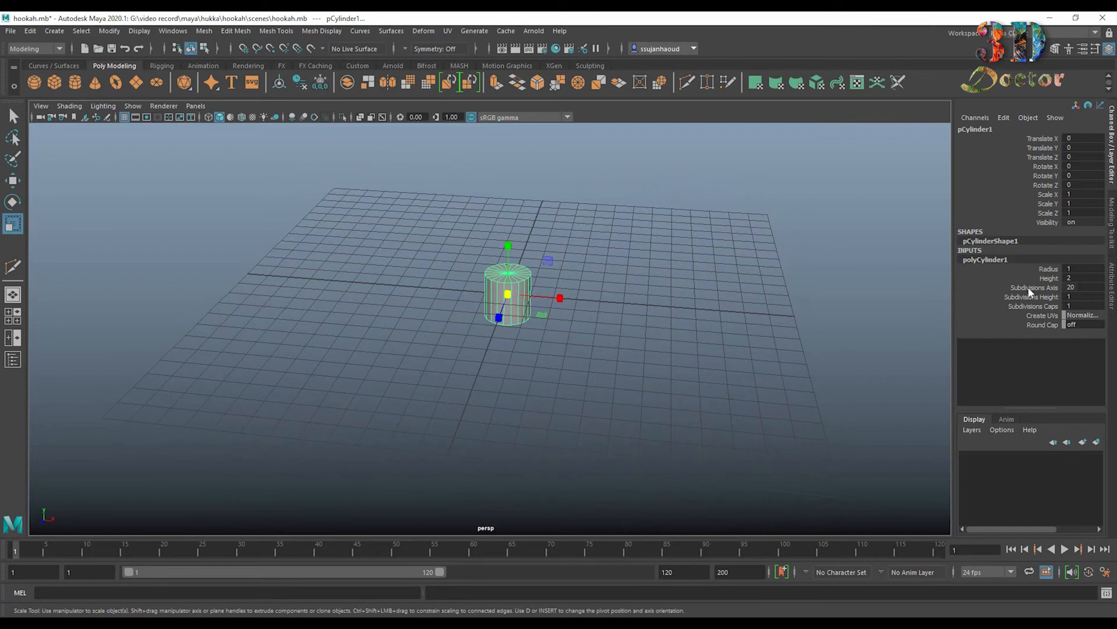
# Reduce the cylinder's axis subdivisions to 8.
pyautogui.click(1028, 286)
pyautogui.moveTo(902, 301); pyautogui.dragTo(840, 315, button='middle')
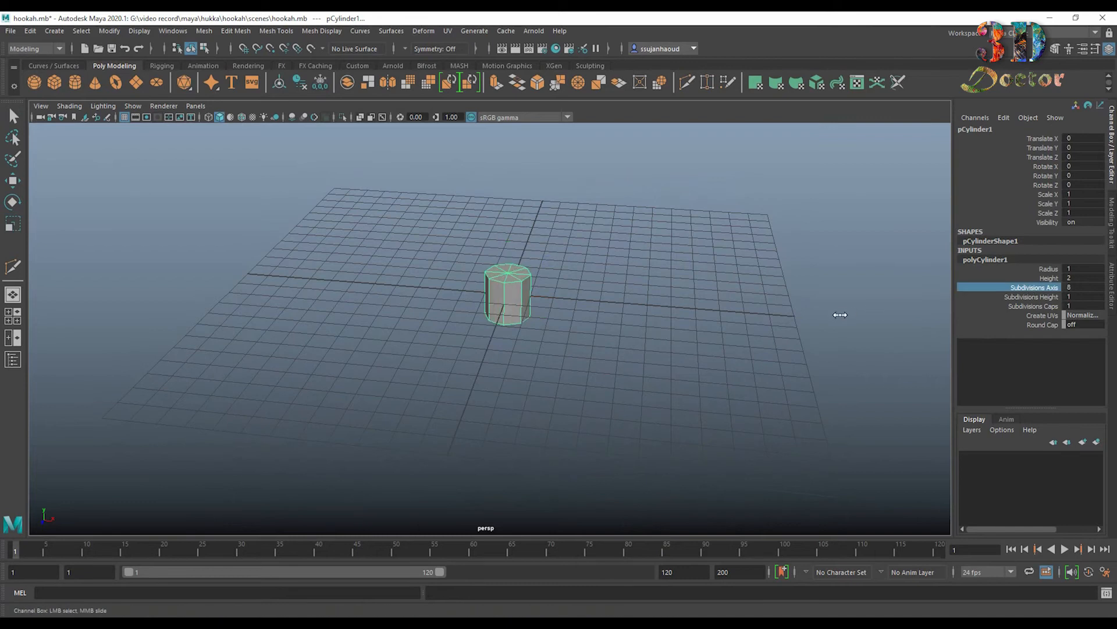
pyautogui.scroll(4, 578, 322)
pyautogui.keyDown('alt'); pyautogui.moveTo(528, 326); pyautogui.dragTo(536, 411, button='middle'); pyautogui.keyUp('alt')
pyautogui.keyDown('alt'); pyautogui.moveTo(536, 412); pyautogui.dragTo(542, 399); pyautogui.keyUp('alt')
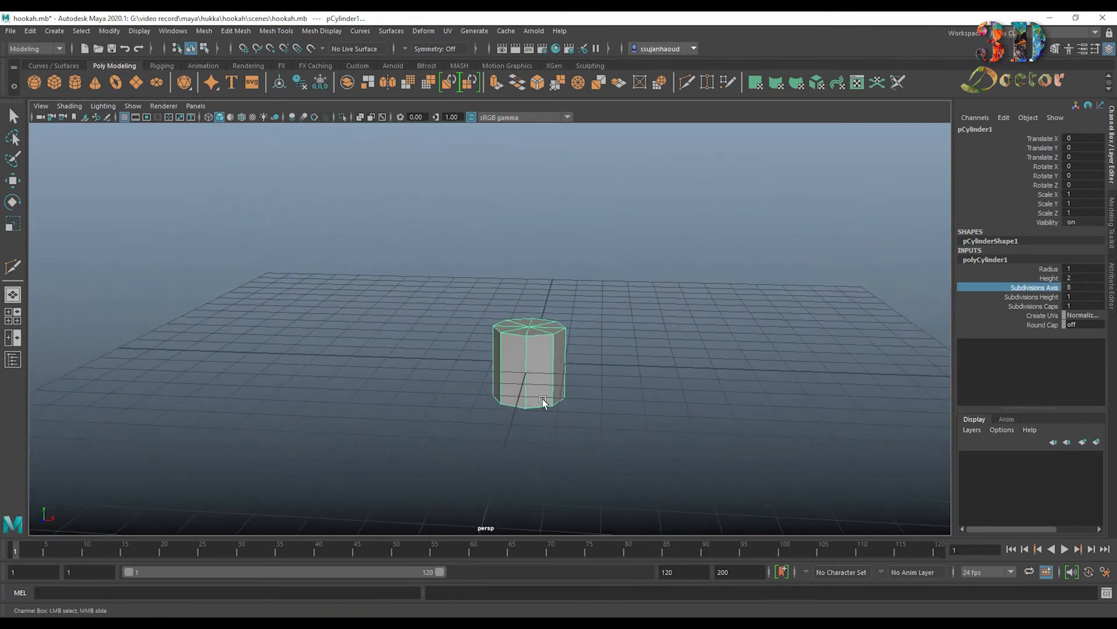
# Scale the cylinder into a flat disc of about 0.38 in X and Z and 0.07 in Y, raised to about 0.137 in Y.
pyautogui.hotkey('ctrl', 'a')
pyautogui.press('r')
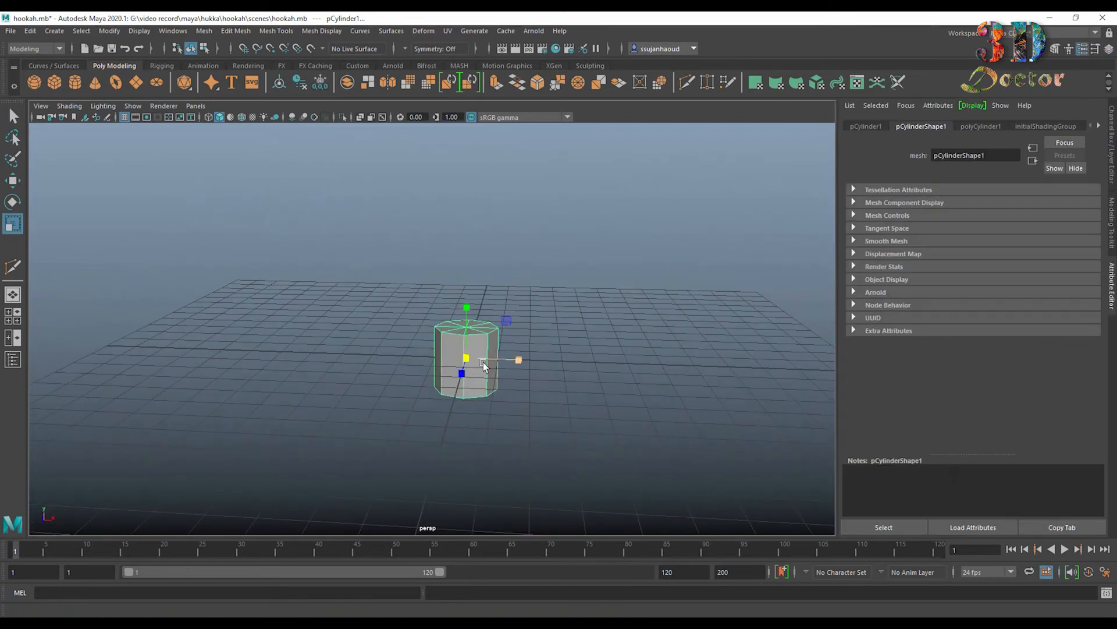
pyautogui.click(1109, 138)
pyautogui.moveTo(531, 371); pyautogui.dragTo(497, 372)
pyautogui.scroll(5, 496, 371)
pyautogui.keyDown('alt'); pyautogui.moveTo(589, 352); pyautogui.dragTo(644, 448); pyautogui.keyUp('alt')
pyautogui.press('w')
pyautogui.press('r')
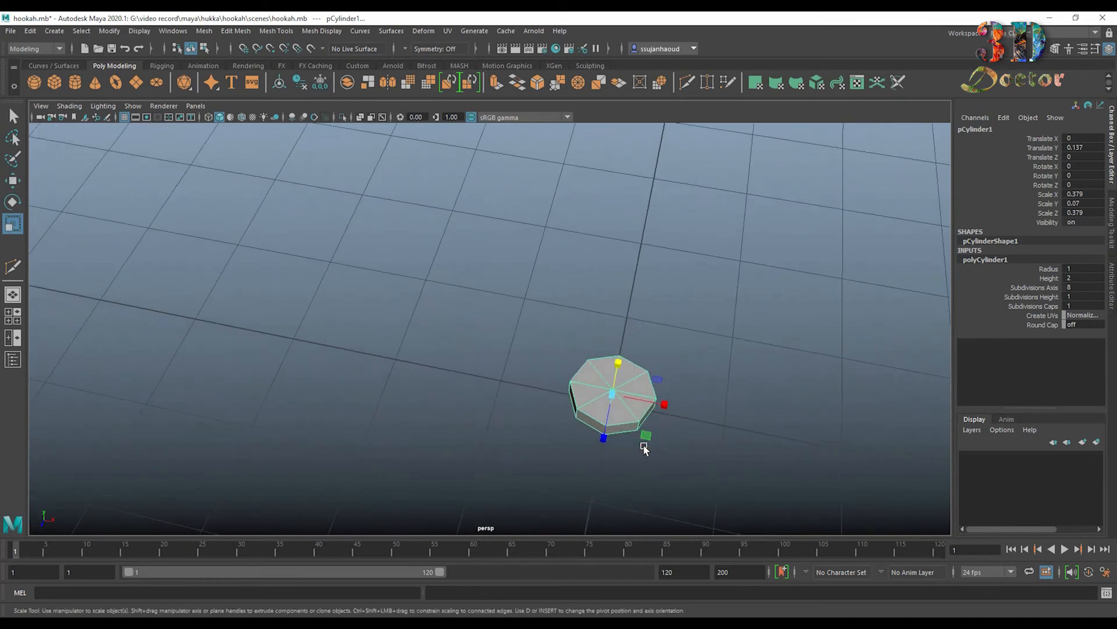
# Delete the cap faces of the flattened cylinder, leaving only an open ring of side faces.
pyautogui.moveTo(634, 325); pyautogui.dragTo(633, 349, button='right')
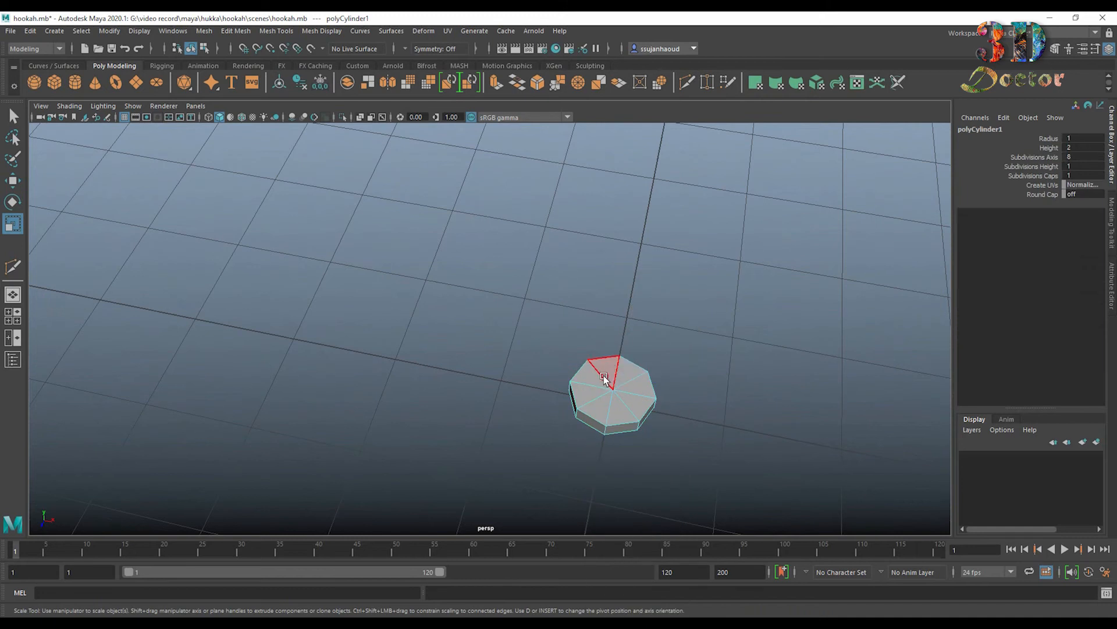
pyautogui.click(626, 403)
pyautogui.keyDown('alt'); pyautogui.moveTo(696, 386); pyautogui.dragTo(738, 437); pyautogui.keyUp('alt')
pyautogui.press('Delete')
pyautogui.keyDown('alt'); pyautogui.moveTo(706, 428); pyautogui.dragTo(756, 431, button='right'); pyautogui.keyUp('alt')
pyautogui.keyDown('alt'); pyautogui.moveTo(756, 431); pyautogui.dragTo(557, 318, button='middle'); pyautogui.keyUp('alt')
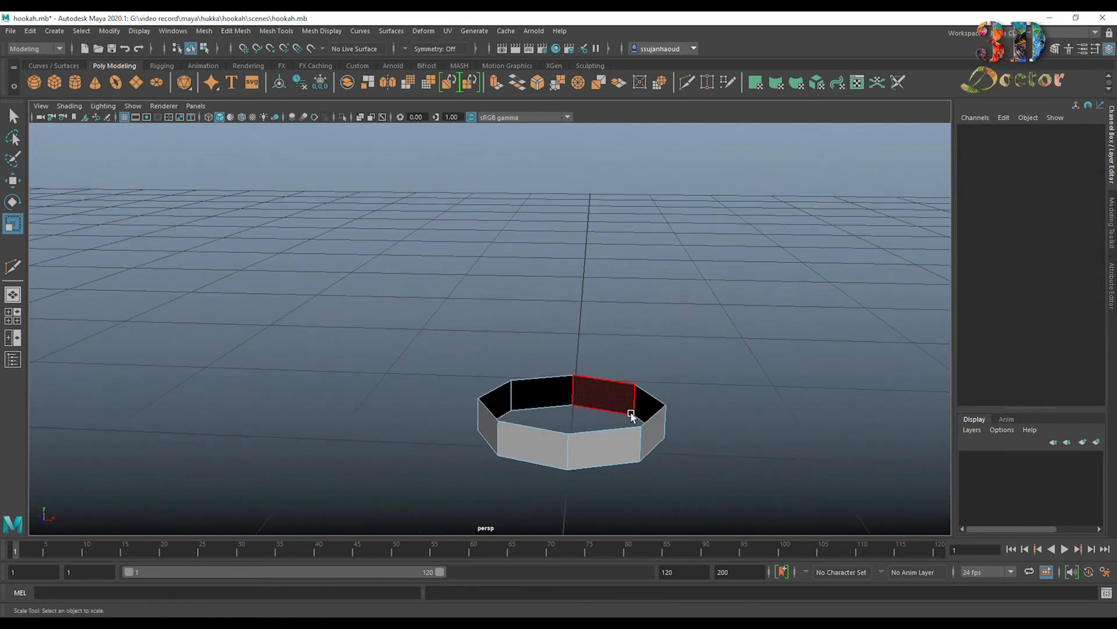
# Extrude the ring's upper edge loop up to a height of about 0.29 and scale it slightly inward.
pyautogui.moveTo(626, 326); pyautogui.dragTo(605, 232, button='right')
pyautogui.doubleClick(583, 376)
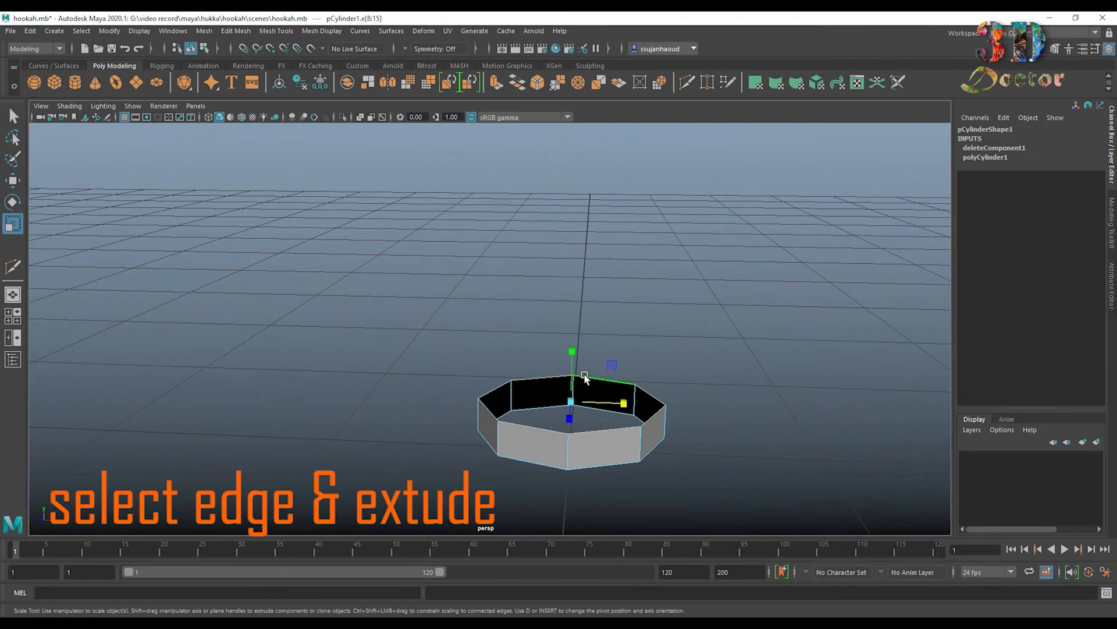
pyautogui.click(496, 82)
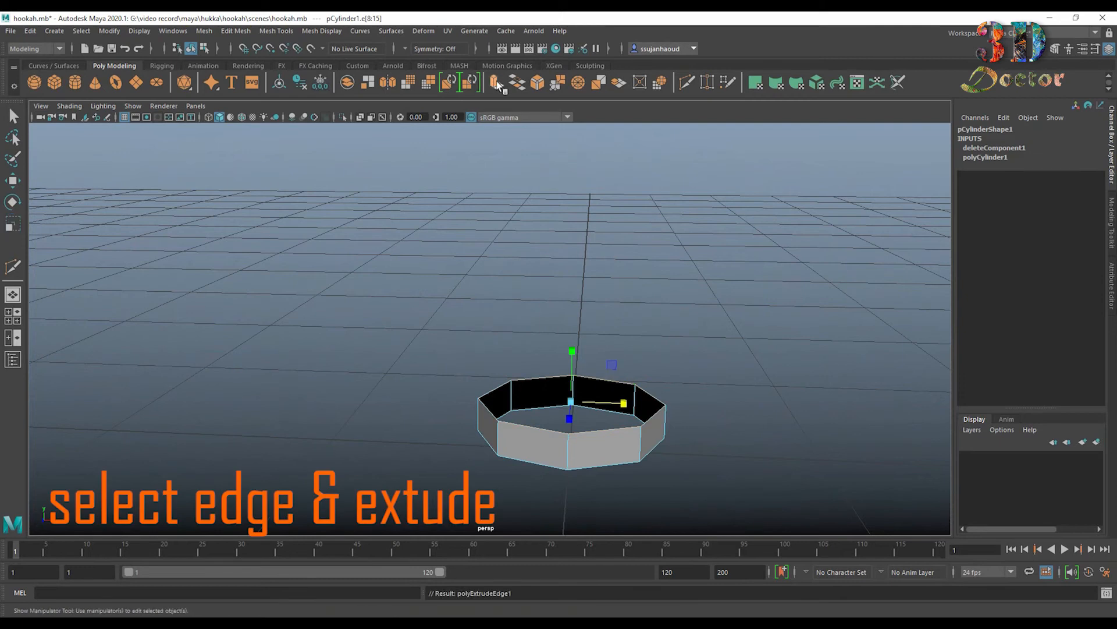
pyautogui.press('w')
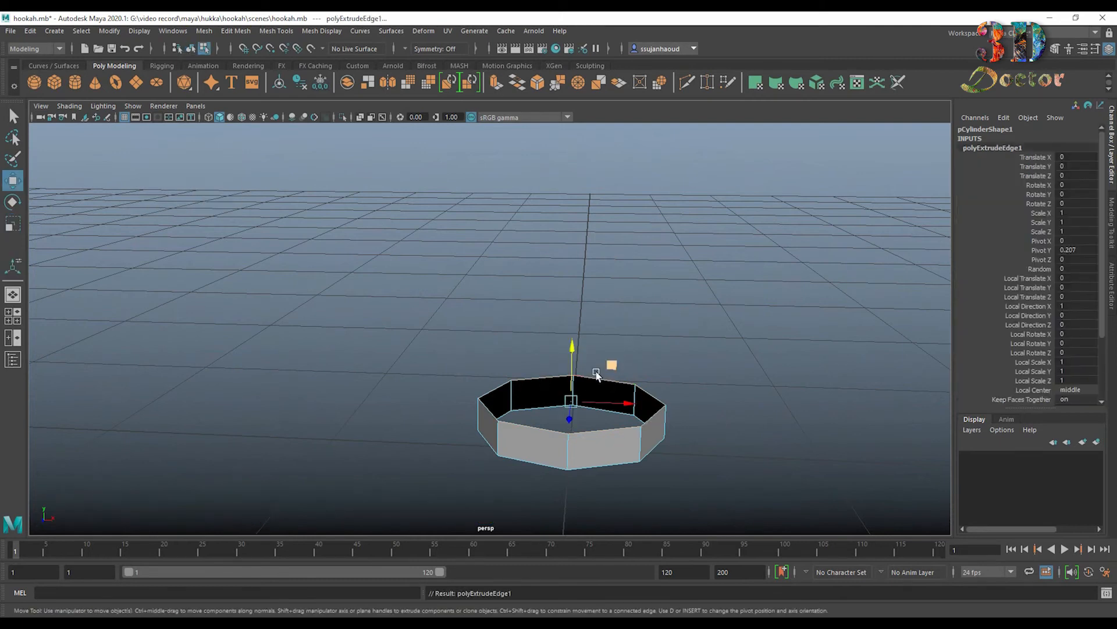
pyautogui.moveTo(572, 357); pyautogui.dragTo(570, 338)
pyautogui.press('r')
pyautogui.moveTo(571, 382); pyautogui.dragTo(564, 381)
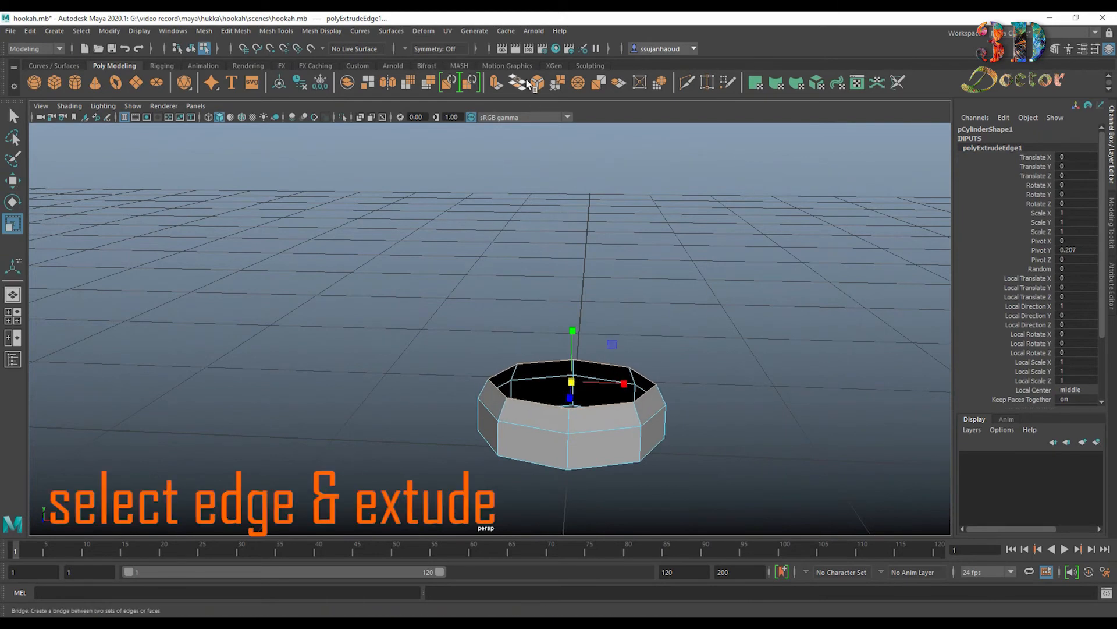
# Extrude the open upper rim again to a height of about 0.38 and narrow it to about 0.86 of its width.
pyautogui.click(495, 82)
pyautogui.press('w')
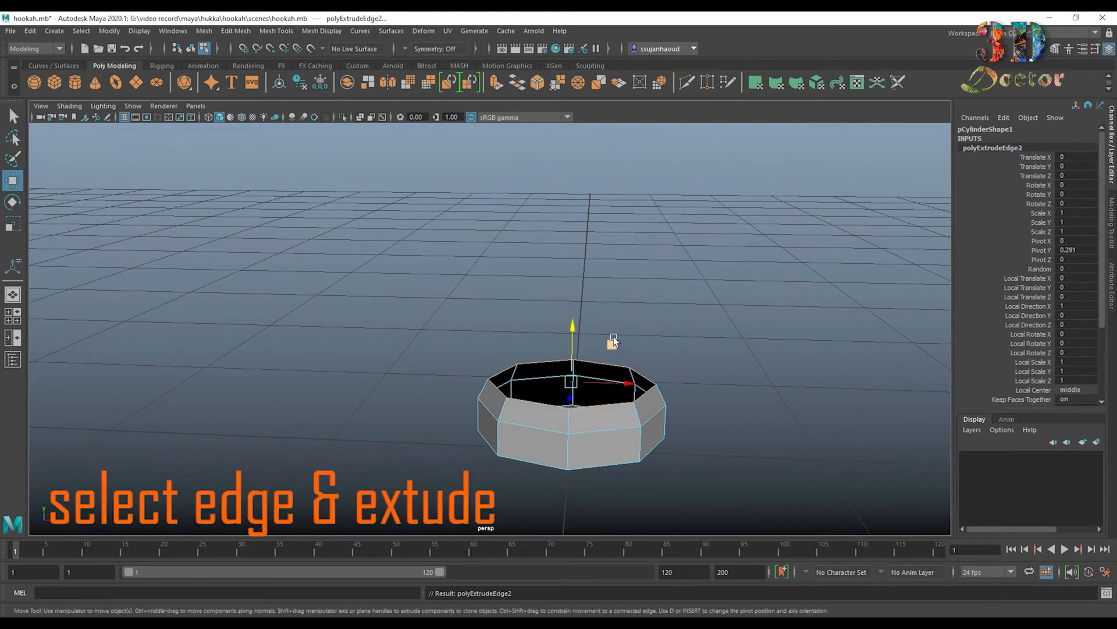
pyautogui.moveTo(575, 324); pyautogui.dragTo(572, 310)
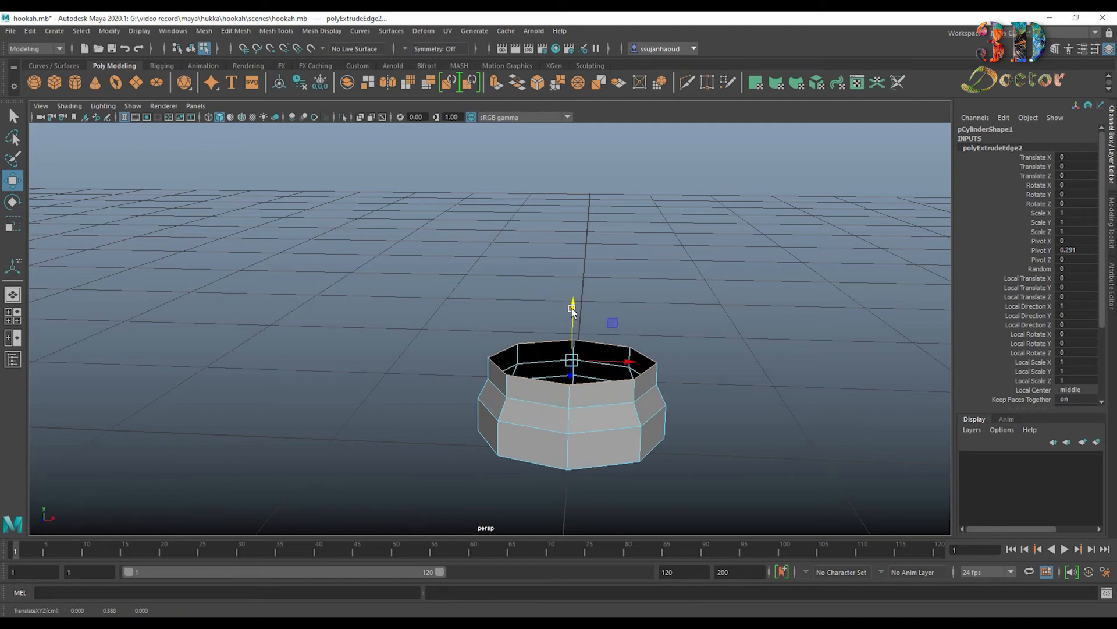
pyautogui.press('r')
pyautogui.moveTo(568, 362); pyautogui.dragTo(554, 364)
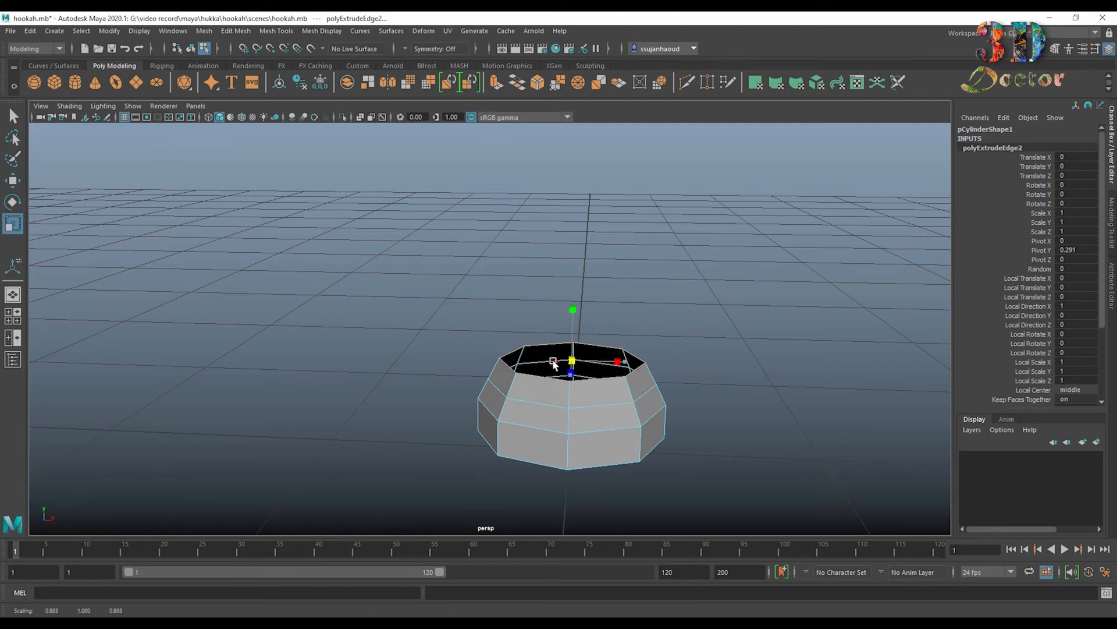
# Extrude the narrowed rim up to a height of about 0.54 and scale it outward to flare above the base's waist.
pyautogui.click(495, 83)
pyautogui.press('w')
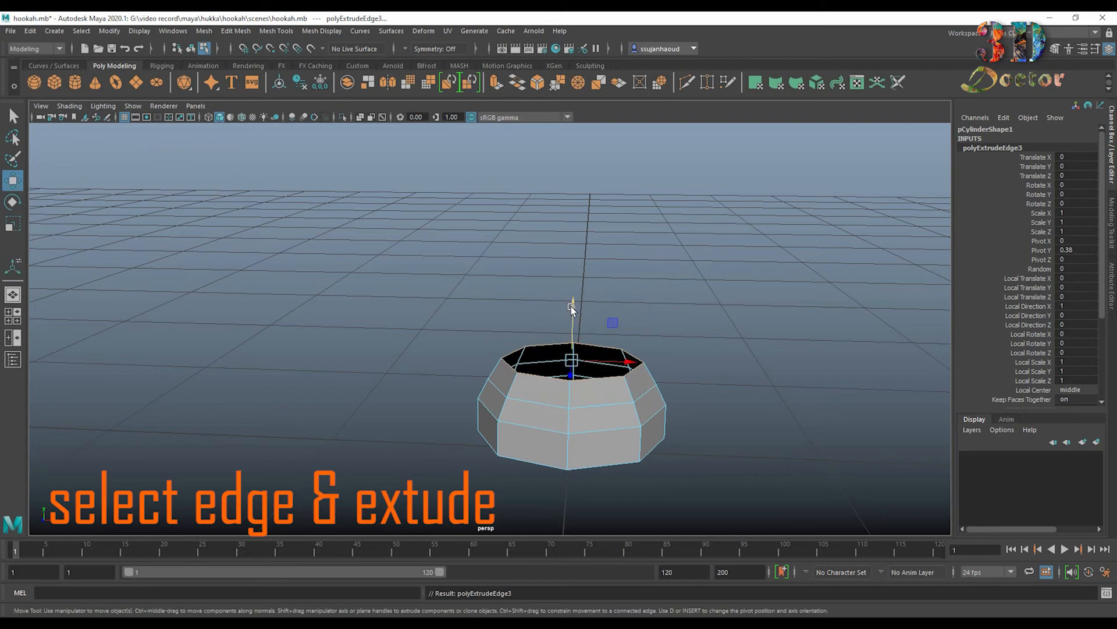
pyautogui.moveTo(573, 309); pyautogui.dragTo(567, 267)
pyautogui.press('r')
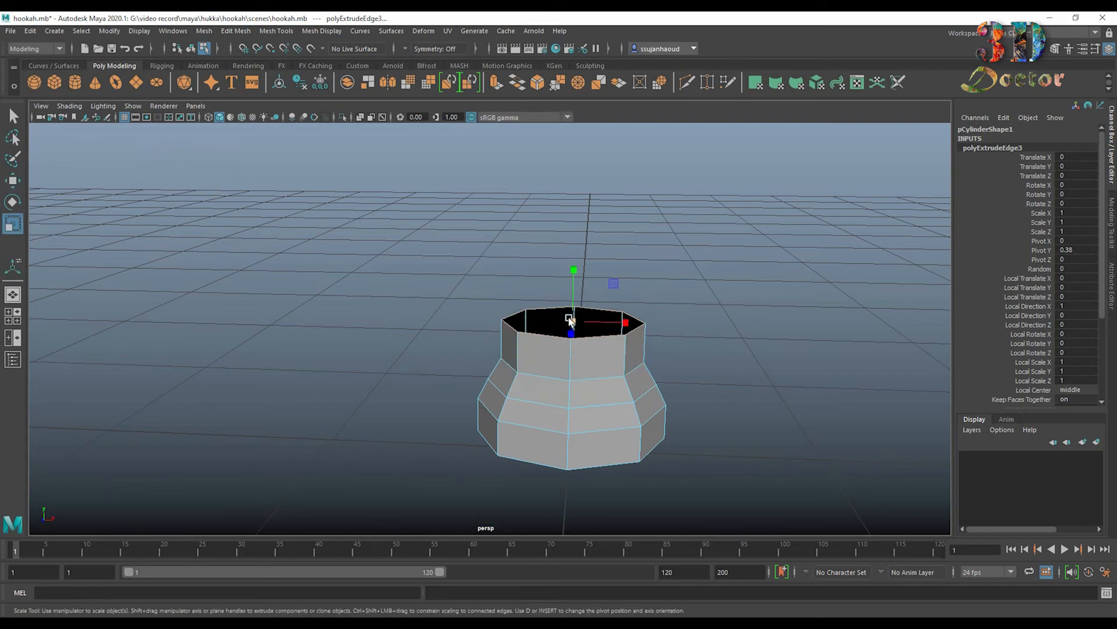
pyautogui.moveTo(573, 322); pyautogui.dragTo(603, 329)
# Extrude the flared rim up to a height of about 0.8 and widen it slightly to form the lower body.
pyautogui.click(495, 83)
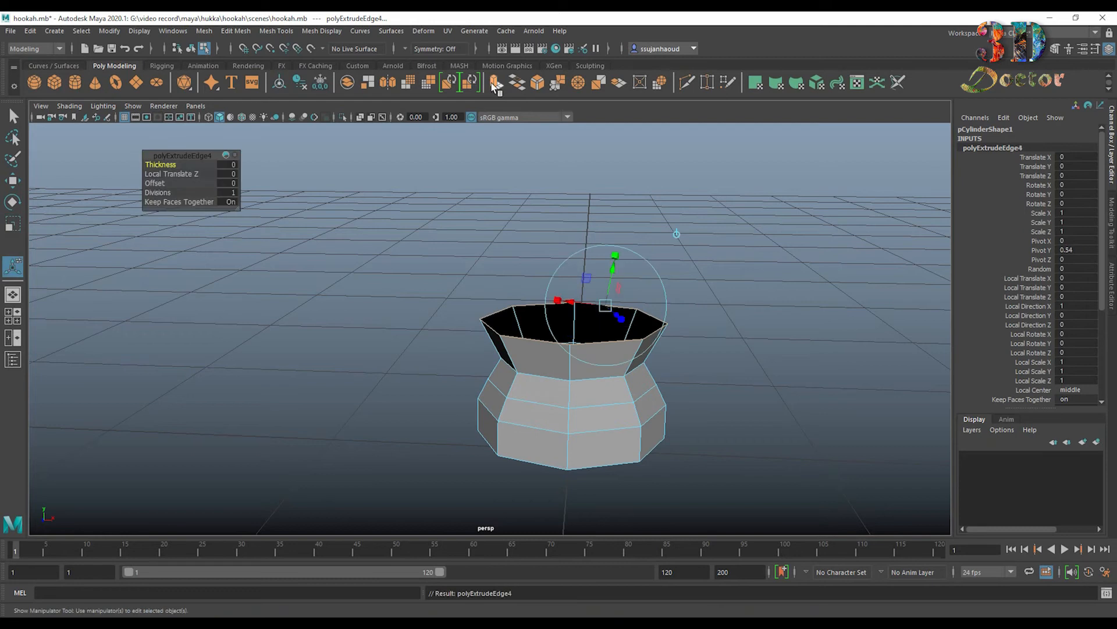
pyautogui.press('w')
pyautogui.moveTo(576, 267); pyautogui.dragTo(577, 205)
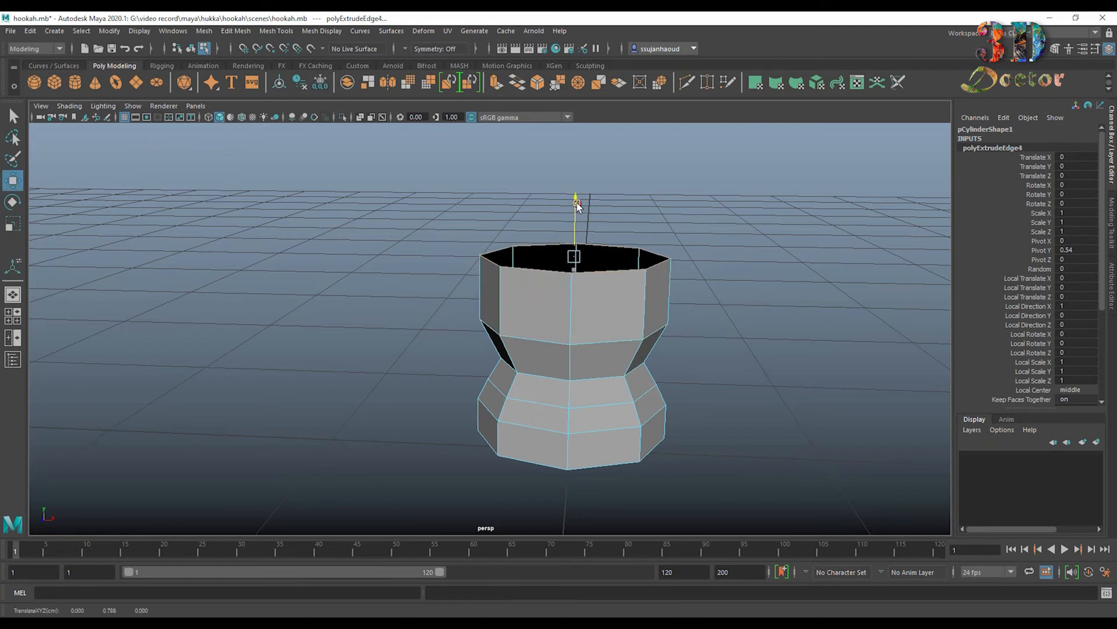
pyautogui.press('r')
pyautogui.moveTo(574, 257); pyautogui.dragTo(576, 166)
# Extrude the body's rim up to a height of about 1.04 and widen it very slightly.
pyautogui.click(496, 83)
pyautogui.press('w')
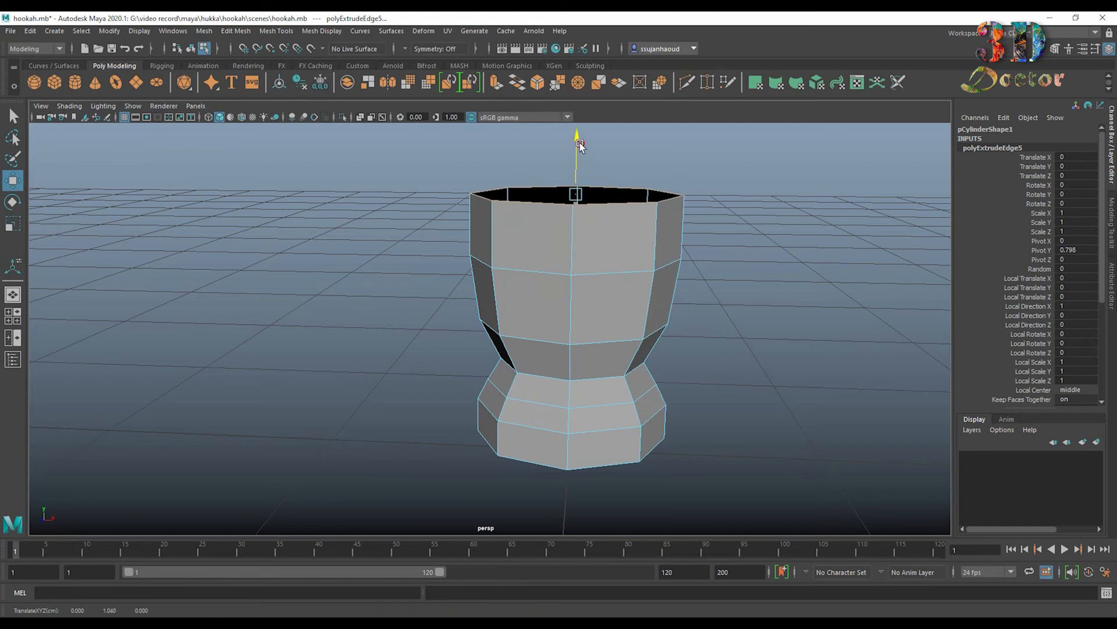
pyautogui.keyDown('alt'); pyautogui.moveTo(695, 248); pyautogui.dragTo(664, 306); pyautogui.keyUp('alt')
pyautogui.press('r')
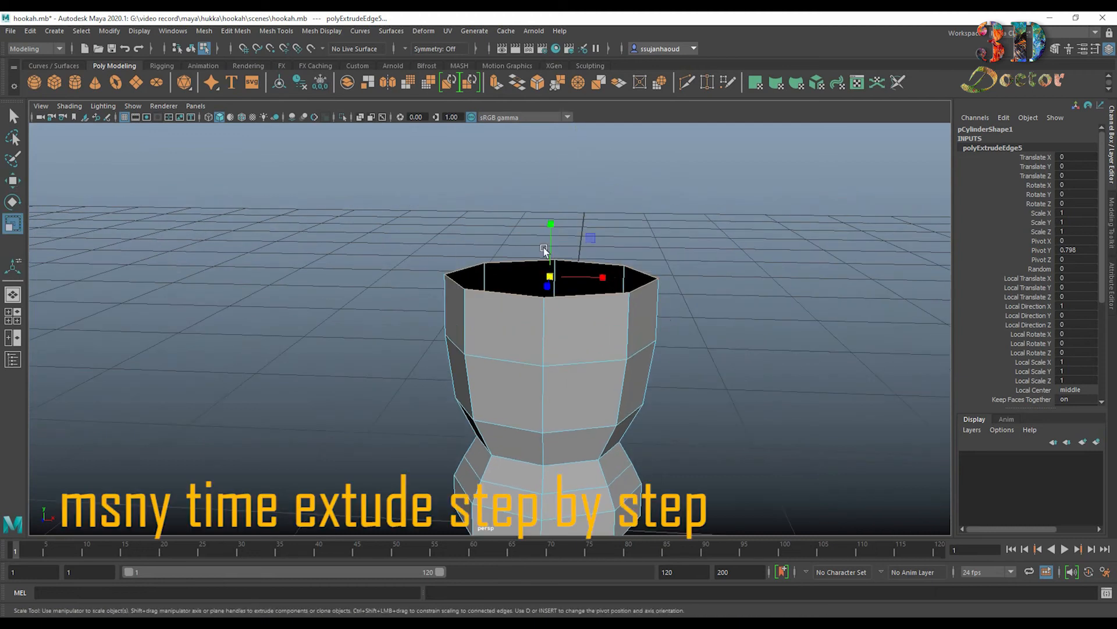
pyautogui.moveTo(550, 277); pyautogui.dragTo(557, 278)
# Extrude the body's rim up to a height of about 1.17 and scale it inward to start the sloping shoulder.
pyautogui.click(497, 83)
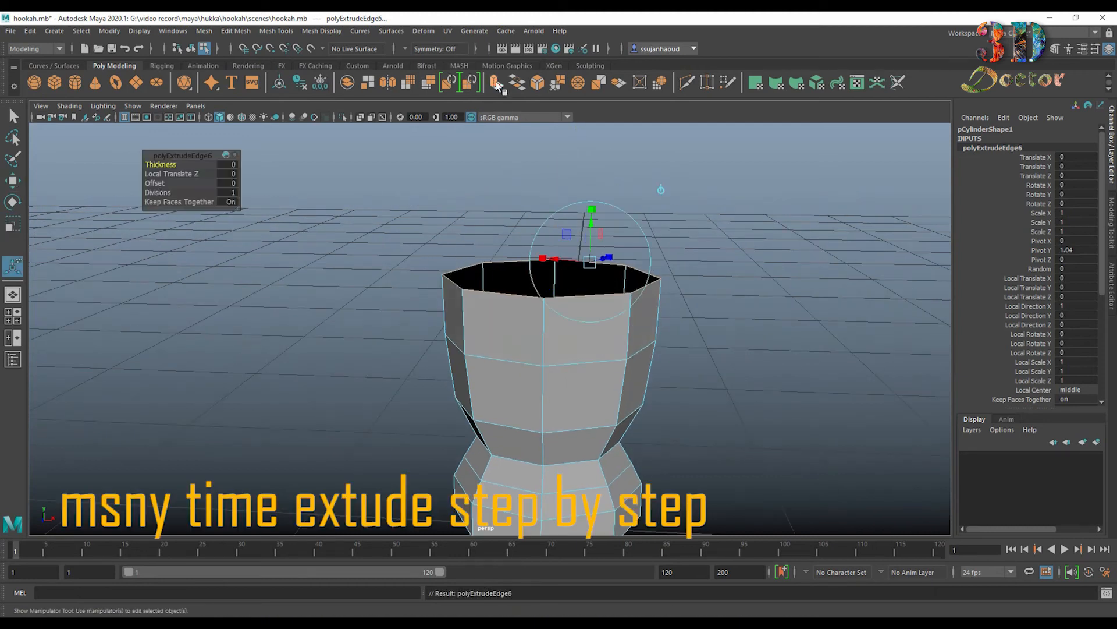
pyautogui.press('w')
pyautogui.moveTo(550, 224); pyautogui.dragTo(551, 186)
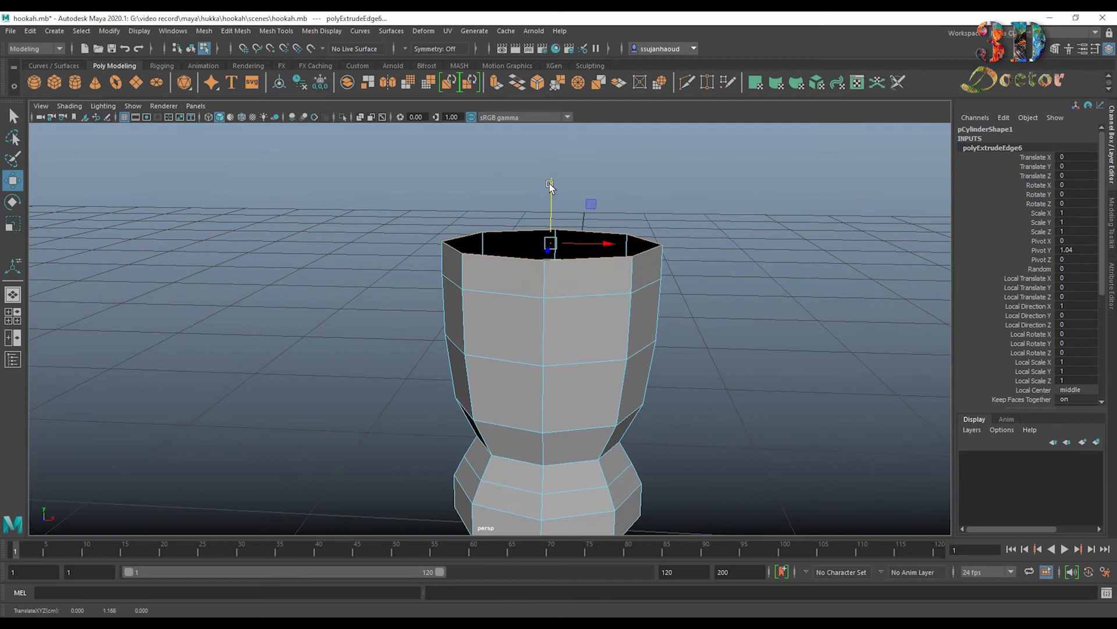
pyautogui.press('r')
pyautogui.moveTo(550, 243); pyautogui.dragTo(512, 246)
pyautogui.moveTo(682, 247)
pyautogui.keyDown('alt'); pyautogui.mouseDown()
pyautogui.moveTo(670, 259)
pyautogui.moveTo(674, 247)
pyautogui.mouseUp(); pyautogui.keyUp('alt')
pyautogui.scroll(-4, 673, 252)
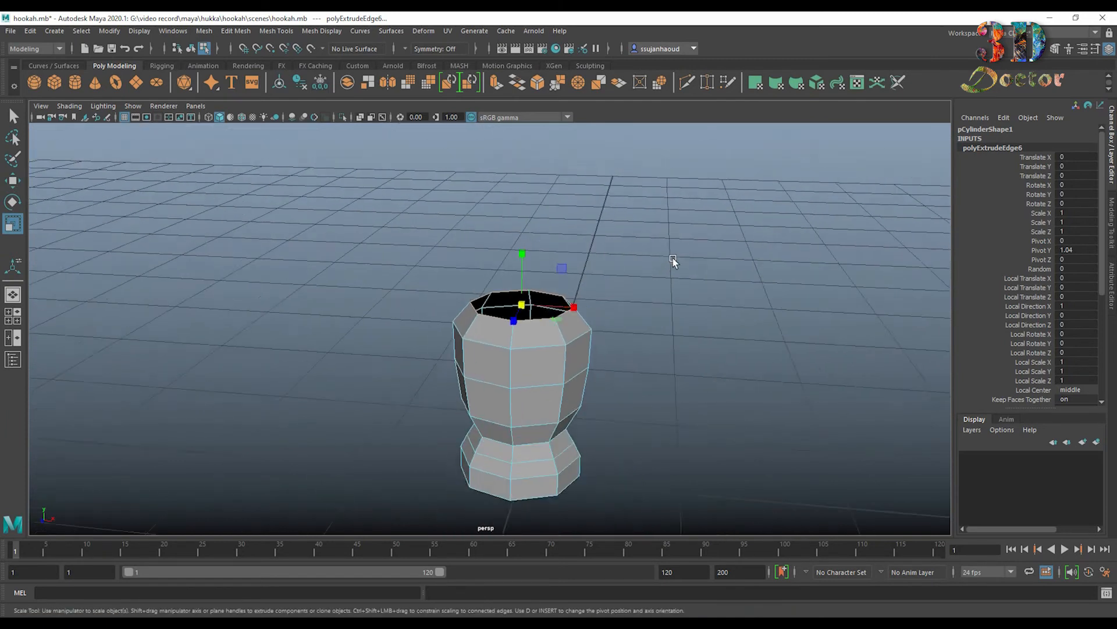
# Extrude the shoulder's rim, shrink it to about half its width and set it at a height of about 1.24.
pyautogui.click(497, 83)
pyautogui.press('w')
pyautogui.moveTo(522, 250); pyautogui.dragTo(521, 230)
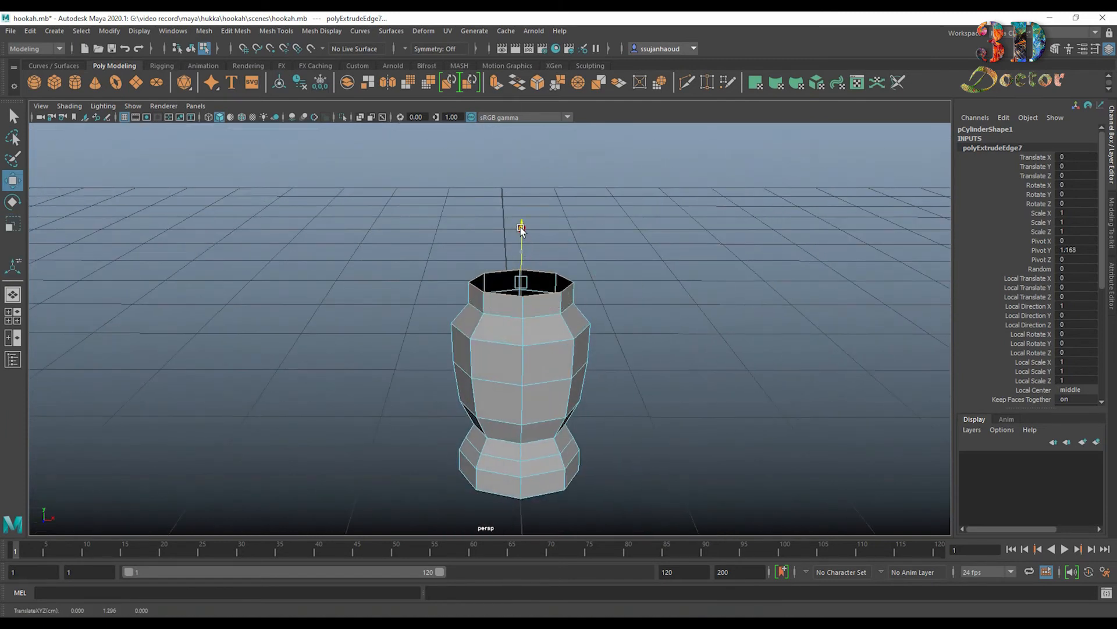
pyautogui.press('r')
pyautogui.moveTo(521, 282); pyautogui.dragTo(488, 289)
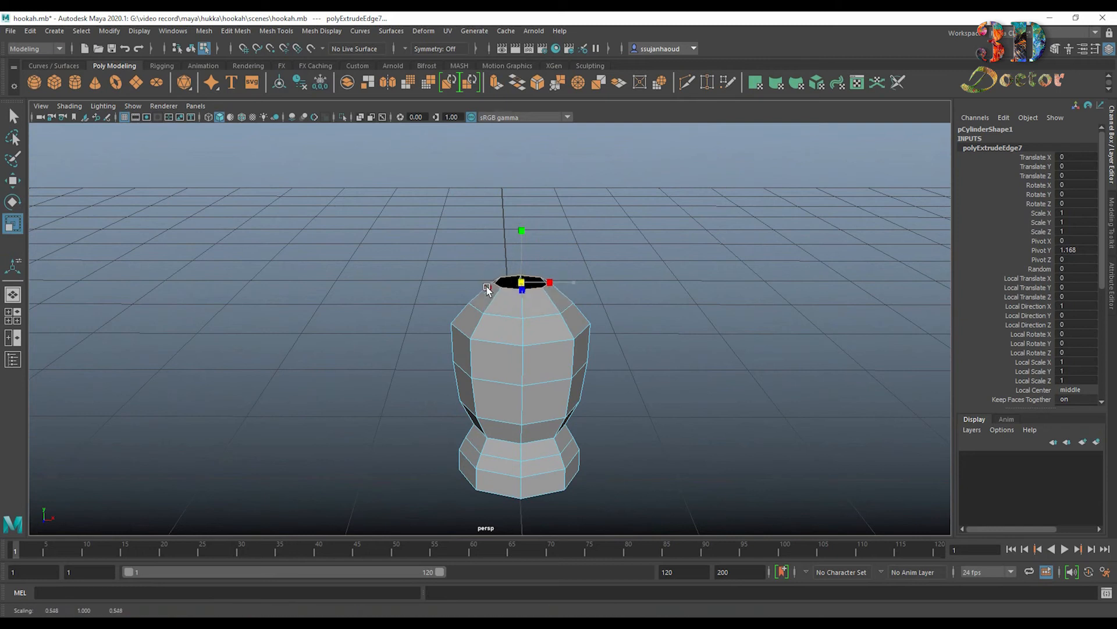
pyautogui.press('w')
pyautogui.moveTo(522, 231); pyautogui.dragTo(524, 241)
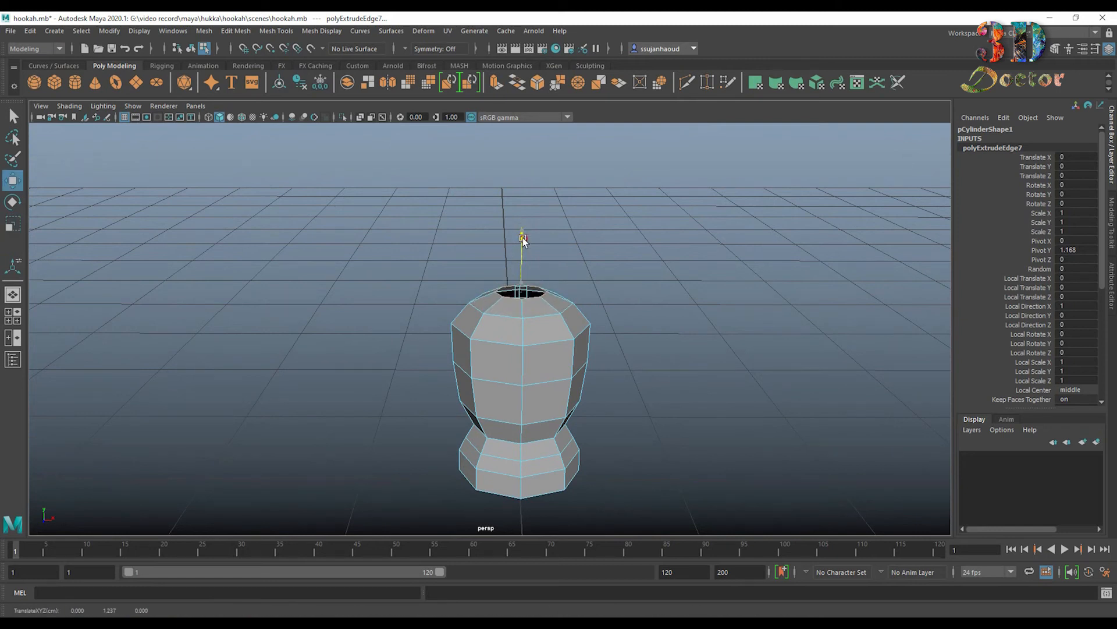
# Extrude the shoulder opening slightly inward and set the new edge loop at a height of about 1.25.
pyautogui.click(496, 85)
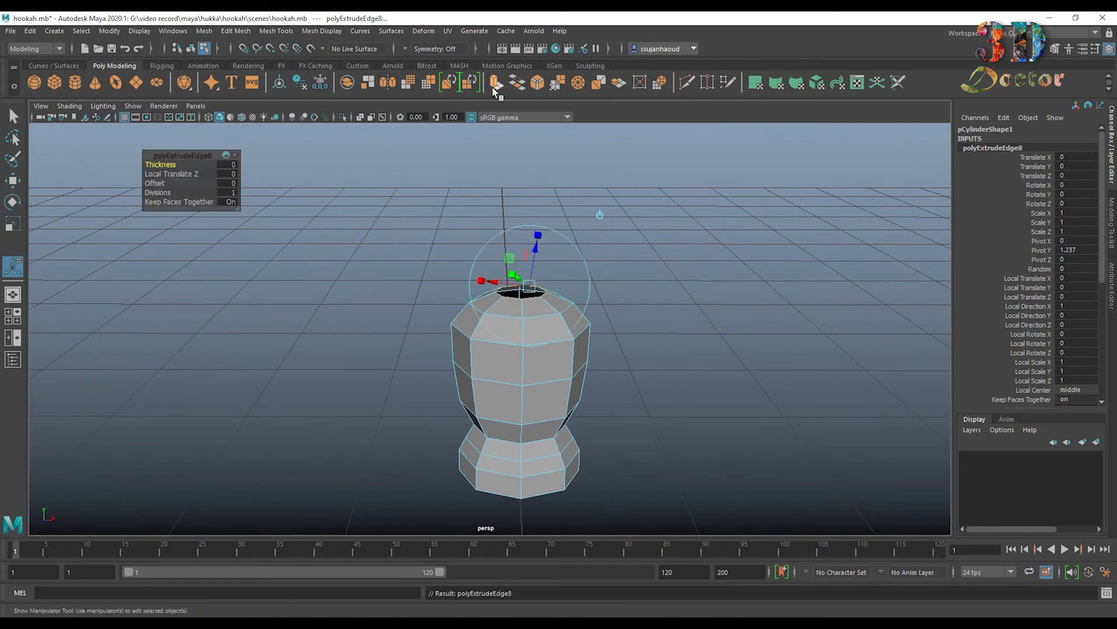
pyautogui.press('r')
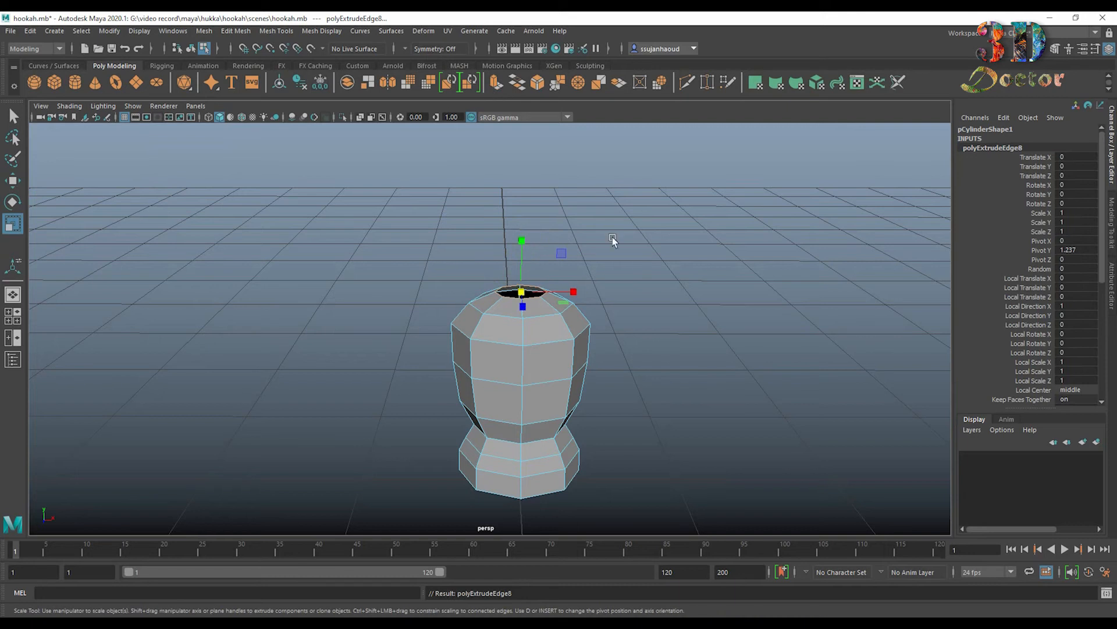
pyautogui.moveTo(523, 293); pyautogui.dragTo(514, 293)
pyautogui.press('w')
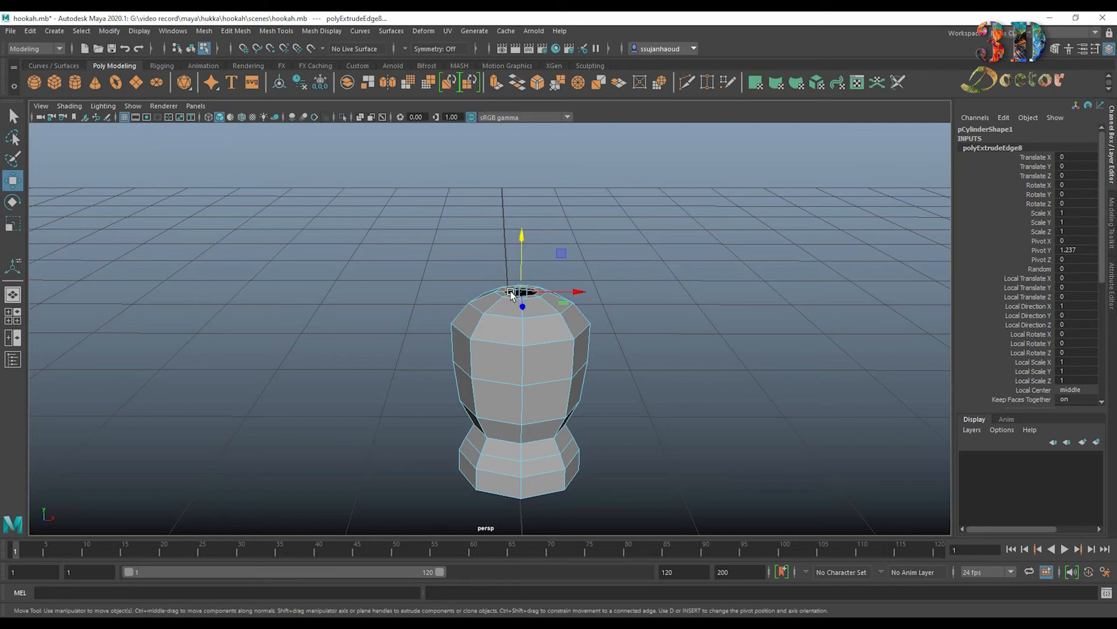
pyautogui.moveTo(522, 245); pyautogui.dragTo(523, 247)
# Extrude the small opening straight up to a height of about 1.46 to form the first neck section.
pyautogui.hotkey('ctrl', 'e')
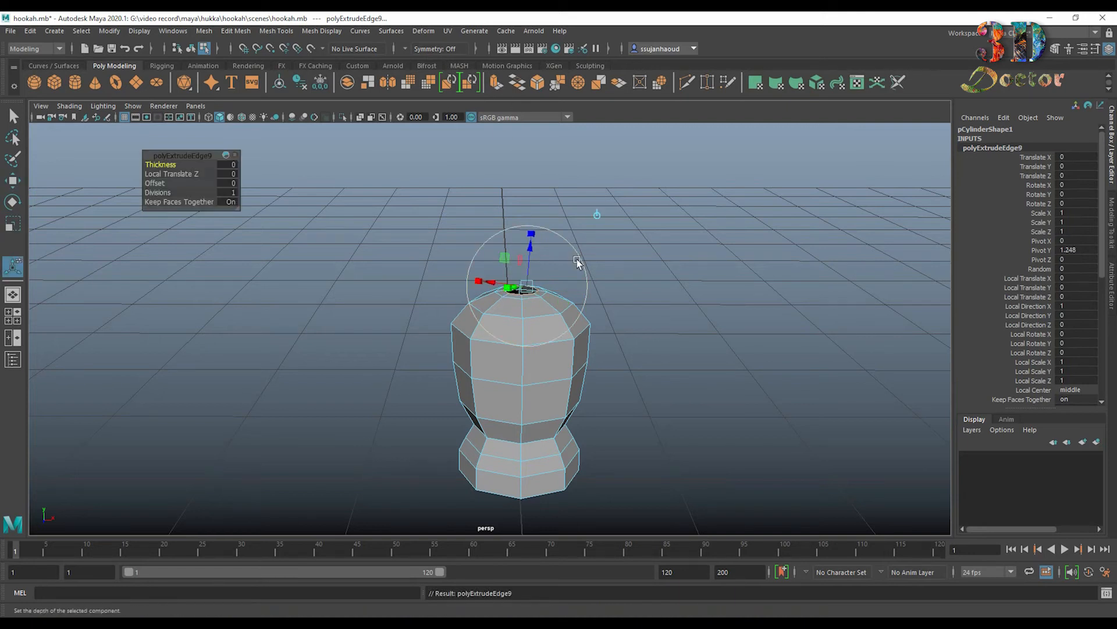
pyautogui.press('w')
pyautogui.moveTo(520, 248); pyautogui.dragTo(521, 210)
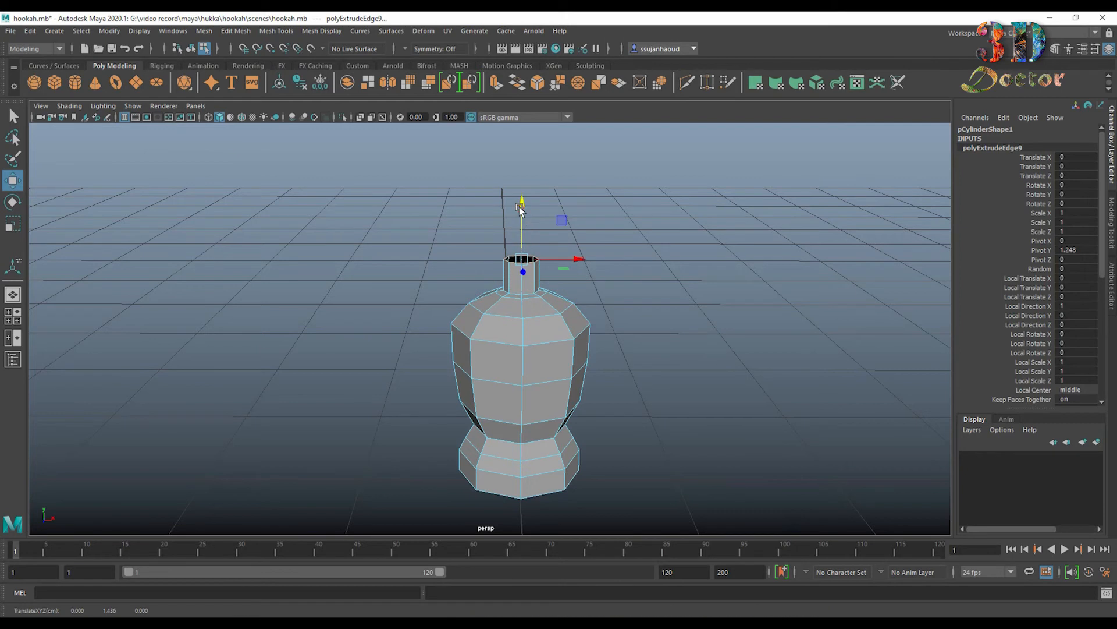
pyautogui.scroll(1, 581, 234)
pyautogui.keyDown('alt'); pyautogui.moveTo(608, 225); pyautogui.dragTo(613, 298, button='middle'); pyautogui.keyUp('alt')
pyautogui.keyDown('alt'); pyautogui.moveTo(613, 298); pyautogui.dragTo(602, 288); pyautogui.keyUp('alt')
pyautogui.scroll(2, 602, 289)
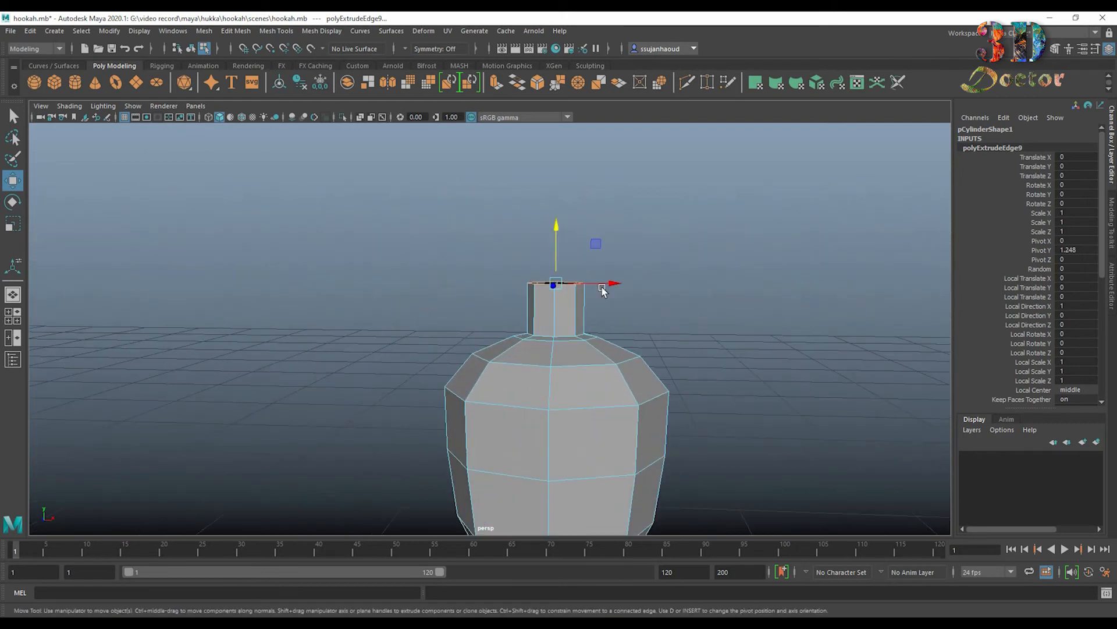
pyautogui.moveTo(557, 234); pyautogui.dragTo(559, 225)
# Extrude the neck's rim inward as a narrow ledge, and extrude it up to about 1.6 as a second neck section.
pyautogui.keyDown('alt'); pyautogui.moveTo(603, 254); pyautogui.dragTo(551, 289); pyautogui.keyUp('alt')
pyautogui.click(496, 83)
pyautogui.press('r')
pyautogui.click(496, 83)
pyautogui.press('w')
pyautogui.moveTo(560, 239); pyautogui.dragTo(562, 202)
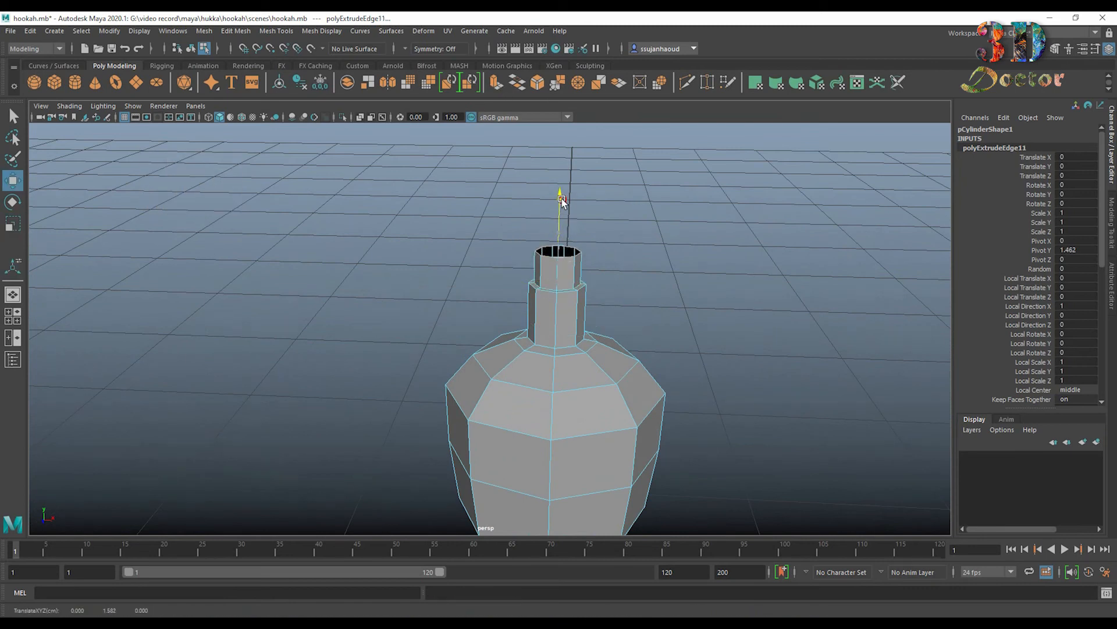
# Add a third neck section by extruding the rim slightly inward, raising it to about 1.76 and flaring its upper edge slightly.
pyautogui.click(496, 83)
pyautogui.press('r')
pyautogui.moveTo(566, 245); pyautogui.dragTo(560, 245)
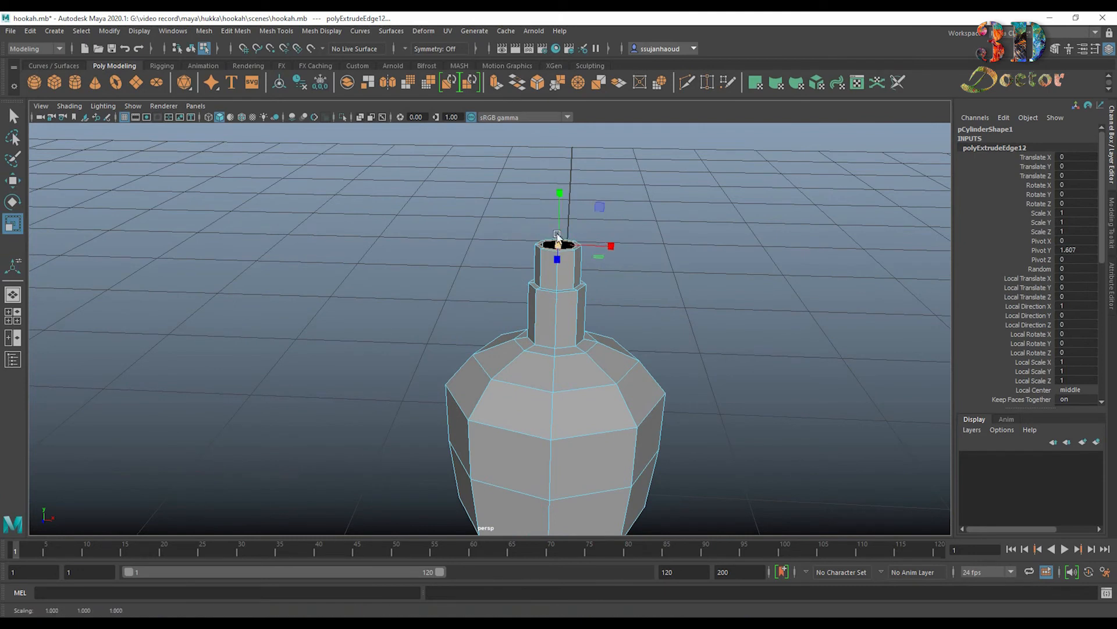
pyautogui.click(496, 83)
pyautogui.press('w')
pyautogui.moveTo(559, 194); pyautogui.dragTo(559, 158)
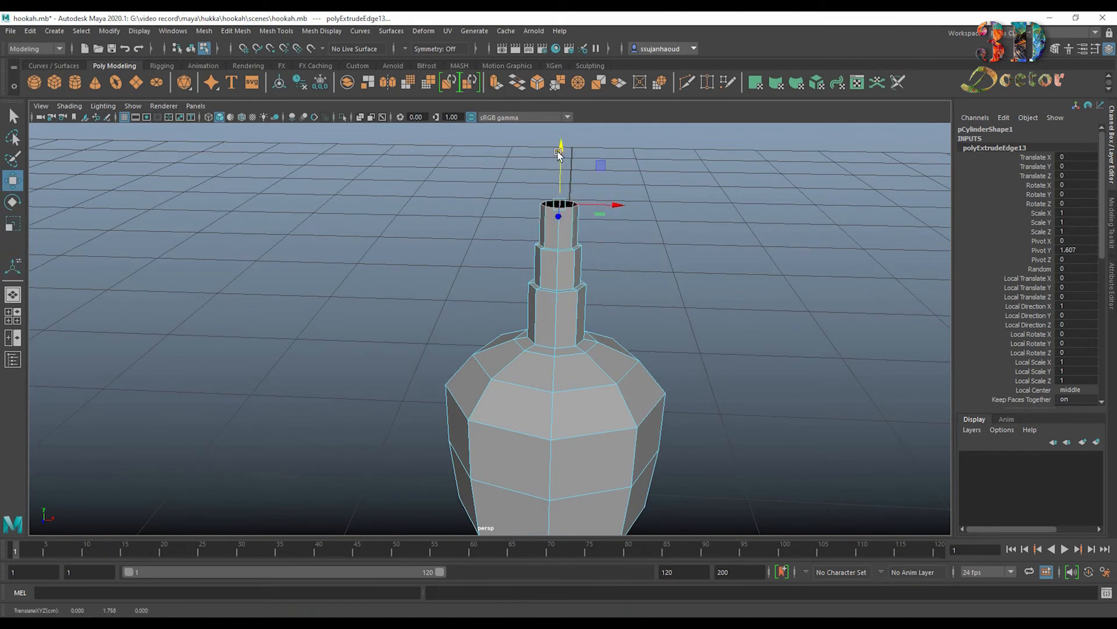
pyautogui.press('r')
pyautogui.moveTo(558, 204); pyautogui.dragTo(562, 205)
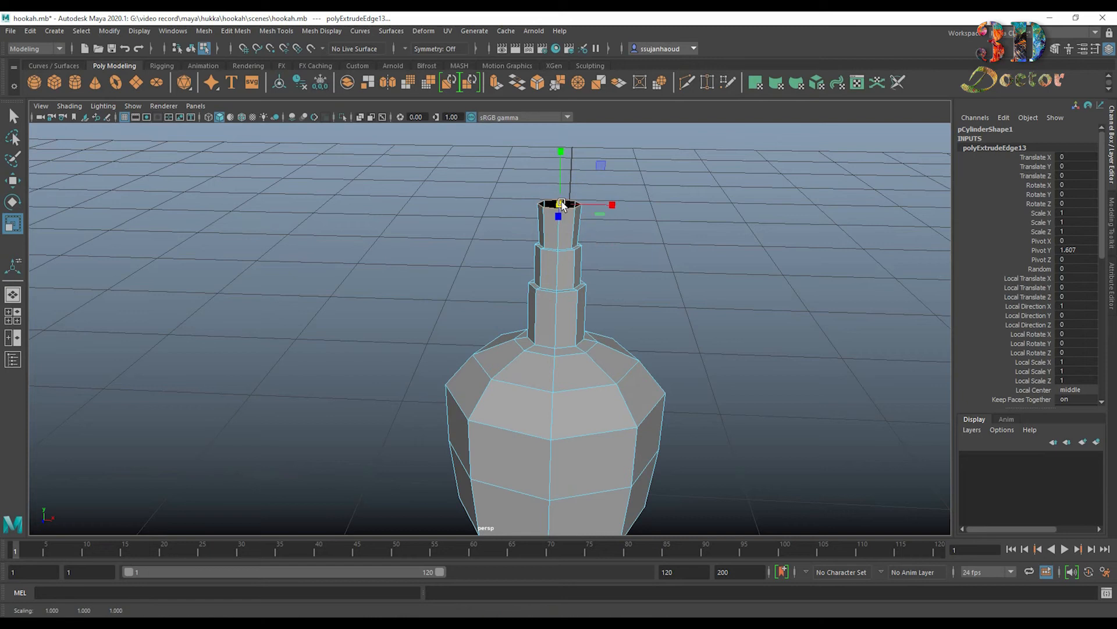
# Undo the third neck section's flare and raise, and extrude its rim straight up again to a height of about 1.74.
pyautogui.press('w')
pyautogui.hotkey('ctrl', 'z')
pyautogui.hotkey('ctrl', 'z')
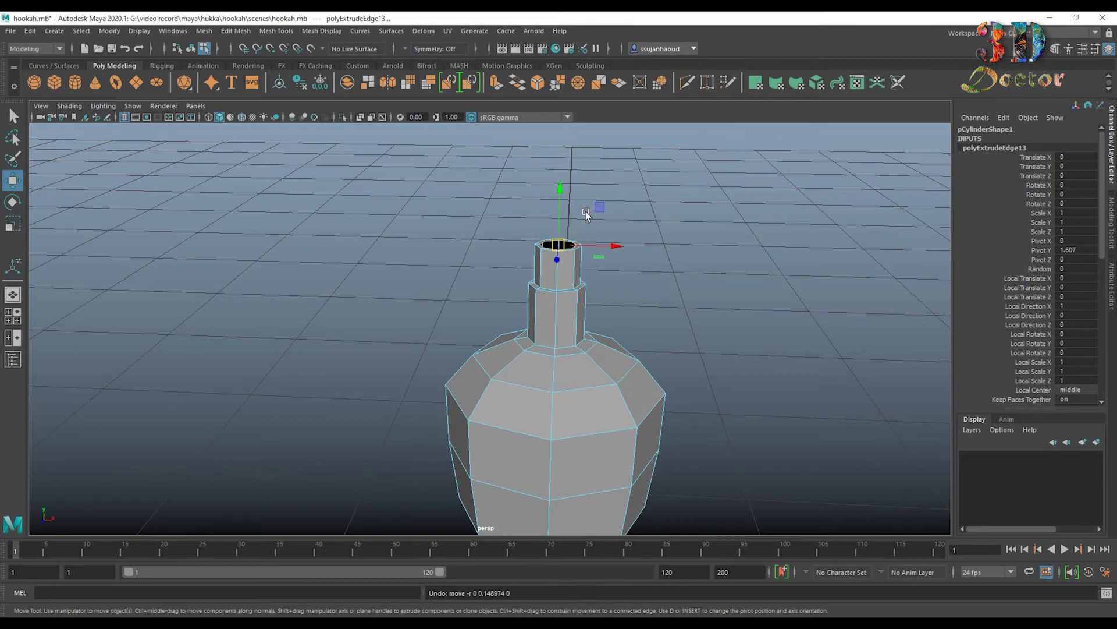
pyautogui.click(496, 83)
pyautogui.moveTo(567, 198); pyautogui.dragTo(565, 175)
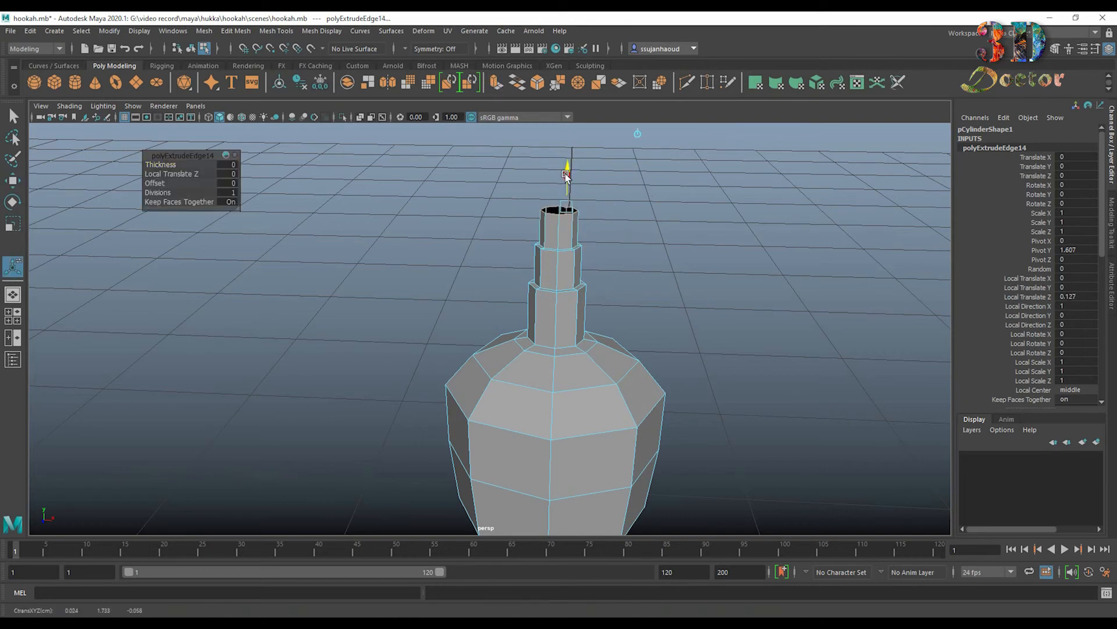
# Extrude the neck's rim outward as a ledge, and extrude that ledge upward to form a wider top section.
pyautogui.click(498, 83)
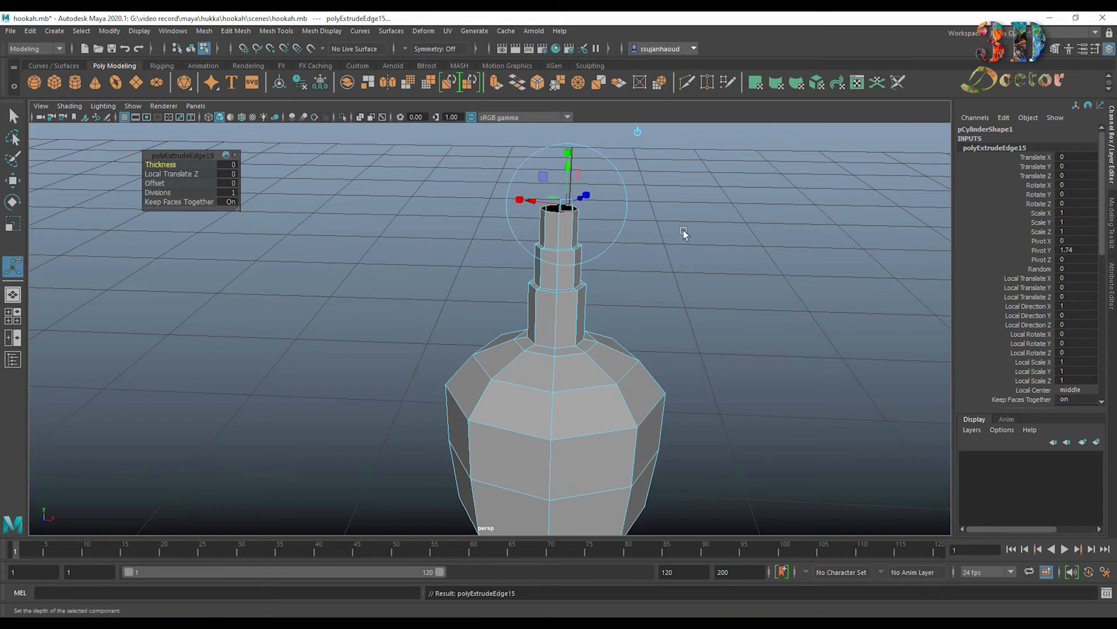
pyautogui.keyDown('alt'); pyautogui.moveTo(683, 230); pyautogui.dragTo(566, 240); pyautogui.keyUp('alt')
pyautogui.click(499, 85)
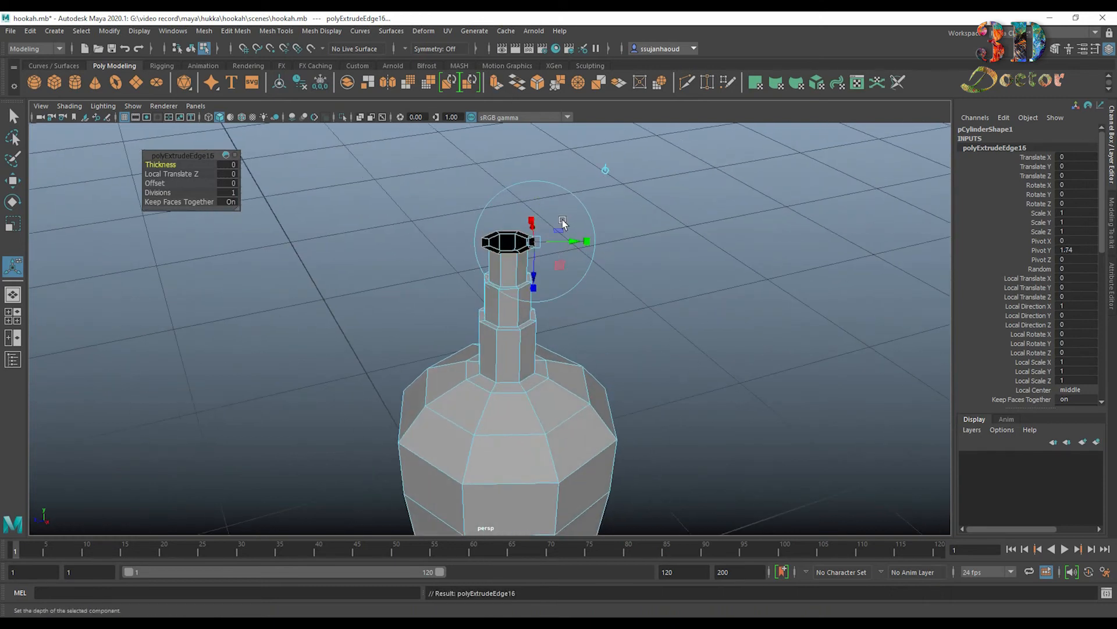
pyautogui.press('w')
pyautogui.moveTo(505, 196); pyautogui.dragTo(503, 143)
pyautogui.keyDown('alt'); pyautogui.moveTo(596, 285); pyautogui.dragTo(681, 264); pyautogui.keyUp('alt')
pyautogui.scroll(-5, 681, 265)
pyautogui.scroll(3, 651, 306)
# Return the hookah body to object mode, delete its construction history and freeze its transformations.
pyautogui.rightClick(546, 254)
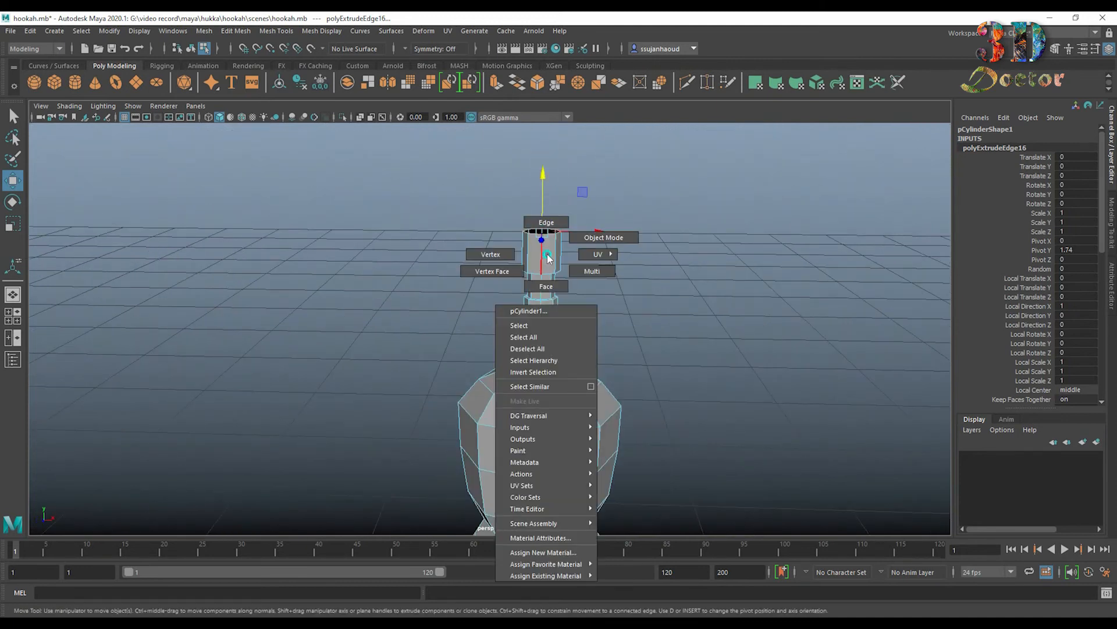
pyautogui.moveTo(547, 253); pyautogui.dragTo(656, 227, button='right')
pyautogui.scroll(-3, 689, 240)
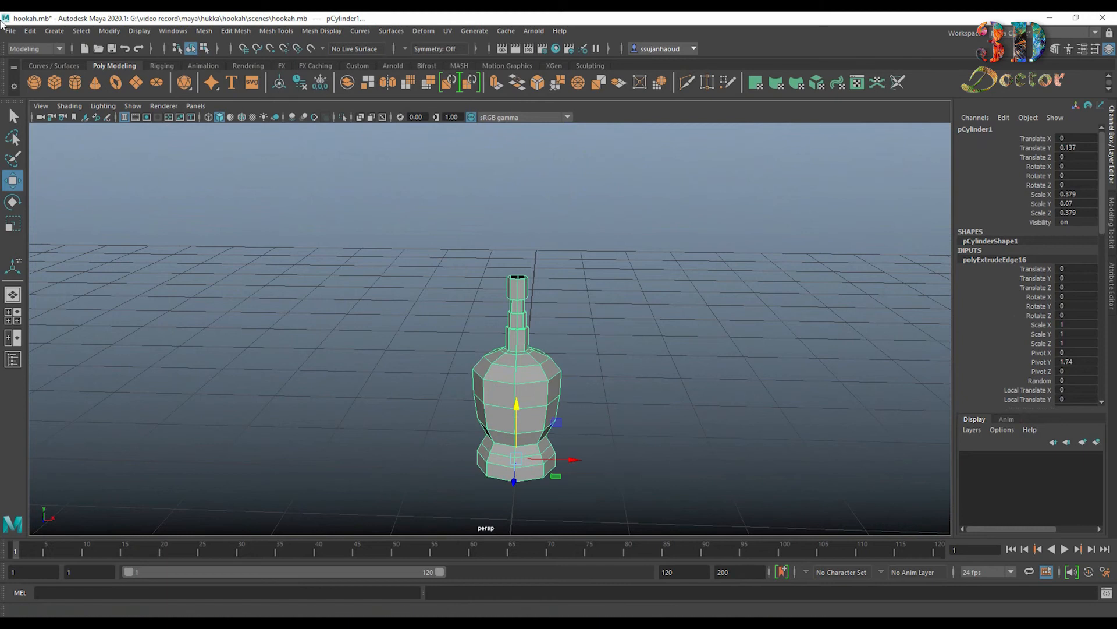
pyautogui.click(30, 31)
pyautogui.moveTo(140, 167)
pyautogui.click(261, 166)
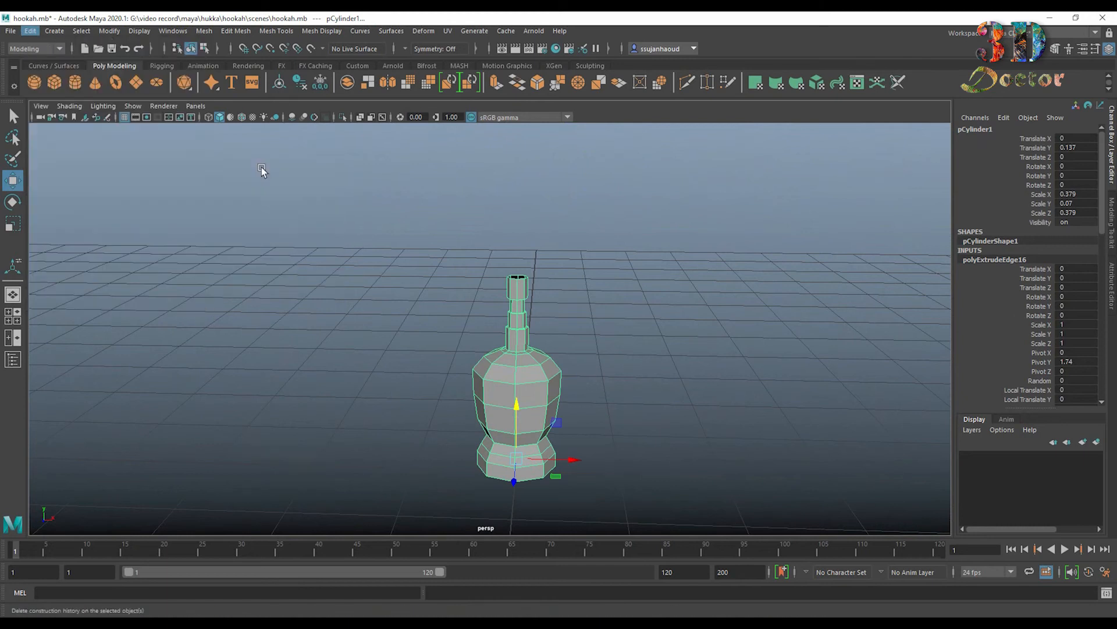
pyautogui.click(109, 31)
pyautogui.click(145, 83)
pyautogui.scroll(2, 578, 260)
pyautogui.click(591, 381)
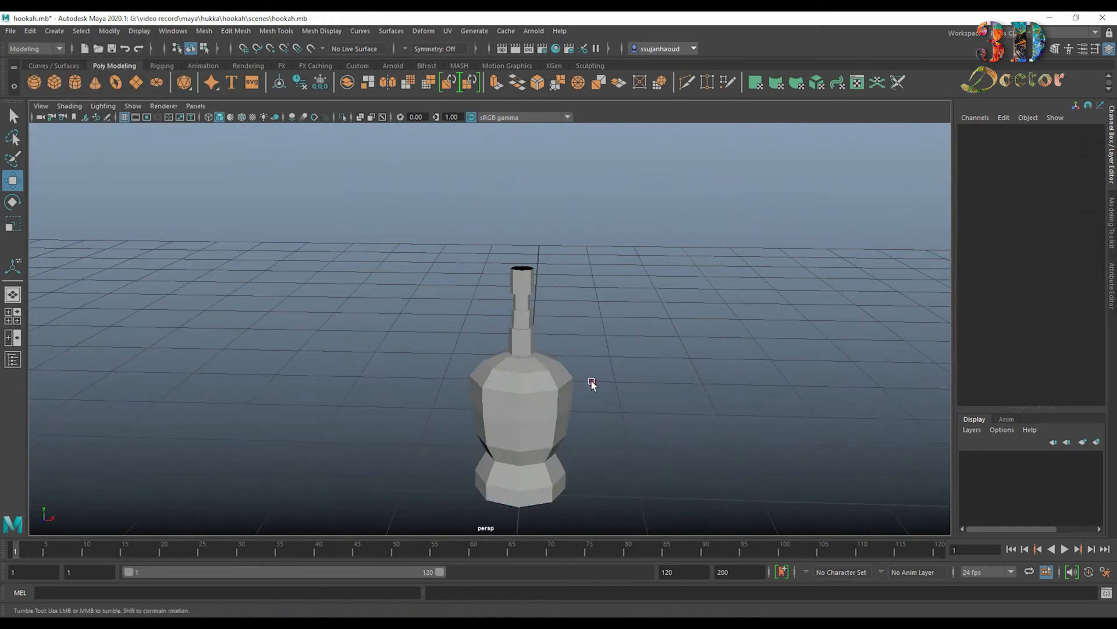
# Turn on smooth mesh preview for the hookah body.
pyautogui.keyDown('alt'); pyautogui.moveTo(591, 380); pyautogui.dragTo(600, 368); pyautogui.keyUp('alt')
pyautogui.click(534, 400)
pyautogui.press('3')
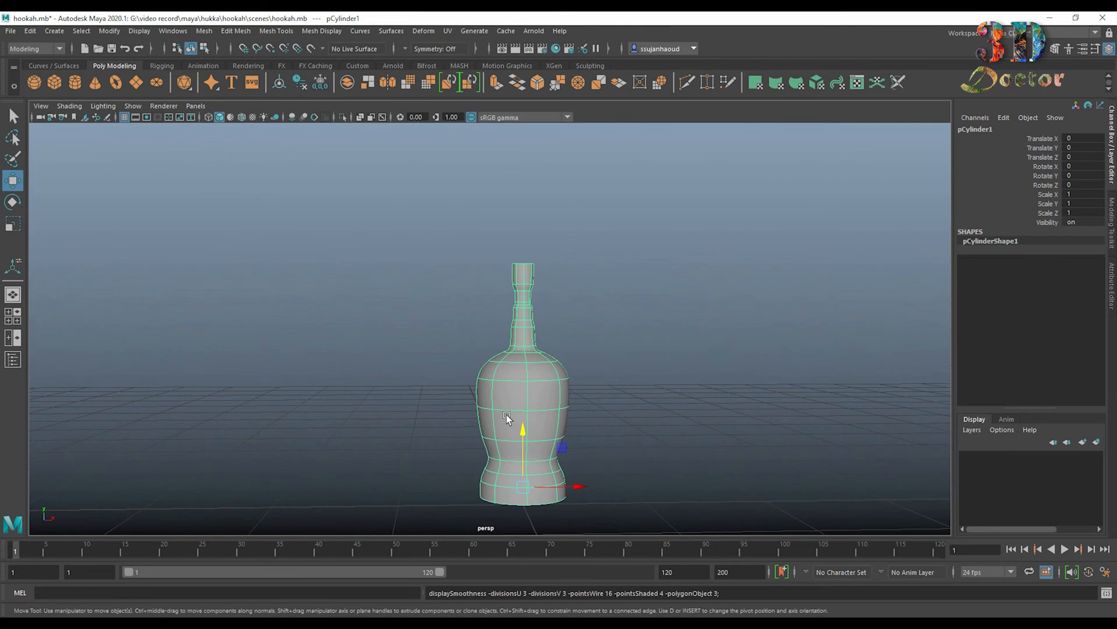
pyautogui.click(660, 301)
pyautogui.scroll(2, 628, 355)
pyautogui.keyDown('alt'); pyautogui.moveTo(567, 373); pyautogui.dragTo(569, 257, button='middle'); pyautogui.keyUp('alt')
pyautogui.keyDown('alt'); pyautogui.moveTo(569, 257); pyautogui.dragTo(567, 334); pyautogui.keyUp('alt')
pyautogui.click(567, 336)
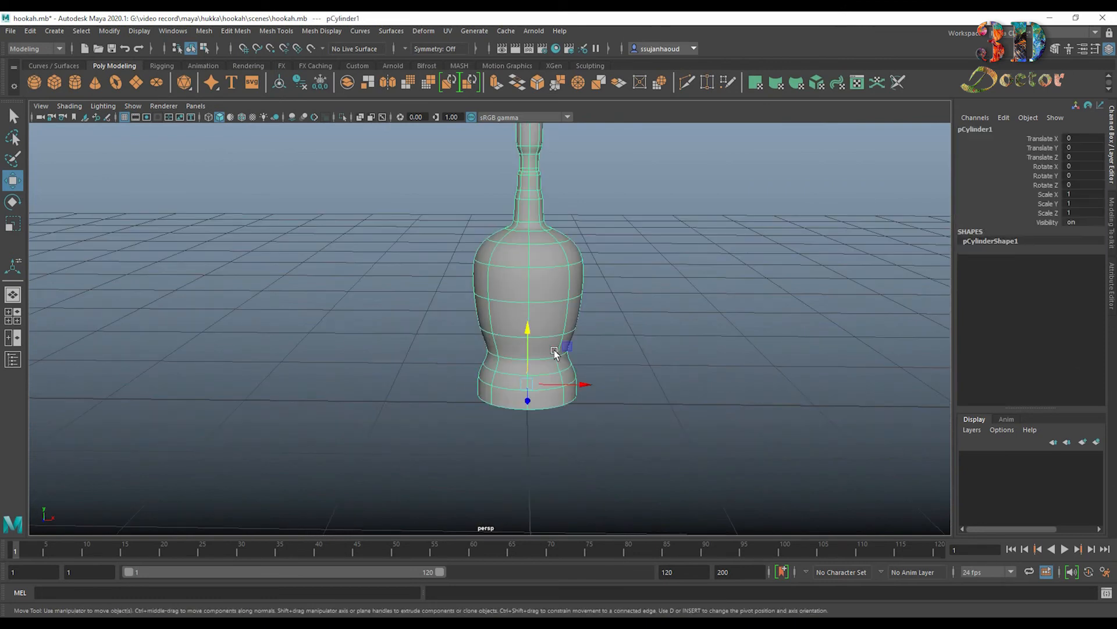
# Scale the edge loops at the waist between the body and the base inward, the lower one to about 0.88.
pyautogui.moveTo(554, 309); pyautogui.dragTo(554, 286, button='right')
pyautogui.click(550, 355)
pyautogui.press('r')
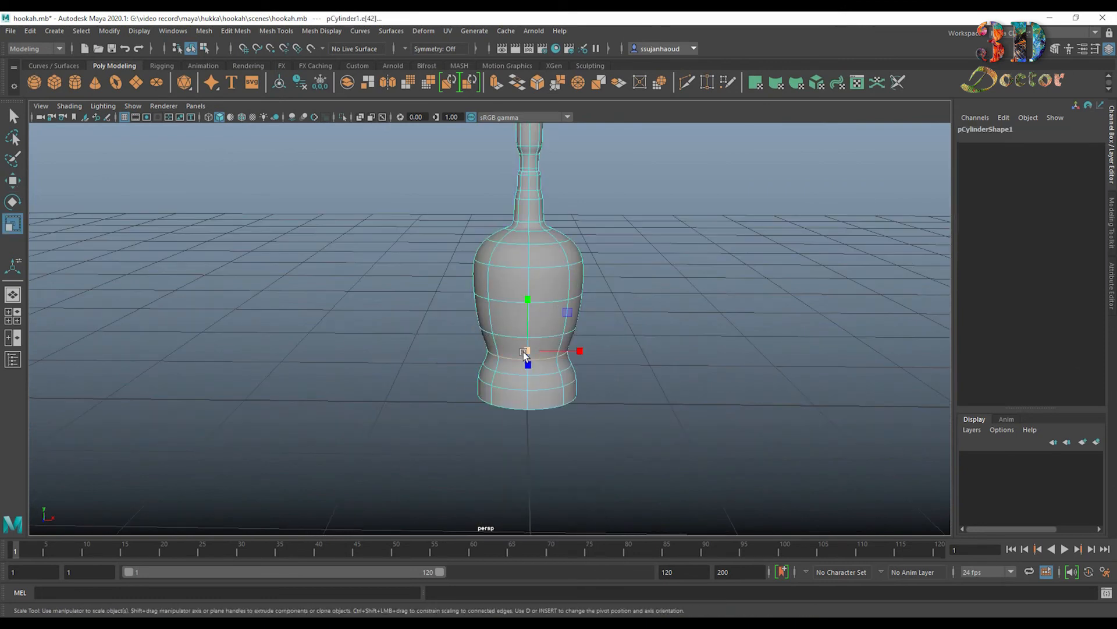
pyautogui.click(515, 363)
pyautogui.click(522, 361)
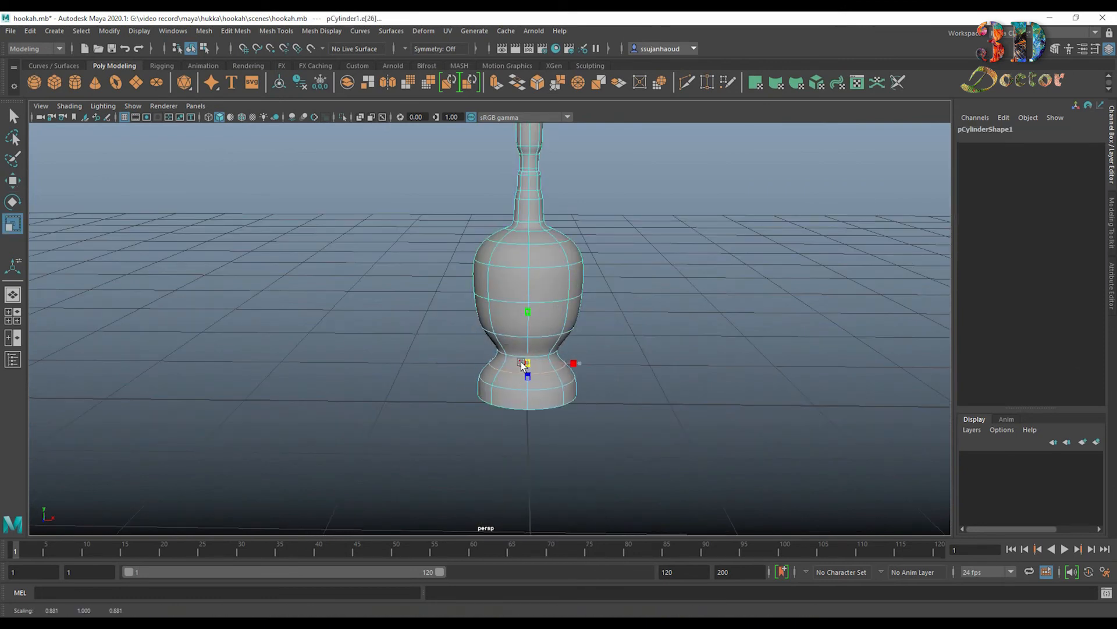
# Scale the edge loops of the base slightly inward to narrow the foot, and leave edge editing.
pyautogui.doubleClick(516, 409)
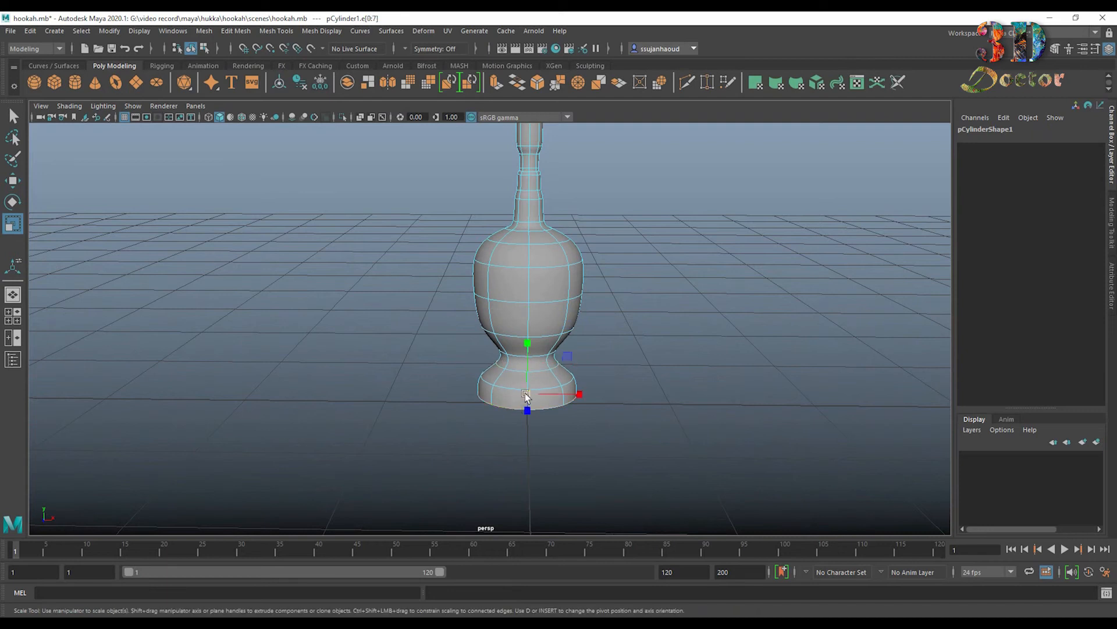
pyautogui.moveTo(526, 392)
pyautogui.mouseDown()
pyautogui.moveTo(510, 398)
pyautogui.moveTo(523, 376)
pyautogui.mouseUp()
pyautogui.doubleClick(511, 389)
pyautogui.keyDown('alt'); pyautogui.moveTo(668, 339); pyautogui.dragTo(624, 379); pyautogui.keyUp('alt')
pyautogui.click(637, 242)
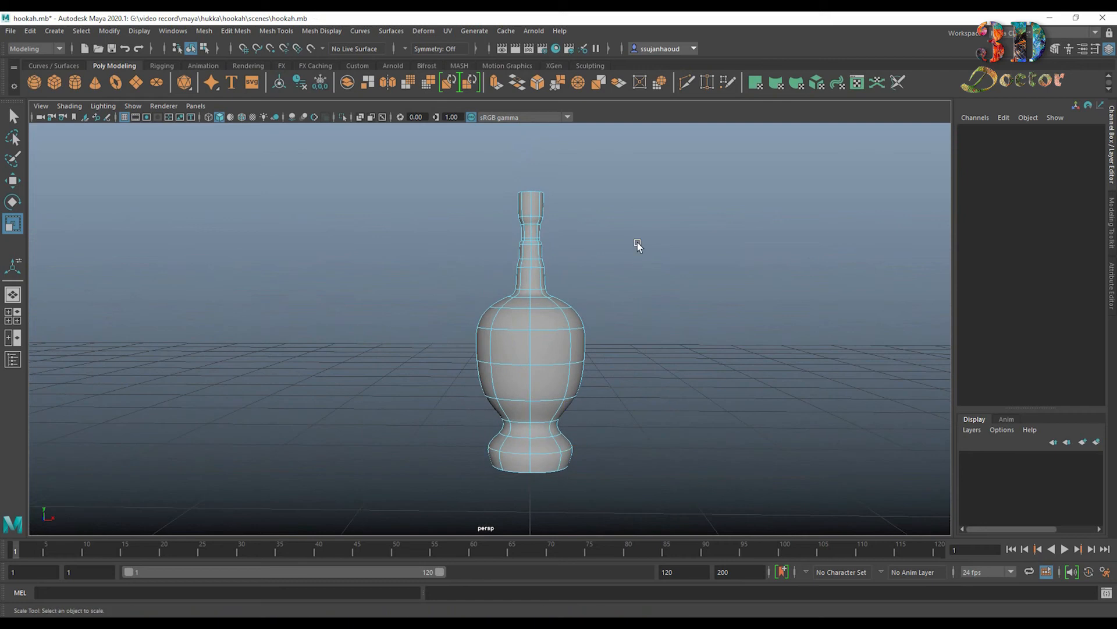
pyautogui.click(561, 329)
pyautogui.click(673, 251)
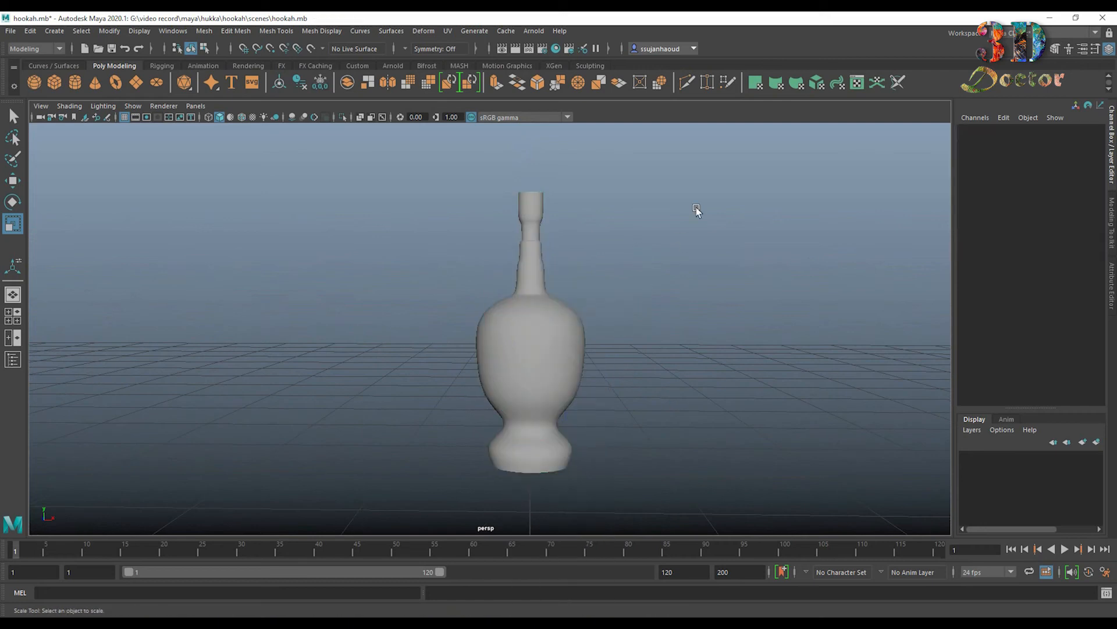
pyautogui.keyDown('alt'); pyautogui.moveTo(696, 207); pyautogui.dragTo(644, 245); pyautogui.keyUp('alt')
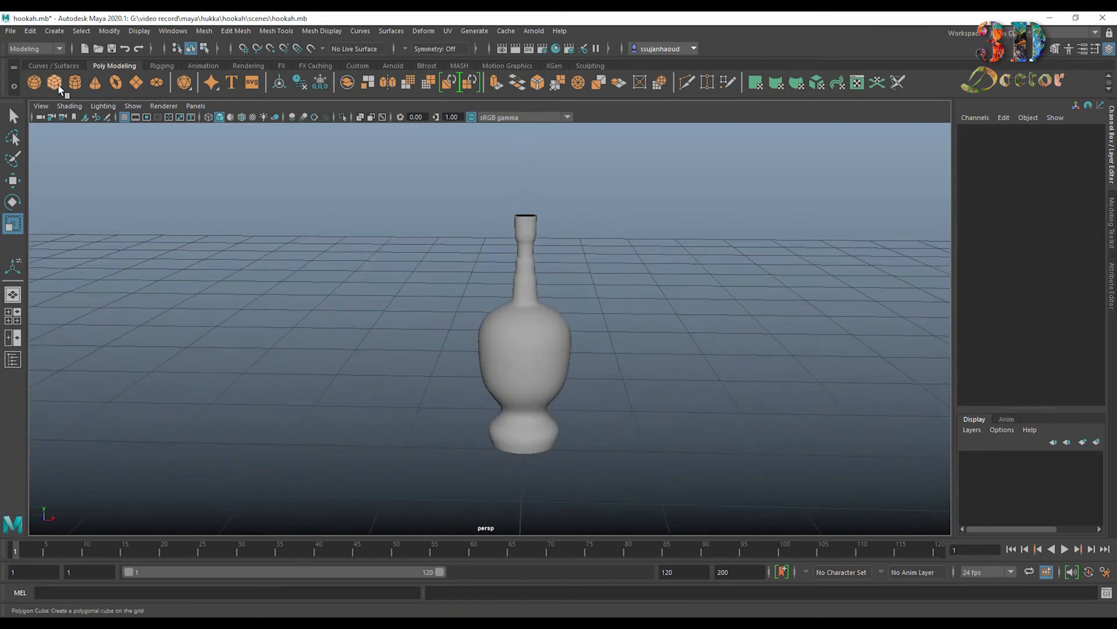
# Create a polygon cylinder and set its axis subdivisions to 8.
pyautogui.click(76, 82)
pyautogui.click(993, 261)
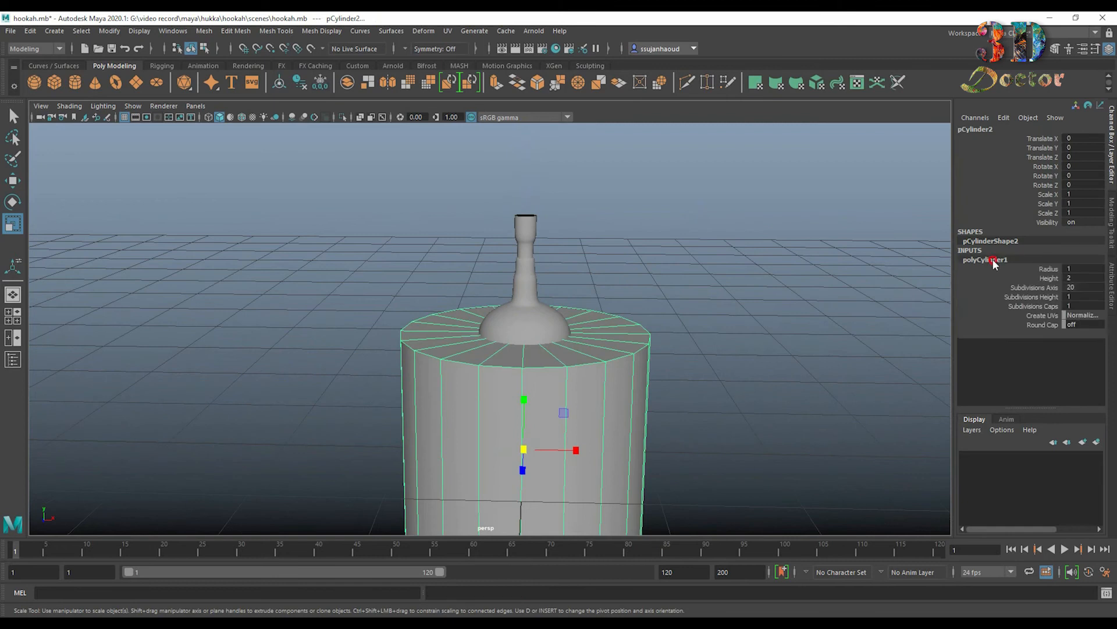
pyautogui.click(1015, 288)
pyautogui.moveTo(854, 339); pyautogui.dragTo(788, 345, button='middle')
# Raise the new cylinder to a Y position of about 2.156 above the neck and scale it uniformly to about 0.127.
pyautogui.press('w')
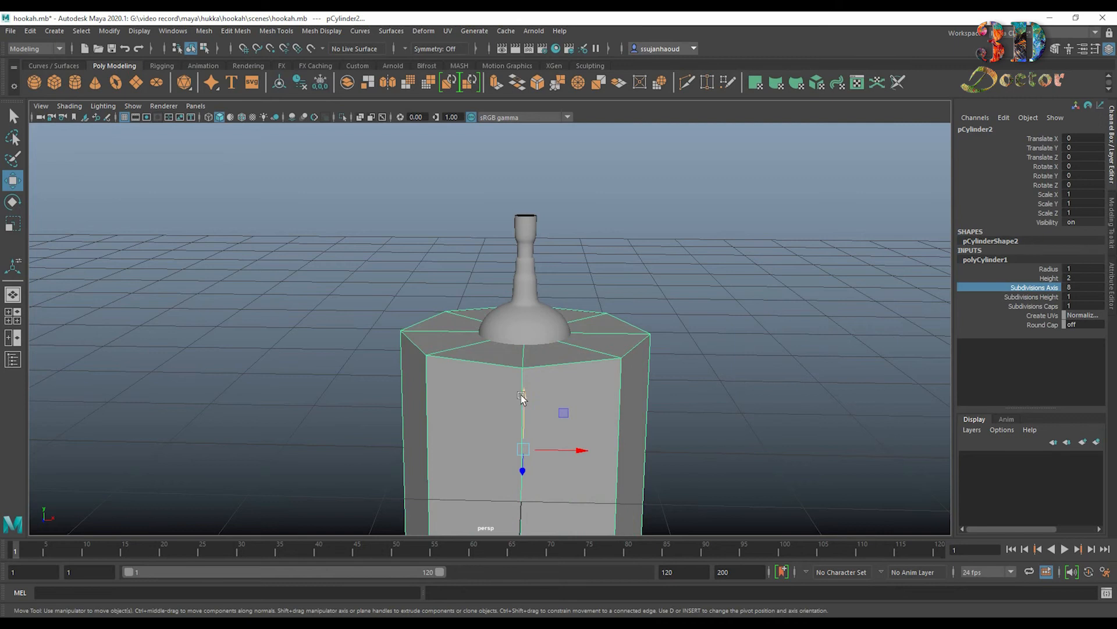
pyautogui.moveTo(523, 393); pyautogui.dragTo(530, 127)
pyautogui.press('f')
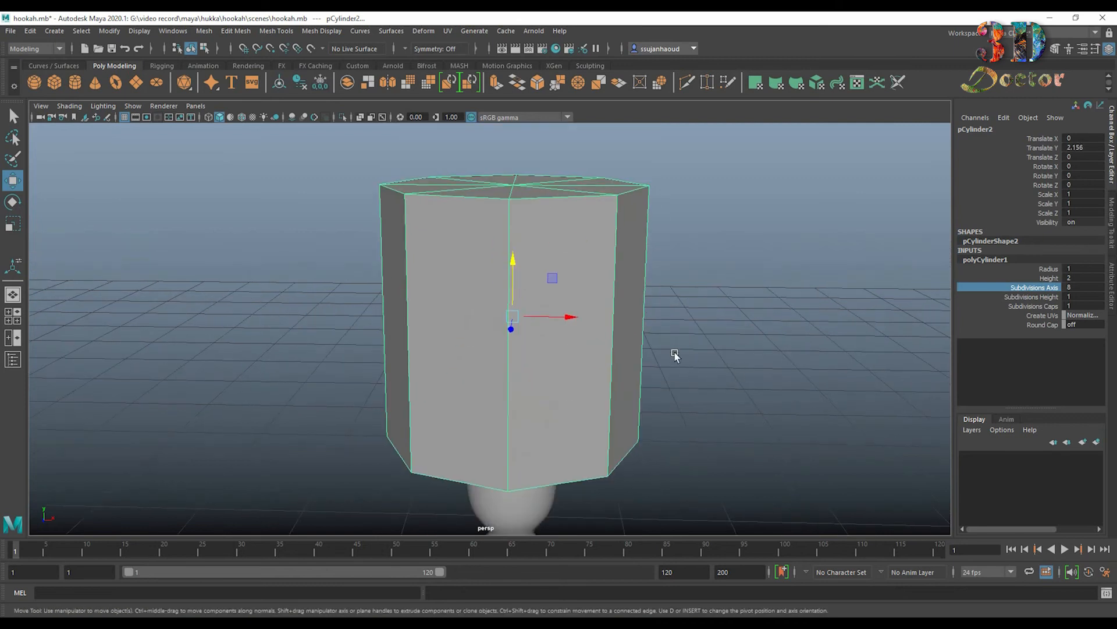
pyautogui.press('r')
pyautogui.moveTo(506, 328); pyautogui.dragTo(533, 261)
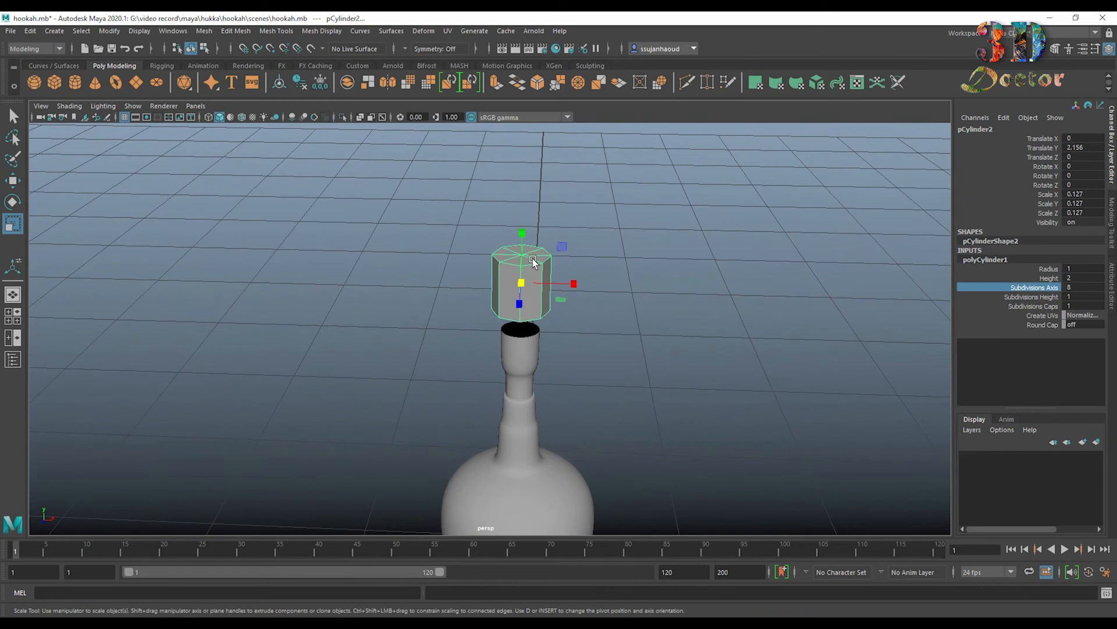
# Turn off smooth preview on the hookah body, and delete the small cylinder's cap faces to leave an open tube.
pyautogui.click(526, 378)
pyautogui.press('1')
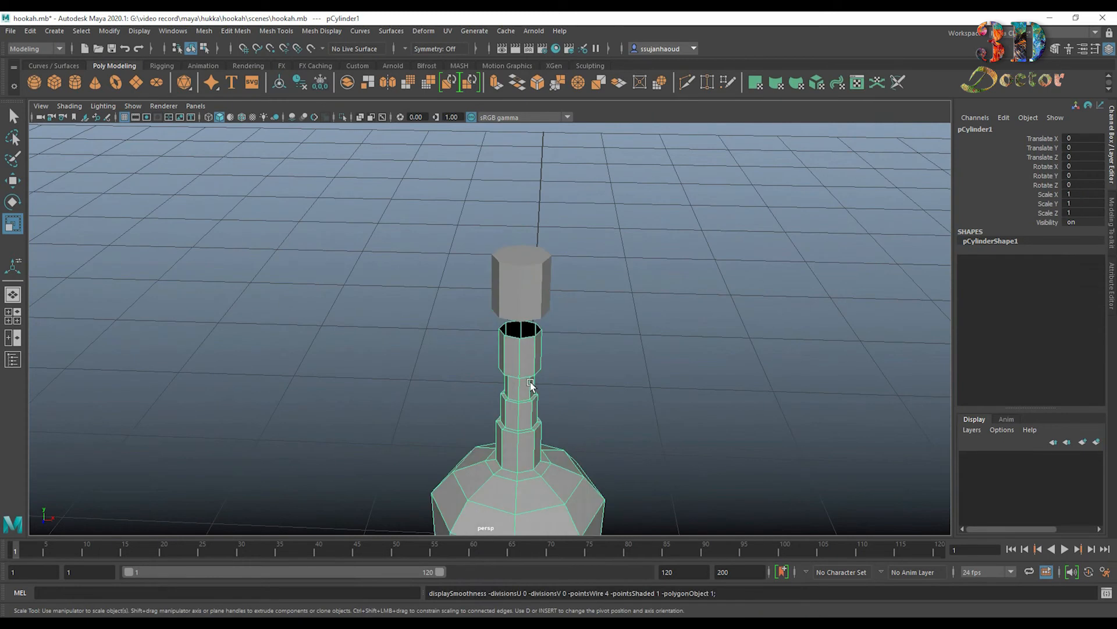
pyautogui.click(515, 277)
pyautogui.rightClick(513, 275)
pyautogui.moveTo(514, 275); pyautogui.dragTo(514, 306, button='right')
pyautogui.doubleClick(515, 306)
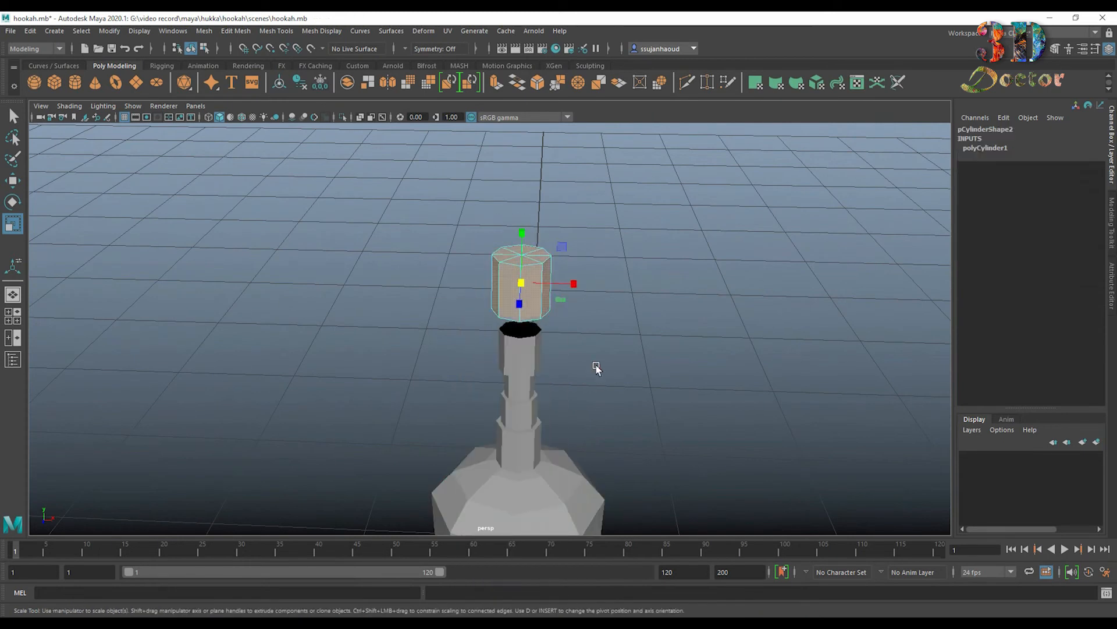
pyautogui.keyDown('alt'); pyautogui.moveTo(595, 366); pyautogui.dragTo(560, 305); pyautogui.keyUp('alt')
pyautogui.press('Delete')
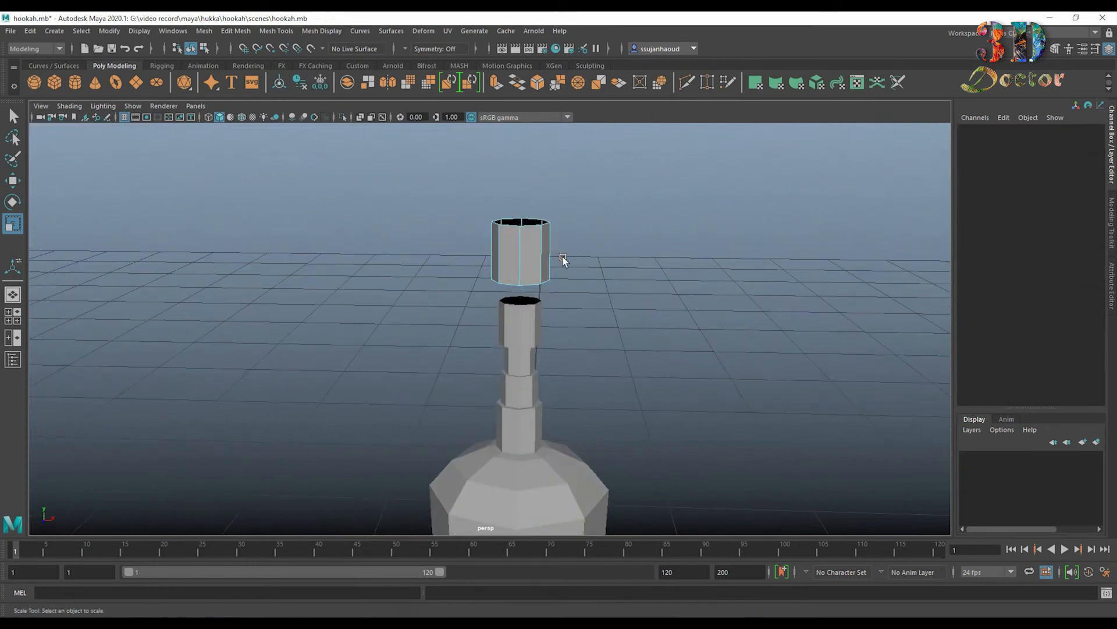
pyautogui.moveTo(554, 254); pyautogui.dragTo(649, 193, button='right')
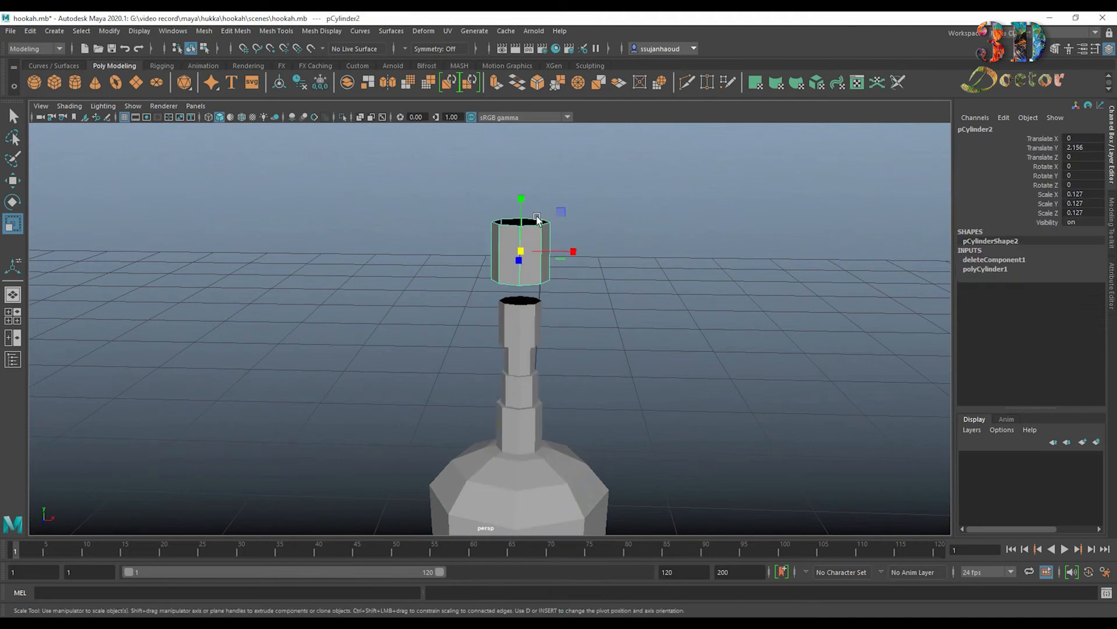
# Scale the tube to about 0.102 in X and Z and 0.132 in Y, and lower it to about 2.053.
pyautogui.moveTo(525, 211); pyautogui.dragTo(525, 211)
pyautogui.moveTo(525, 260); pyautogui.dragTo(514, 260)
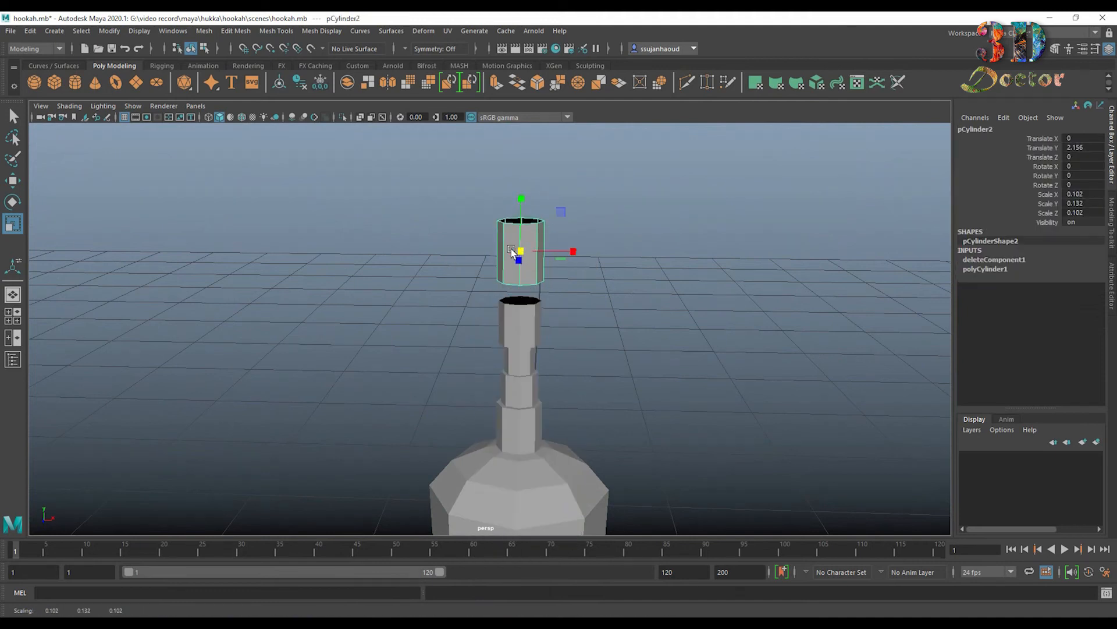
pyautogui.press('w')
pyautogui.moveTo(521, 199); pyautogui.dragTo(521, 231)
# Widen the tube around the neck's rim to a scale of about 0.111 in X and Z, and reduce its Y scale to 0.13.
pyautogui.scroll(5, 610, 324)
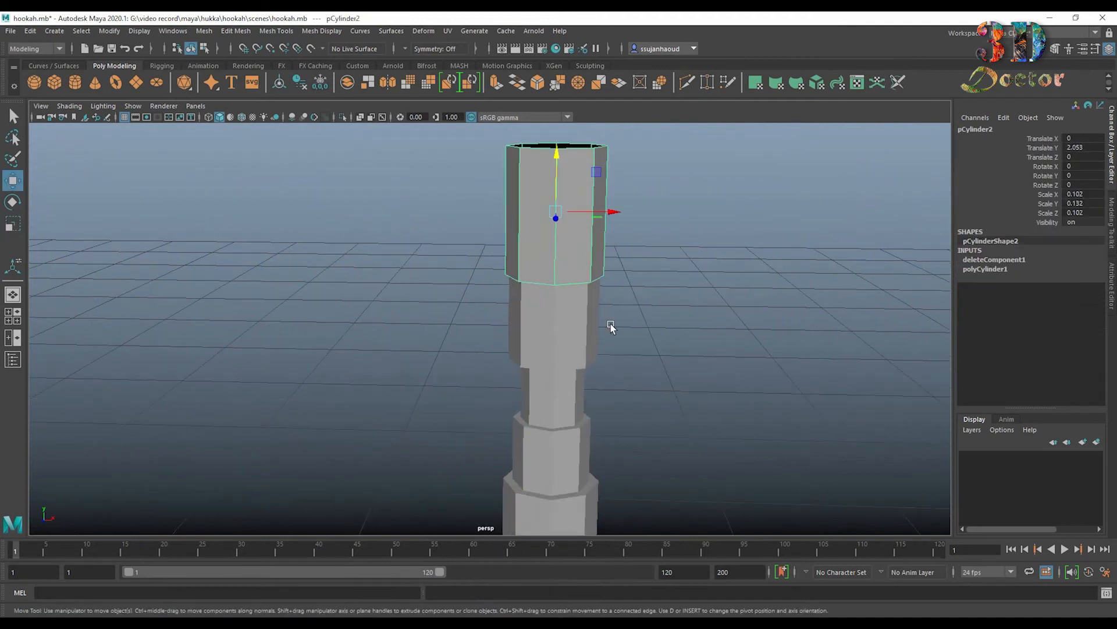
pyautogui.keyDown('alt'); pyautogui.moveTo(610, 323); pyautogui.dragTo(629, 277); pyautogui.keyUp('alt')
pyautogui.keyDown('alt'); pyautogui.moveTo(630, 277); pyautogui.dragTo(602, 331, button='middle'); pyautogui.keyUp('alt')
pyautogui.scroll(3, 602, 330)
pyautogui.keyDown('alt'); pyautogui.moveTo(634, 329); pyautogui.dragTo(620, 333); pyautogui.keyUp('alt')
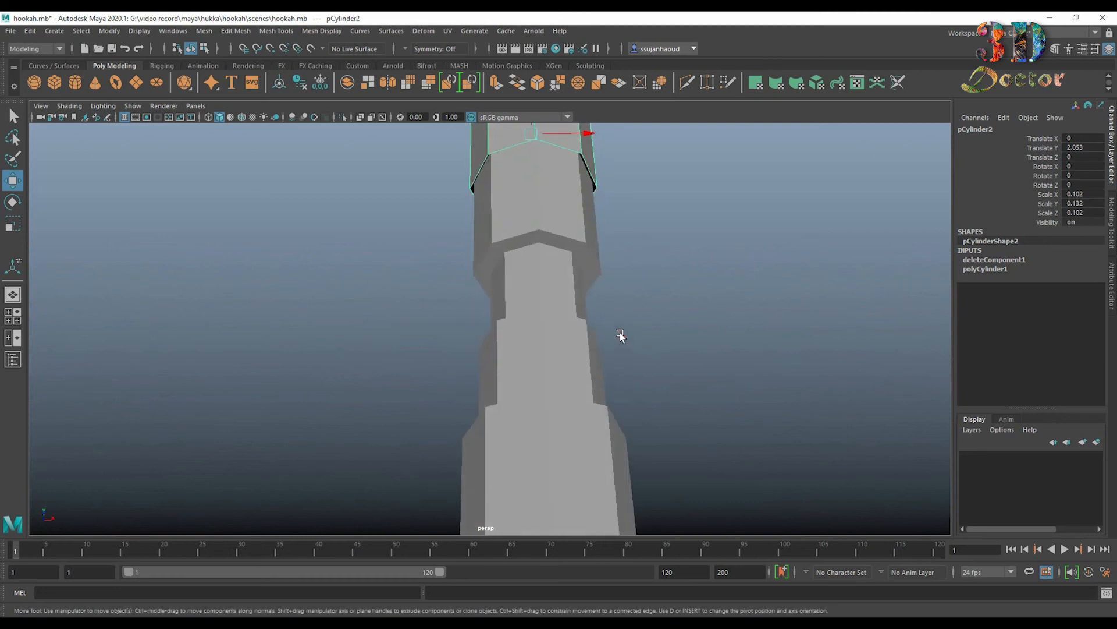
pyautogui.keyDown('alt'); pyautogui.moveTo(620, 333); pyautogui.dragTo(616, 452, button='middle'); pyautogui.keyUp('alt')
pyautogui.press('r')
pyautogui.moveTo(525, 260); pyautogui.dragTo(562, 259)
pyautogui.moveTo(518, 291); pyautogui.dragTo(518, 296)
pyautogui.keyDown('alt'); pyautogui.moveTo(626, 247); pyautogui.dragTo(616, 303); pyautogui.keyUp('alt')
pyautogui.scroll(-3, 617, 305)
pyautogui.keyDown('alt'); pyautogui.moveTo(639, 343); pyautogui.dragTo(656, 272, button='middle'); pyautogui.keyUp('alt')
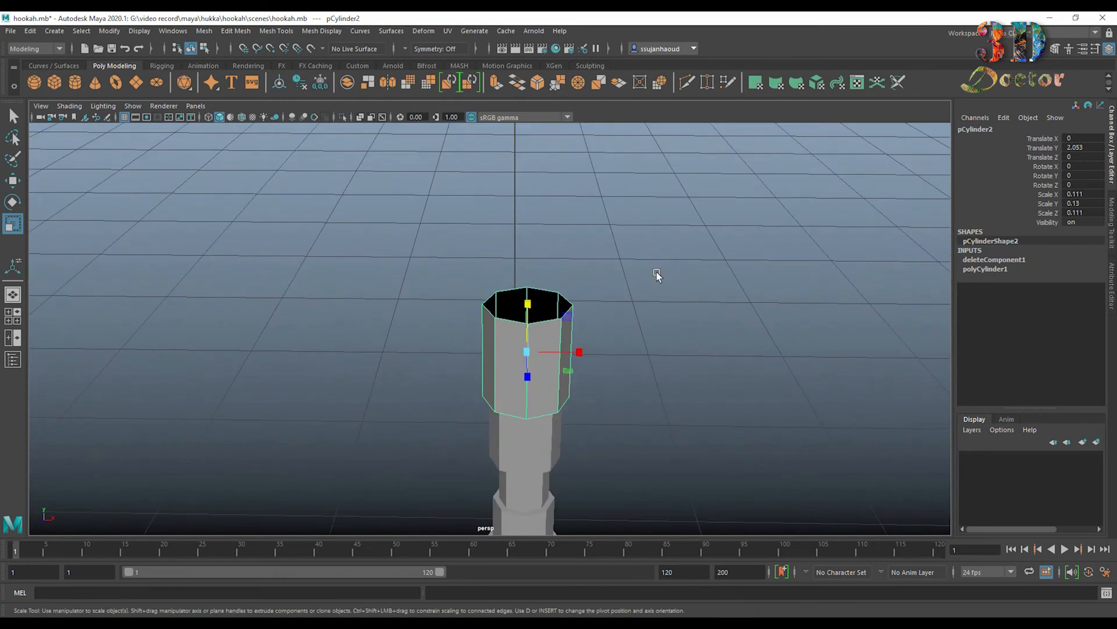
# Lower the tube's upper edge loop to a height of about 2.04.
pyautogui.keyDown('alt'); pyautogui.moveTo(602, 381); pyautogui.dragTo(599, 340); pyautogui.keyUp('alt')
pyautogui.moveTo(544, 268); pyautogui.dragTo(541, 234, button='right')
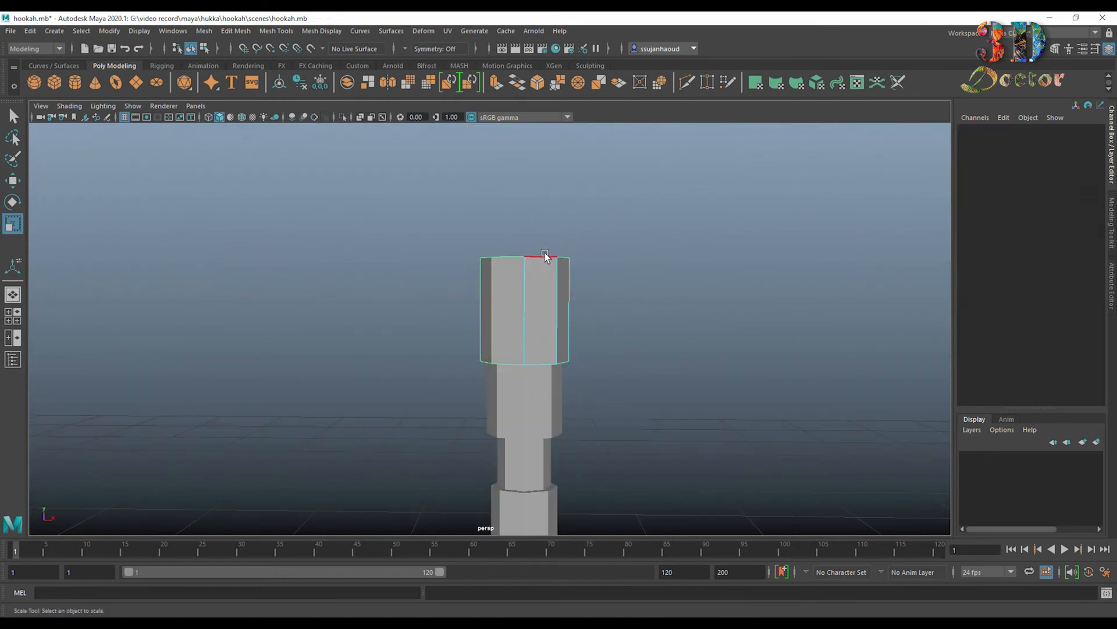
pyautogui.doubleClick(544, 253)
pyautogui.press('w')
pyautogui.moveTo(523, 206)
pyautogui.mouseDown()
pyautogui.moveTo(527, 263)
pyautogui.moveTo(526, 201)
pyautogui.mouseUp()
# Extrude the tube's upper edge loop upward, scale it inward to a narrow opening and raise it to about 2.41 as a long taper.
pyautogui.click(496, 82)
pyautogui.press('r')
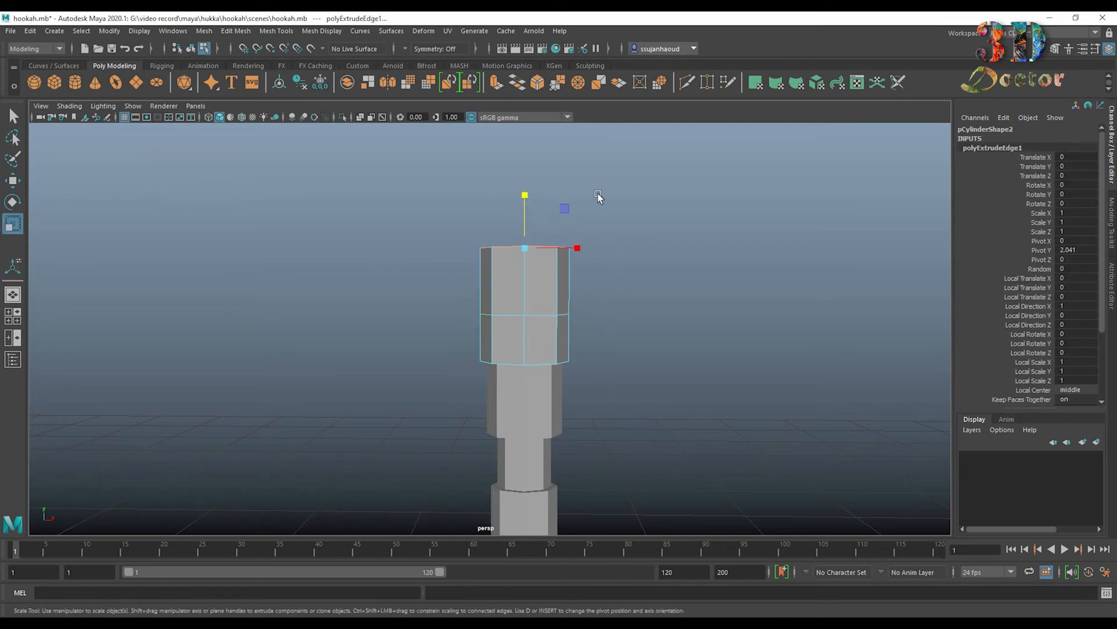
pyautogui.keyDown('alt'); pyautogui.moveTo(598, 193); pyautogui.dragTo(488, 305); pyautogui.keyUp('alt')
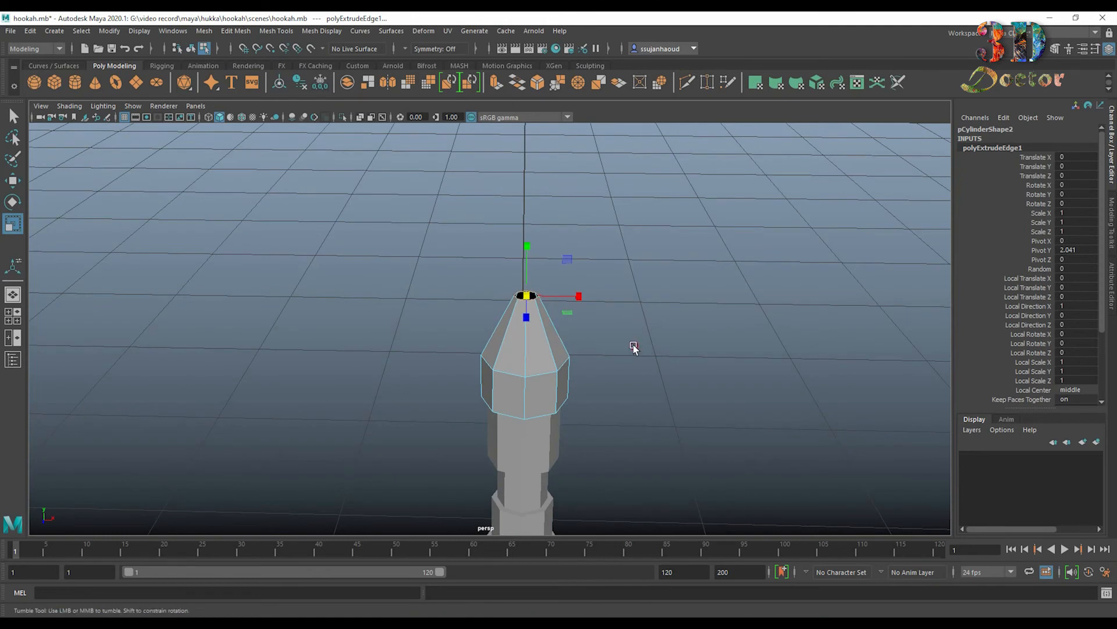
pyautogui.keyDown('alt'); pyautogui.moveTo(633, 344); pyautogui.dragTo(601, 314); pyautogui.keyUp('alt')
pyautogui.press('w')
pyautogui.moveTo(529, 231); pyautogui.dragTo(527, 187)
pyautogui.keyDown('alt'); pyautogui.moveTo(623, 233); pyautogui.dragTo(595, 306); pyautogui.keyUp('alt')
pyautogui.moveTo(517, 242); pyautogui.dragTo(519, 213)
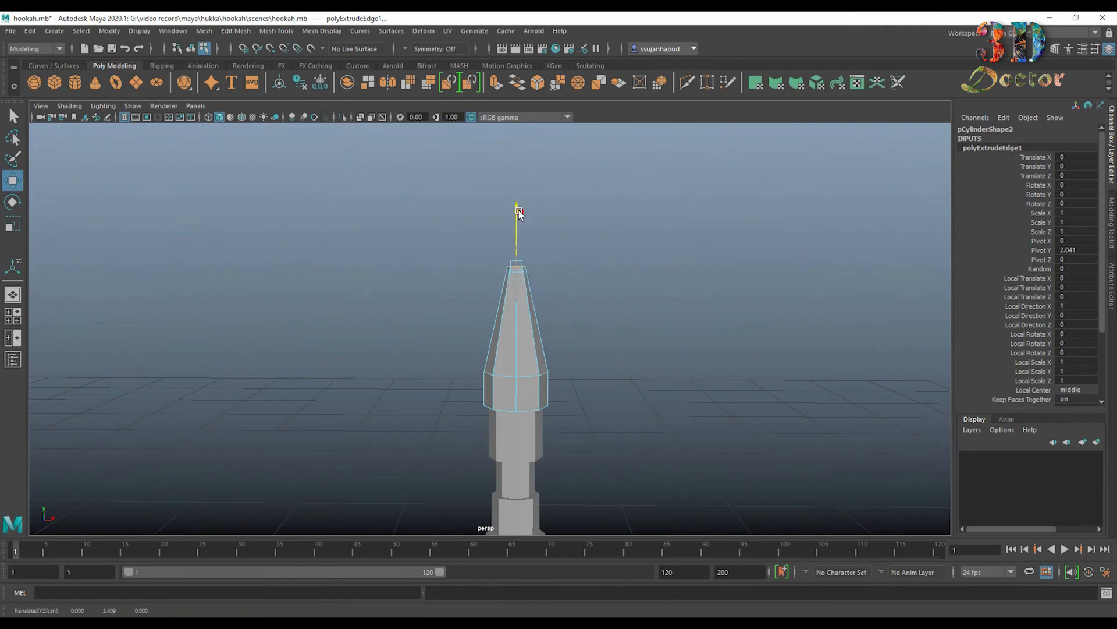
pyautogui.scroll(4, 582, 229)
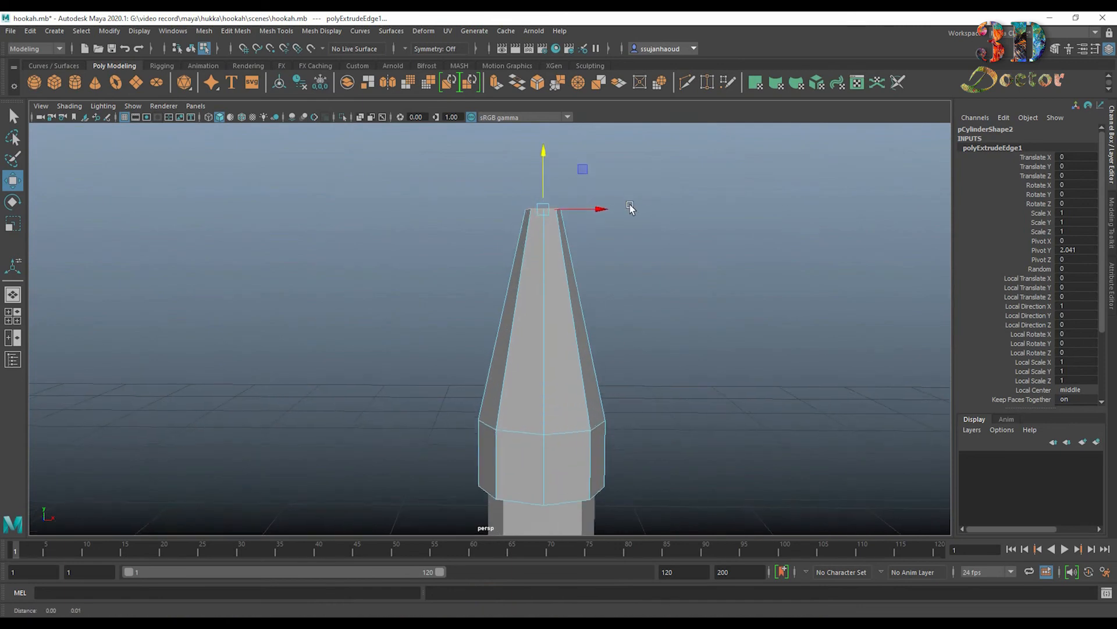
pyautogui.keyDown('alt'); pyautogui.moveTo(630, 206); pyautogui.dragTo(617, 270, button='middle'); pyautogui.keyUp('alt')
# Extrude the taper's small opening straight up to a height of about 2.48.
pyautogui.click(495, 83)
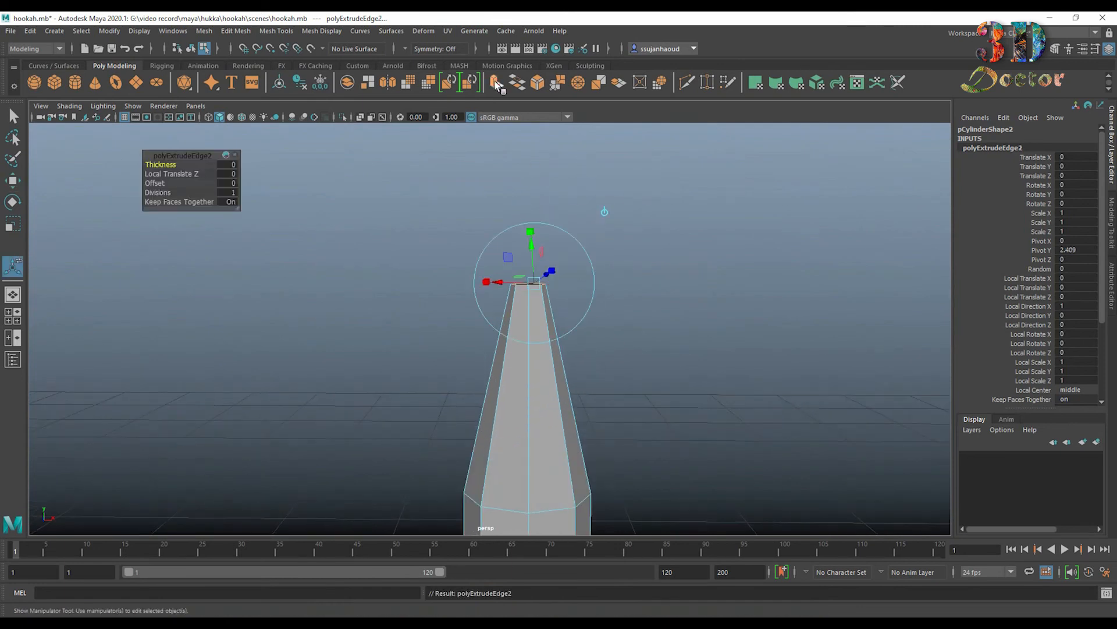
pyautogui.press('w')
pyautogui.moveTo(528, 244); pyautogui.dragTo(526, 215)
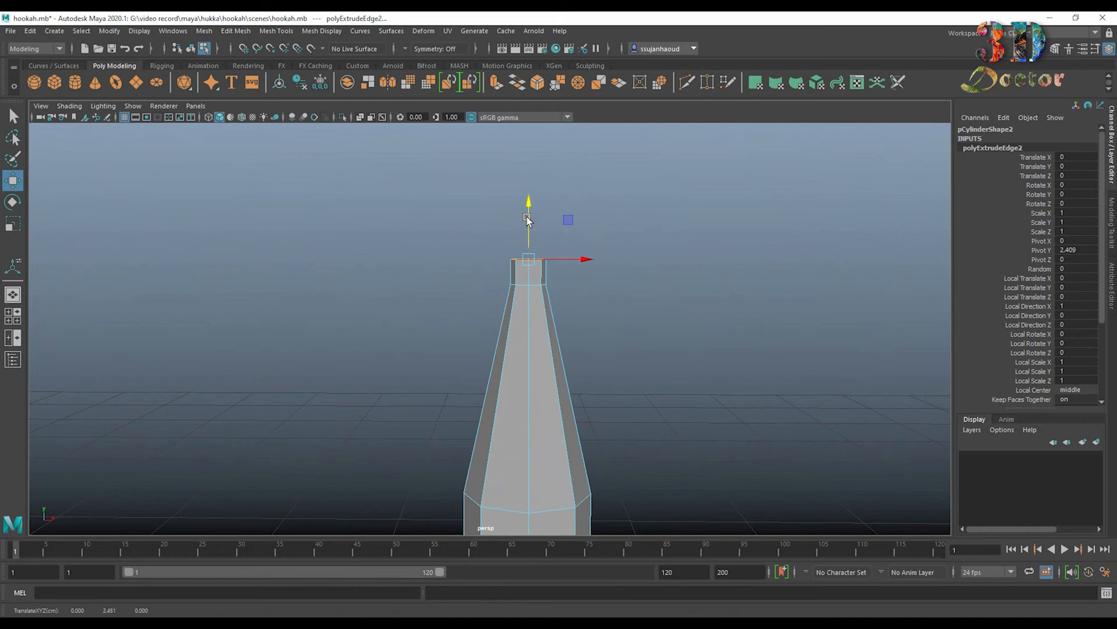
# Extrude the taper's top edge loop outward as a small flange, and extrude its outer edge up to a height of about 2.50.
pyautogui.click(506, 78)
pyautogui.keyDown('alt'); pyautogui.moveTo(640, 303); pyautogui.dragTo(524, 273); pyautogui.keyUp('alt')
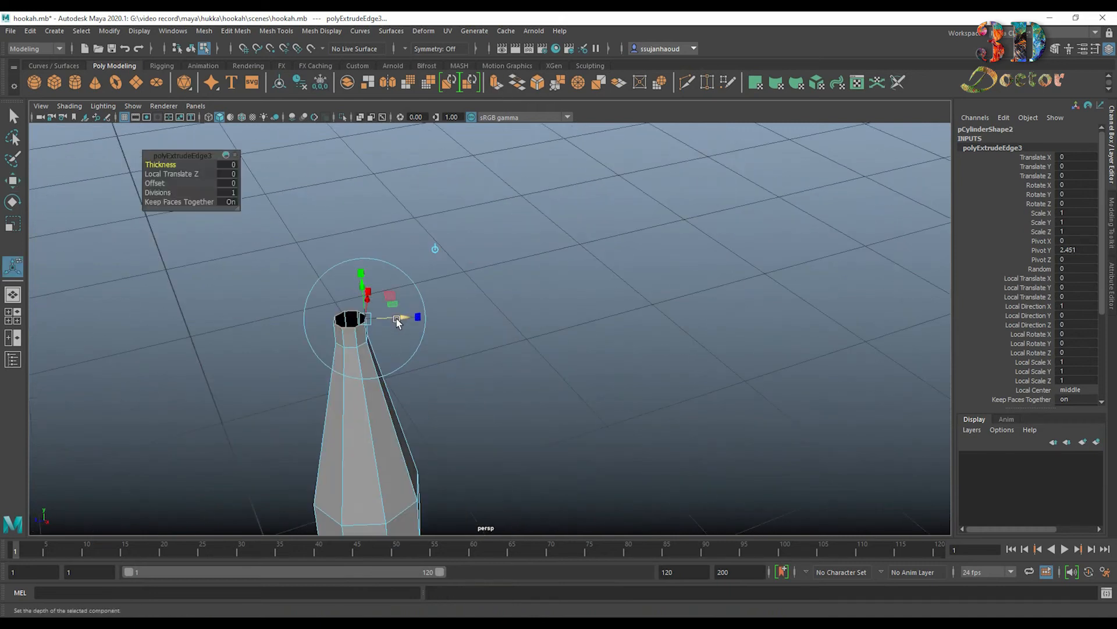
pyautogui.moveTo(398, 321); pyautogui.dragTo(408, 319)
pyautogui.click(500, 83)
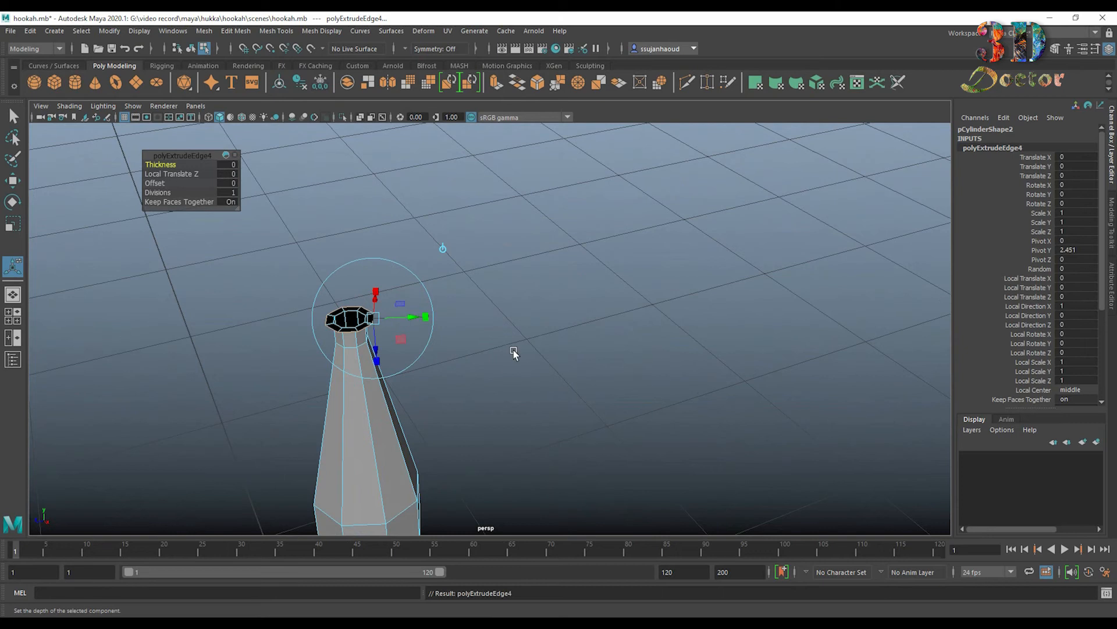
pyautogui.press('w')
pyautogui.moveTo(347, 277); pyautogui.dragTo(507, 297)
# Extrude the collar's upper edge loop inward with a local Z translation of about -0.019 to form its top face.
pyautogui.click(496, 84)
pyautogui.keyDown('alt'); pyautogui.moveTo(613, 260); pyautogui.dragTo(541, 322); pyautogui.keyUp('alt')
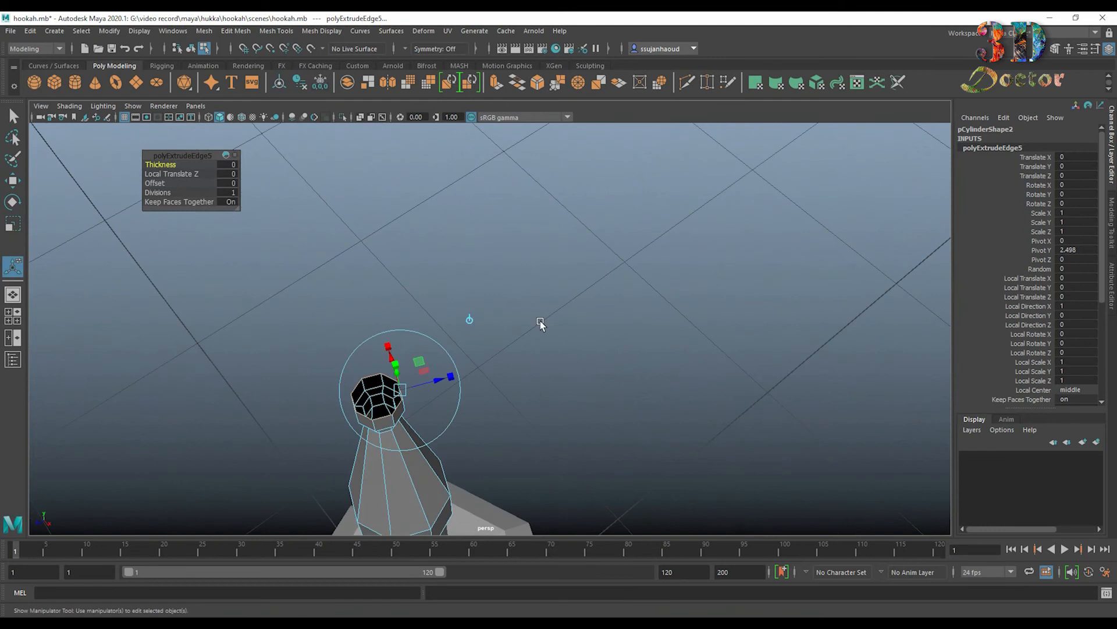
pyautogui.moveTo(433, 381); pyautogui.dragTo(609, 326)
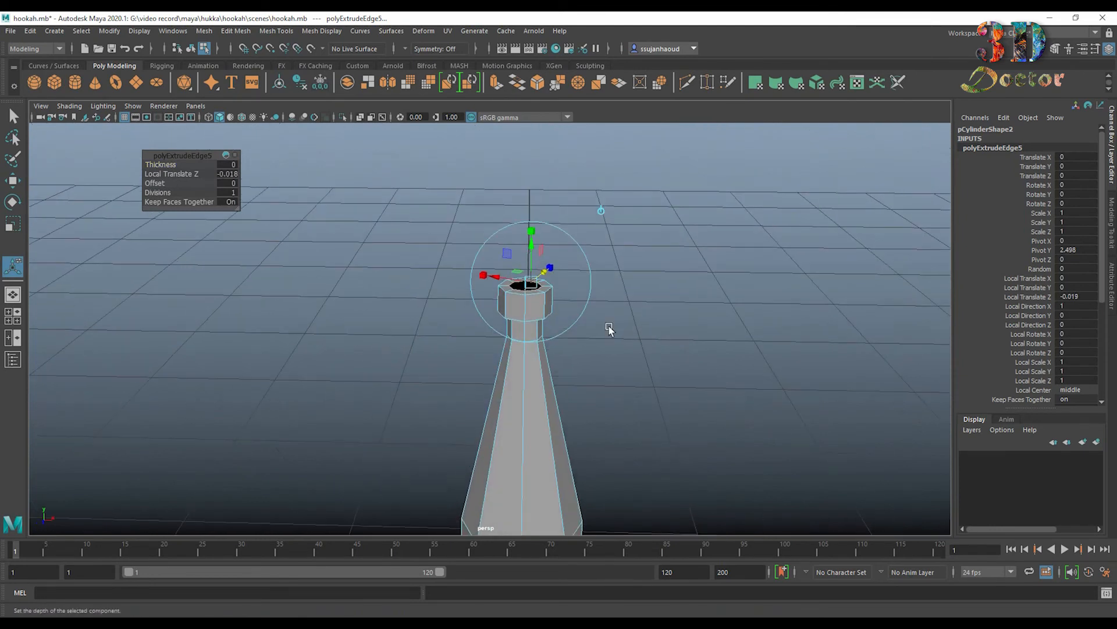
# Extrude the collar's inner edge loop straight up to a height of about 2.53 as a short neck.
pyautogui.click(506, 84)
pyautogui.press('w')
pyautogui.moveTo(529, 236); pyautogui.dragTo(527, 196)
pyautogui.keyDown('alt'); pyautogui.moveTo(588, 263); pyautogui.dragTo(596, 243); pyautogui.keyUp('alt')
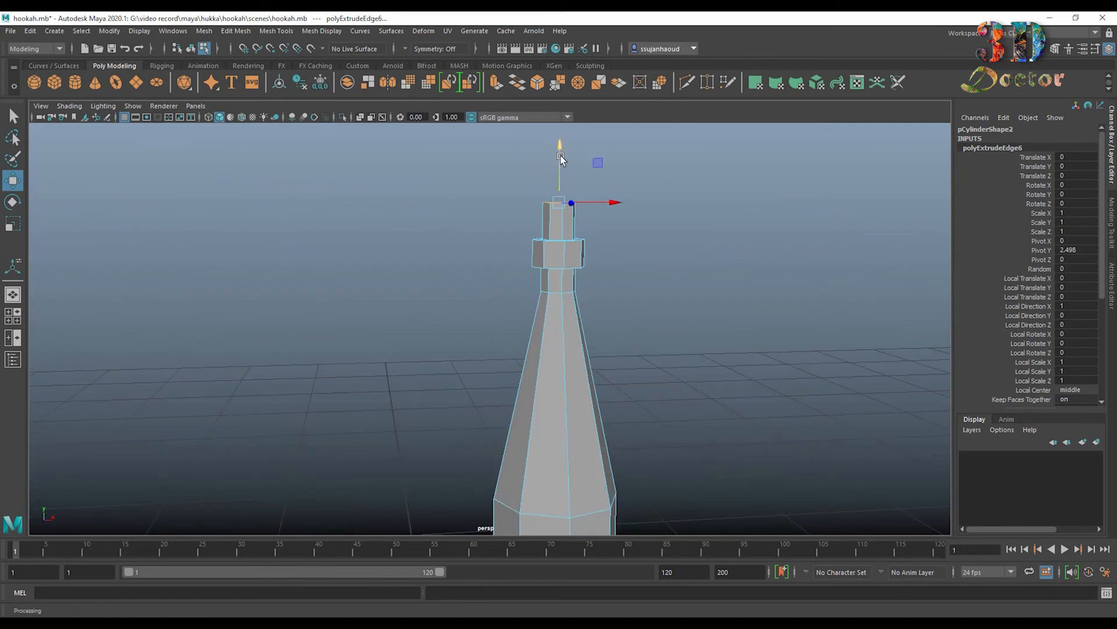
pyautogui.moveTo(561, 155); pyautogui.dragTo(561, 173)
pyautogui.keyDown('alt'); pyautogui.moveTo(646, 191); pyautogui.dragTo(591, 268, button='middle'); pyautogui.keyUp('alt')
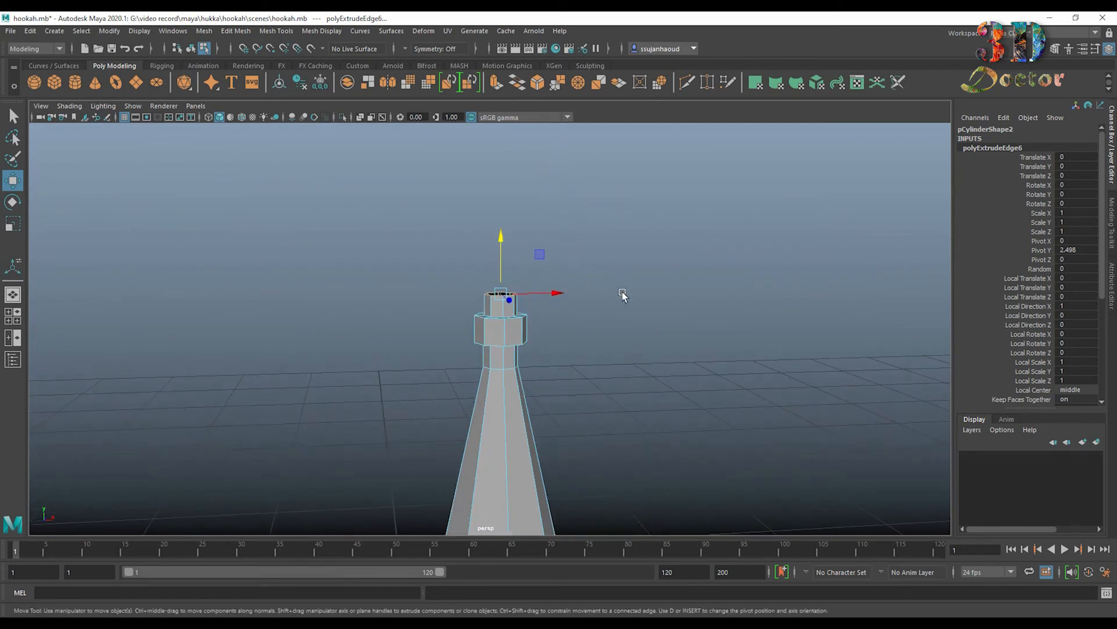
# Extrude the short neck's edge loop up to about 2.58 and scale it outward into a funnel.
pyautogui.click(496, 85)
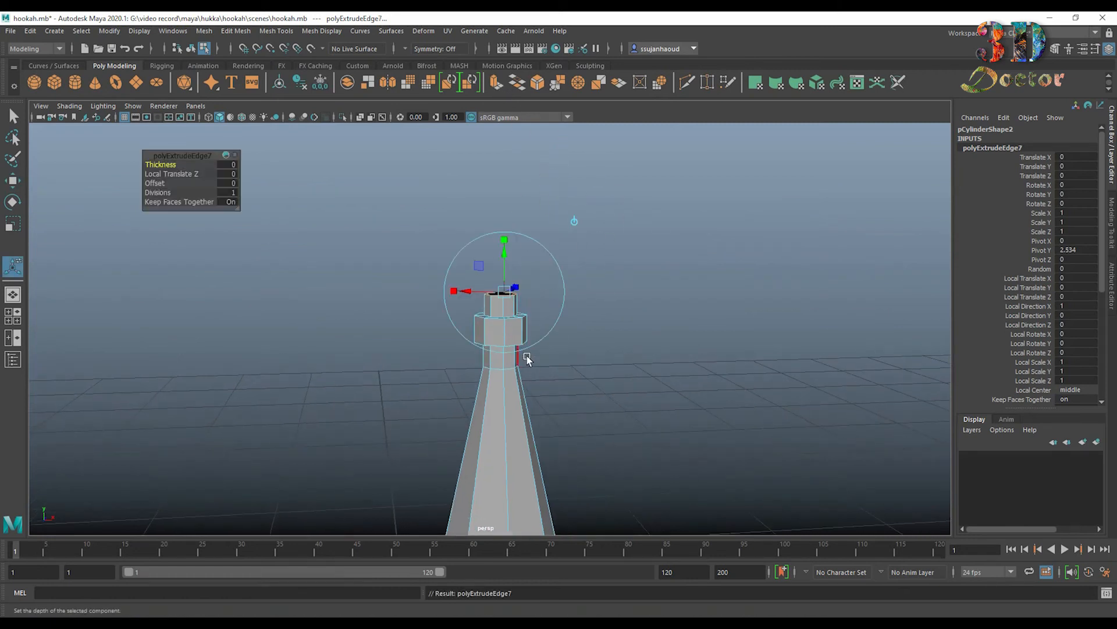
pyautogui.press('w')
pyautogui.moveTo(501, 245); pyautogui.dragTo(498, 223)
pyautogui.press('r')
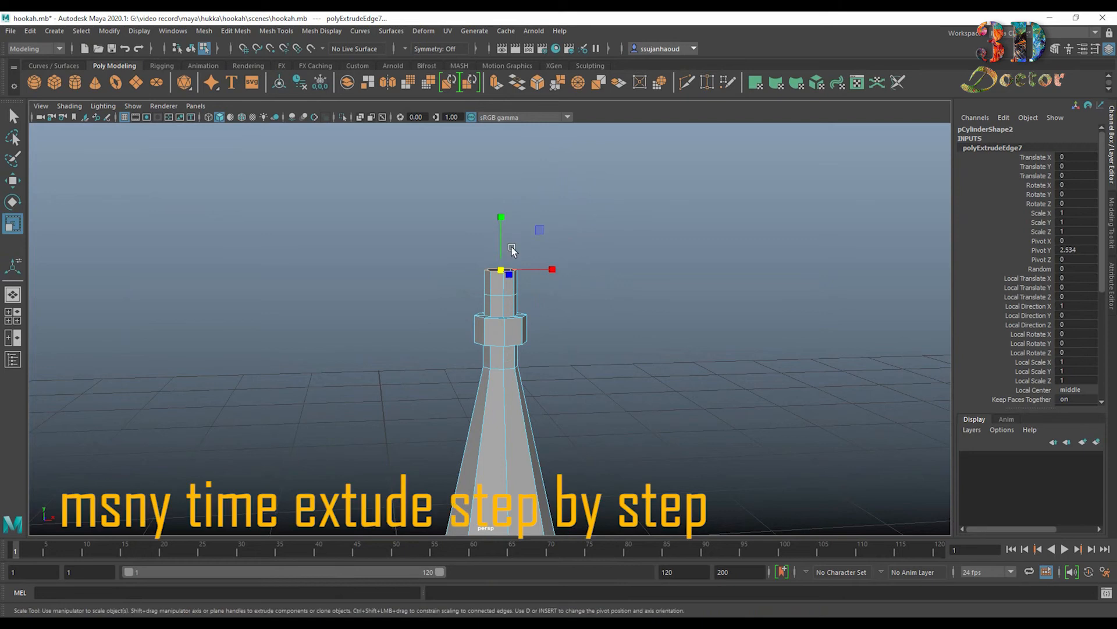
pyautogui.moveTo(499, 270); pyautogui.dragTo(533, 271)
pyautogui.keyDown('alt'); pyautogui.moveTo(602, 228); pyautogui.dragTo(611, 287, button='middle'); pyautogui.keyUp('alt')
pyautogui.keyDown('alt'); pyautogui.moveTo(596, 370); pyautogui.dragTo(588, 343); pyautogui.keyUp('alt')
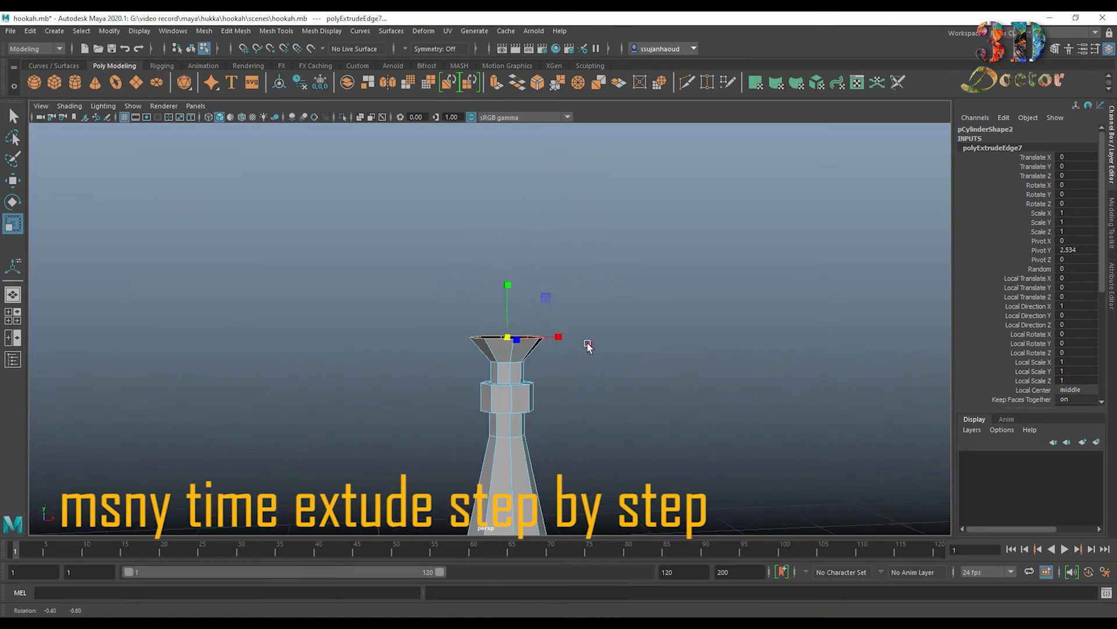
# Extrude the funnel's rim up to a height of about 2.63 and scale it outward into a wider bowl.
pyautogui.click(496, 83)
pyautogui.press('w')
pyautogui.moveTo(511, 279); pyautogui.dragTo(509, 247)
pyautogui.press('r')
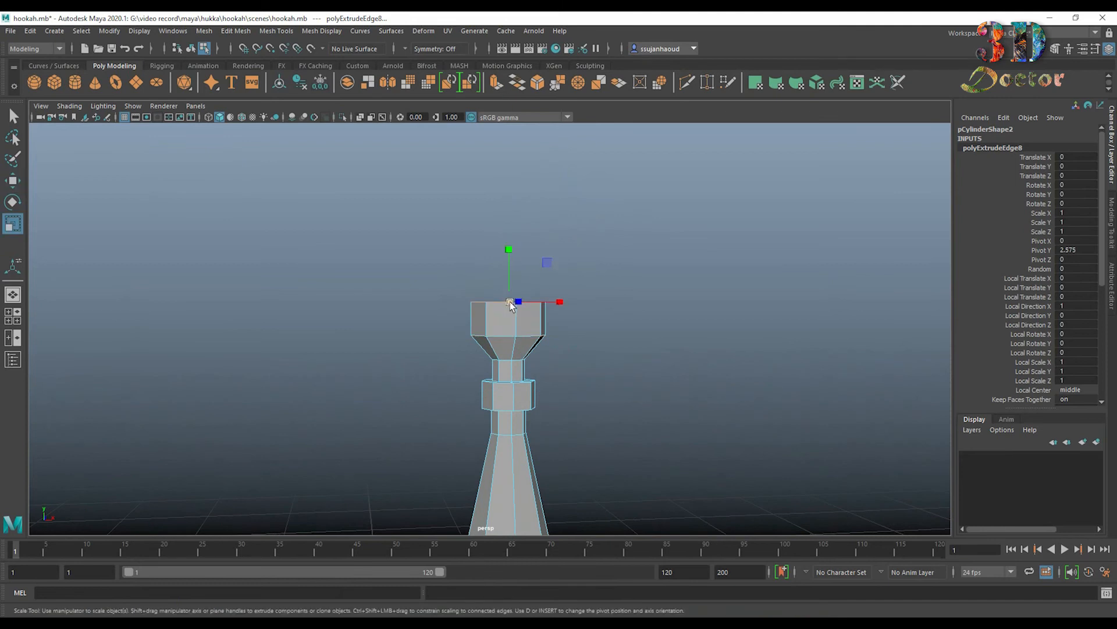
pyautogui.moveTo(510, 303); pyautogui.dragTo(532, 303)
pyautogui.keyDown('alt'); pyautogui.moveTo(576, 251); pyautogui.dragTo(594, 271); pyautogui.keyUp('alt')
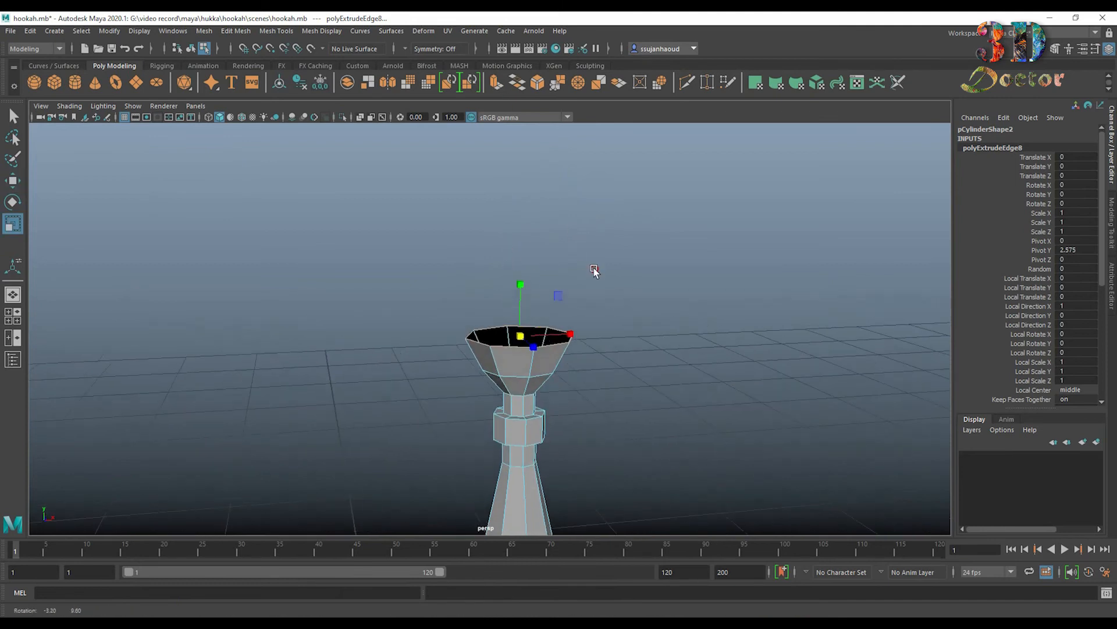
# Extrude the bowl's rim up to a height of about 2.69 and widen it slightly.
pyautogui.click(497, 84)
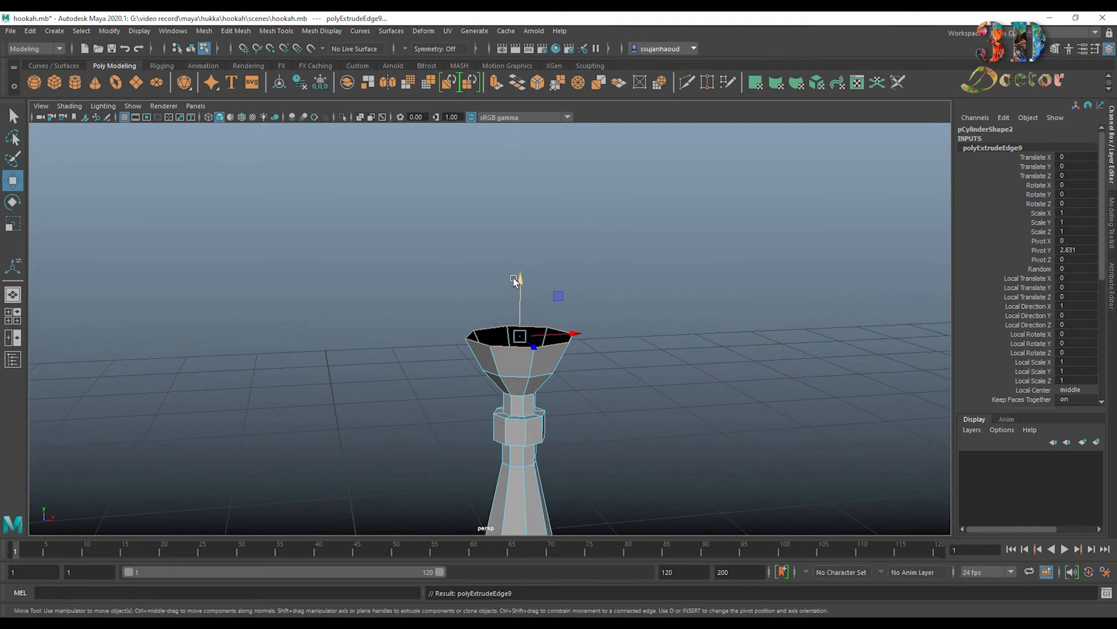
pyautogui.moveTo(514, 277); pyautogui.dragTo(523, 256)
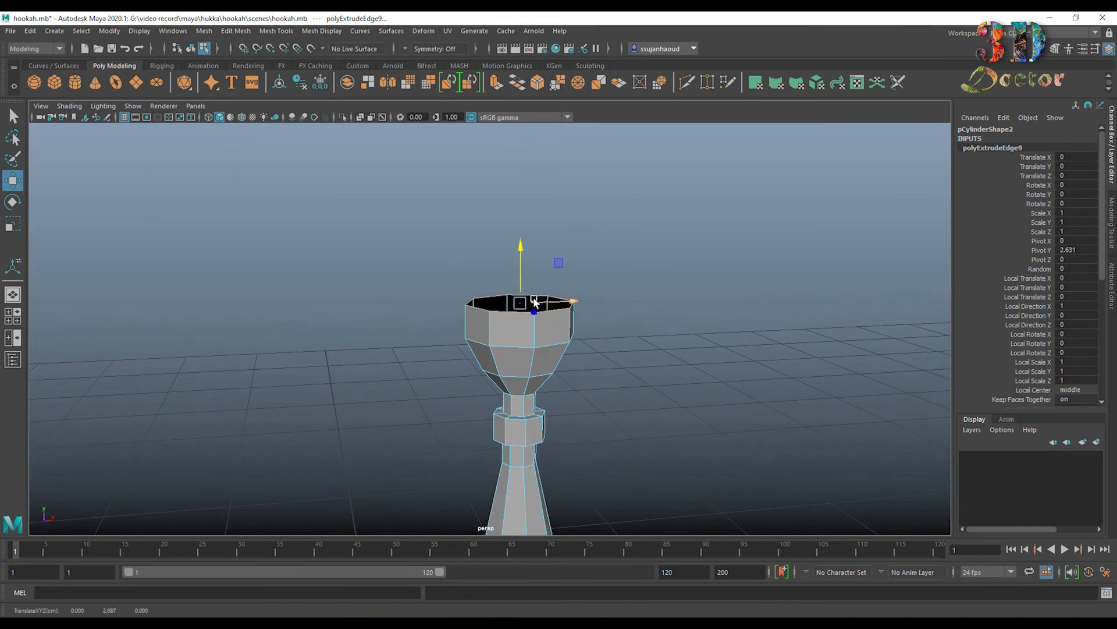
pyautogui.press('r')
pyautogui.moveTo(522, 304); pyautogui.dragTo(536, 307)
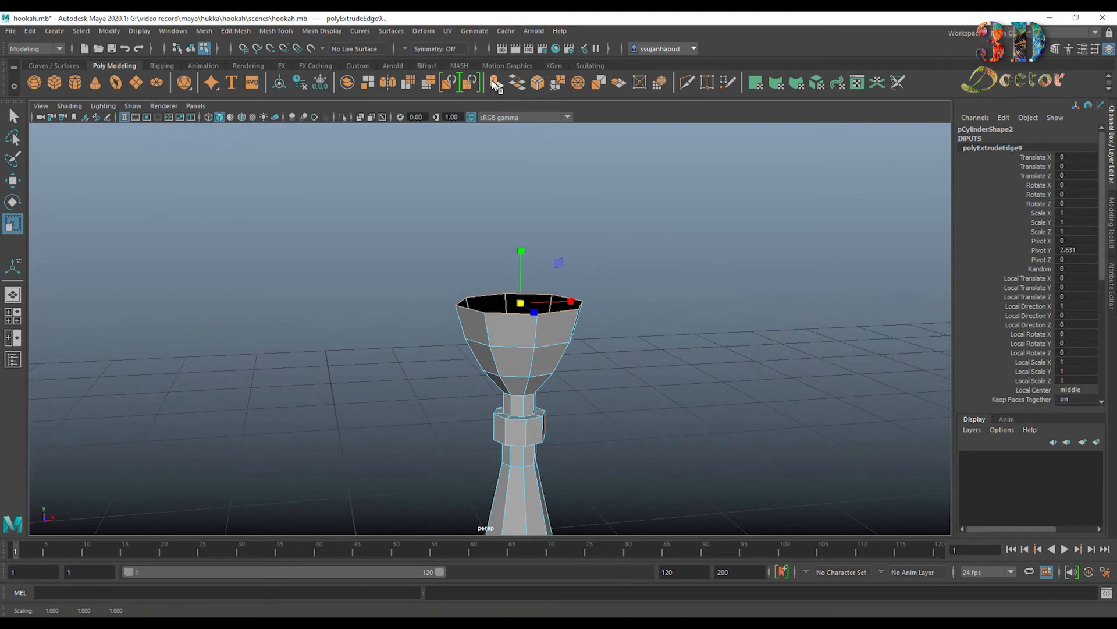
# Extrude the bowl's rim up to a height of about 2.86 and narrow it slightly to form a tall bulb section.
pyautogui.click(496, 83)
pyautogui.press('w')
pyautogui.moveTo(522, 257); pyautogui.dragTo(511, 155)
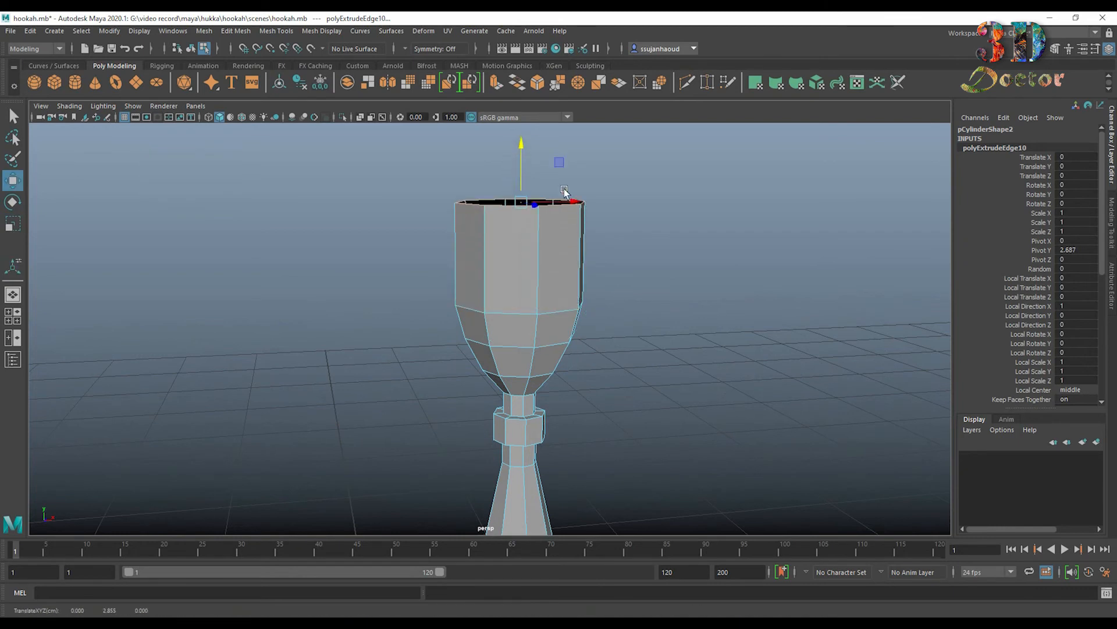
pyautogui.keyDown('alt'); pyautogui.moveTo(647, 231); pyautogui.dragTo(612, 299, button='middle'); pyautogui.keyUp('alt')
pyautogui.press('r')
pyautogui.moveTo(490, 292); pyautogui.dragTo(477, 298)
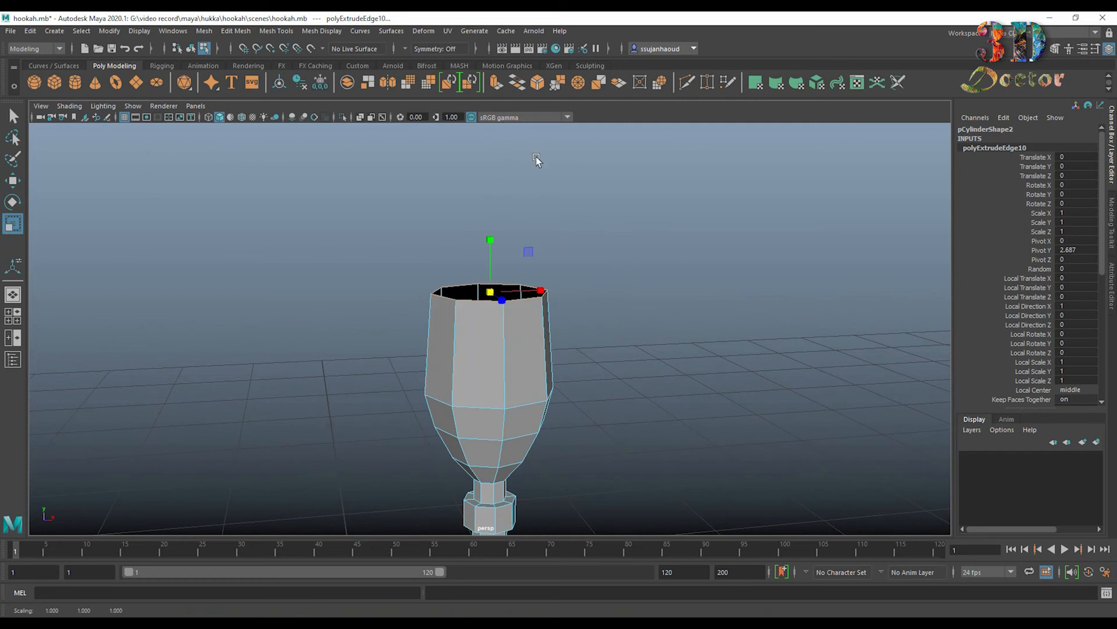
# Extrude the bulb's upper edge loop up to about 2.91 and scale it inward as a shoulder.
pyautogui.click(496, 83)
pyautogui.press('w')
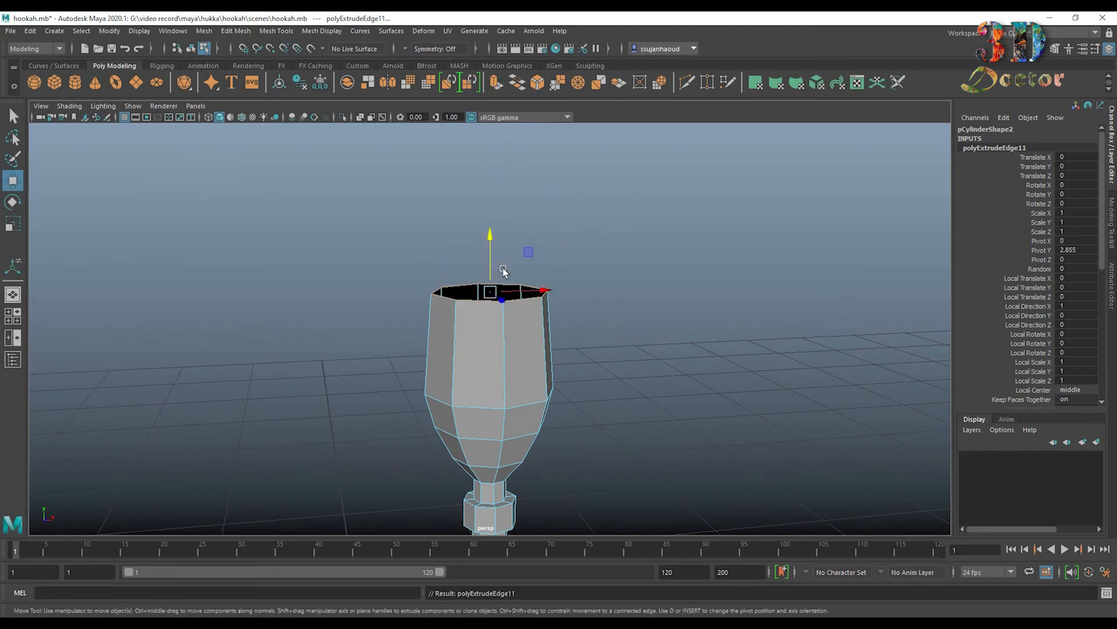
pyautogui.moveTo(490, 244); pyautogui.dragTo(490, 208)
pyautogui.press('r')
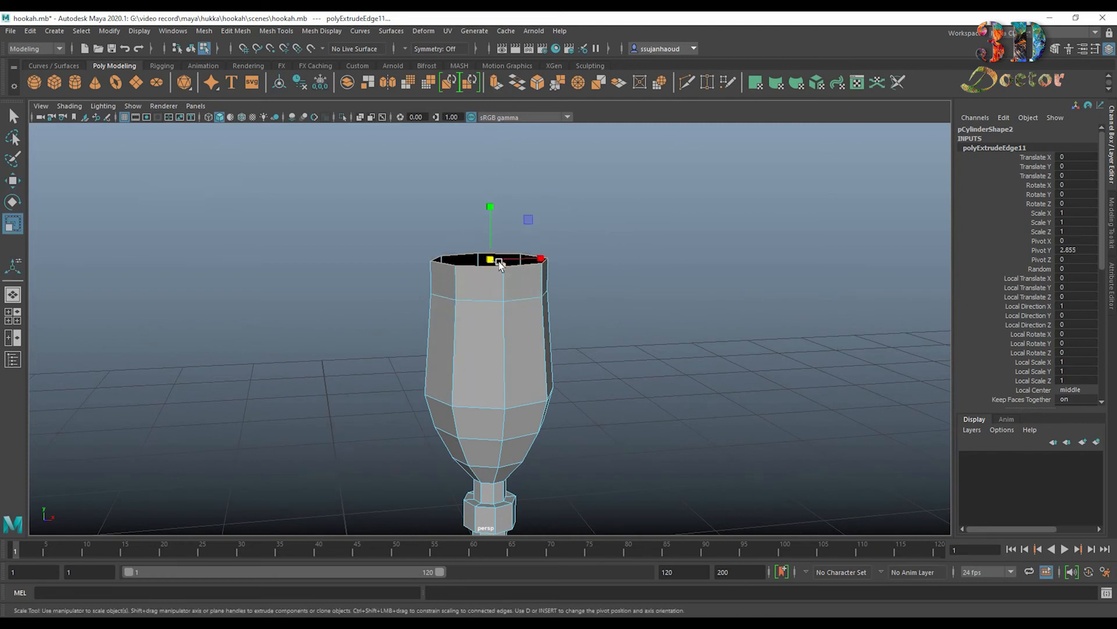
pyautogui.moveTo(490, 261); pyautogui.dragTo(565, 259)
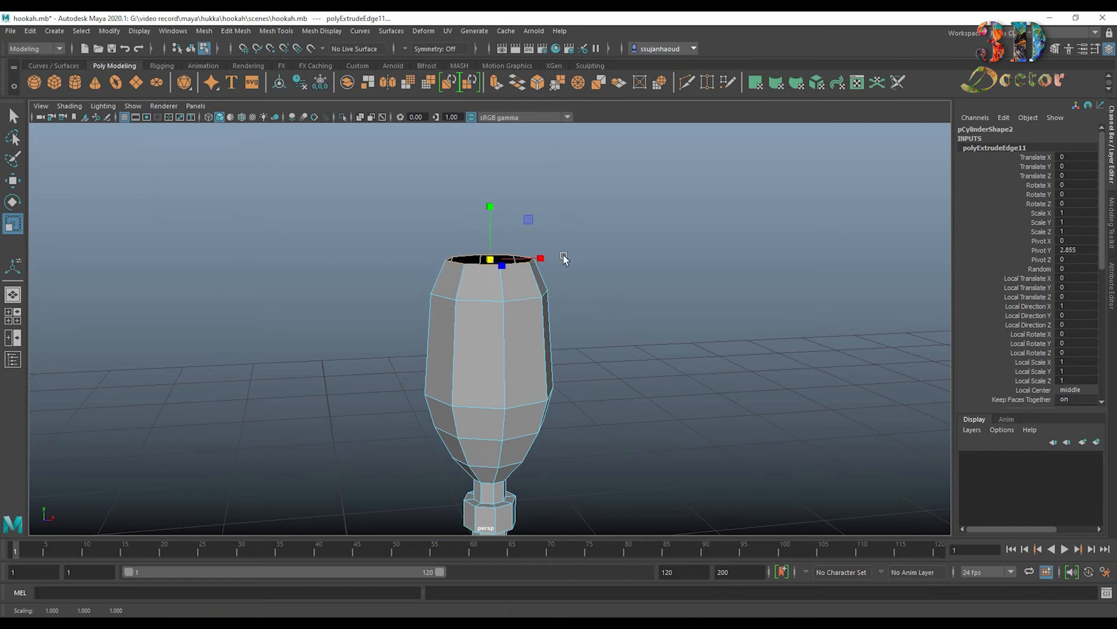
# Extrude the shoulder's edge loop up to about 3.04 and scale it inward to a narrow opening.
pyautogui.click(495, 83)
pyautogui.press('w')
pyautogui.moveTo(489, 200); pyautogui.dragTo(490, 125)
pyautogui.keyDown('alt'); pyautogui.moveTo(582, 226); pyautogui.dragTo(577, 270, button='middle'); pyautogui.keyUp('alt')
pyautogui.press('r')
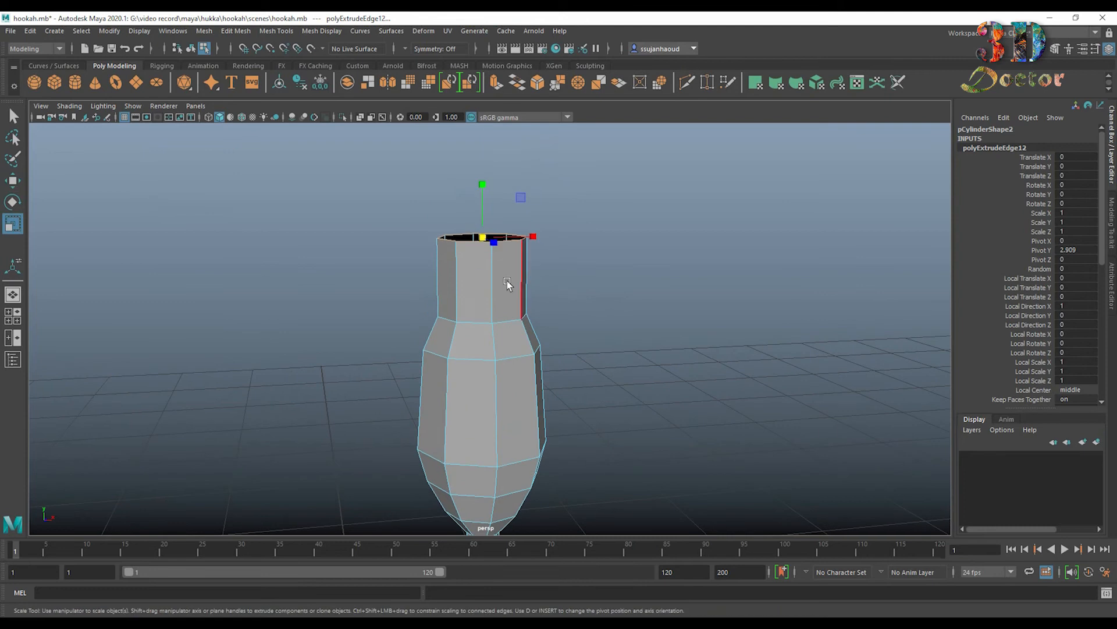
pyautogui.moveTo(482, 237); pyautogui.dragTo(435, 243)
pyautogui.keyDown('alt'); pyautogui.moveTo(613, 257); pyautogui.dragTo(591, 306, button='middle'); pyautogui.keyUp('alt')
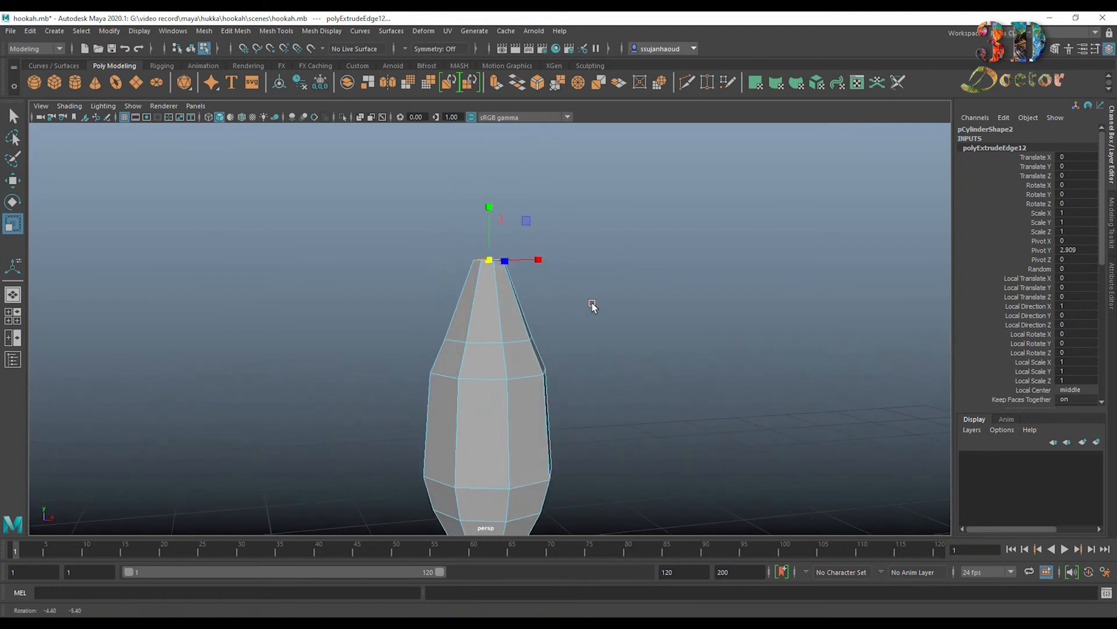
# Extrude the narrow opening up to a height of about 3.13 and flare its edge loop outward.
pyautogui.click(496, 85)
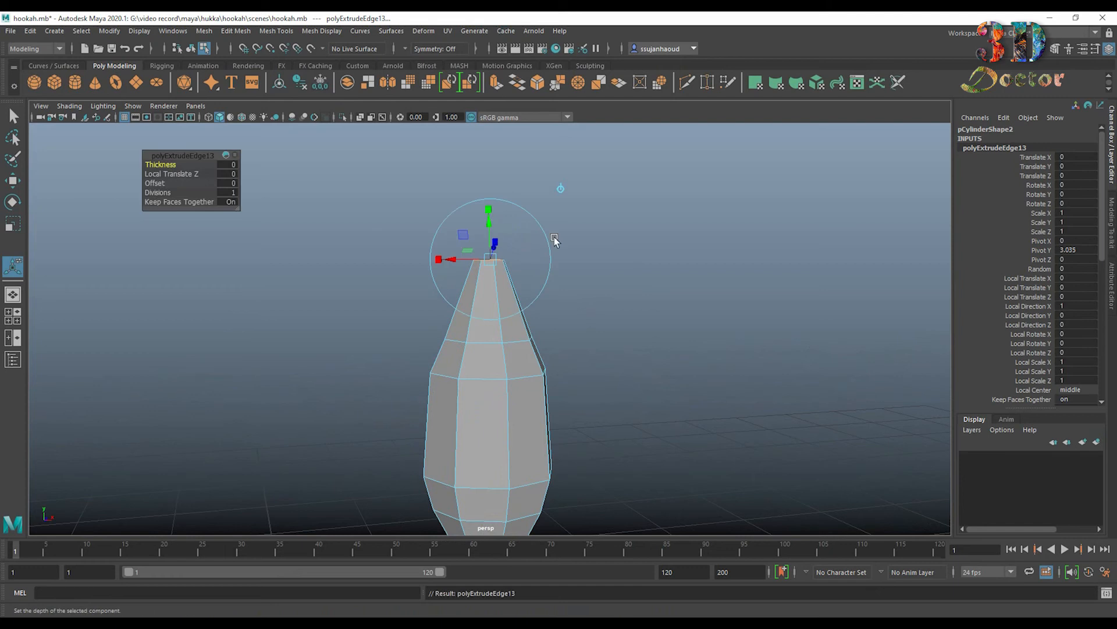
pyautogui.press('w')
pyautogui.moveTo(490, 209); pyautogui.dragTo(485, 146)
pyautogui.scroll(-3, 648, 335)
pyautogui.keyDown('alt'); pyautogui.moveTo(602, 235); pyautogui.dragTo(598, 253); pyautogui.keyUp('alt')
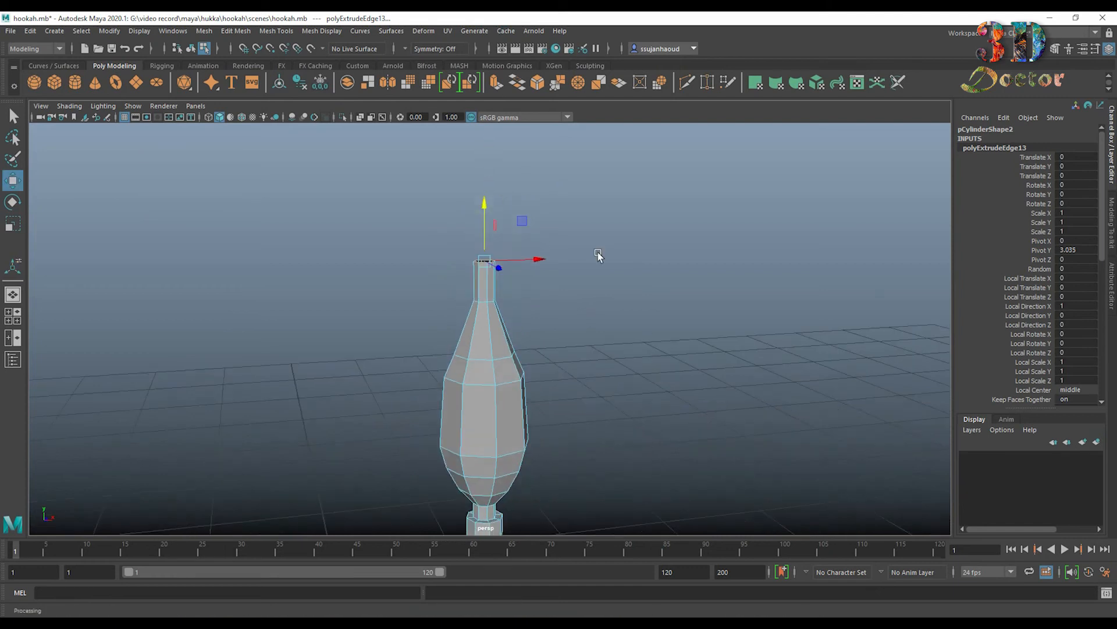
pyautogui.press('r')
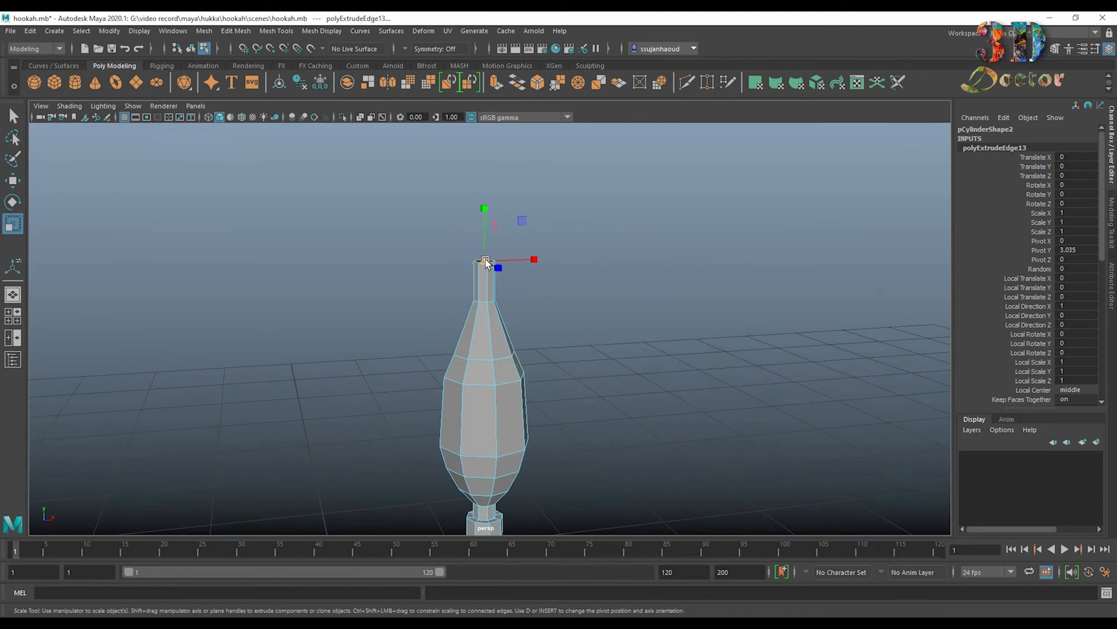
pyautogui.moveTo(486, 261); pyautogui.dragTo(495, 260)
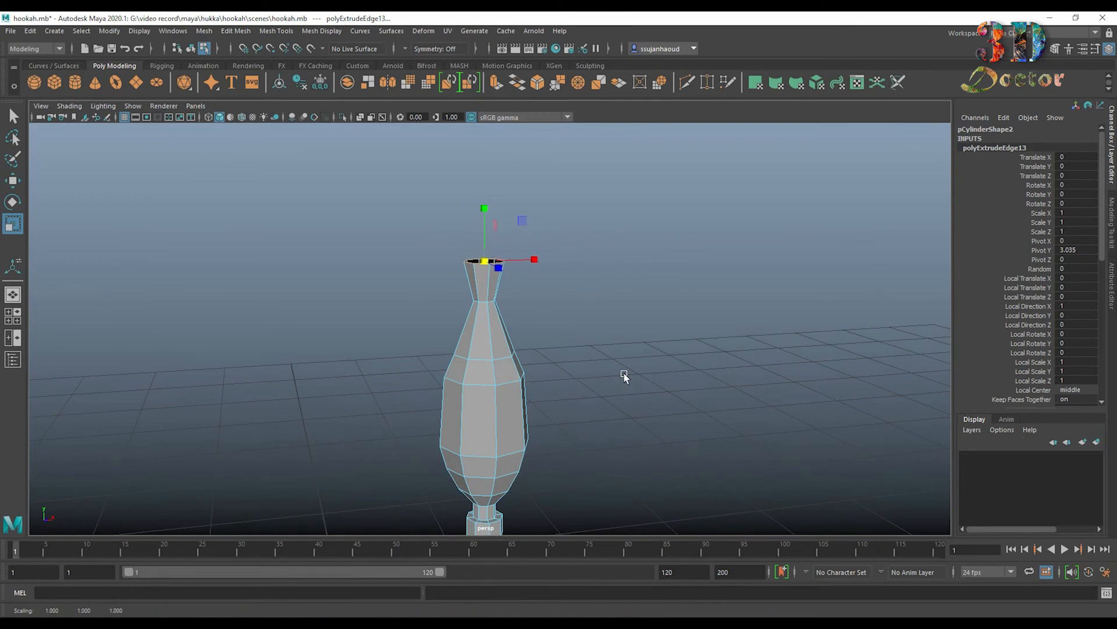
pyautogui.keyDown('alt'); pyautogui.moveTo(624, 375); pyautogui.dragTo(624, 295); pyautogui.keyUp('alt')
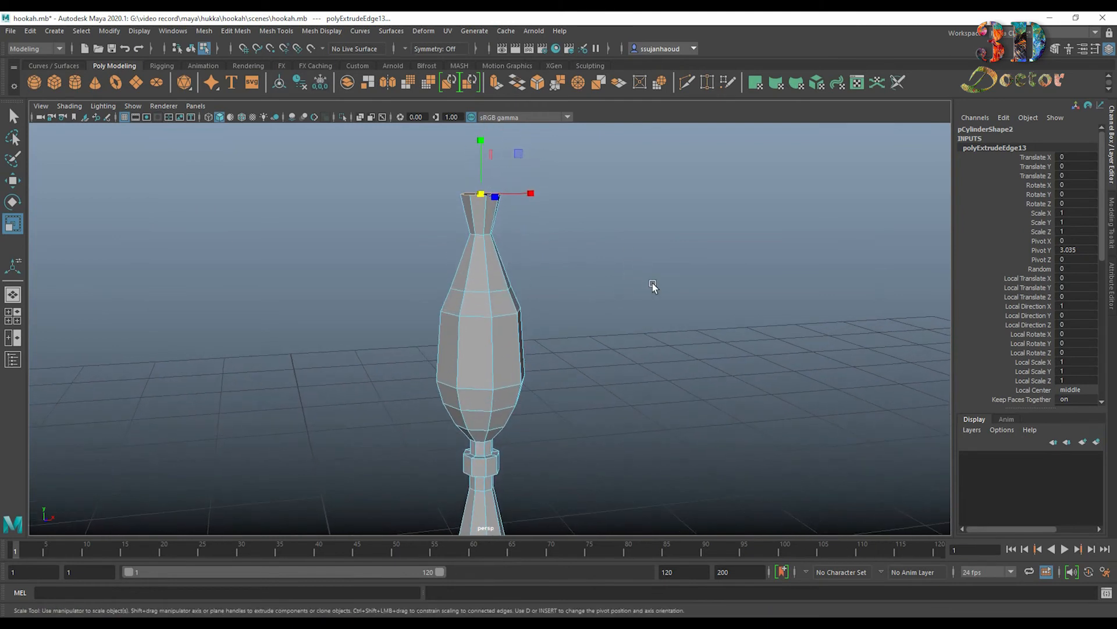
pyautogui.keyDown('alt'); pyautogui.moveTo(590, 262); pyautogui.dragTo(553, 363, button='middle'); pyautogui.keyUp('alt')
pyautogui.scroll(2, 530, 342)
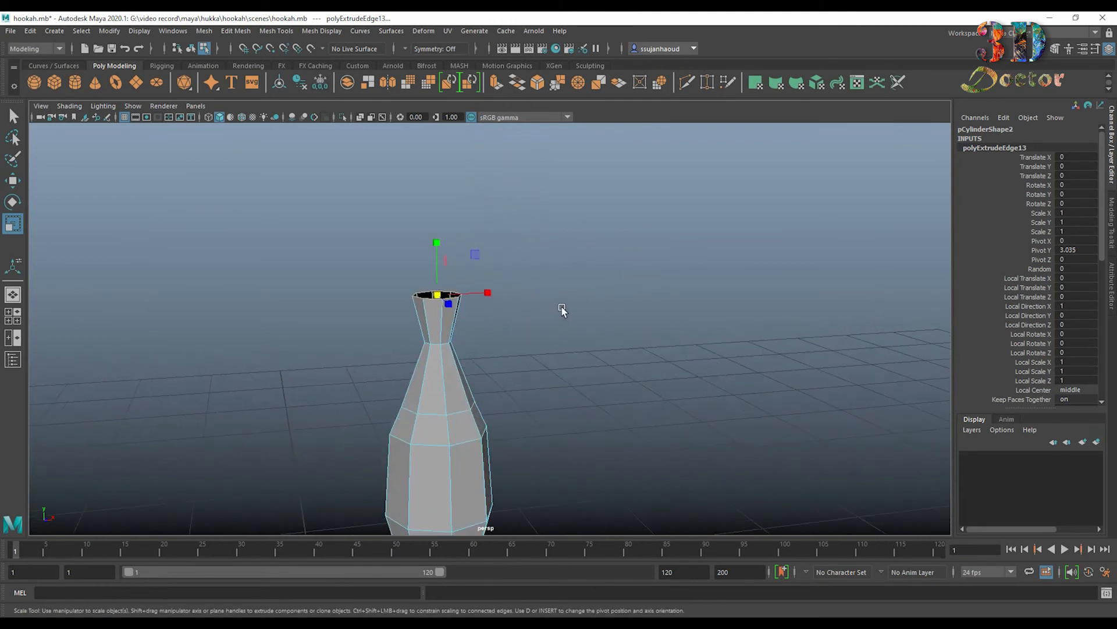
pyautogui.keyDown('alt'); pyautogui.moveTo(562, 308); pyautogui.dragTo(572, 336, button='middle'); pyautogui.keyUp('alt')
# Extrude the flared rim straight up to about 3.14, and extrude it again to about 3.18, scaled inward to a small opening.
pyautogui.click(499, 85)
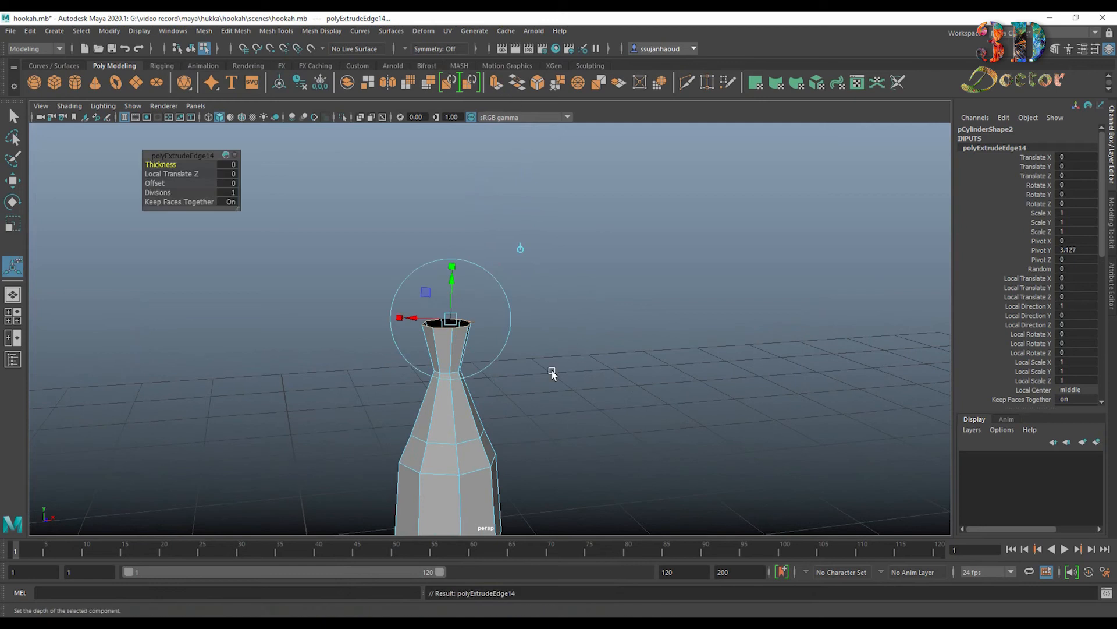
pyautogui.press('w')
pyautogui.moveTo(447, 268); pyautogui.dragTo(441, 242)
pyautogui.click(499, 85)
pyautogui.press('w')
pyautogui.press('r')
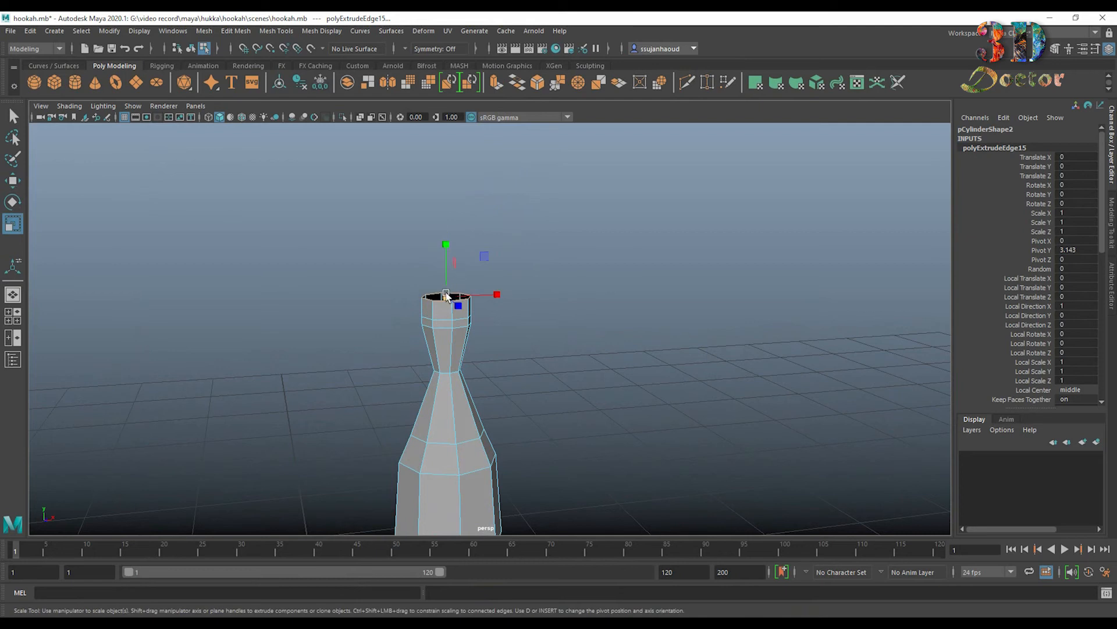
pyautogui.moveTo(446, 294); pyautogui.dragTo(424, 298)
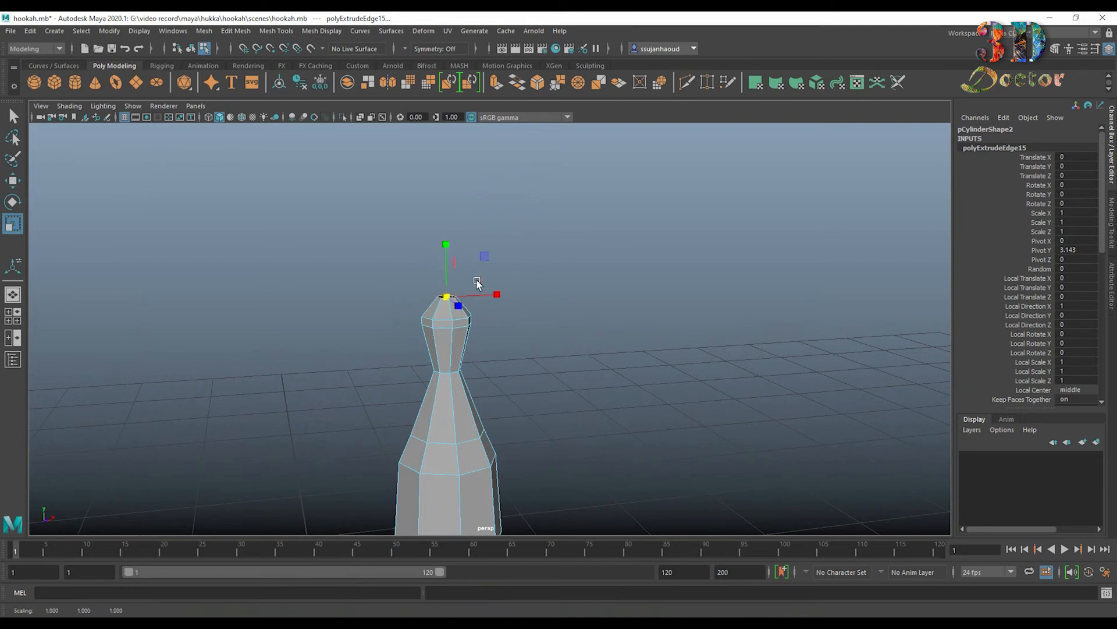
# Extrude the small opening straight up to a height of about 3.19 as a short neck.
pyautogui.click(498, 85)
pyautogui.press('w')
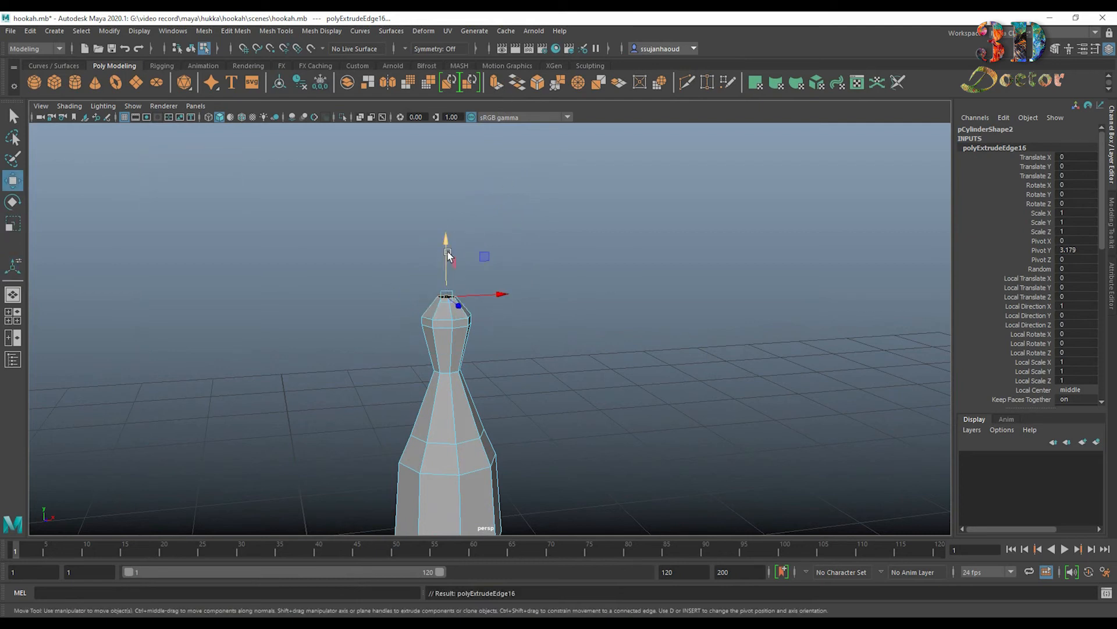
pyautogui.moveTo(449, 252)
pyautogui.mouseDown()
pyautogui.moveTo(449, 201)
pyautogui.moveTo(445, 233)
pyautogui.mouseUp()
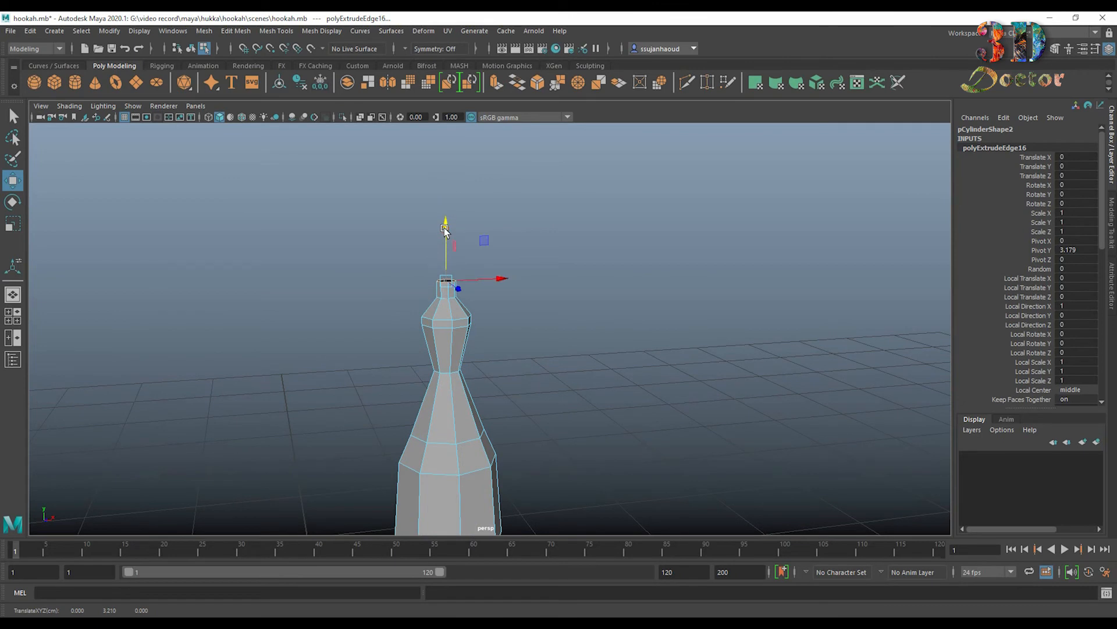
pyautogui.moveTo(445, 230); pyautogui.dragTo(455, 276)
# Extrude the neck's edge loop twice, to heights of about 3.21 and 3.25, widening it each time into a small cup.
pyautogui.click(496, 84)
pyautogui.press('r')
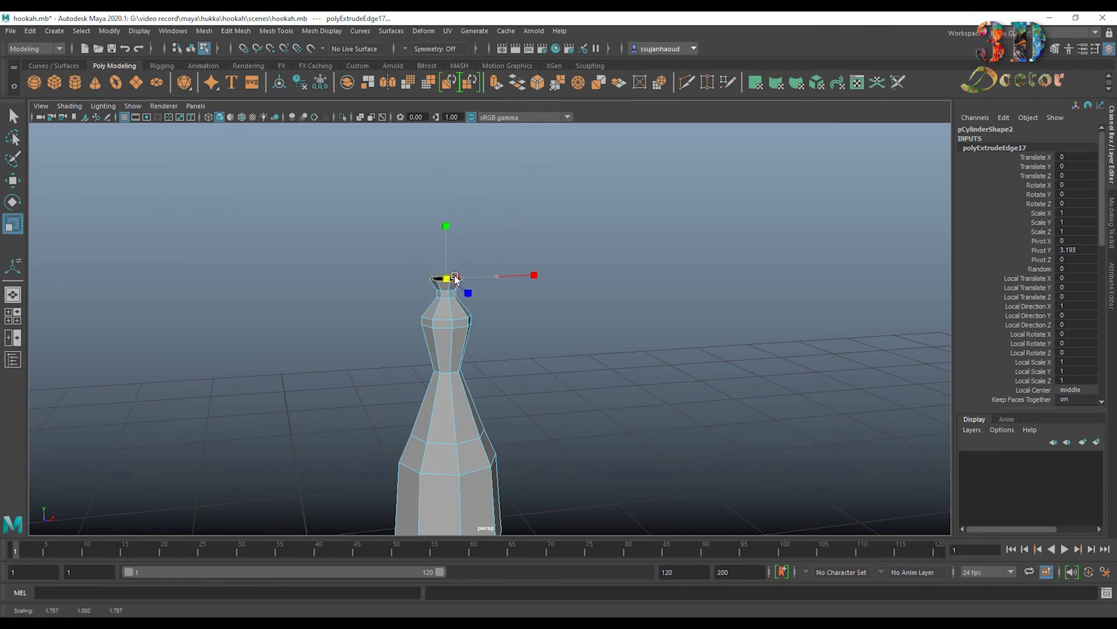
pyautogui.click(496, 83)
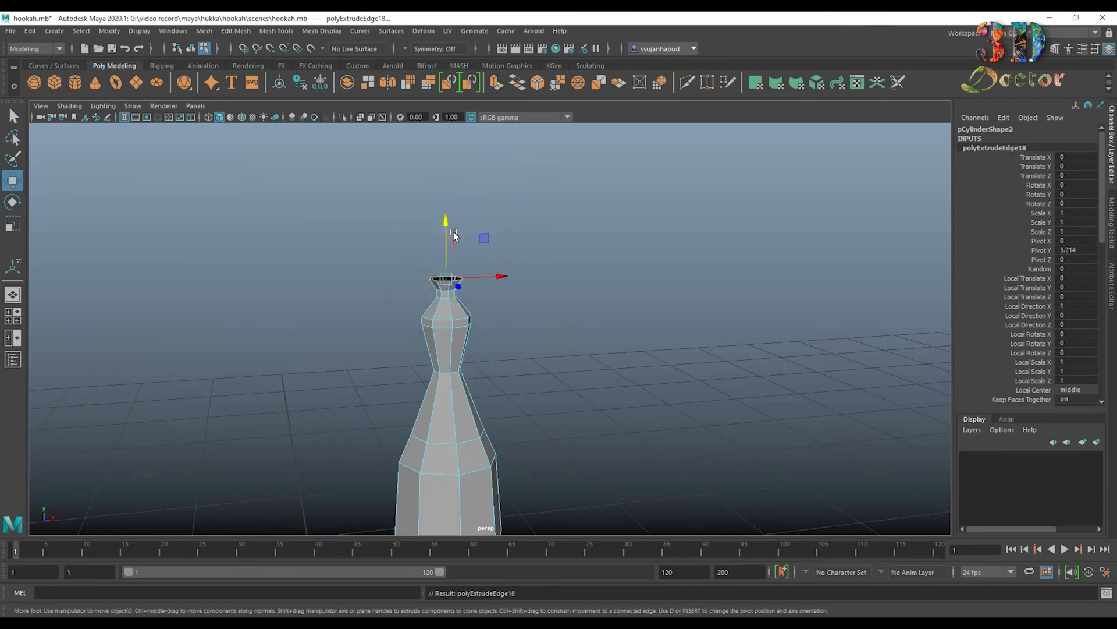
pyautogui.moveTo(453, 232)
pyautogui.mouseDown()
pyautogui.moveTo(450, 180)
pyautogui.moveTo(449, 211)
pyautogui.mouseUp()
pyautogui.press('r')
pyautogui.moveTo(445, 260); pyautogui.dragTo(456, 265)
# Extrude the small cup's upper edge loop up to a height of about 3.34 and scale it outward.
pyautogui.click(495, 83)
pyautogui.press('w')
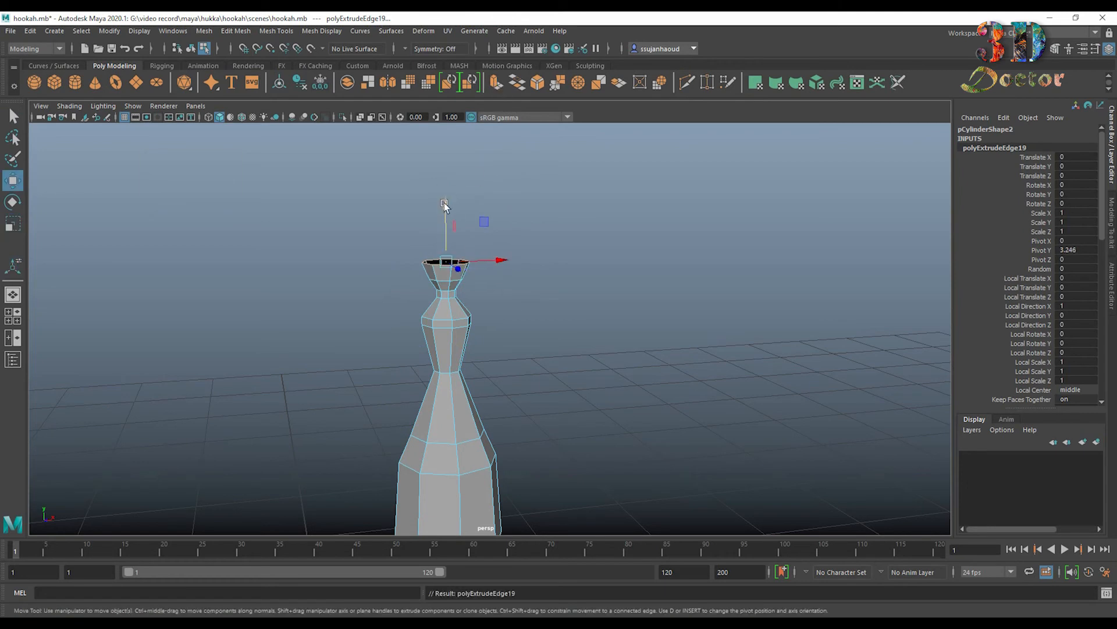
pyautogui.moveTo(449, 205); pyautogui.dragTo(453, 153)
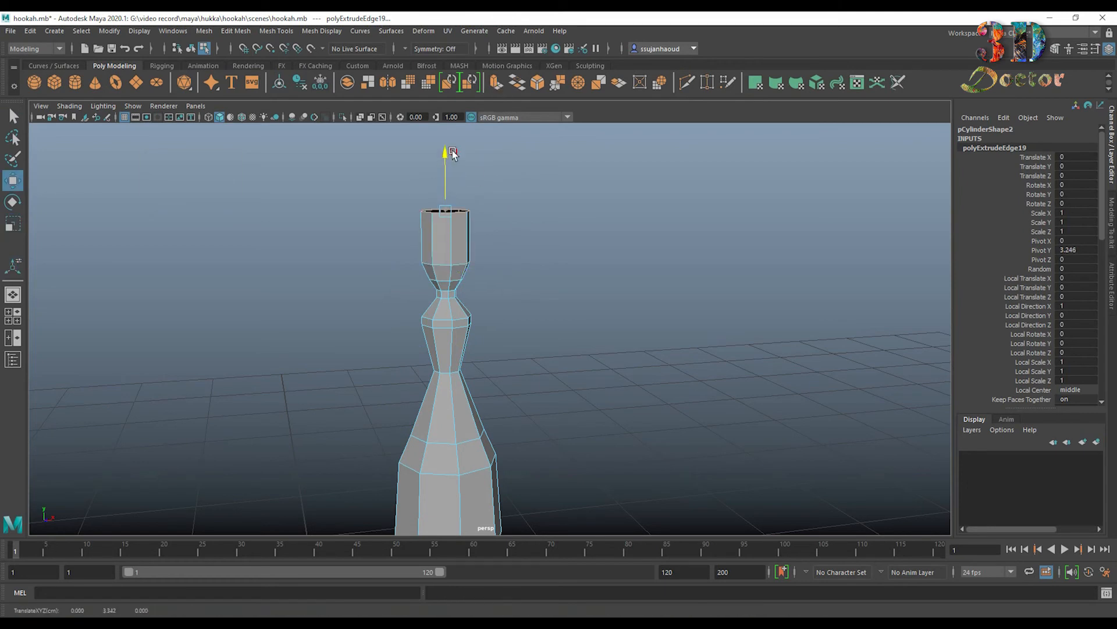
pyautogui.keyDown('alt'); pyautogui.moveTo(531, 215); pyautogui.dragTo(529, 270, button='middle'); pyautogui.keyUp('alt')
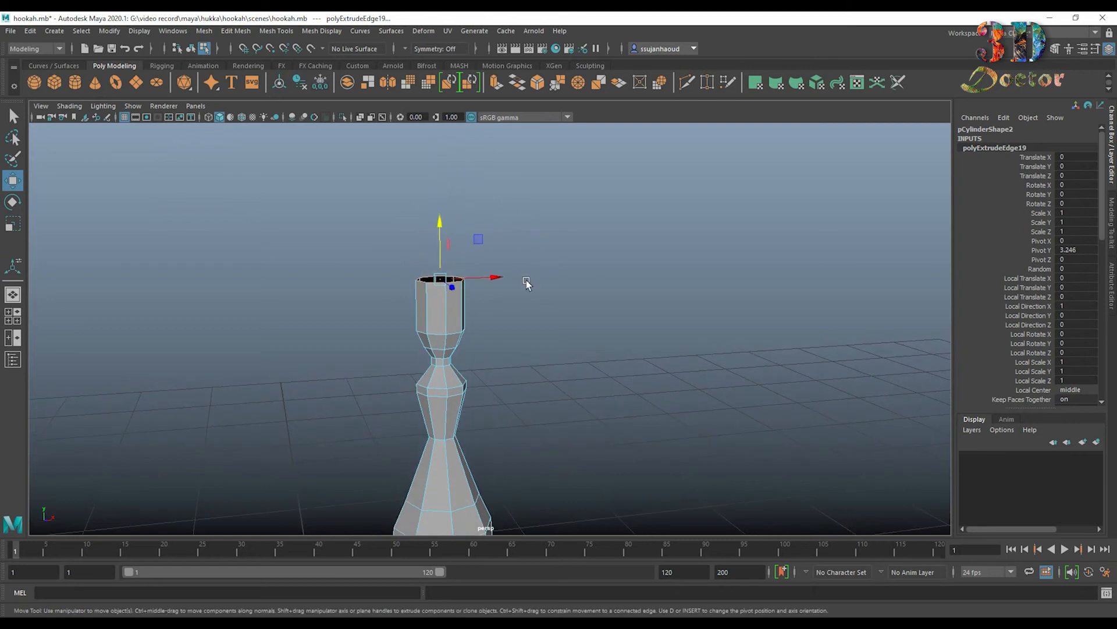
pyautogui.press('r')
pyautogui.moveTo(426, 278); pyautogui.dragTo(462, 286)
pyautogui.keyDown('alt'); pyautogui.moveTo(570, 374); pyautogui.dragTo(566, 325); pyautogui.keyUp('alt')
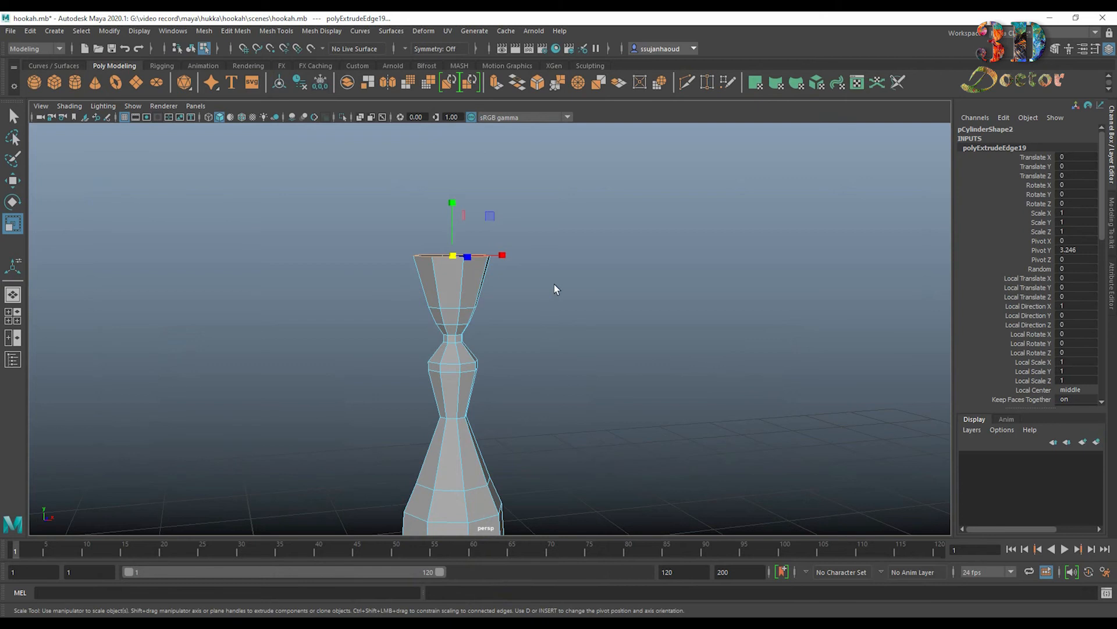
# Extrude the cup's rim again and scale the new edge loop inward to form a flat lip.
pyautogui.hotkey('ctrl', 'e')
pyautogui.keyDown('alt'); pyautogui.moveTo(541, 129); pyautogui.dragTo(563, 235); pyautogui.keyUp('alt')
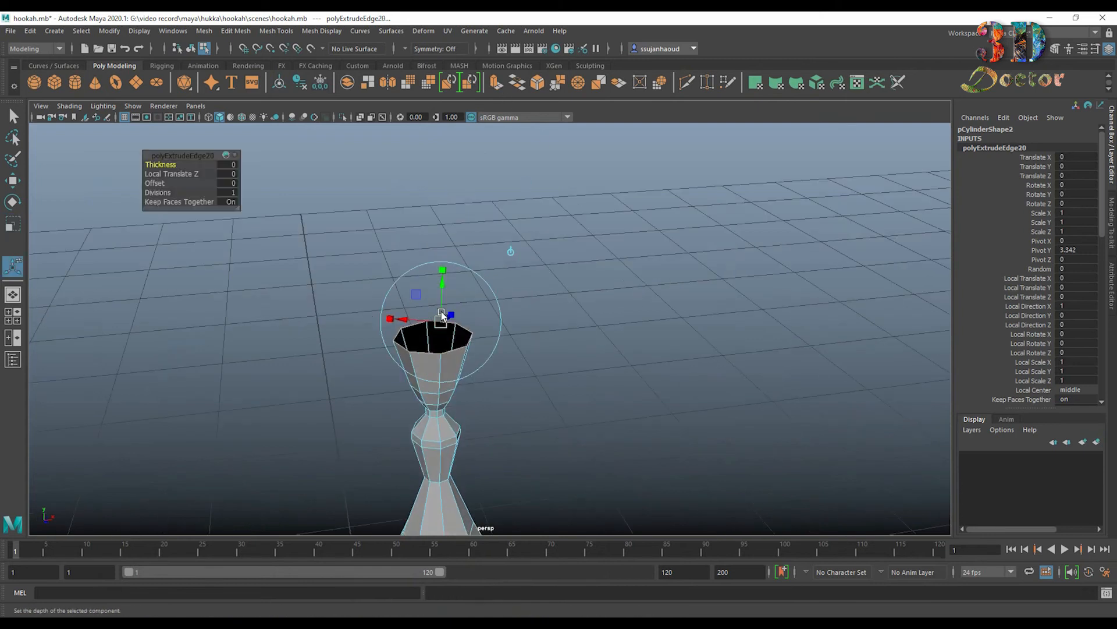
pyautogui.keyDown('alt'); pyautogui.moveTo(442, 315); pyautogui.dragTo(463, 334); pyautogui.keyUp('alt')
pyautogui.moveTo(442, 204); pyautogui.dragTo(532, 287)
# Extrude the lip's inner loop up to about 3.37, and extrude it again to about 3.51, flaring it into a wide dish.
pyautogui.hotkey('ctrl', 'e')
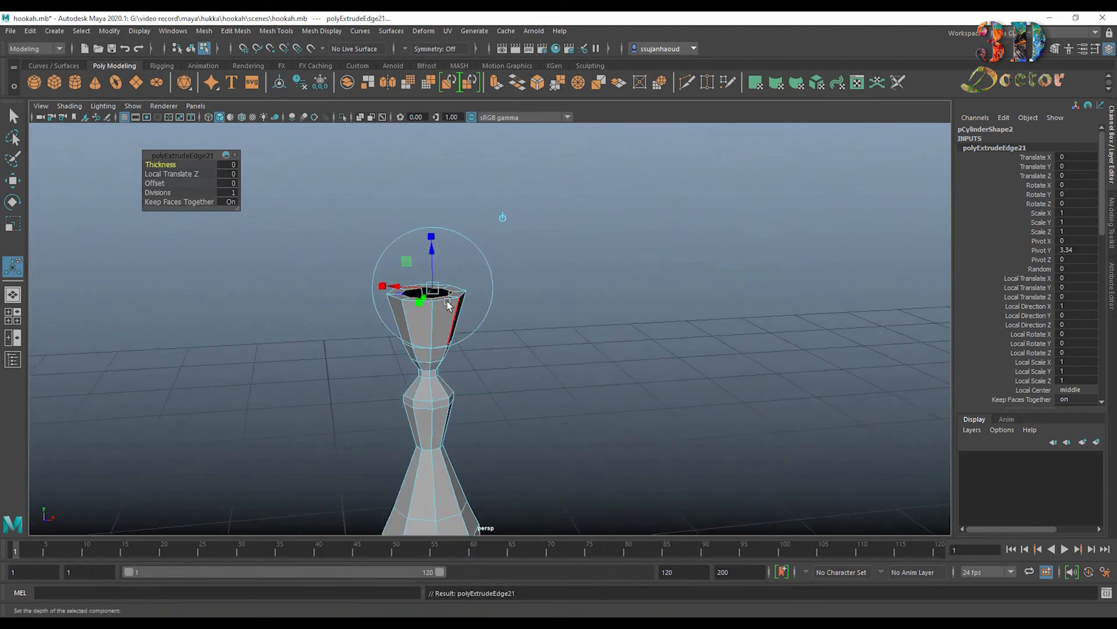
pyautogui.press('w')
pyautogui.moveTo(426, 247); pyautogui.dragTo(431, 163)
pyautogui.click(497, 84)
pyautogui.press('r')
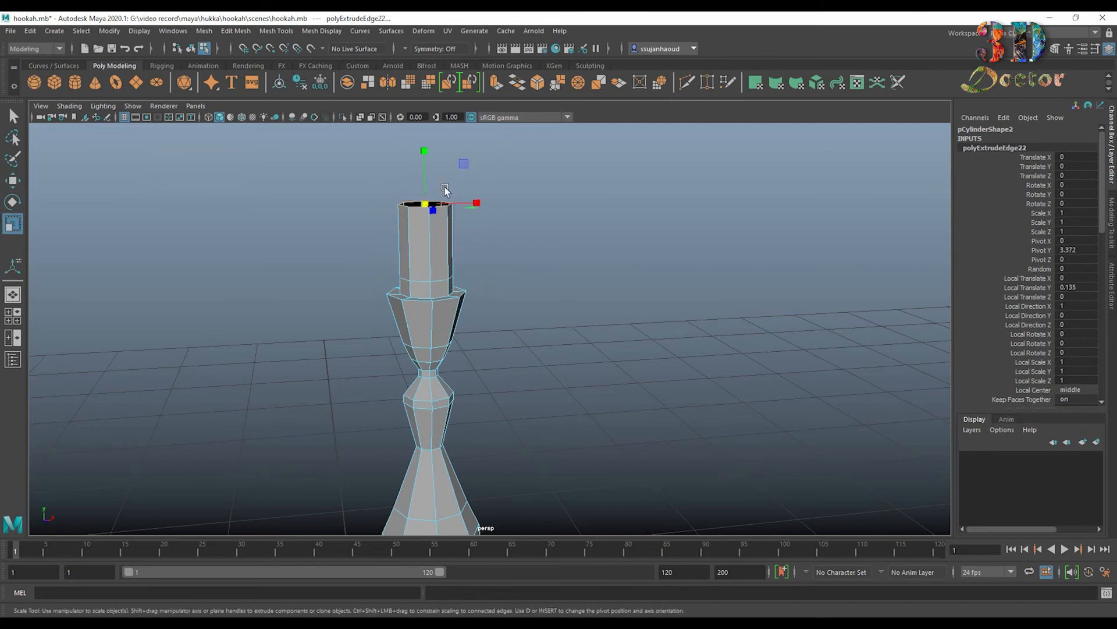
pyautogui.moveTo(424, 202); pyautogui.dragTo(666, 302)
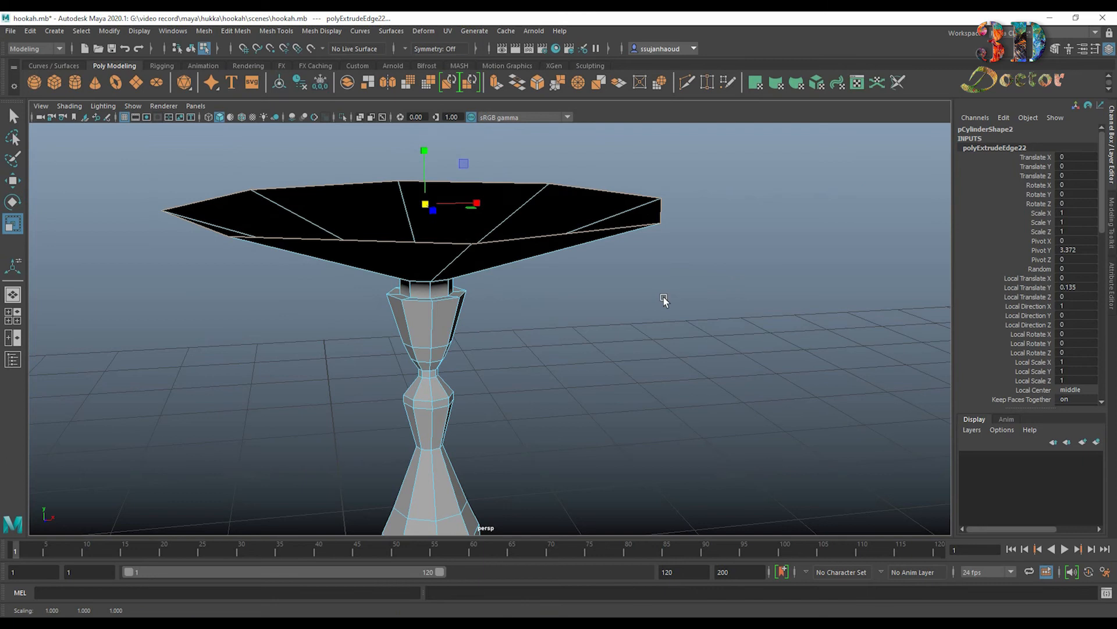
pyautogui.scroll(-3, 599, 428)
pyautogui.keyDown('alt'); pyautogui.moveTo(600, 424); pyautogui.dragTo(550, 434); pyautogui.keyUp('alt')
pyautogui.keyDown('alt'); pyautogui.moveTo(550, 434); pyautogui.dragTo(564, 330, button='middle'); pyautogui.keyUp('alt')
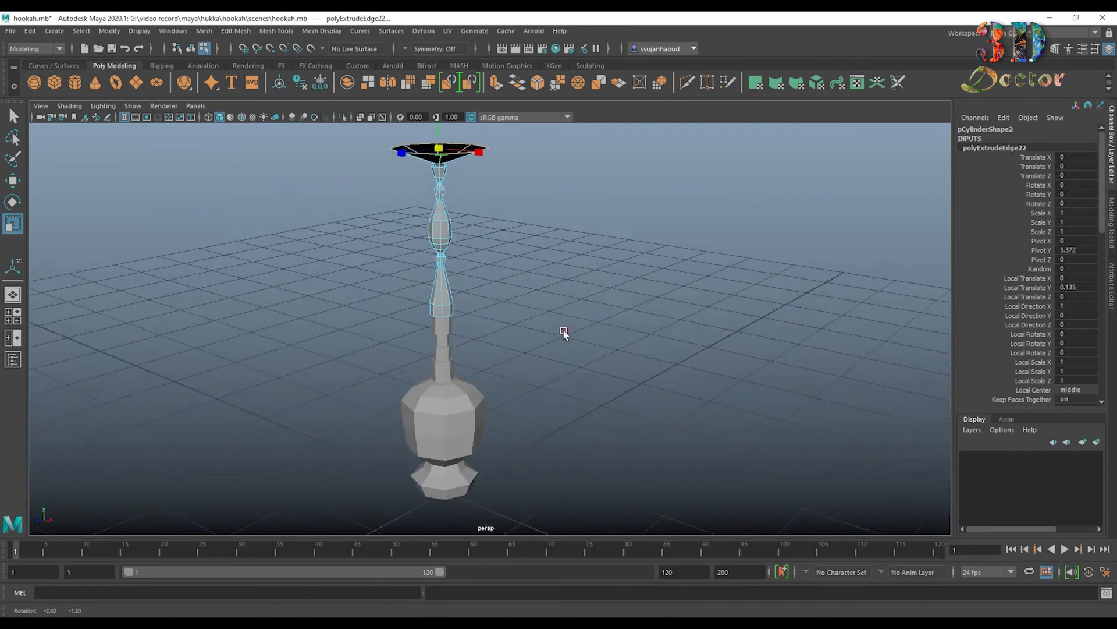
pyautogui.keyDown('alt'); pyautogui.moveTo(563, 330); pyautogui.dragTo(551, 292); pyautogui.keyUp('alt')
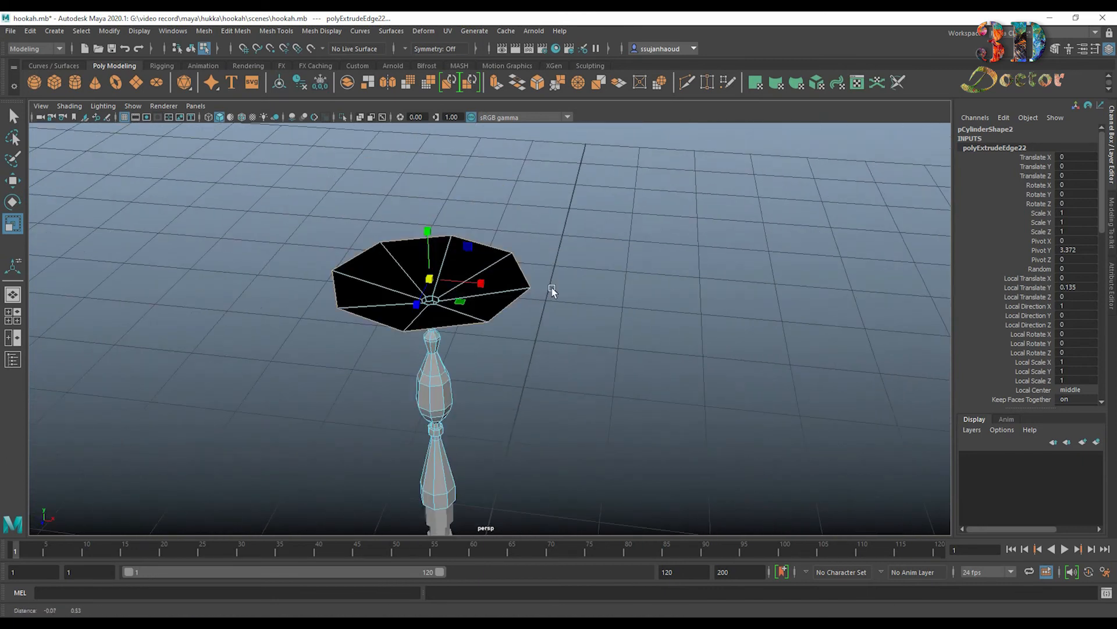
# Extrude the dish's outer edge loop and scale it slightly inward to form a narrow flat rim.
pyautogui.click(495, 82)
pyautogui.keyDown('alt'); pyautogui.moveTo(643, 252); pyautogui.dragTo(562, 245); pyautogui.keyUp('alt')
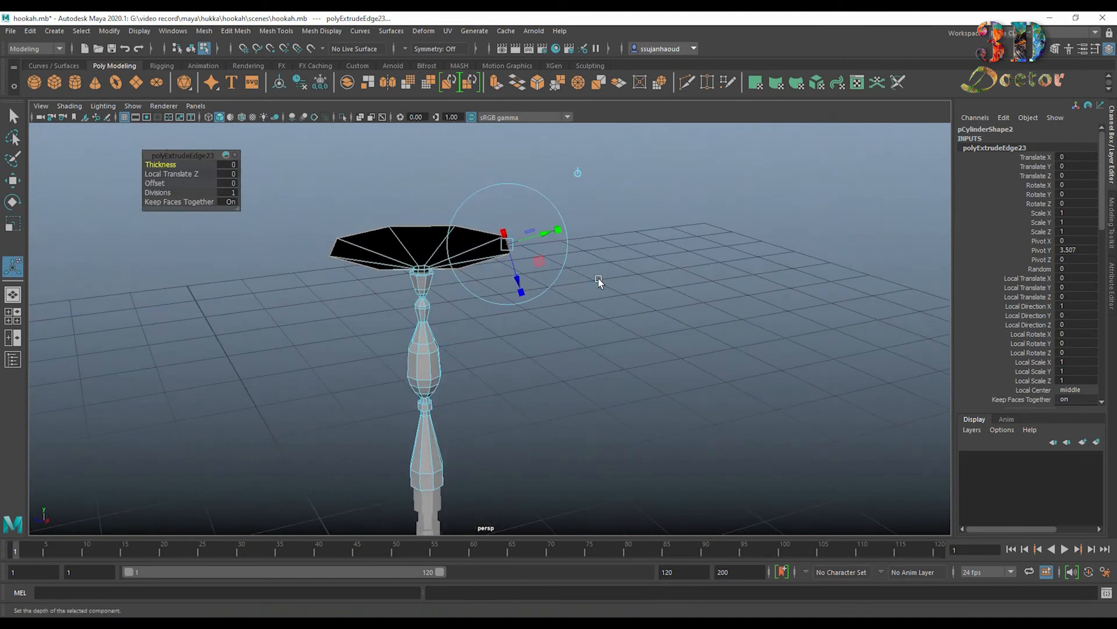
pyautogui.press('r')
pyautogui.moveTo(420, 245); pyautogui.dragTo(412, 248)
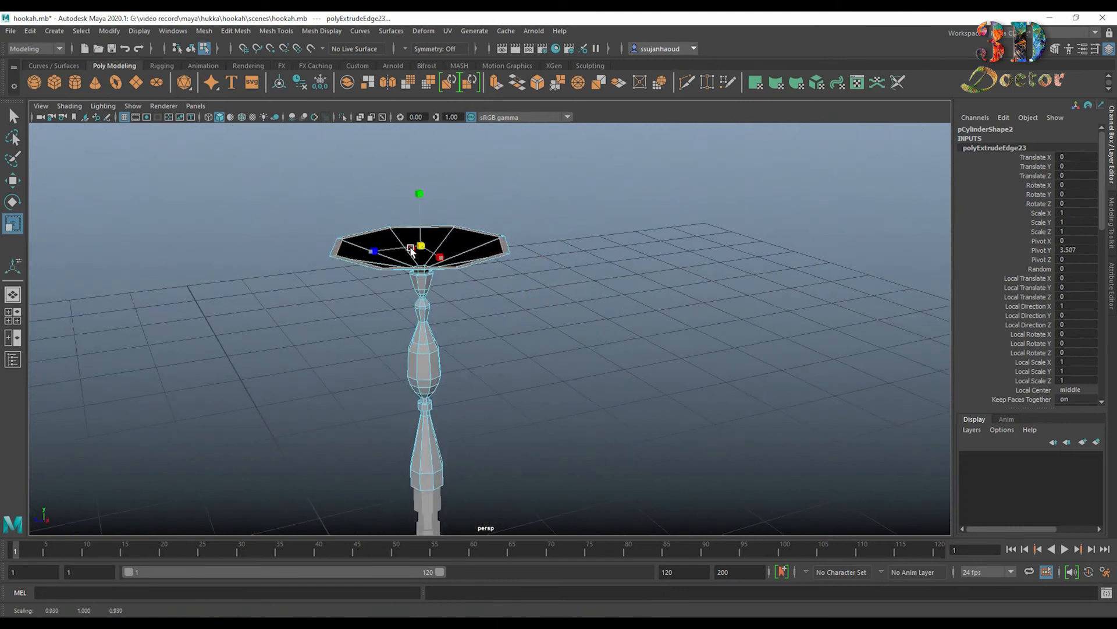
pyautogui.scroll(5, 505, 259)
pyautogui.keyDown('alt'); pyautogui.moveTo(504, 258); pyautogui.dragTo(552, 365, button='middle'); pyautogui.keyUp('alt')
pyautogui.keyDown('alt'); pyautogui.moveTo(552, 364); pyautogui.dragTo(533, 394); pyautogui.keyUp('alt')
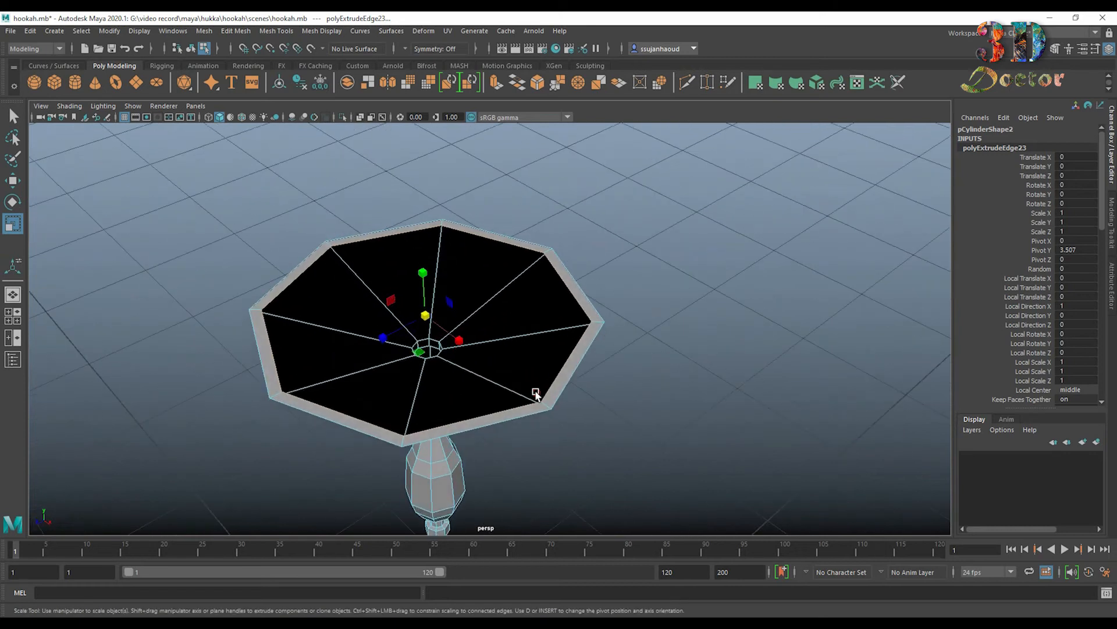
# Extrude the rim's inner loop, scale it in to a small opening and lower it to about 3.38 as the dish's inner surface.
pyautogui.click(504, 90)
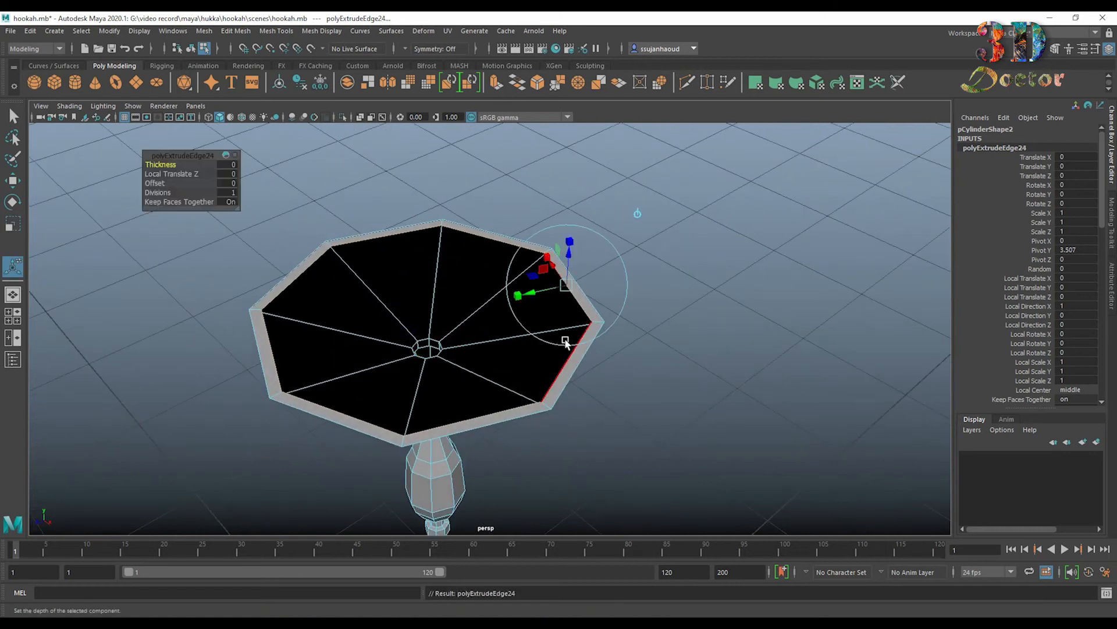
pyautogui.press('r')
pyautogui.moveTo(429, 317); pyautogui.dragTo(234, 366)
pyautogui.keyDown('alt'); pyautogui.moveTo(520, 340); pyautogui.dragTo(506, 311); pyautogui.keyUp('alt')
pyautogui.press('w')
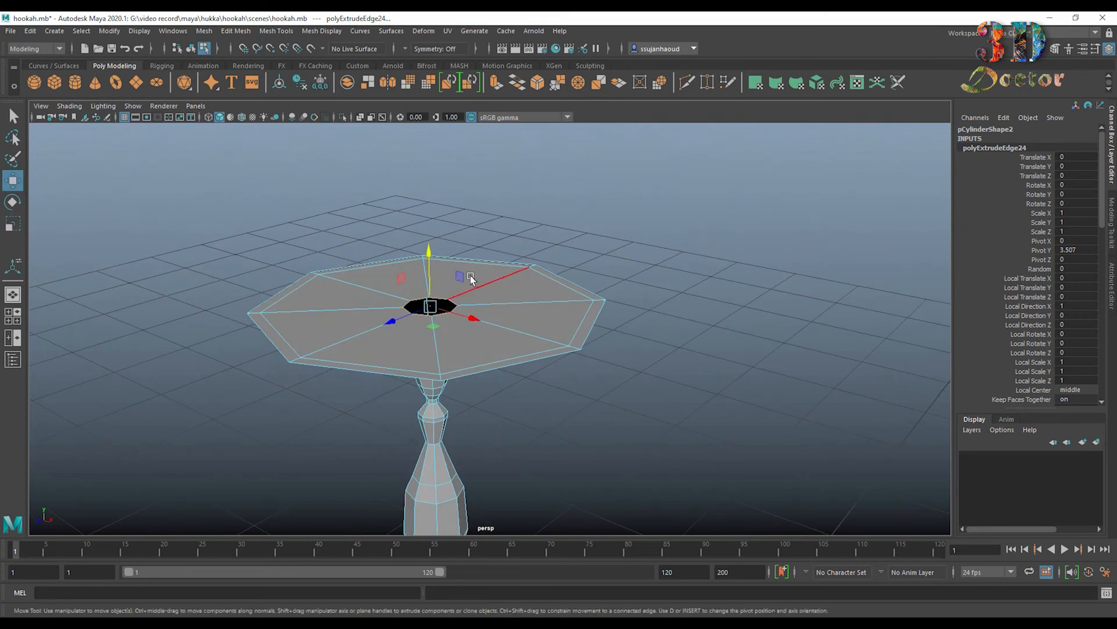
pyautogui.moveTo(429, 255); pyautogui.dragTo(416, 343)
pyautogui.press('r')
pyautogui.press('w')
pyautogui.moveTo(429, 287); pyautogui.dragTo(429, 309)
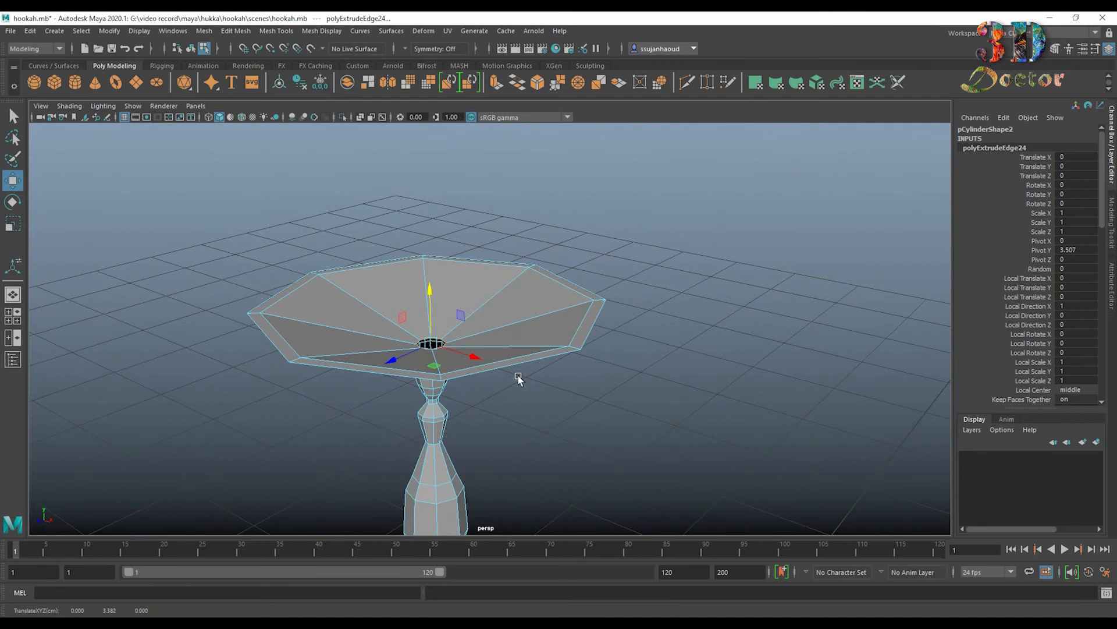
pyautogui.keyDown('alt'); pyautogui.moveTo(519, 379); pyautogui.dragTo(587, 389); pyautogui.keyUp('alt')
# Select the vertices of the dish's outer rim and raise them to a height of about 3.66.
pyautogui.moveTo(564, 308); pyautogui.dragTo(492, 301, button='right')
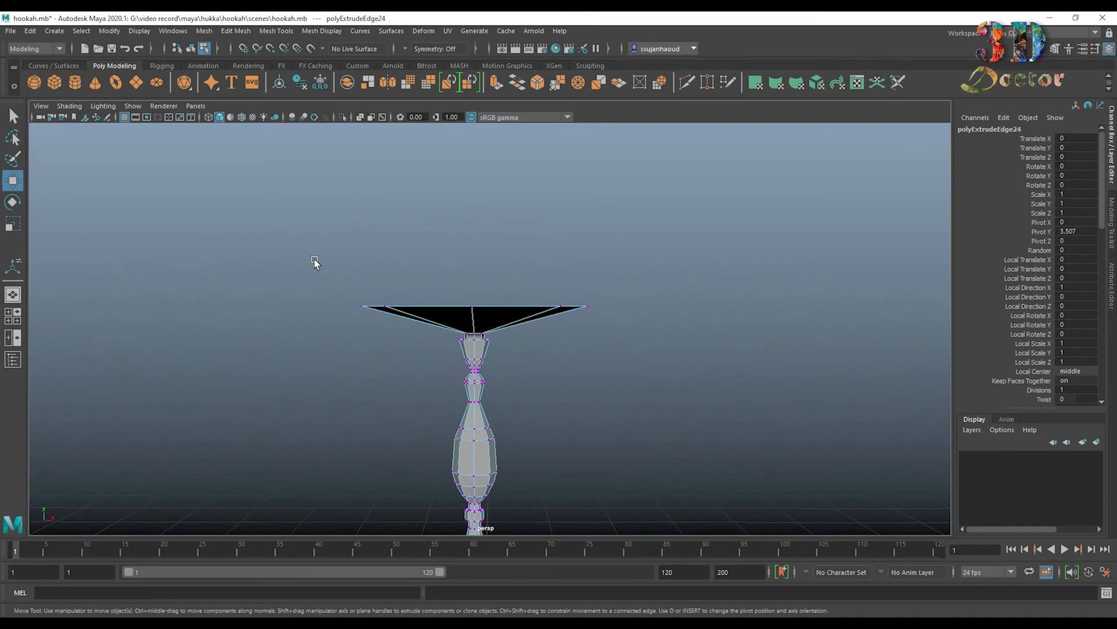
pyautogui.moveTo(315, 260); pyautogui.dragTo(606, 322)
pyautogui.moveTo(473, 256); pyautogui.dragTo(473, 232)
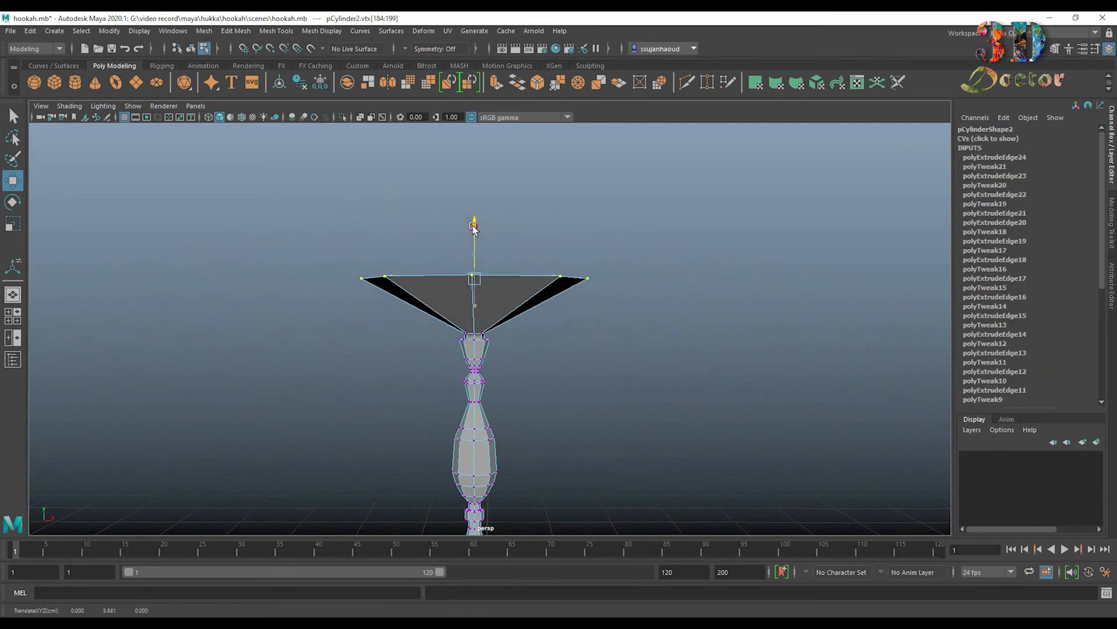
pyautogui.moveTo(599, 314)
pyautogui.keyDown('alt'); pyautogui.mouseDown()
pyautogui.moveTo(594, 344)
pyautogui.moveTo(595, 334)
pyautogui.mouseUp(); pyautogui.keyUp('alt')
pyautogui.keyDown('alt'); pyautogui.moveTo(595, 334); pyautogui.dragTo(669, 304, button='right'); pyautogui.keyUp('alt')
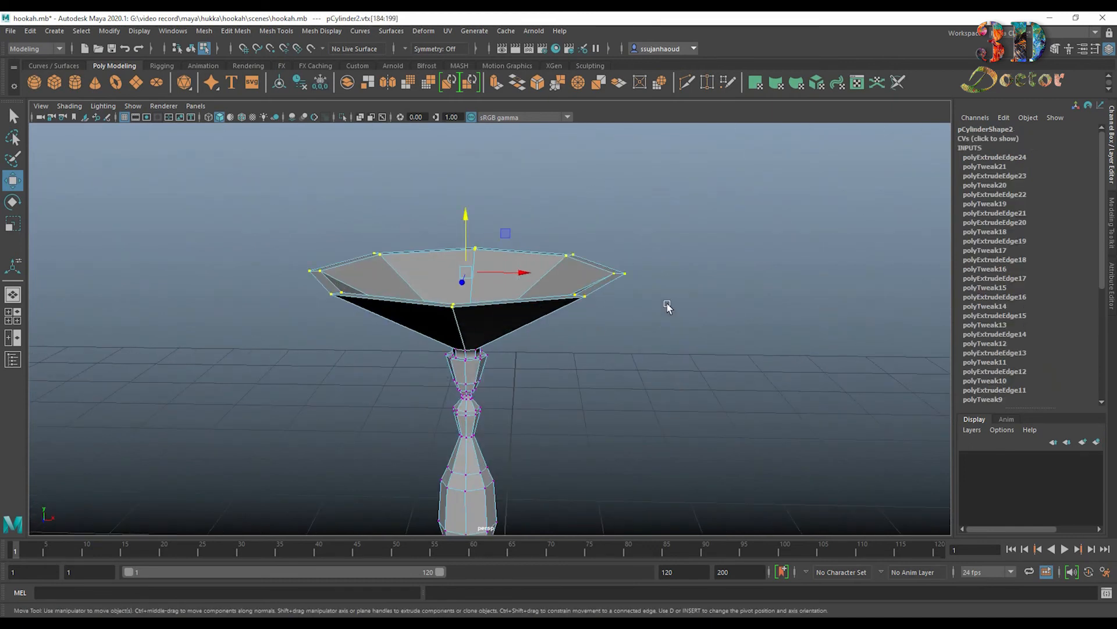
pyautogui.keyDown('alt'); pyautogui.moveTo(696, 236); pyautogui.dragTo(709, 283); pyautogui.keyUp('alt')
# Return the stem to object mode, delete its construction history and freeze its transformations.
pyautogui.moveTo(566, 285); pyautogui.dragTo(670, 235, button='right')
pyautogui.keyDown('alt'); pyautogui.moveTo(737, 236); pyautogui.dragTo(669, 344, button='right'); pyautogui.keyUp('alt')
pyautogui.keyDown('alt'); pyautogui.moveTo(669, 343); pyautogui.dragTo(669, 257, button='middle'); pyautogui.keyUp('alt')
pyautogui.click(29, 30)
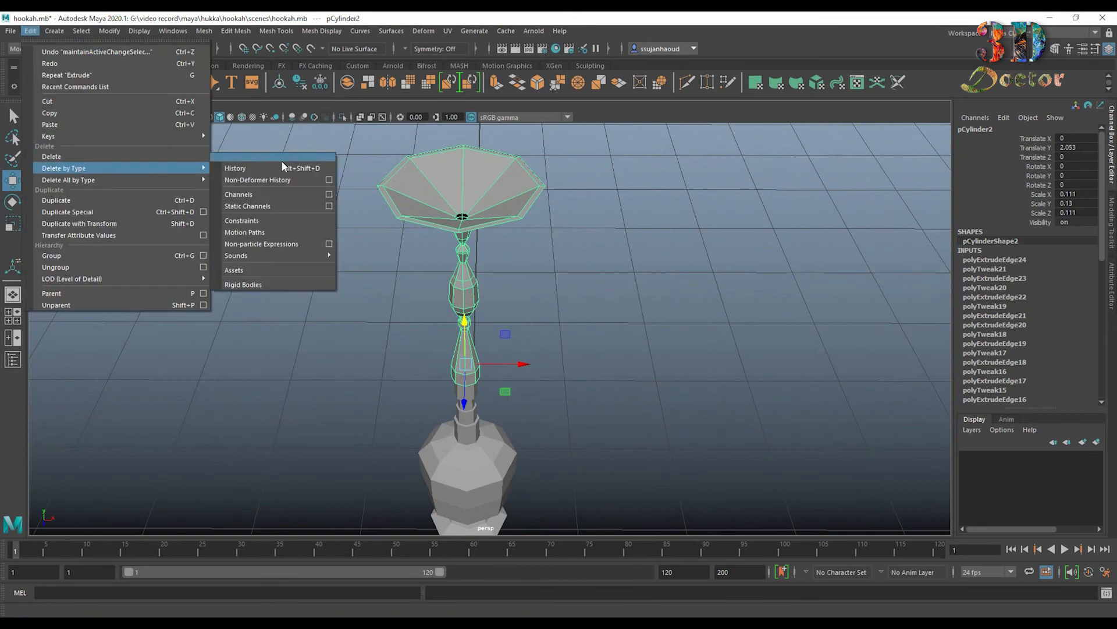
pyautogui.click(282, 157)
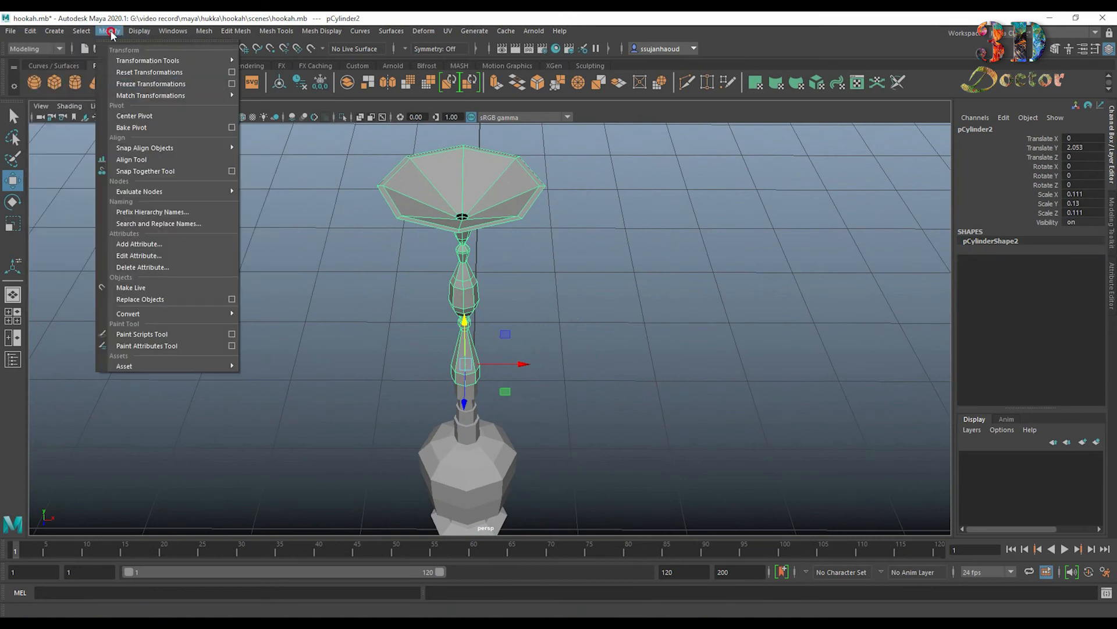
pyautogui.click(151, 84)
pyautogui.click(599, 219)
# Create a polygon cylinder with 8 axis subdivisions.
pyautogui.keyDown('alt'); pyautogui.moveTo(599, 219); pyautogui.dragTo(146, 214, button='right'); pyautogui.keyUp('alt')
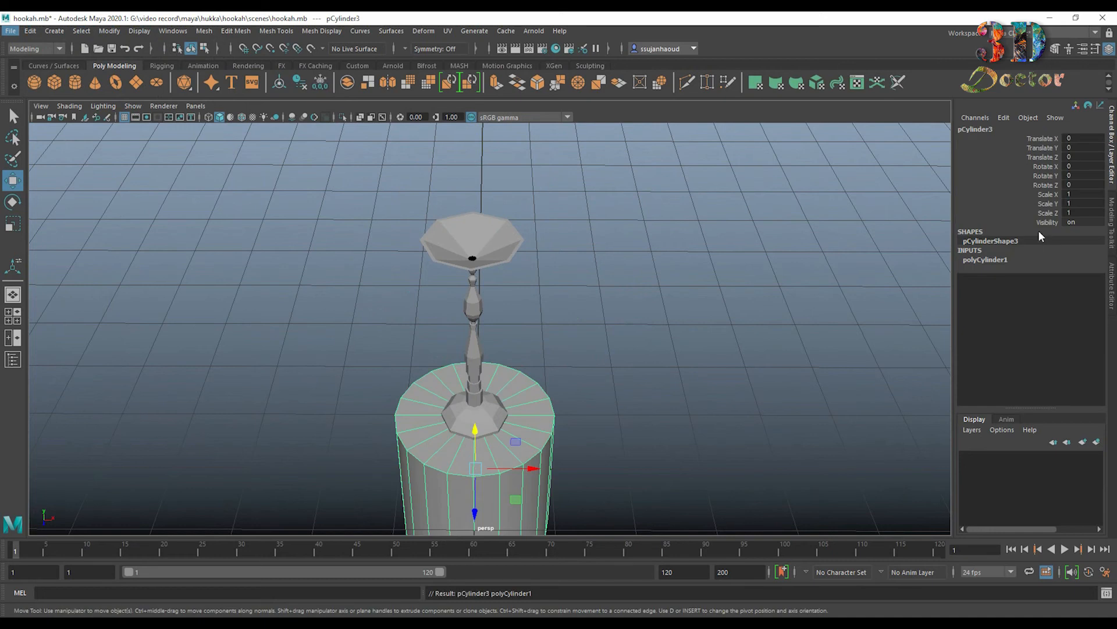
pyautogui.click(982, 260)
pyautogui.click(1051, 286)
pyautogui.moveTo(791, 296); pyautogui.dragTo(719, 296, button='middle')
# Raise the new cylinder above the dish to Translate Y 3.939 and scale it uniformly to 0.108.
pyautogui.press('w')
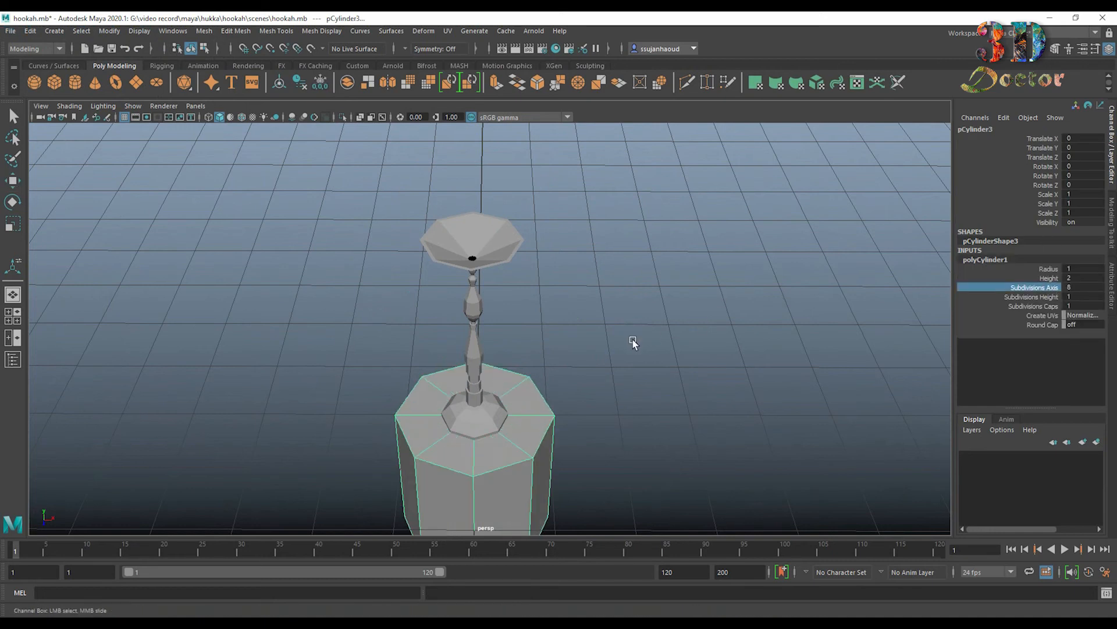
pyautogui.moveTo(633, 340); pyautogui.dragTo(639, 236, button='middle')
pyautogui.keyDown('alt'); pyautogui.moveTo(639, 236); pyautogui.dragTo(578, 359); pyautogui.keyUp('alt')
pyautogui.press('r')
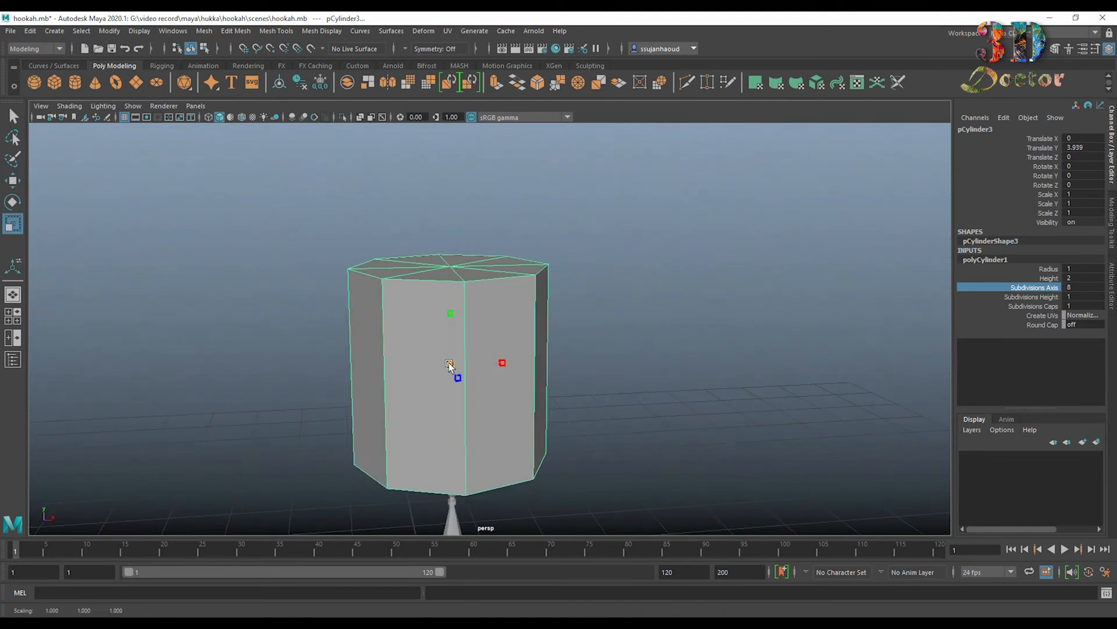
pyautogui.moveTo(449, 362); pyautogui.dragTo(295, 379)
pyautogui.keyDown('alt'); pyautogui.moveTo(294, 379); pyautogui.dragTo(519, 341, button='right'); pyautogui.keyUp('alt')
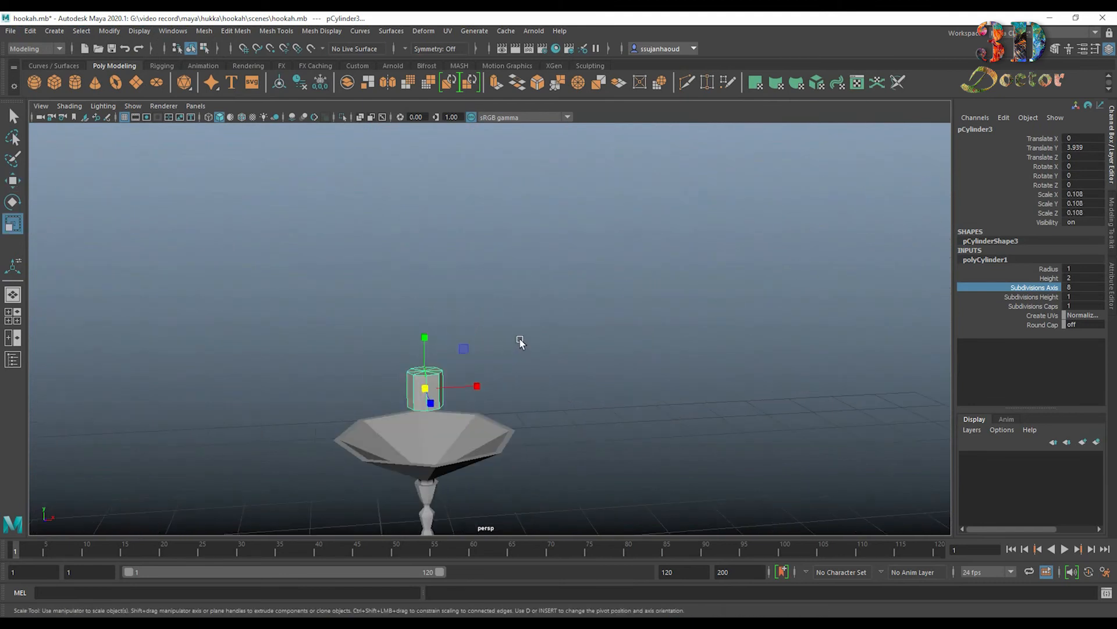
pyautogui.keyDown('alt'); pyautogui.moveTo(518, 342); pyautogui.dragTo(543, 259, button='middle'); pyautogui.keyUp('alt')
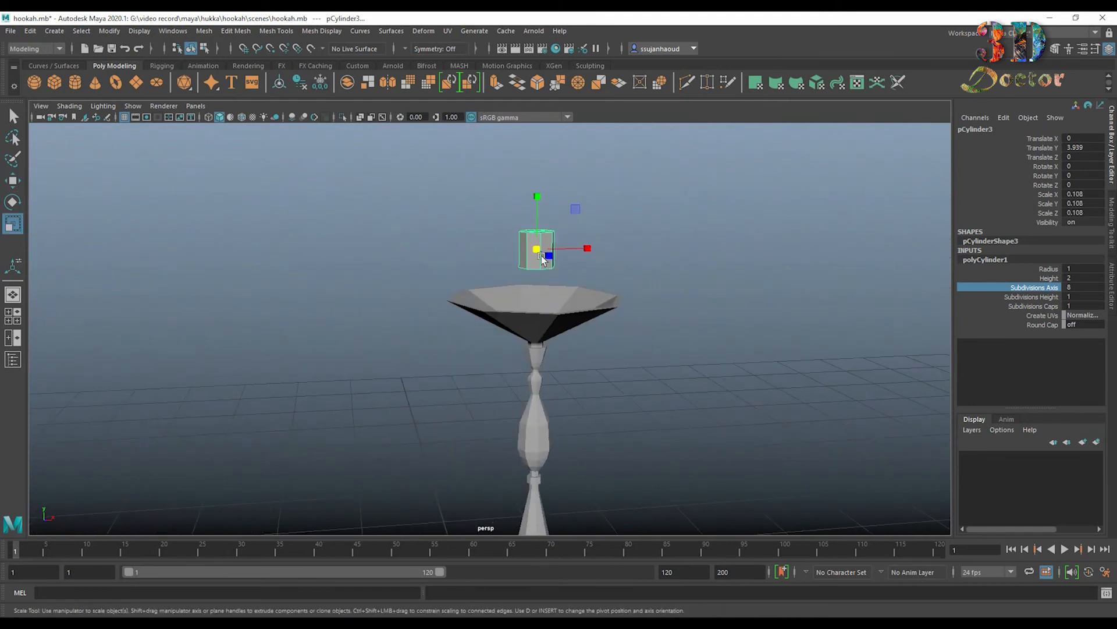
# Delete the top and bottom cap faces of the small cylinder, keeping its side faces.
pyautogui.rightClick(536, 242)
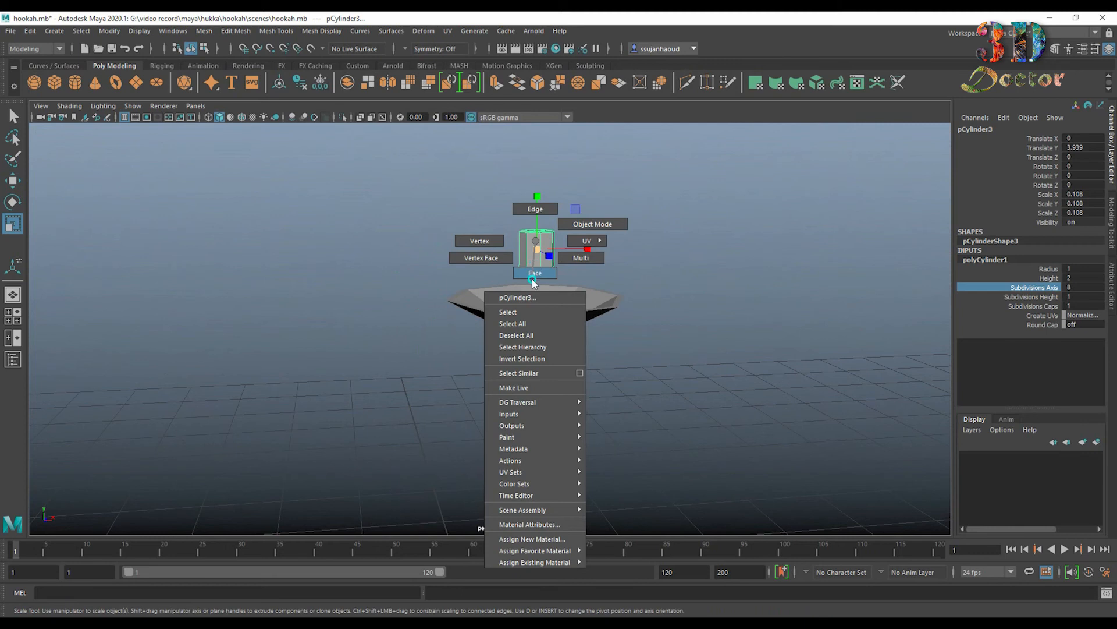
pyautogui.moveTo(532, 280); pyautogui.dragTo(532, 281, button='right')
pyautogui.moveTo(446, 193); pyautogui.dragTo(687, 304)
pyautogui.scroll(5, 667, 265)
pyautogui.keyDown('alt'); pyautogui.moveTo(724, 217); pyautogui.dragTo(668, 309, button='middle'); pyautogui.keyUp('alt')
pyautogui.keyDown('ctrl'); pyautogui.moveTo(466, 252); pyautogui.dragTo(649, 263); pyautogui.keyUp('ctrl')
pyautogui.press('Delete')
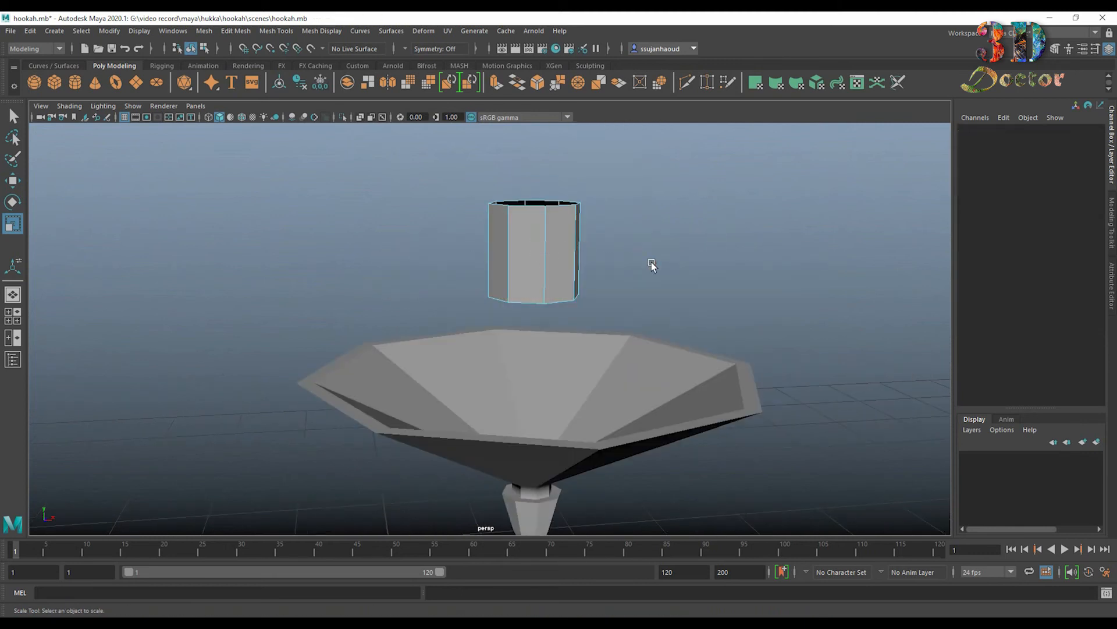
# Lower the open cylinder into the dish's centre and scale it down to about 0.072.
pyautogui.moveTo(562, 236); pyautogui.dragTo(671, 169, button='right')
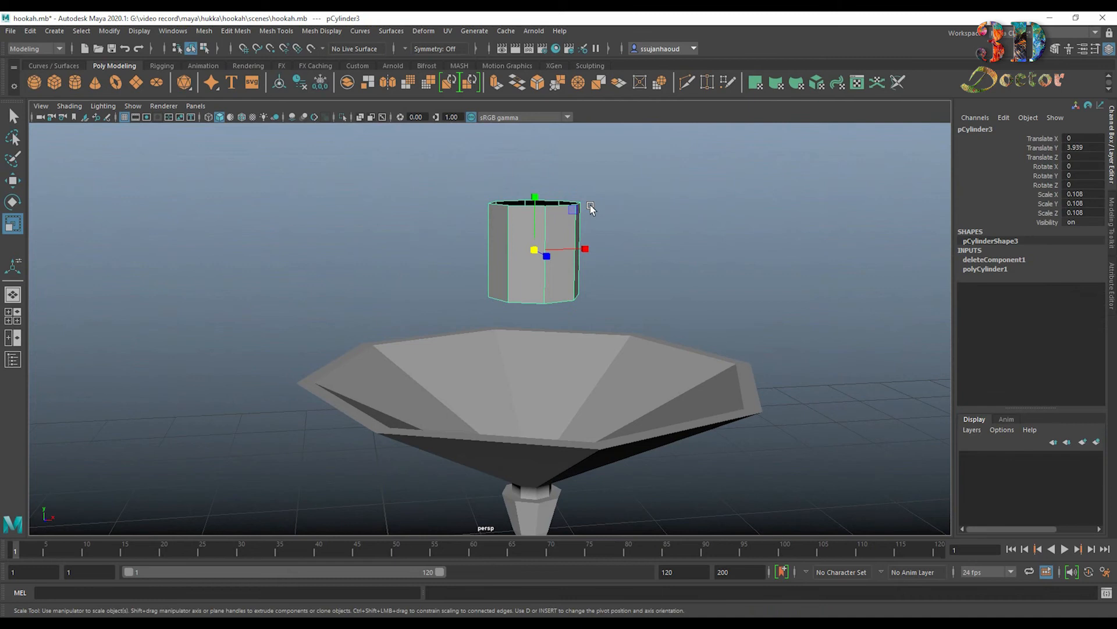
pyautogui.press('w')
pyautogui.moveTo(535, 198); pyautogui.dragTo(534, 341)
pyautogui.keyDown('alt'); pyautogui.moveTo(556, 304); pyautogui.dragTo(533, 169, button='middle'); pyautogui.keyUp('alt')
pyautogui.keyDown('alt'); pyautogui.moveTo(546, 279); pyautogui.dragTo(476, 356); pyautogui.keyUp('alt')
pyautogui.press('r')
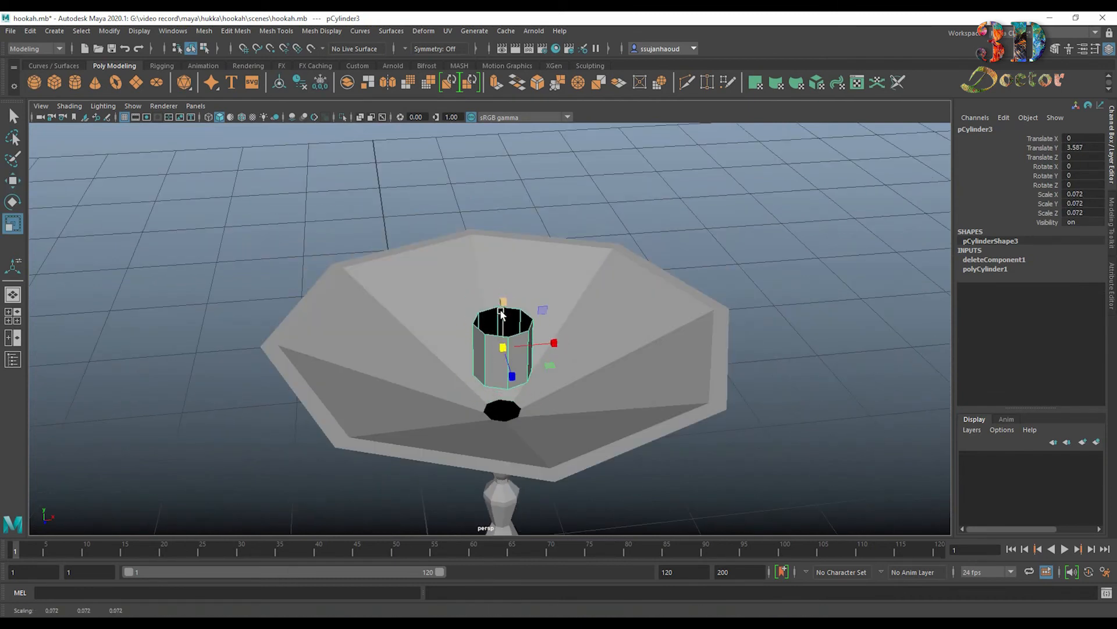
pyautogui.moveTo(501, 313); pyautogui.dragTo(547, 380)
pyautogui.press('w')
# Extrude the small cylinder's top edge loop inward with a Local Translate Z of -0.017.
pyautogui.moveTo(520, 357); pyautogui.dragTo(512, 282, button='right')
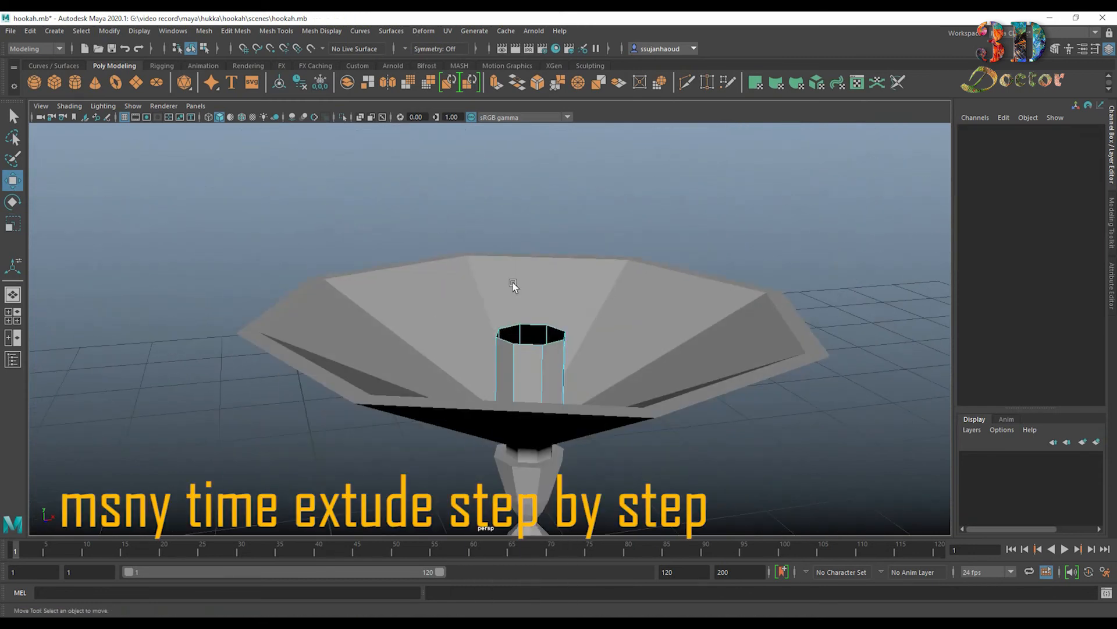
pyautogui.doubleClick(529, 344)
pyautogui.click(506, 81)
pyautogui.keyDown('alt'); pyautogui.moveTo(631, 214); pyautogui.dragTo(577, 285); pyautogui.keyUp('alt')
pyautogui.moveTo(332, 346); pyautogui.dragTo(393, 374)
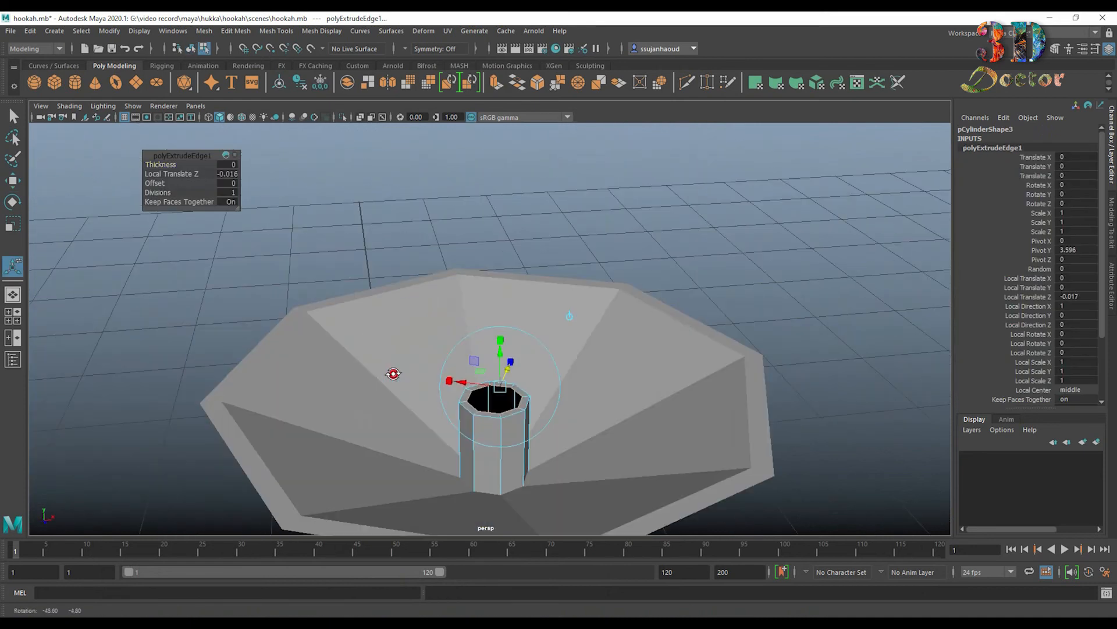
# Extrude the cylinder's inner loop upward by 0.141, and extrude it again outward by 0.019 as a rim.
pyautogui.click(504, 88)
pyautogui.moveTo(504, 355); pyautogui.dragTo(535, 314)
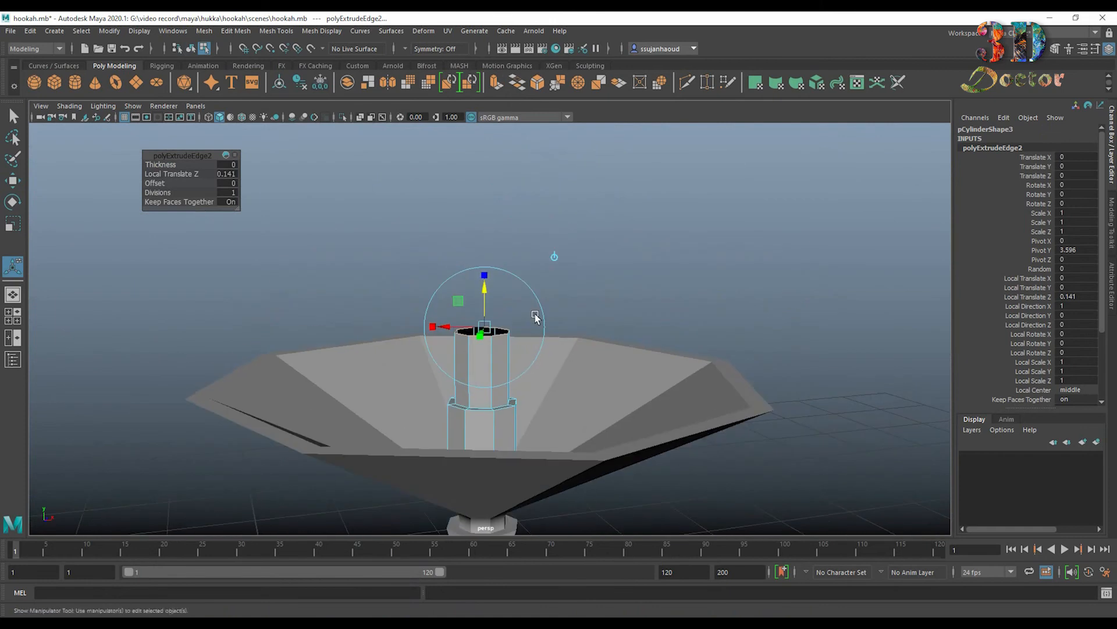
pyautogui.click(502, 88)
pyautogui.keyDown('alt'); pyautogui.moveTo(489, 262); pyautogui.dragTo(538, 283); pyautogui.keyUp('alt')
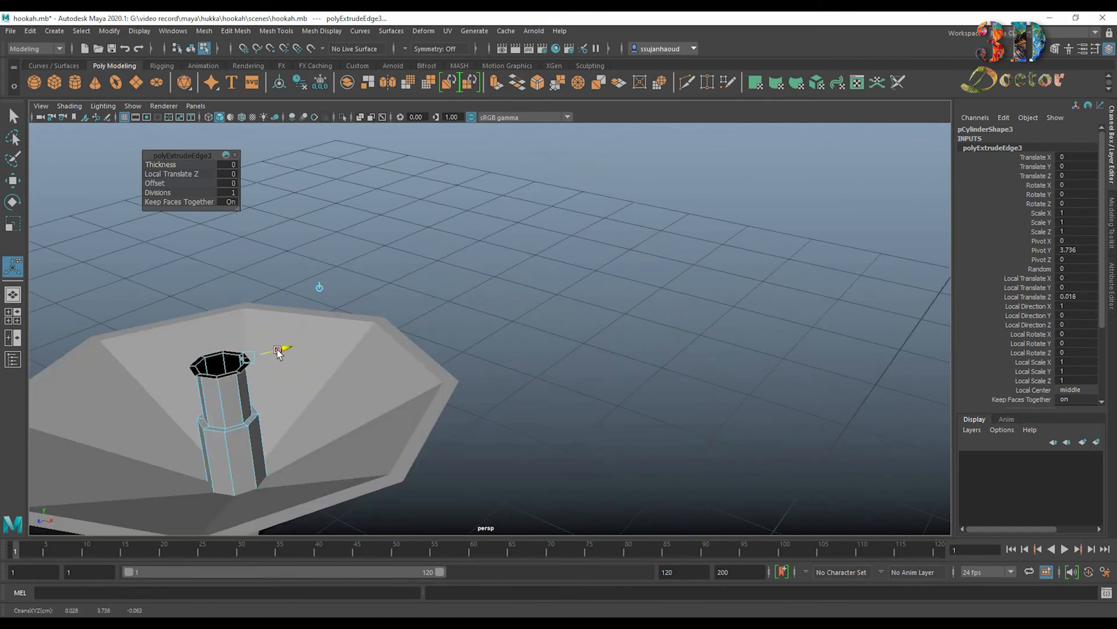
pyautogui.keyDown('alt'); pyautogui.moveTo(344, 353); pyautogui.dragTo(373, 401); pyautogui.keyUp('alt')
# Extrude the bowl piece's top rim loop upward by about 0.05, and scale it slightly outward.
pyautogui.click(489, 85)
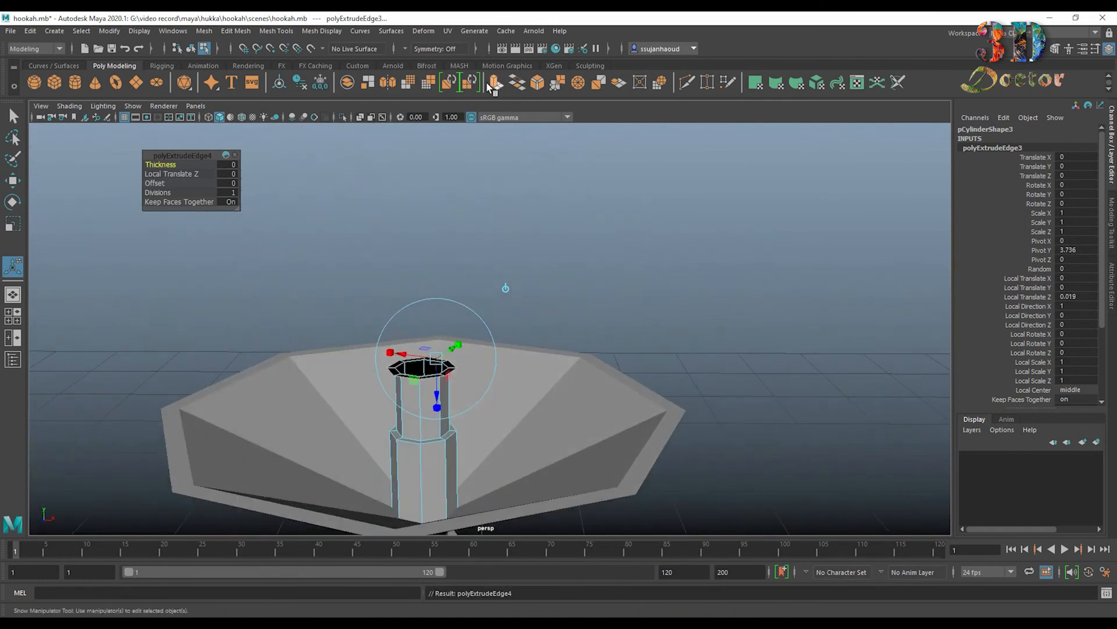
pyautogui.press('w')
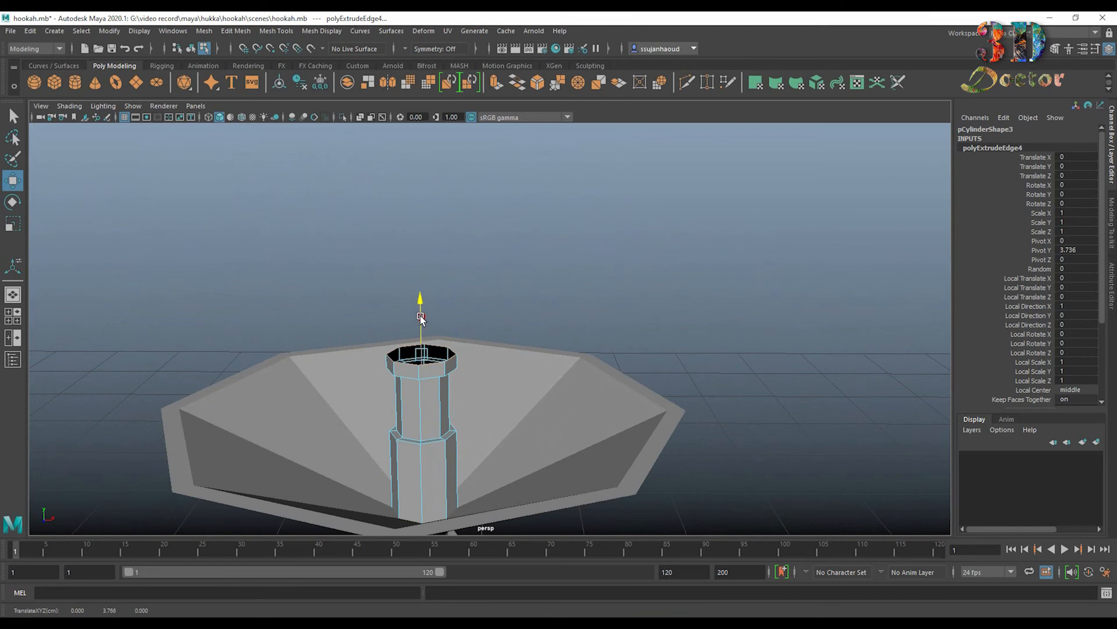
pyautogui.moveTo(475, 386)
pyautogui.keyDown('alt'); pyautogui.mouseDown()
pyautogui.moveTo(502, 397)
pyautogui.moveTo(496, 384)
pyautogui.mouseUp(); pyautogui.keyUp('alt')
pyautogui.scroll(5, 525, 368)
pyautogui.press('r')
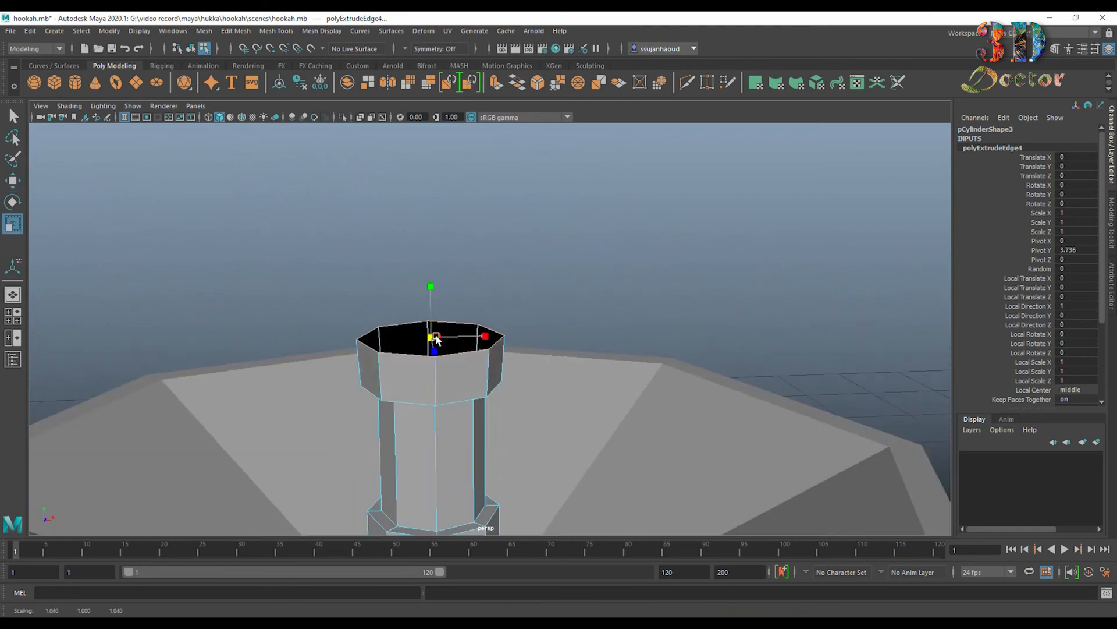
pyautogui.moveTo(431, 338); pyautogui.dragTo(448, 343)
# Extrude the rim loop up to a height of about 3.848, and scale it out by about 1.078.
pyautogui.click(498, 85)
pyautogui.press('w')
pyautogui.moveTo(438, 287); pyautogui.dragTo(442, 229)
pyautogui.press('r')
pyautogui.moveTo(430, 278); pyautogui.dragTo(440, 281)
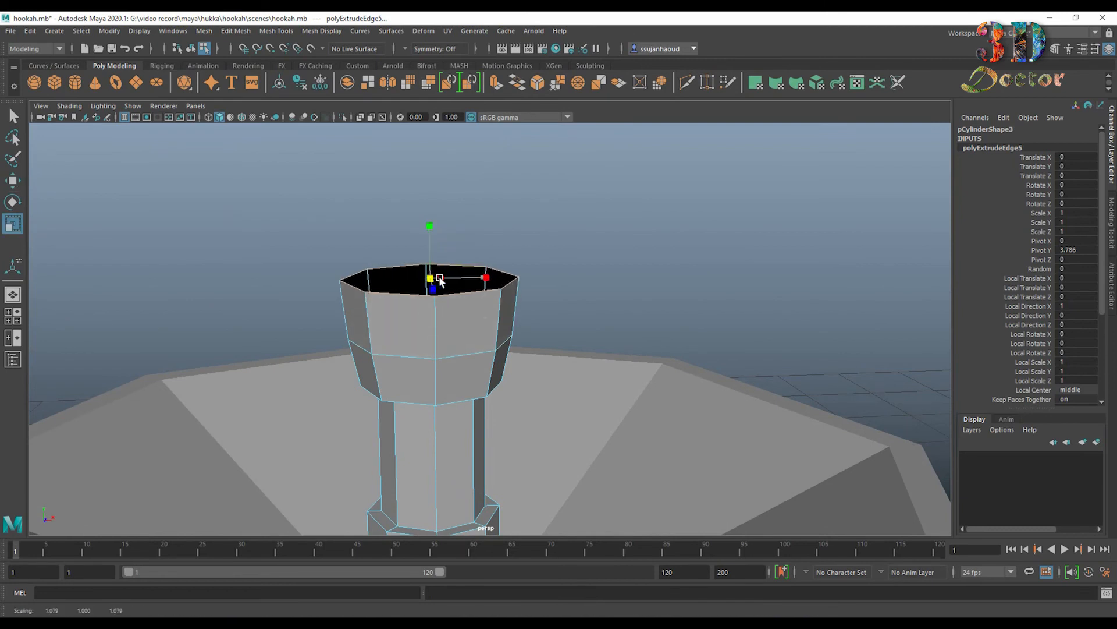
# Extrude the top loop up to a height of about 3.999, and widen it into a flared bowl mouth.
pyautogui.click(494, 87)
pyautogui.press('w')
pyautogui.moveTo(430, 228); pyautogui.dragTo(433, 88)
pyautogui.scroll(-5, 601, 337)
pyautogui.keyDown('alt'); pyautogui.moveTo(601, 336); pyautogui.dragTo(574, 339); pyautogui.keyUp('alt')
pyautogui.press('r')
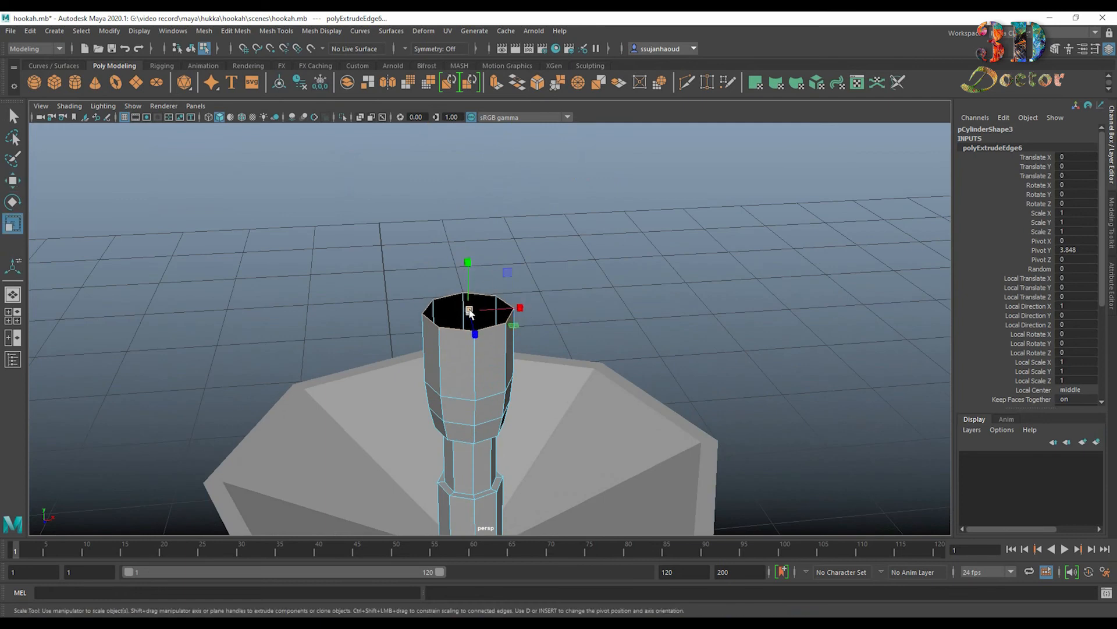
pyautogui.moveTo(474, 317); pyautogui.dragTo(499, 316)
# Extrude the bowl's mouth loop and scale it inward to form a flat rim.
pyautogui.hotkey('ctrl', 'e')
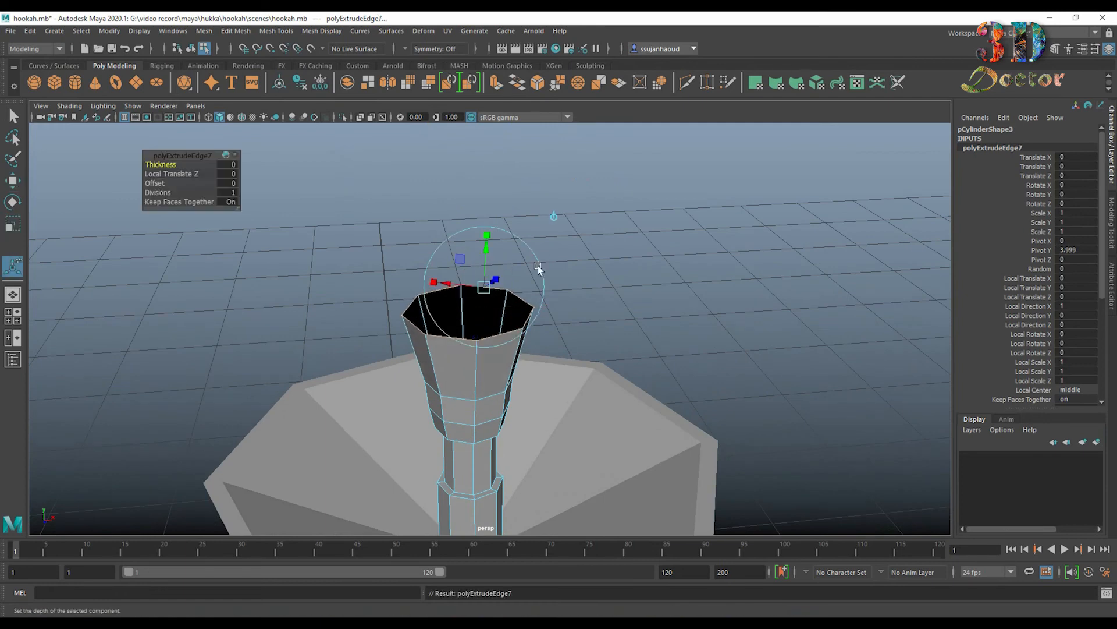
pyautogui.keyDown('alt'); pyautogui.moveTo(584, 267); pyautogui.dragTo(618, 273); pyautogui.keyUp('alt')
pyautogui.press('r')
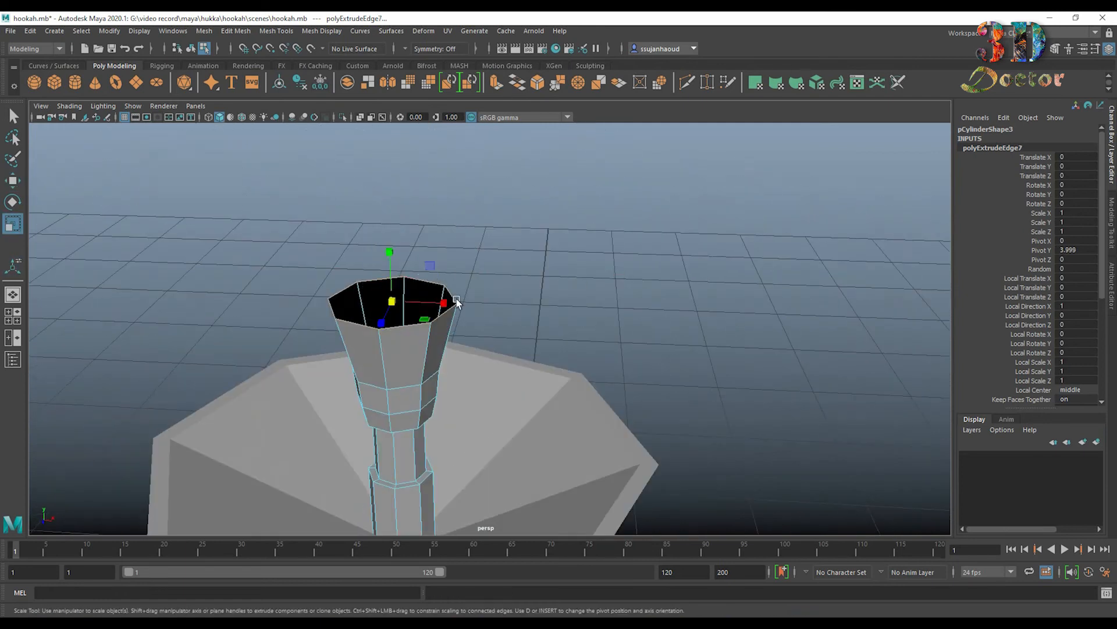
pyautogui.moveTo(392, 302); pyautogui.dragTo(375, 305)
pyautogui.keyDown('alt'); pyautogui.moveTo(375, 305); pyautogui.dragTo(404, 298, button='right'); pyautogui.keyUp('alt')
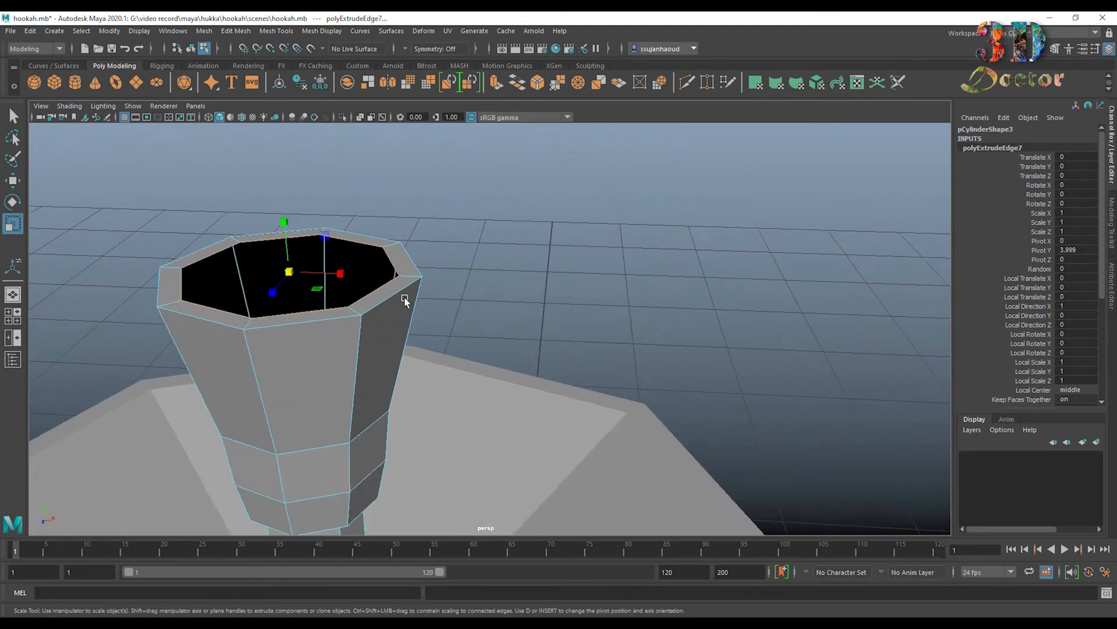
pyautogui.keyDown('alt'); pyautogui.moveTo(404, 298); pyautogui.dragTo(523, 296, button='middle'); pyautogui.keyUp('alt')
# Extrude the rim's inner loop down to a height of about 3.983 as a shallow inner lip.
pyautogui.click(496, 85)
pyautogui.press('w')
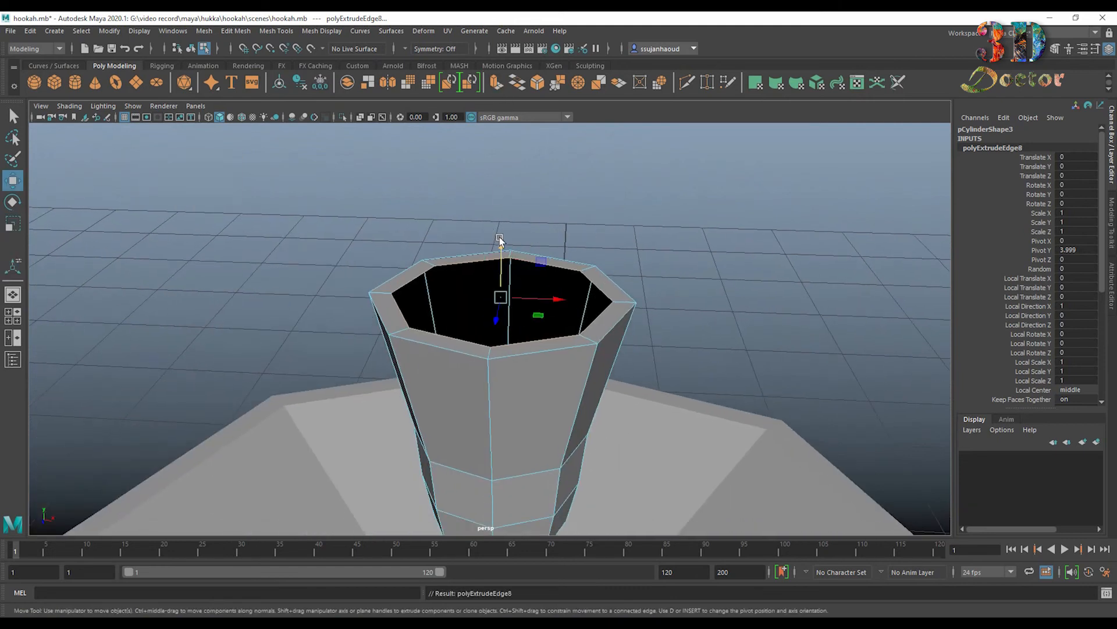
pyautogui.moveTo(502, 245); pyautogui.dragTo(503, 260)
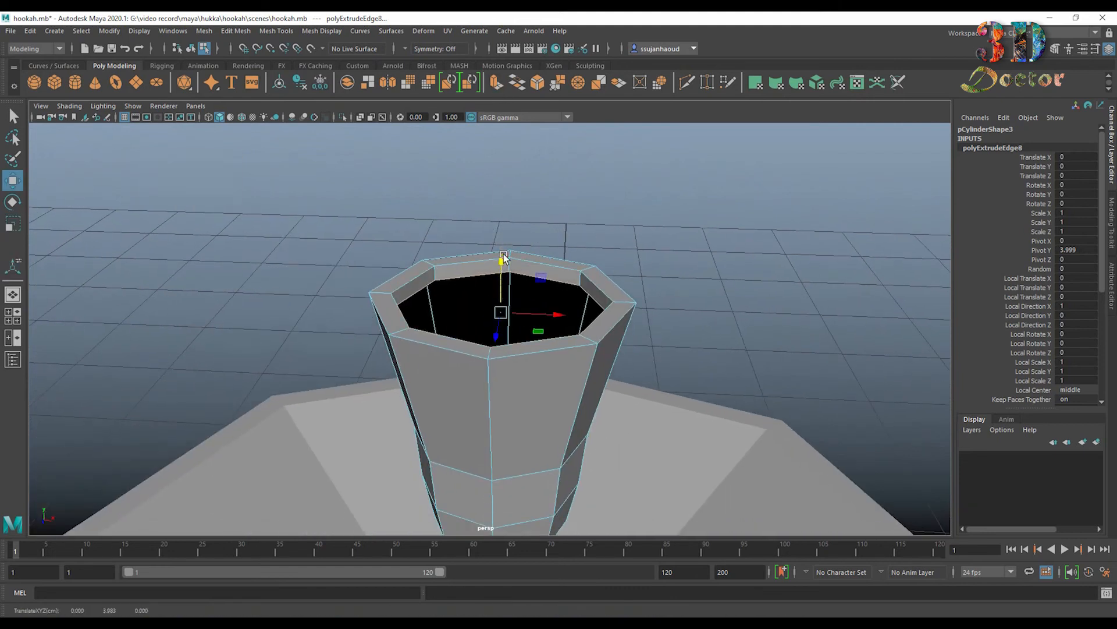
pyautogui.press('r')
pyautogui.moveTo(508, 313); pyautogui.dragTo(505, 315)
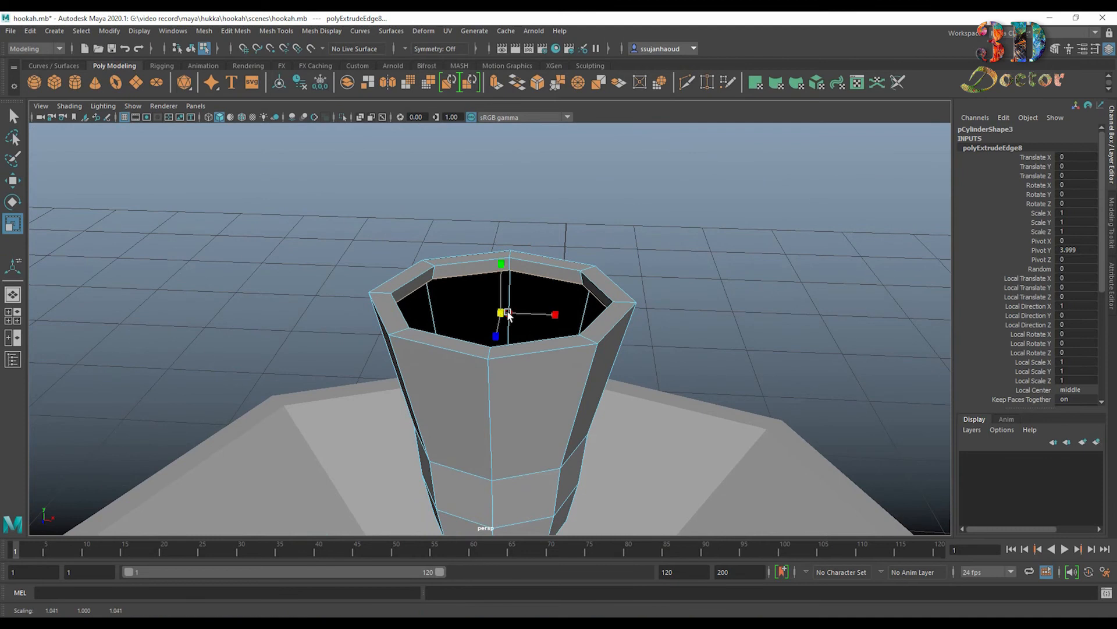
pyautogui.hotkey('ctrl', 'z')
# Extrude the inner loop in place, and extrude it again down to about 3.743 as the bowl's inner wall.
pyautogui.click(497, 83)
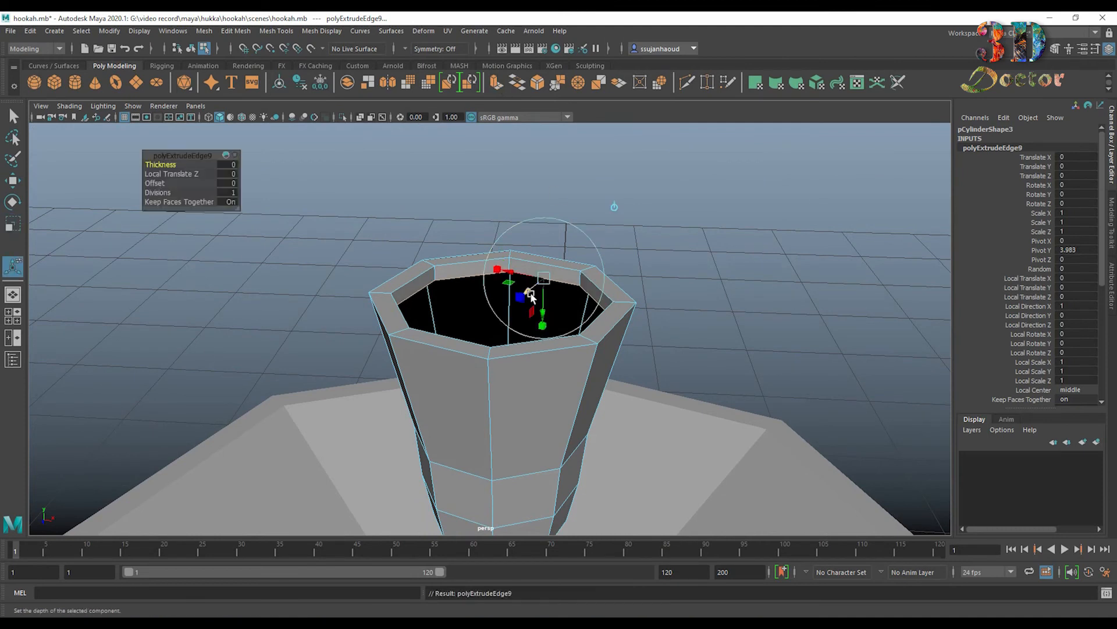
pyautogui.press('r')
pyautogui.moveTo(503, 313); pyautogui.dragTo(505, 315)
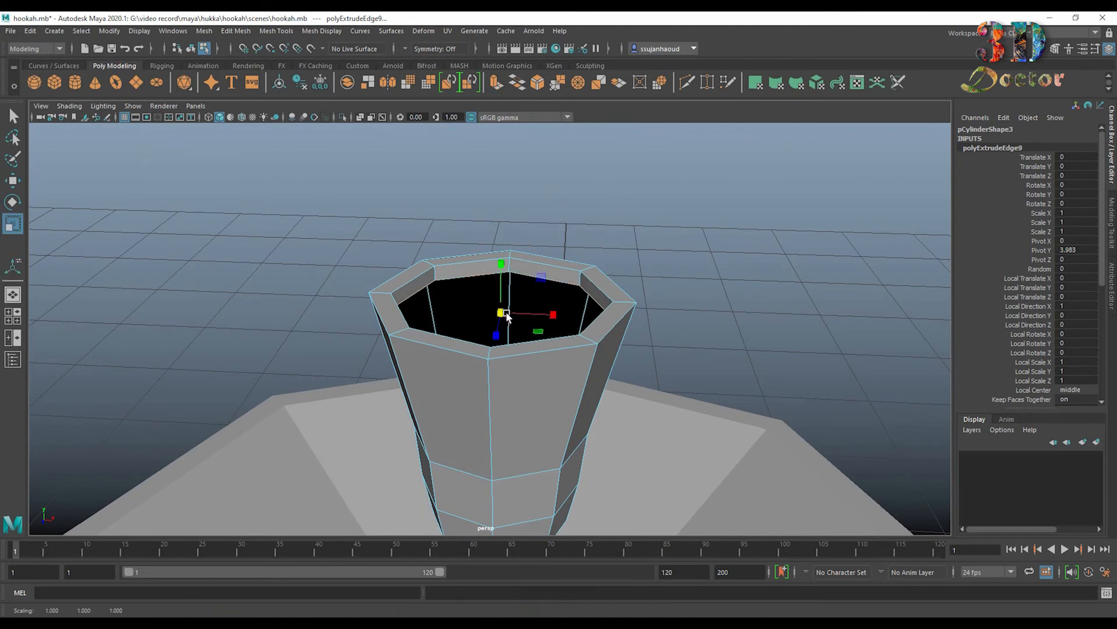
pyautogui.click(497, 83)
pyautogui.press('w')
pyautogui.moveTo(501, 274); pyautogui.dragTo(505, 451)
pyautogui.keyDown('alt'); pyautogui.moveTo(572, 511); pyautogui.dragTo(567, 205, button='middle'); pyautogui.keyUp('alt')
pyautogui.moveTo(494, 140); pyautogui.dragTo(495, 161)
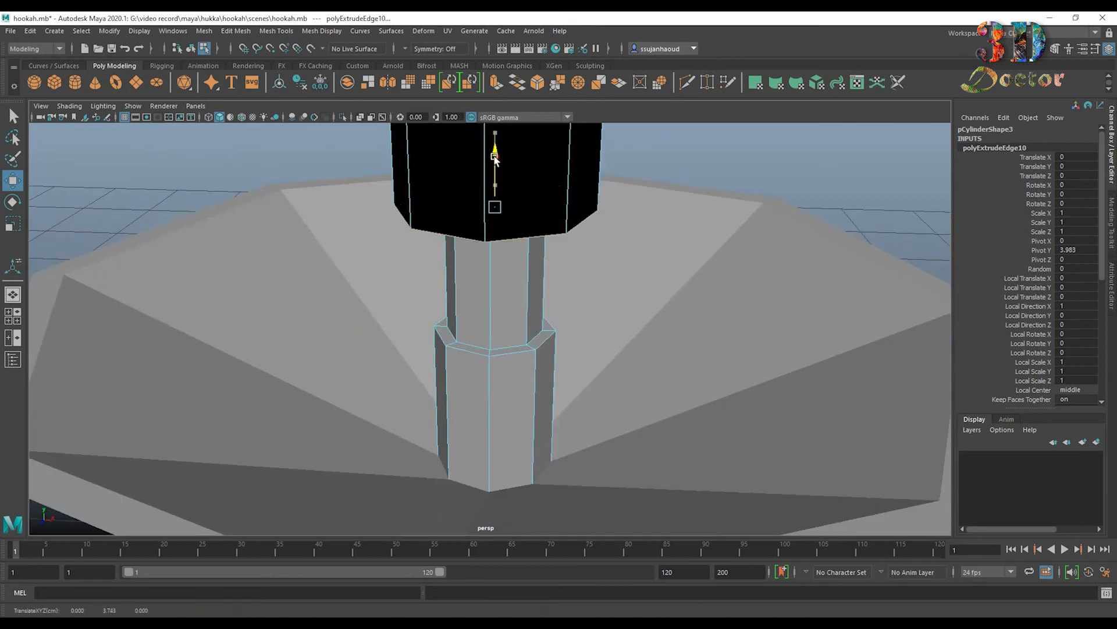
pyautogui.keyDown('alt'); pyautogui.moveTo(631, 156); pyautogui.dragTo(602, 302, button='middle'); pyautogui.keyUp('alt')
# Display the model as wireframe, and scale the inner wall's lower loop inward to fit inside the bowl's neck.
pyautogui.click(207, 117)
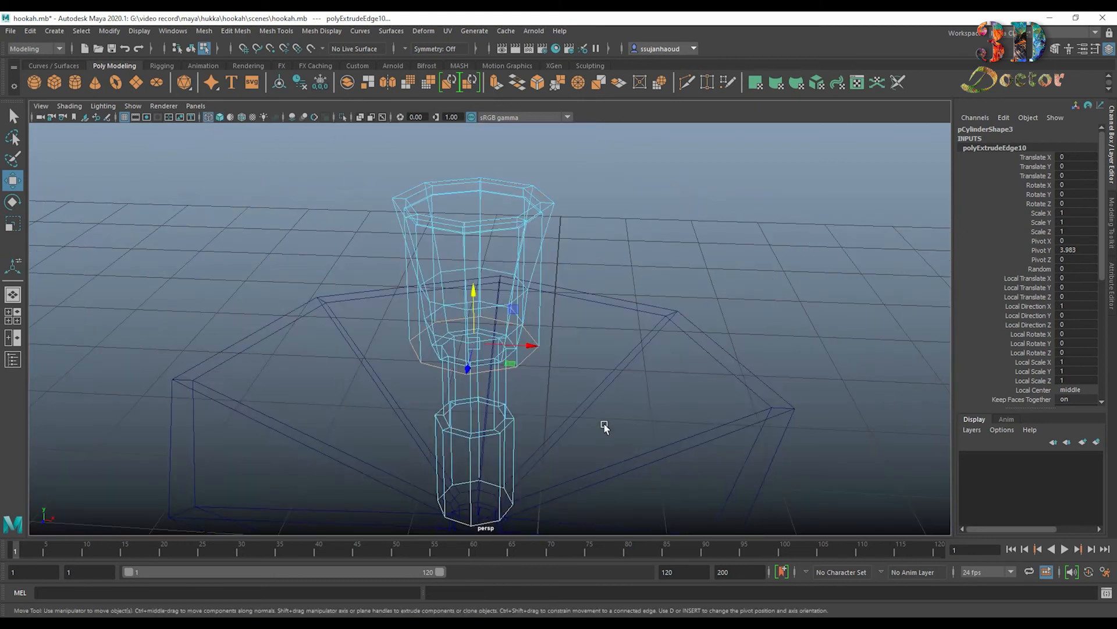
pyautogui.press('r')
pyautogui.moveTo(463, 348); pyautogui.dragTo(554, 391)
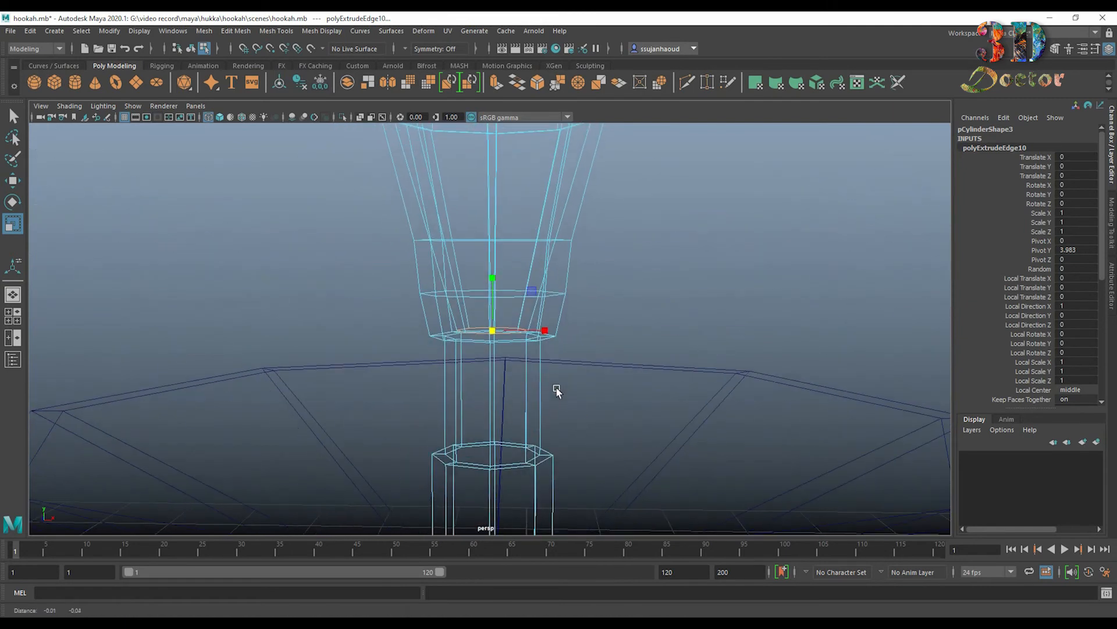
# Extrude the inner loop down through the neck into the base section, and scale it slightly inward.
pyautogui.click(495, 85)
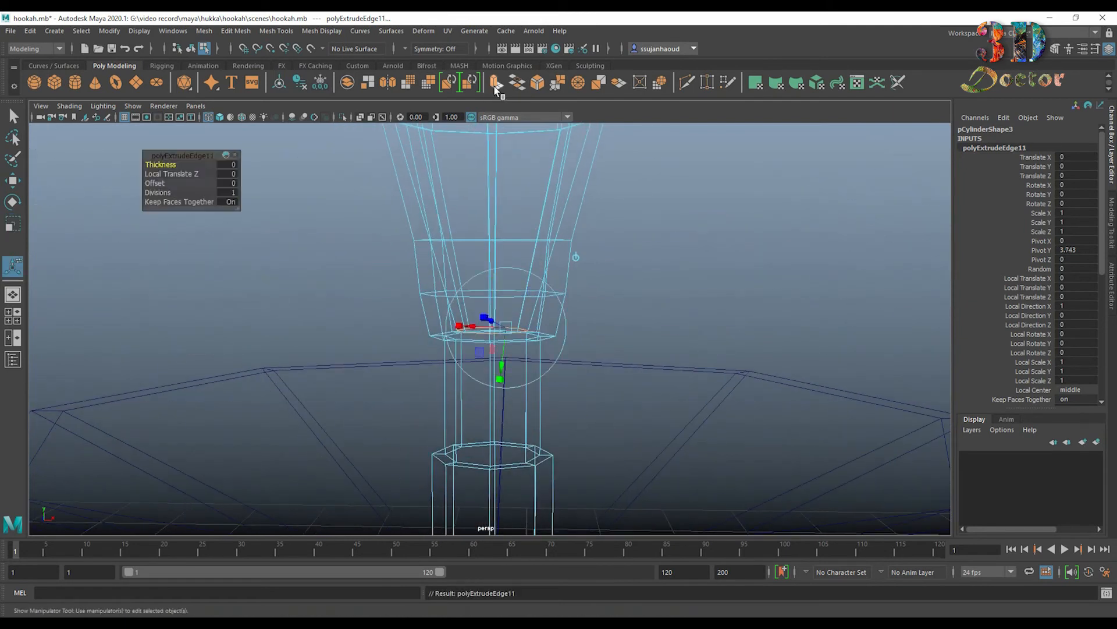
pyautogui.press('w')
pyautogui.moveTo(496, 277); pyautogui.dragTo(526, 340)
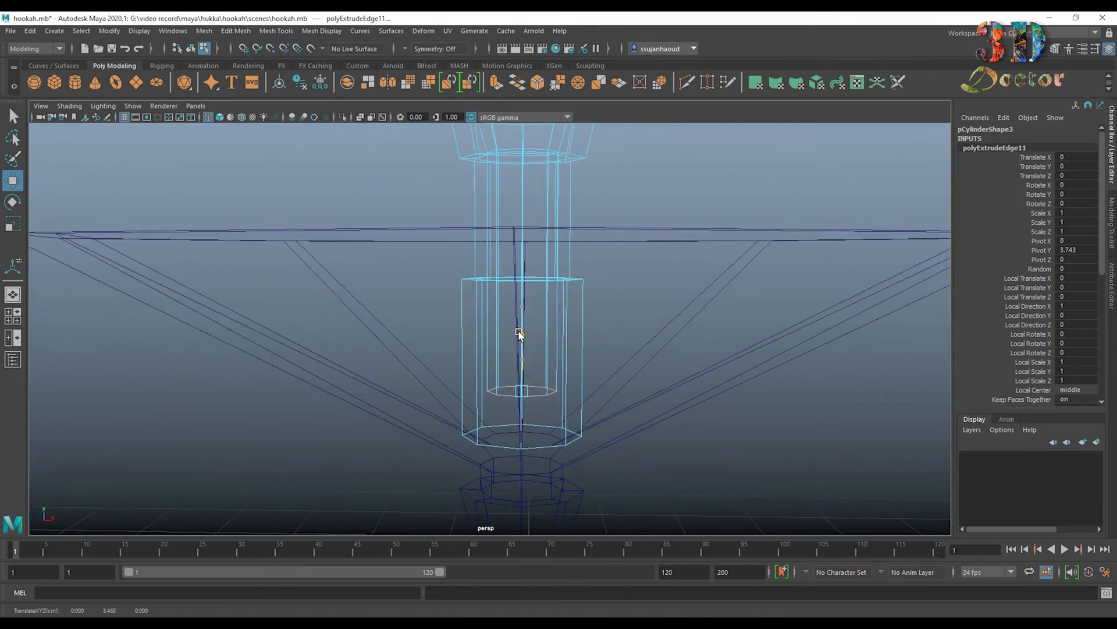
pyautogui.press('r')
pyautogui.moveTo(519, 391); pyautogui.dragTo(506, 390)
# Return the bowl piece to object mode, restore shaded display, and deselect it to review the whole hookah.
pyautogui.scroll(-2, 613, 205)
pyautogui.keyDown('alt'); pyautogui.moveTo(614, 204); pyautogui.dragTo(621, 337, button='middle'); pyautogui.keyUp('alt')
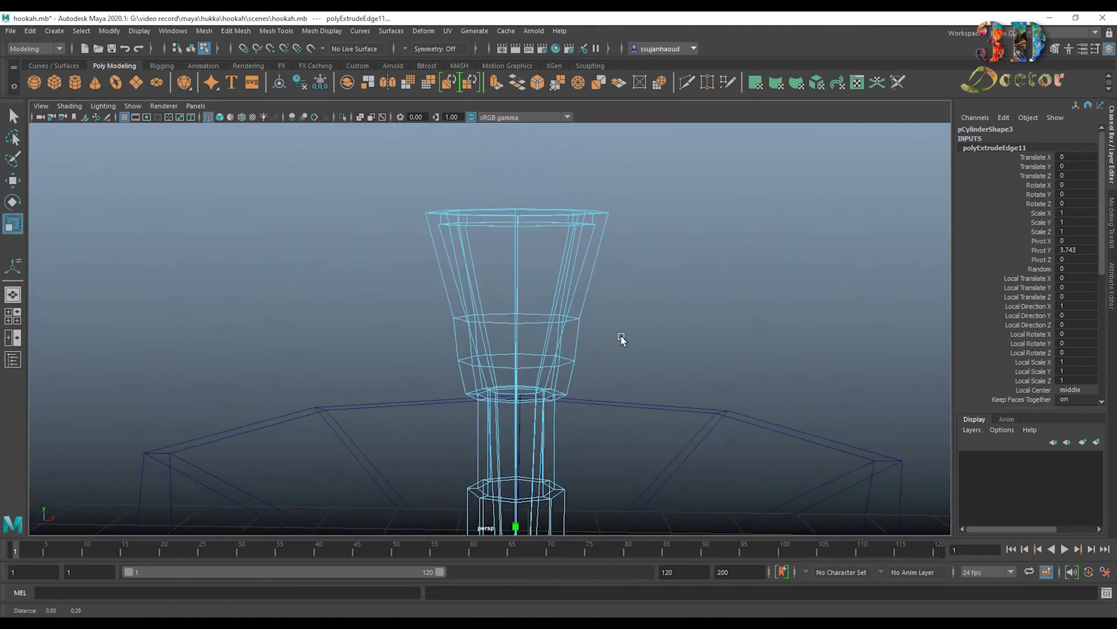
pyautogui.moveTo(531, 247); pyautogui.dragTo(677, 185, button='right')
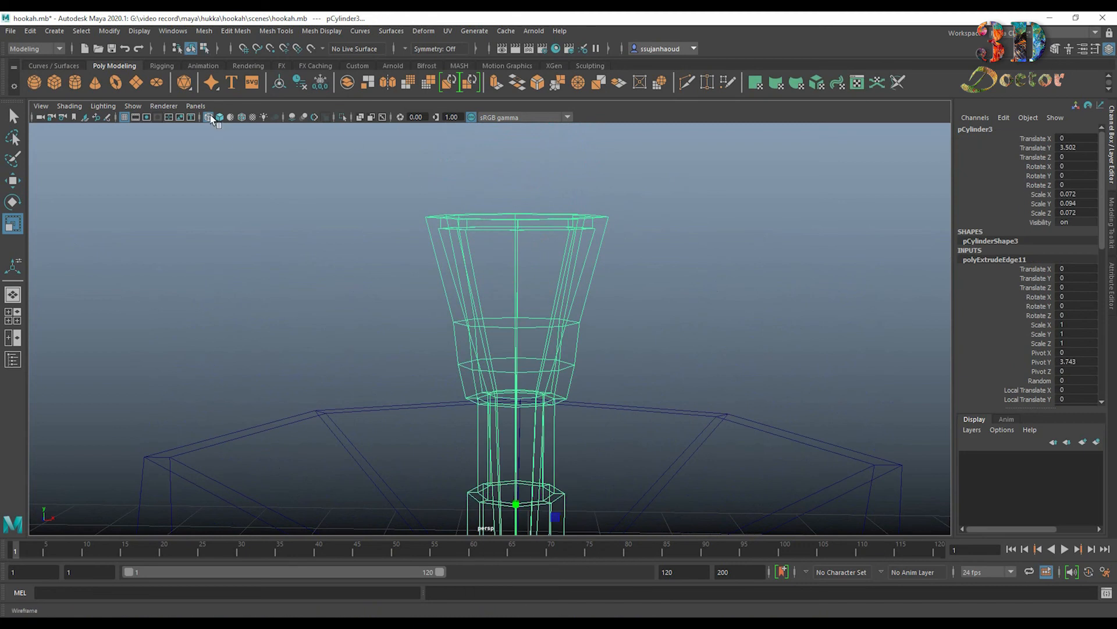
pyautogui.press('5')
pyautogui.moveTo(617, 192)
pyautogui.keyDown('alt'); pyautogui.mouseDown()
pyautogui.moveTo(636, 223)
pyautogui.moveTo(543, 304)
pyautogui.moveTo(575, 128)
pyautogui.mouseUp(); pyautogui.keyUp('alt')
pyautogui.scroll(-4, 575, 130)
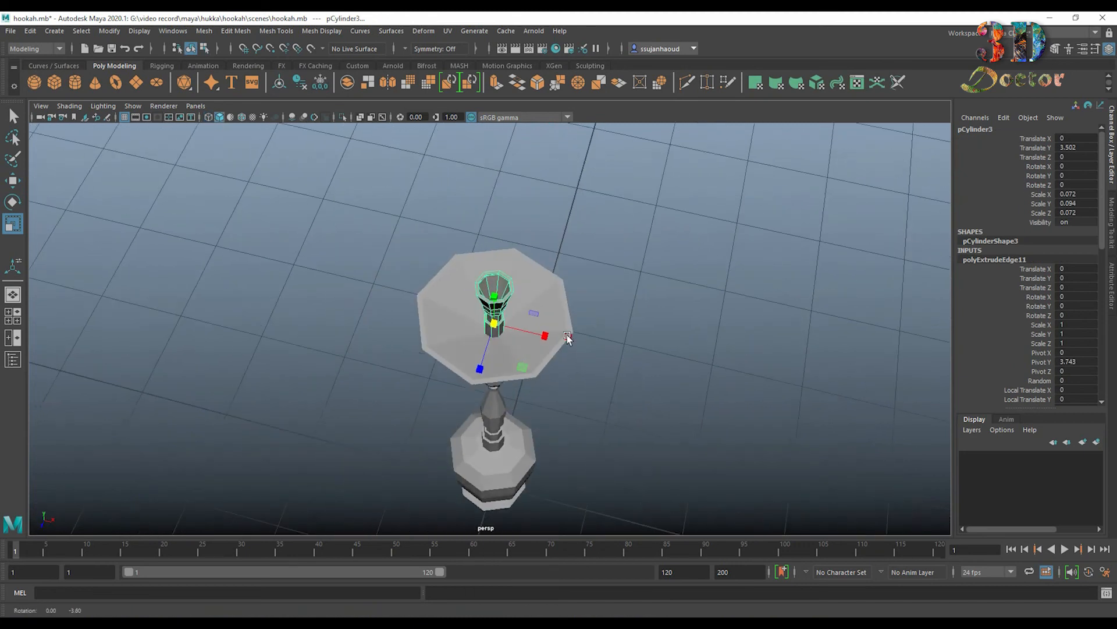
pyautogui.keyDown('alt'); pyautogui.moveTo(568, 337); pyautogui.dragTo(600, 244); pyautogui.keyUp('alt')
pyautogui.click(601, 243)
pyautogui.scroll(-3, 602, 243)
pyautogui.keyDown('alt'); pyautogui.moveTo(535, 304); pyautogui.dragTo(539, 312); pyautogui.keyUp('alt')
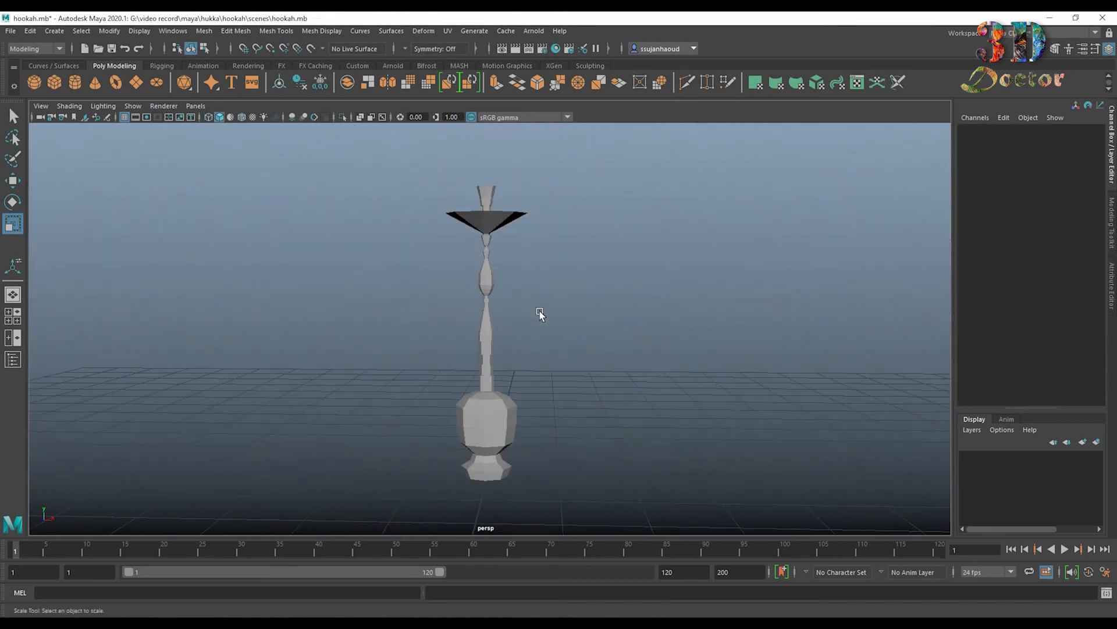
# Widen the two lowest edge loops of the upper stem piece's cone, scaling the bottom border loop by about 1.35.
pyautogui.scroll(5, 541, 311)
pyautogui.click(486, 342)
pyautogui.scroll(4, 512, 339)
pyautogui.keyDown('alt'); pyautogui.moveTo(489, 344); pyautogui.dragTo(487, 379, button='middle'); pyautogui.keyUp('alt')
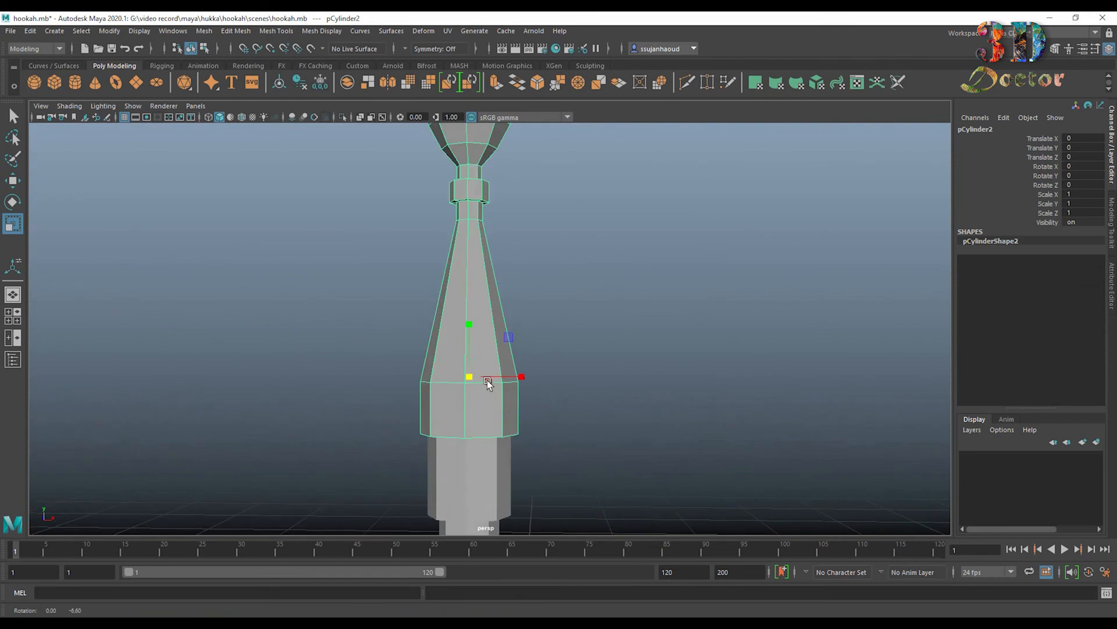
pyautogui.moveTo(487, 380); pyautogui.dragTo(481, 269, button='right')
pyautogui.doubleClick(482, 380)
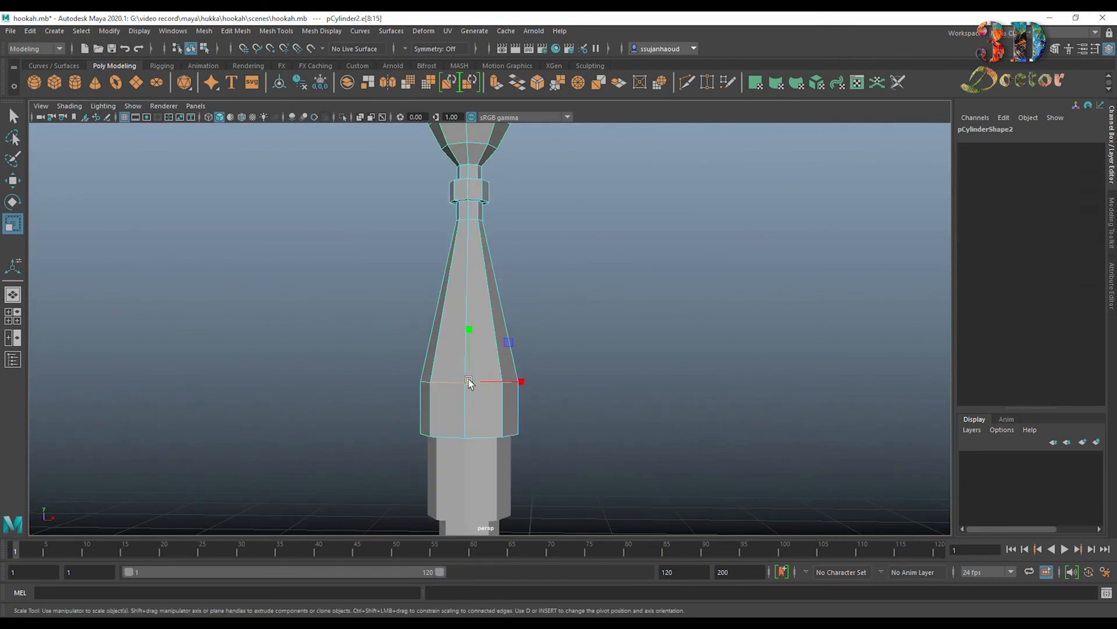
pyautogui.moveTo(469, 382); pyautogui.dragTo(495, 389)
pyautogui.moveTo(496, 427); pyautogui.dragTo(533, 434)
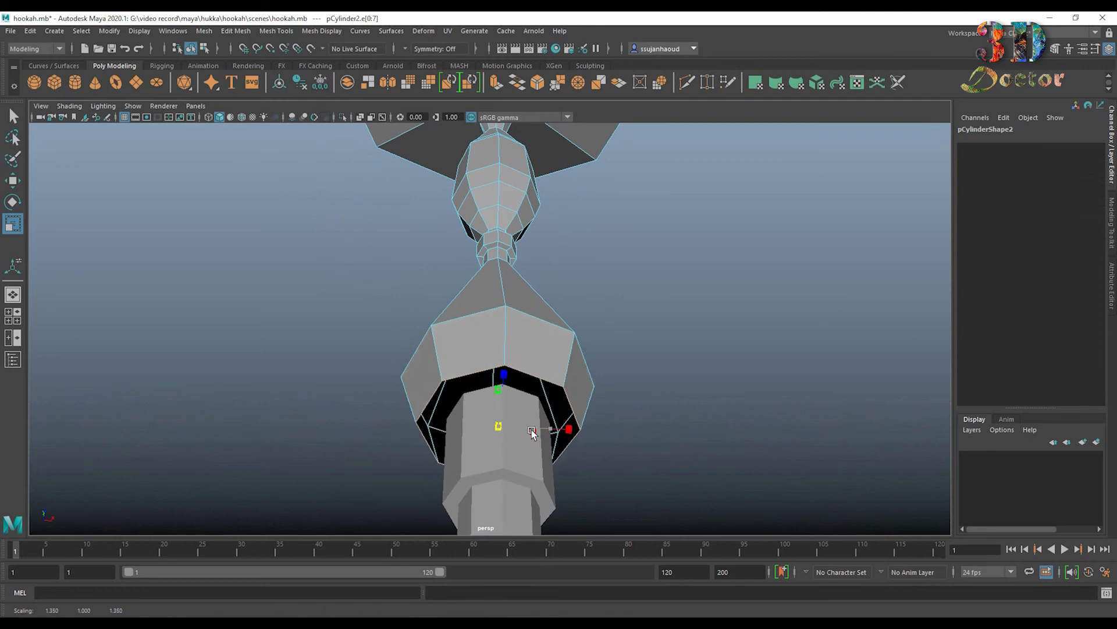
# Extrude the cone's bottom border loop and scale it inward to close the gap around the lower stem.
pyautogui.keyDown('alt'); pyautogui.moveTo(621, 373); pyautogui.dragTo(620, 316, button='middle'); pyautogui.keyUp('alt')
pyautogui.keyDown('alt'); pyautogui.moveTo(606, 318); pyautogui.dragTo(548, 390); pyautogui.keyUp('alt')
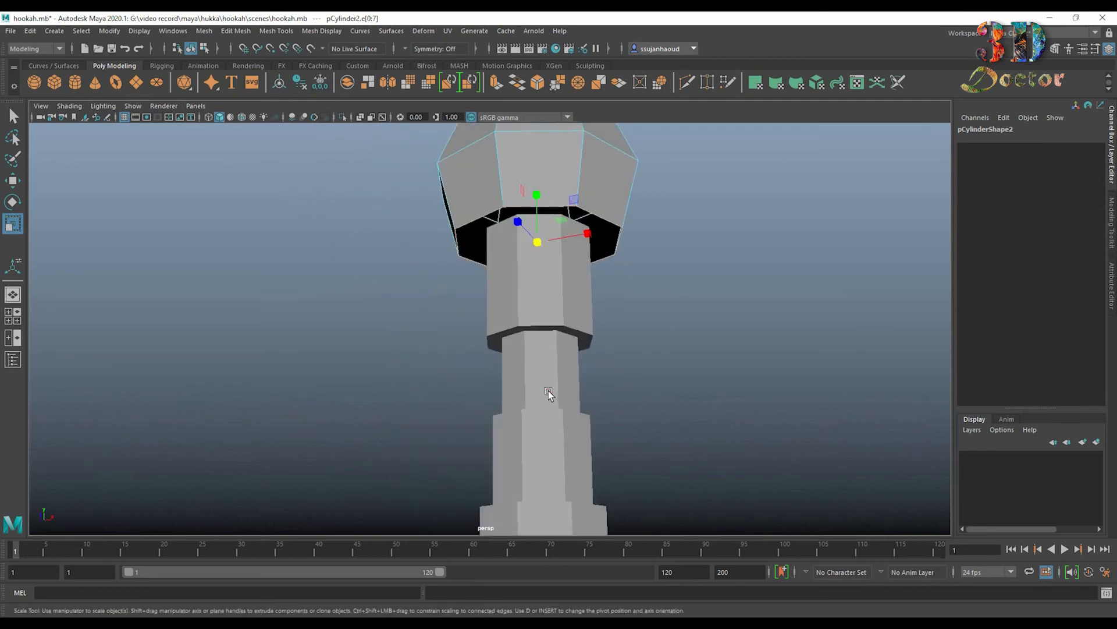
pyautogui.keyDown('alt'); pyautogui.moveTo(615, 289); pyautogui.dragTo(606, 394, button='middle'); pyautogui.keyUp('alt')
pyautogui.hotkey('ctrl', 'e')
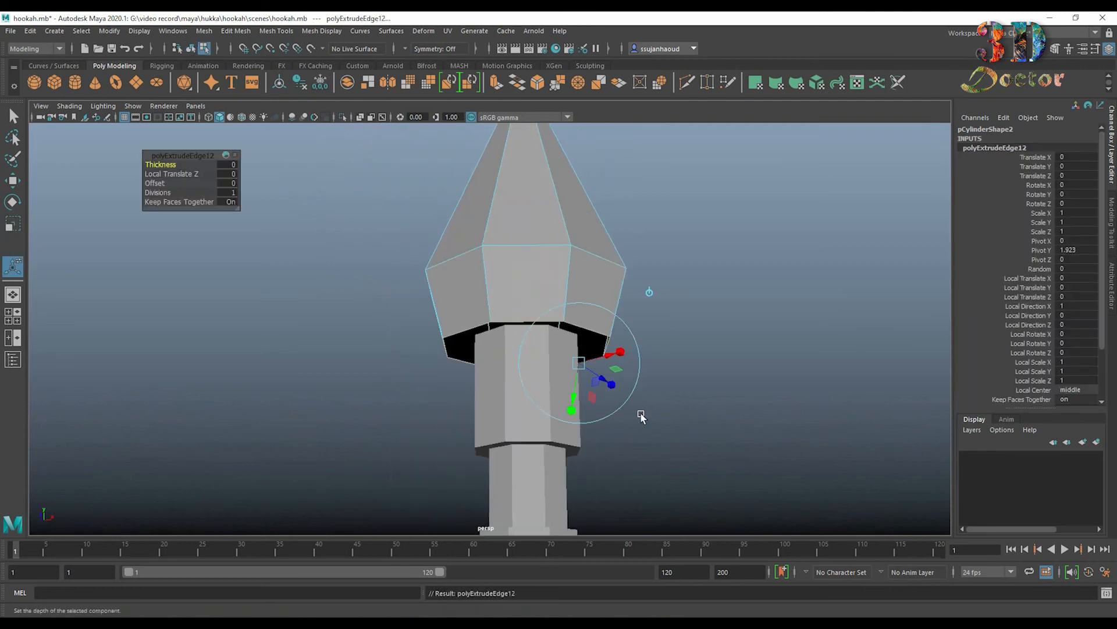
pyautogui.press('r')
pyautogui.moveTo(527, 349); pyautogui.dragTo(505, 355)
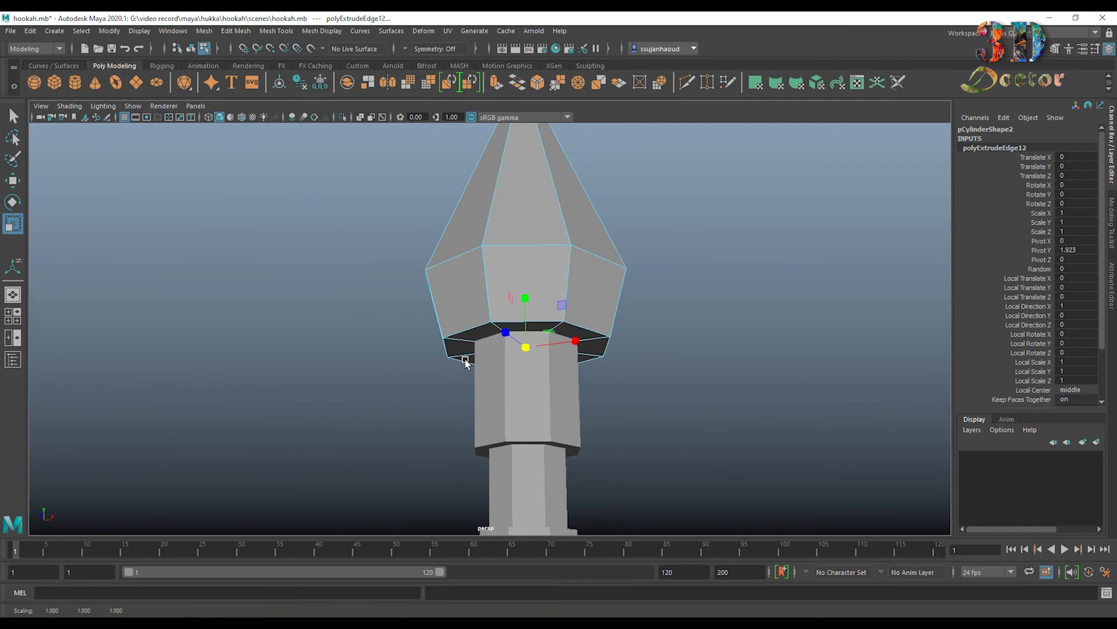
# Inspect the widened cone section against the whole hookah, and return the stem to object mode.
pyautogui.keyDown('alt'); pyautogui.moveTo(644, 310); pyautogui.dragTo(631, 369, button='middle'); pyautogui.keyUp('alt')
pyautogui.keyDown('alt'); pyautogui.moveTo(640, 227); pyautogui.dragTo(653, 274); pyautogui.keyUp('alt')
pyautogui.keyDown('alt'); pyautogui.moveTo(654, 274); pyautogui.dragTo(637, 431, button='middle'); pyautogui.keyUp('alt')
pyautogui.scroll(-5, 732, 351)
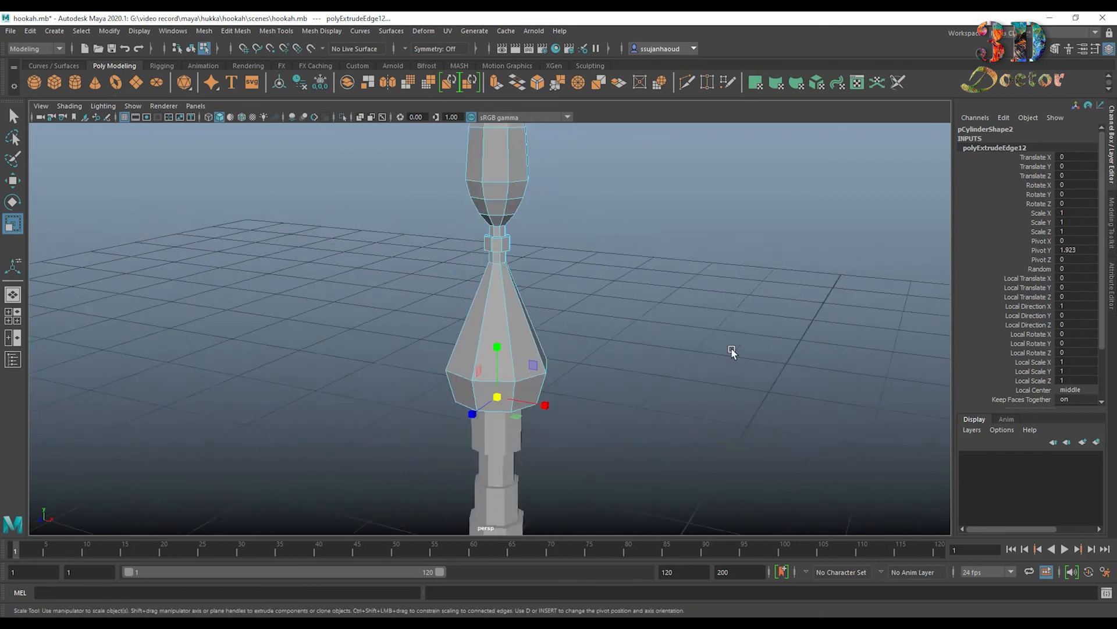
pyautogui.scroll(-8, 732, 351)
pyautogui.moveTo(642, 415)
pyautogui.keyDown('alt'); pyautogui.mouseDown()
pyautogui.moveTo(672, 422)
pyautogui.moveTo(660, 417)
pyautogui.mouseUp(); pyautogui.keyUp('alt')
pyautogui.scroll(5, 546, 351)
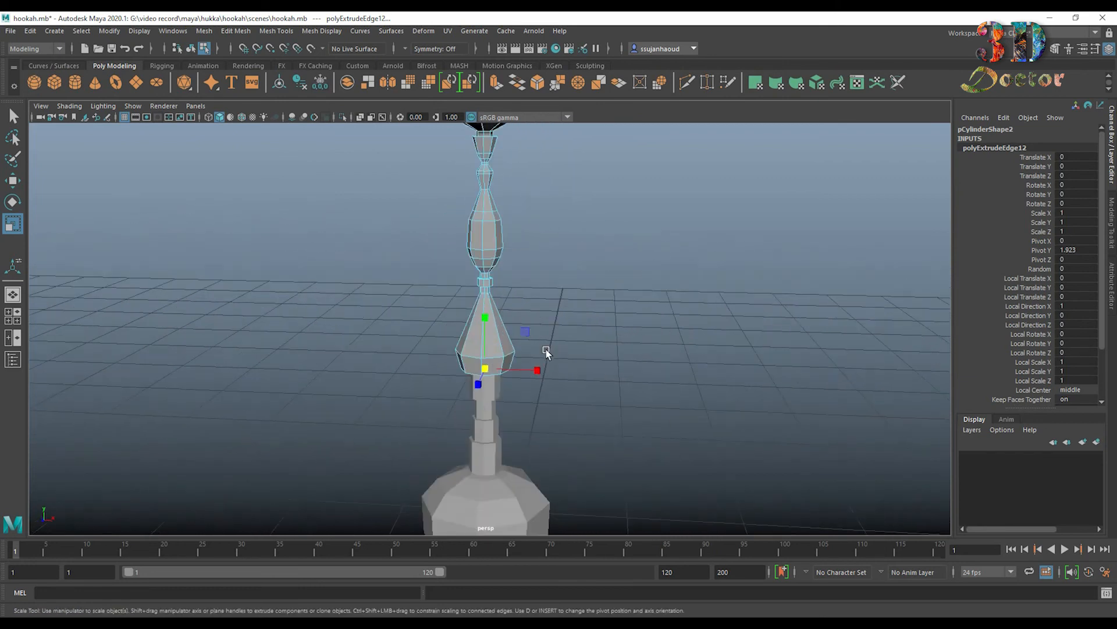
pyautogui.scroll(3, 546, 351)
pyautogui.moveTo(479, 318); pyautogui.dragTo(627, 258, button='right')
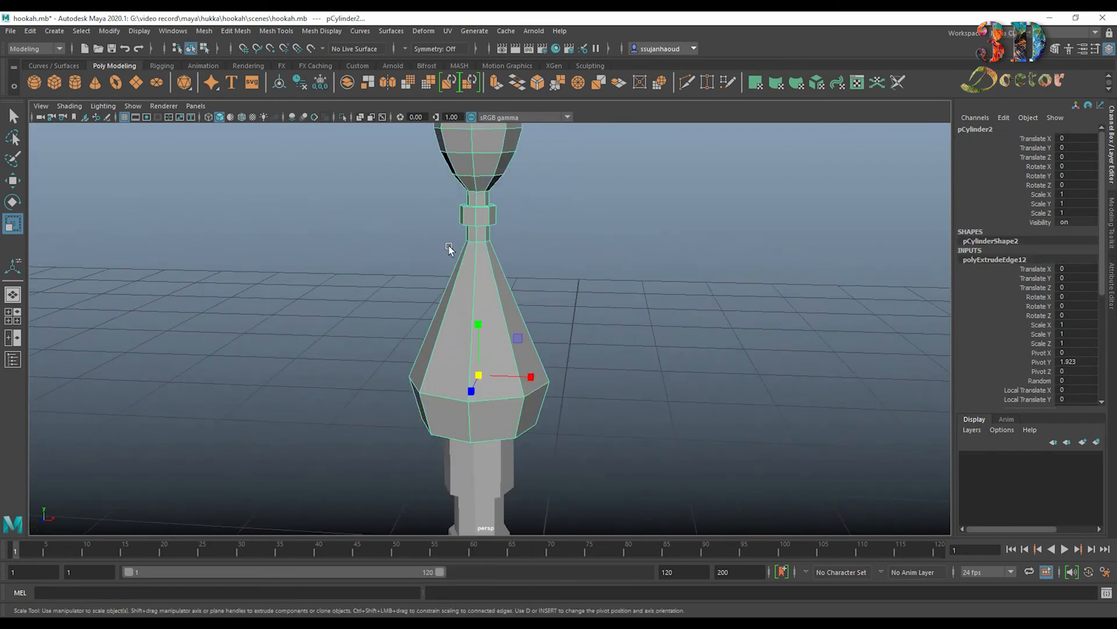
# Create a polygon cylinder with 8 axis subdivisions.
pyautogui.click(77, 86)
pyautogui.scroll(-8, 612, 363)
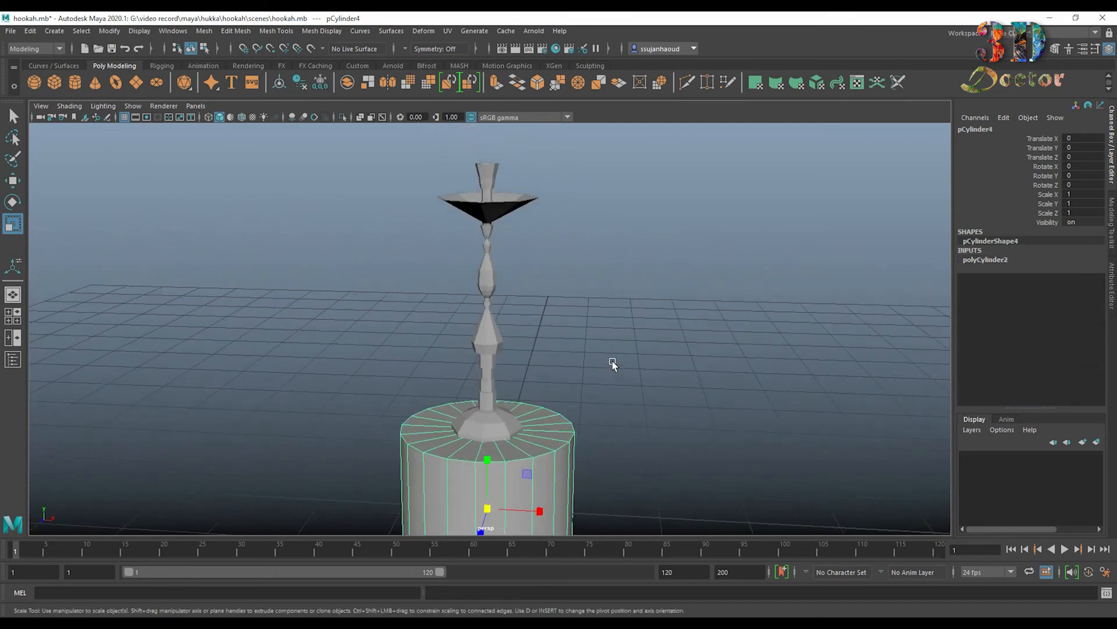
pyautogui.scroll(-3, 612, 363)
pyautogui.click(986, 259)
pyautogui.click(1034, 287)
pyautogui.moveTo(791, 313); pyautogui.dragTo(716, 314, button='middle')
pyautogui.scroll(3, 557, 447)
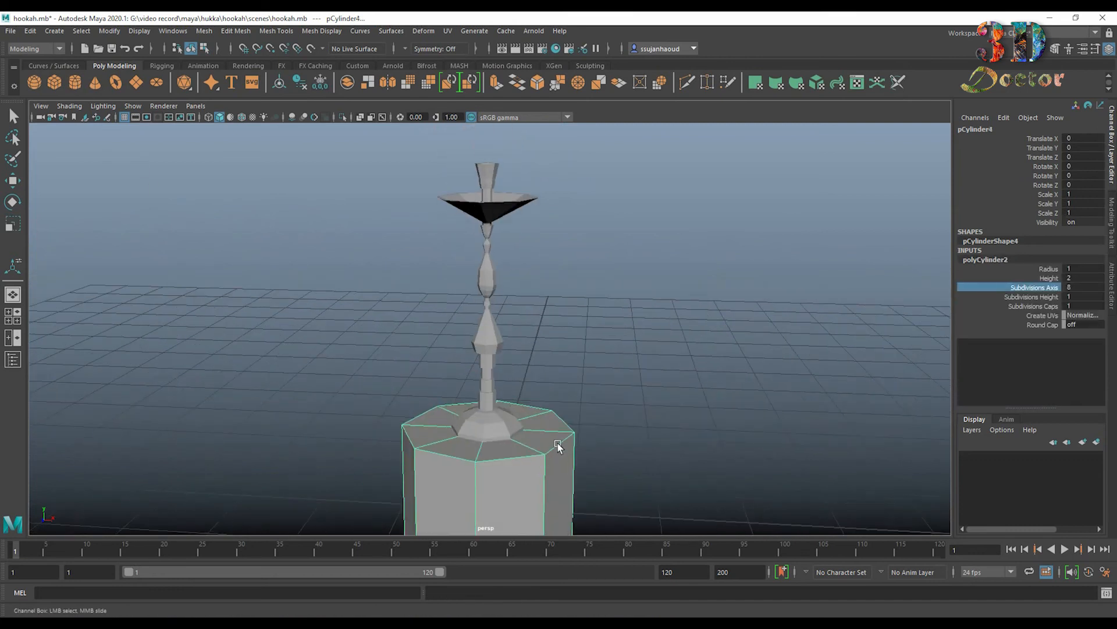
# Raise the new cylinder to Translate Y 2.214 at the stem's cone, and scale it uniformly to 0.13.
pyautogui.press('w')
pyautogui.moveTo(486, 457); pyautogui.dragTo(510, 274)
pyautogui.press('r')
pyautogui.moveTo(491, 325); pyautogui.dragTo(359, 330)
pyautogui.scroll(3, 558, 330)
# Move the cylinder out beside the stem to Translate X 0.399, and scale it to 0.036 wide and 0.081 in Y.
pyautogui.press('w')
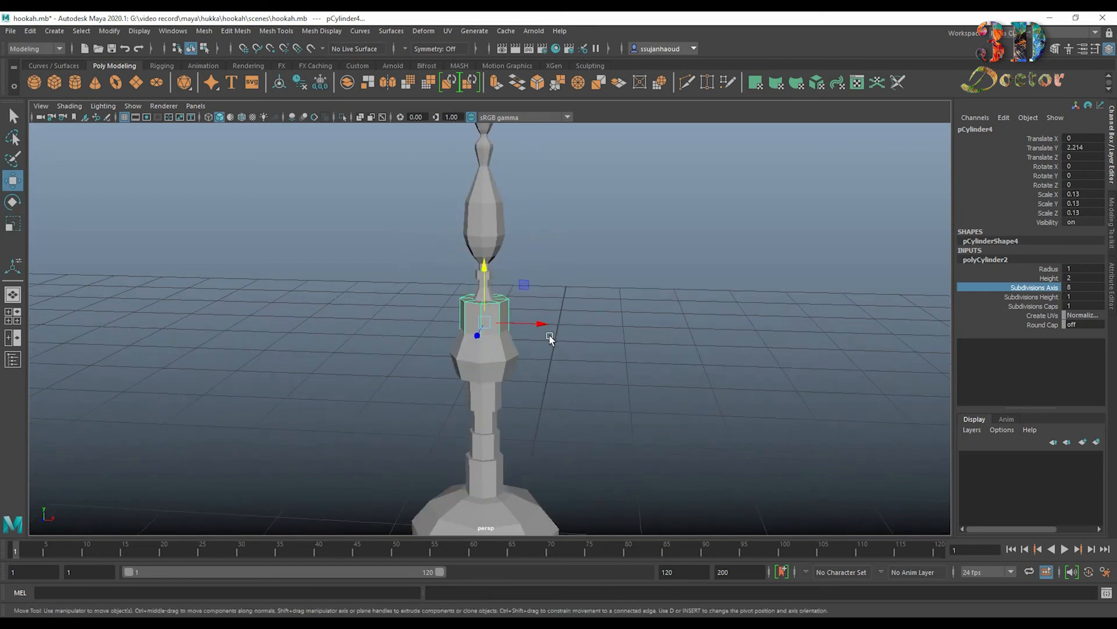
pyautogui.moveTo(545, 327)
pyautogui.mouseDown()
pyautogui.moveTo(606, 340)
pyautogui.moveTo(538, 328)
pyautogui.mouseUp()
pyautogui.press('r')
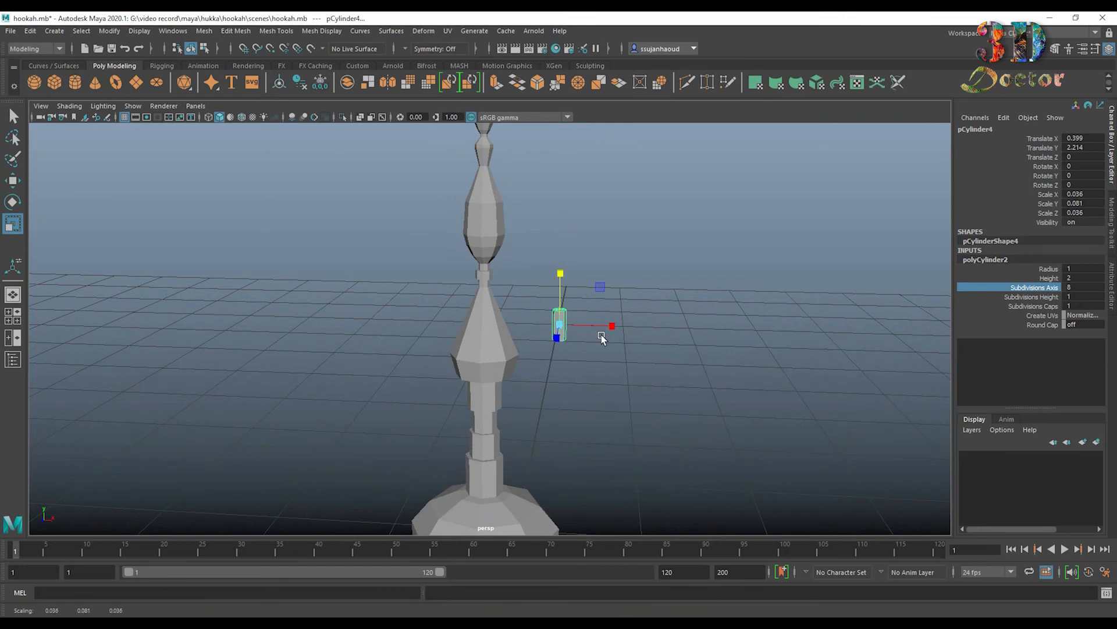
# Delete the small cylinder's top and bottom cap faces, and display wireframe over the shaded models.
pyautogui.scroll(6, 602, 336)
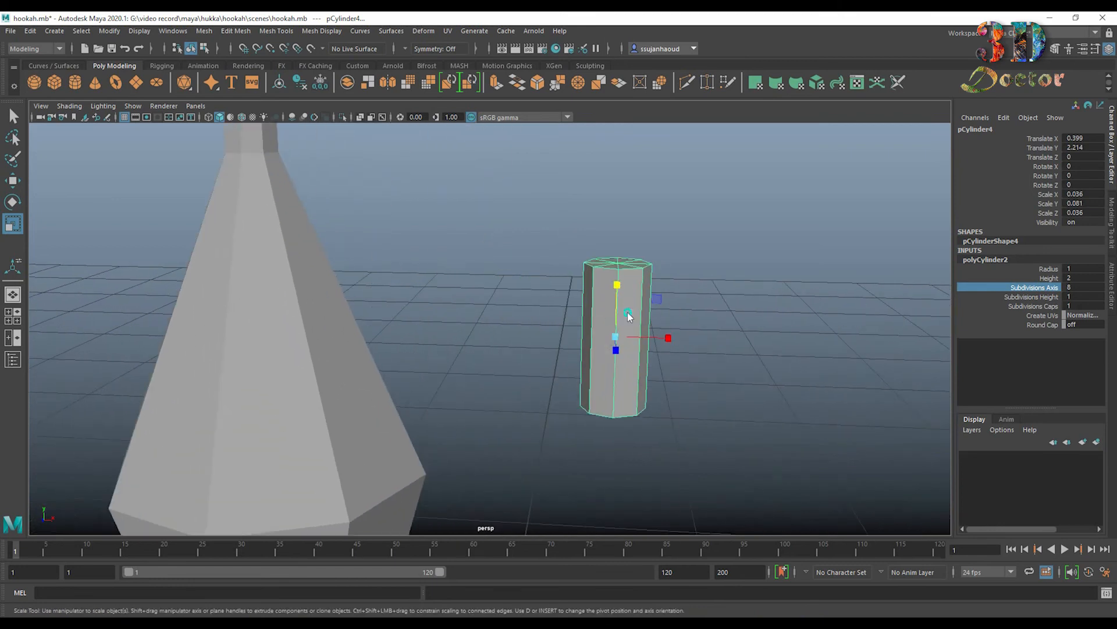
pyautogui.moveTo(628, 316); pyautogui.dragTo(616, 349, button='right')
pyautogui.moveTo(526, 204); pyautogui.dragTo(706, 499)
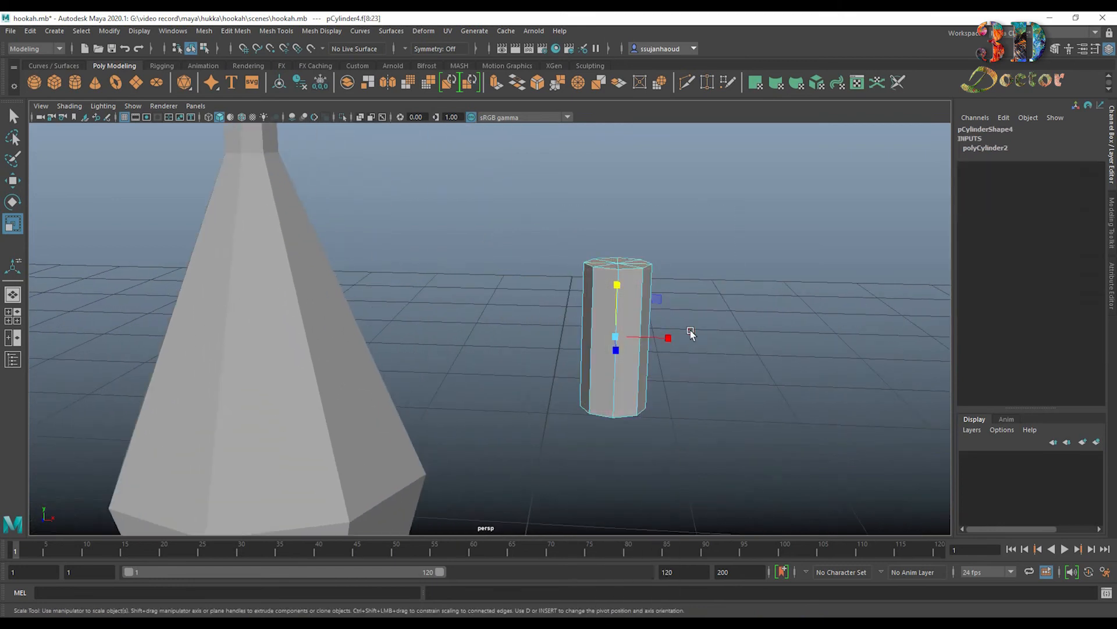
pyautogui.press('Delete')
pyautogui.click(242, 117)
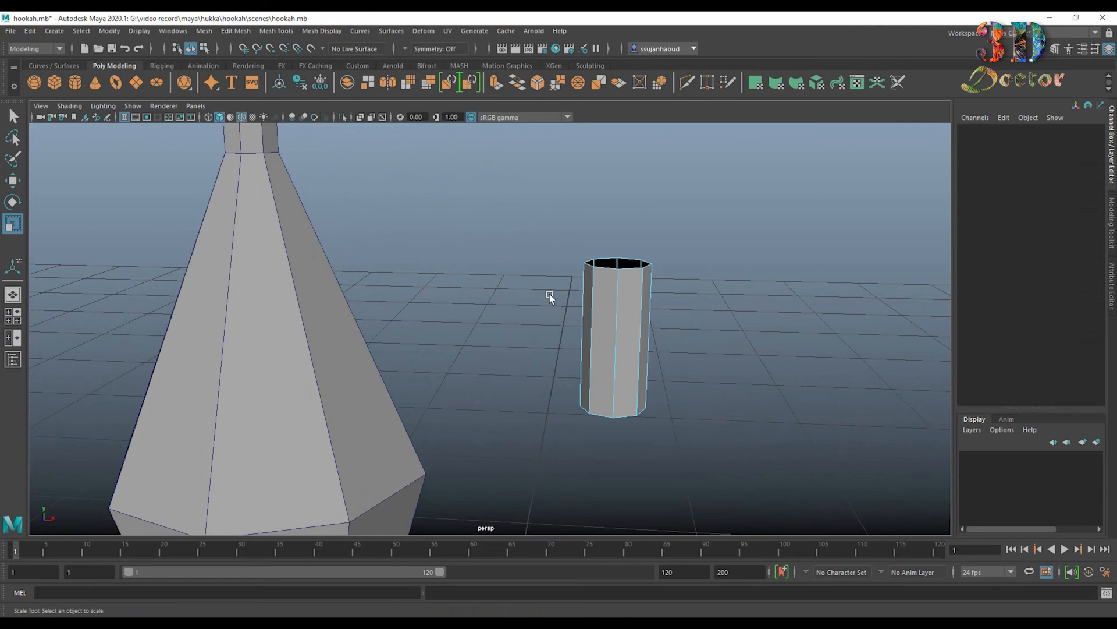
# Return the open cylinder to object mode and scale it down uniformly to 0.028 wide and 0.063 in Y.
pyautogui.scroll(2, 640, 300)
pyautogui.moveTo(640, 300)
pyautogui.mouseDown(button='right')
pyautogui.moveTo(658, 294)
pyautogui.moveTo(713, 321)
pyautogui.mouseUp(button='right')
pyautogui.keyDown('alt'); pyautogui.moveTo(713, 321); pyautogui.dragTo(494, 323); pyautogui.keyUp('alt')
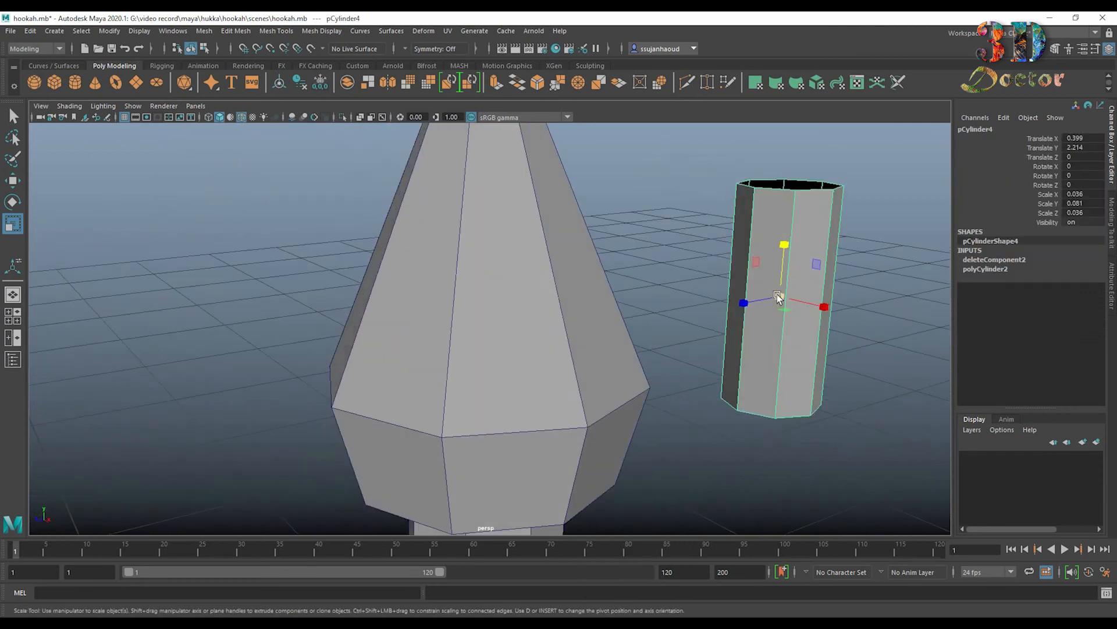
pyautogui.moveTo(781, 297); pyautogui.dragTo(775, 310)
pyautogui.keyDown('alt'); pyautogui.moveTo(663, 346); pyautogui.dragTo(616, 343); pyautogui.keyUp('alt')
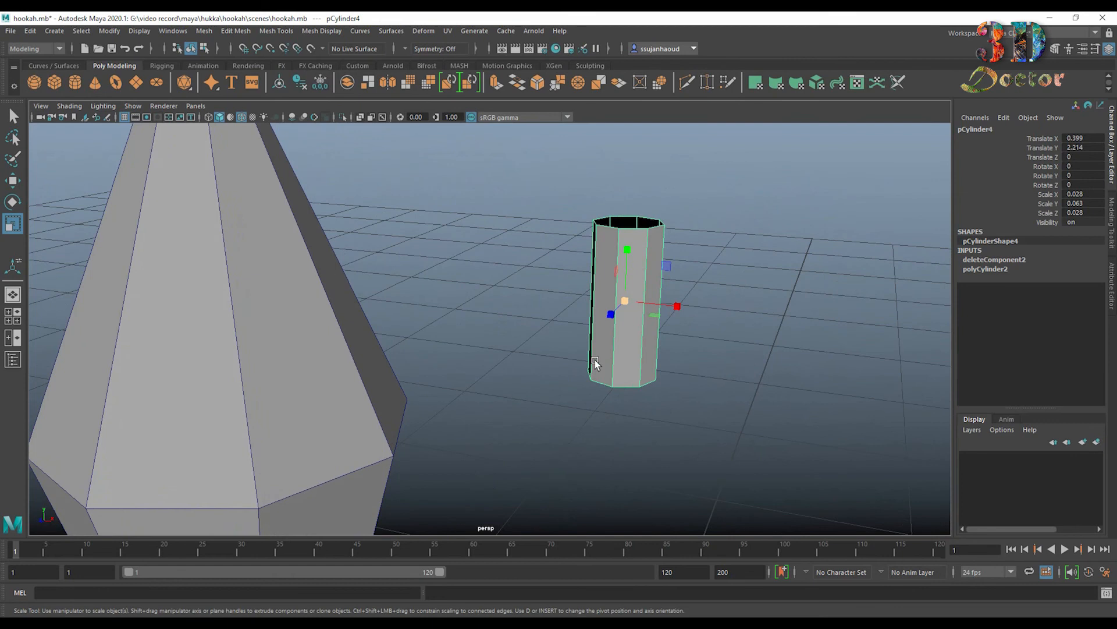
# Place the open cylinder and a duplicate on opposite sides of the cone, at Translate X 0.13 and -0.145.
pyautogui.press('w')
pyautogui.moveTo(681, 303); pyautogui.dragTo(338, 298)
pyautogui.hotkey('ctrl', 'd')
pyautogui.moveTo(637, 291)
pyautogui.keyDown('alt'); pyautogui.mouseDown()
pyautogui.moveTo(648, 292)
pyautogui.moveTo(603, 277)
pyautogui.moveTo(627, 275)
pyautogui.moveTo(640, 288)
pyautogui.mouseUp(); pyautogui.keyUp('alt')
# Tilt the original cylinder to Rotate Z -48.699 and seat its base in the cone at Translate X 0.152, Translate Y 2.222.
pyautogui.click(609, 260)
pyautogui.press('e')
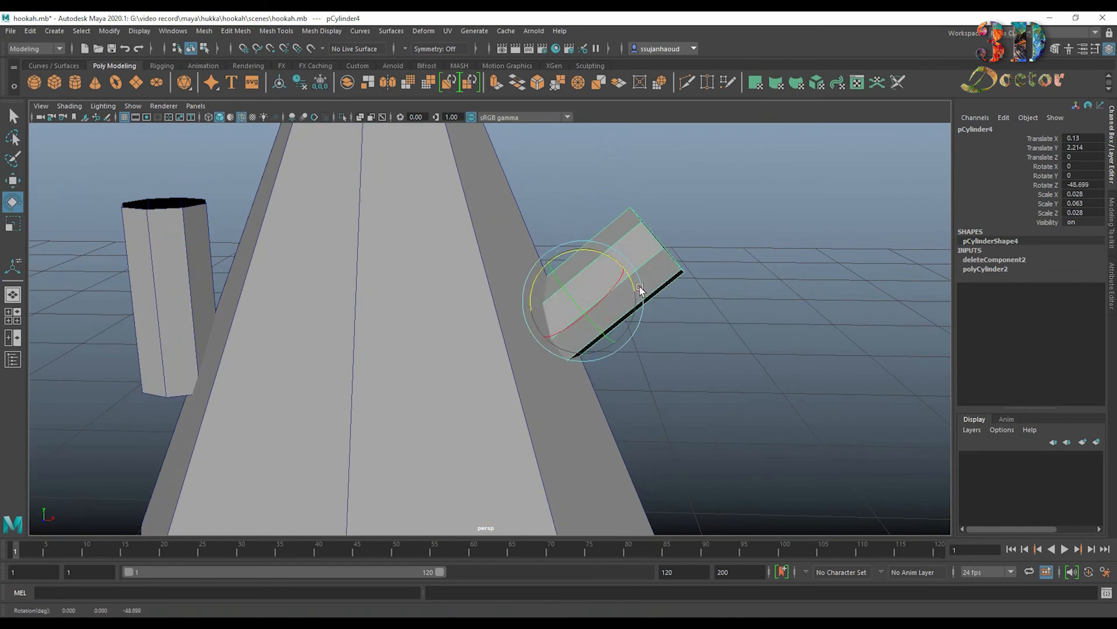
pyautogui.click(209, 117)
pyautogui.moveTo(546, 326)
pyautogui.keyDown('alt'); pyautogui.mouseDown()
pyautogui.moveTo(551, 284)
pyautogui.moveTo(605, 287)
pyautogui.moveTo(553, 326)
pyautogui.mouseUp(); pyautogui.keyUp('alt')
pyautogui.press('w')
pyautogui.moveTo(518, 288); pyautogui.dragTo(519, 281)
pyautogui.moveTo(544, 321); pyautogui.dragTo(601, 297)
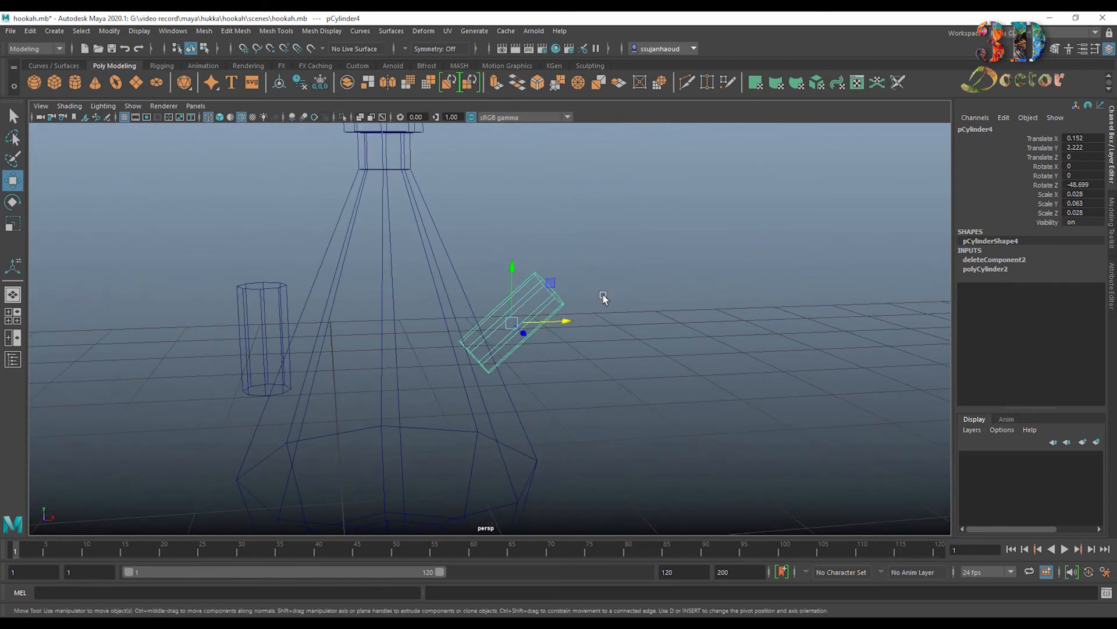
pyautogui.click(220, 117)
pyautogui.moveTo(208, 148)
pyautogui.keyDown('alt'); pyautogui.mouseDown()
pyautogui.moveTo(463, 309)
pyautogui.moveTo(458, 320)
pyautogui.moveTo(481, 309)
pyautogui.mouseUp(); pyautogui.keyUp('alt')
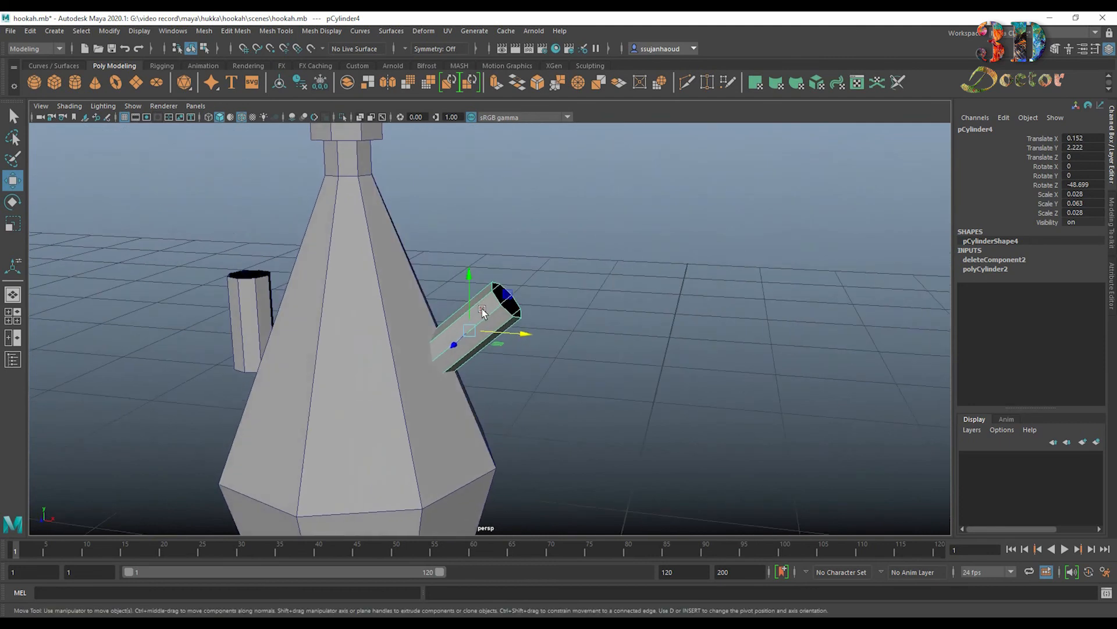
# Insert an edge loop around the stem's cone at the tilted tube's base, and return the stem to object mode.
pyautogui.scroll(3, 482, 308)
pyautogui.keyDown('alt'); pyautogui.moveTo(429, 344); pyautogui.dragTo(542, 289, button='middle'); pyautogui.keyUp('alt')
pyautogui.click(479, 221)
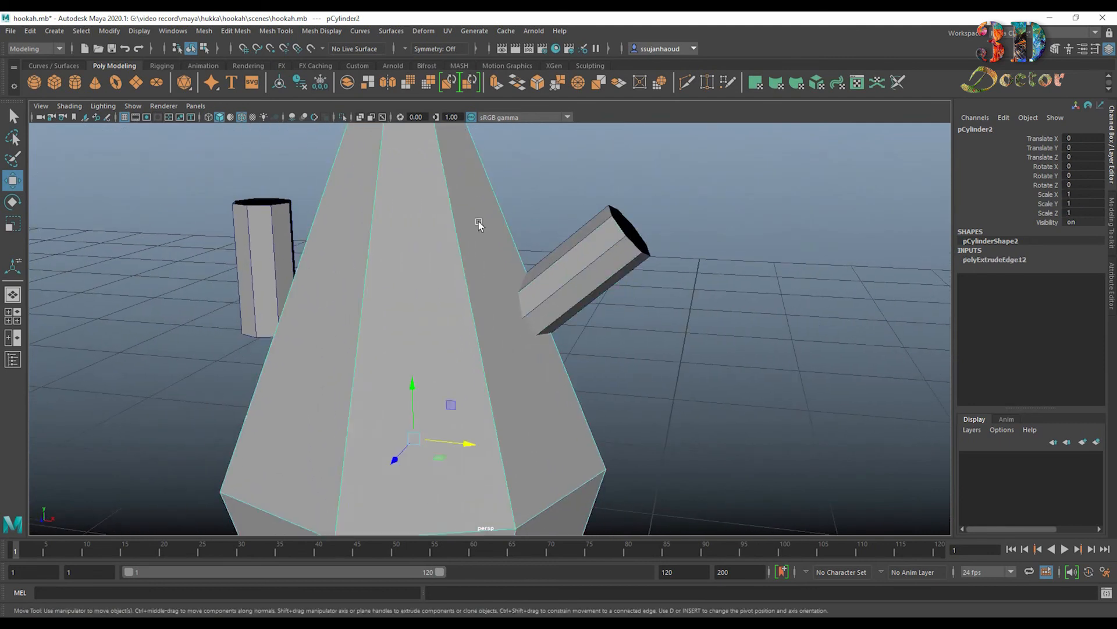
pyautogui.click(686, 82)
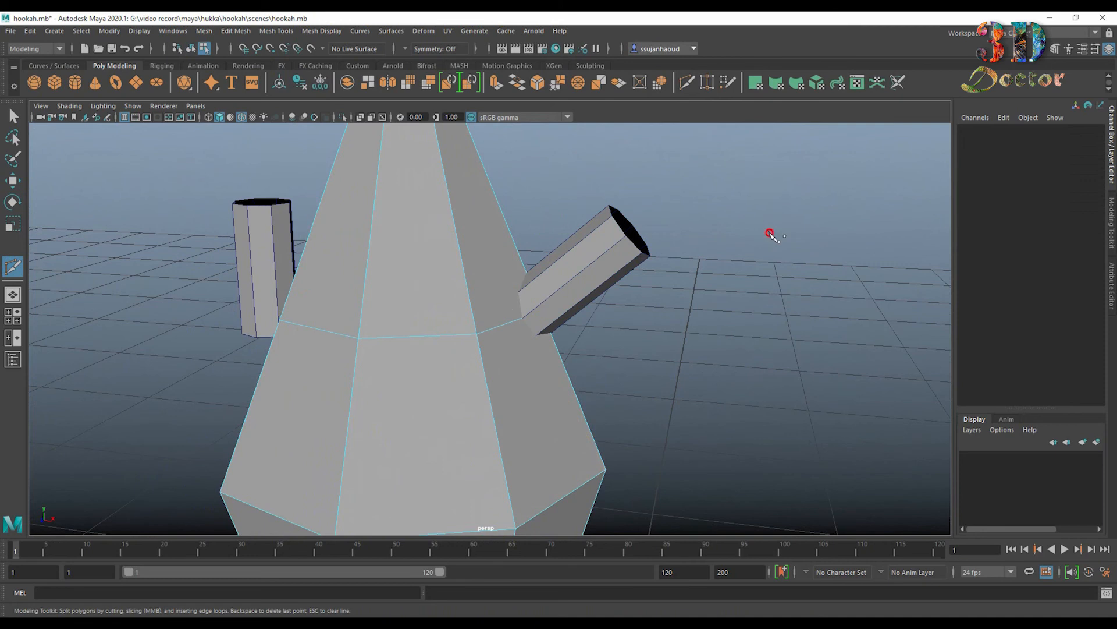
pyautogui.keyDown('alt'); pyautogui.moveTo(770, 234); pyautogui.dragTo(800, 230); pyautogui.keyUp('alt')
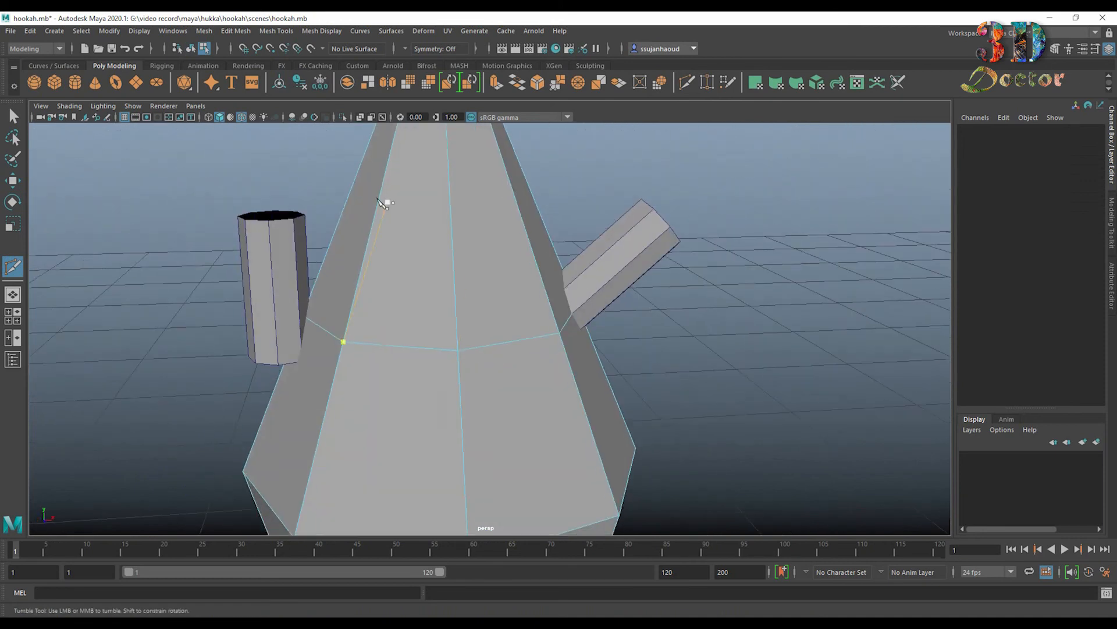
pyautogui.click(13, 114)
pyautogui.moveTo(379, 265); pyautogui.dragTo(406, 247, button='right')
# Tilt the duplicate tube outward from the cone to Rotate Z 51.494.
pyautogui.click(271, 267)
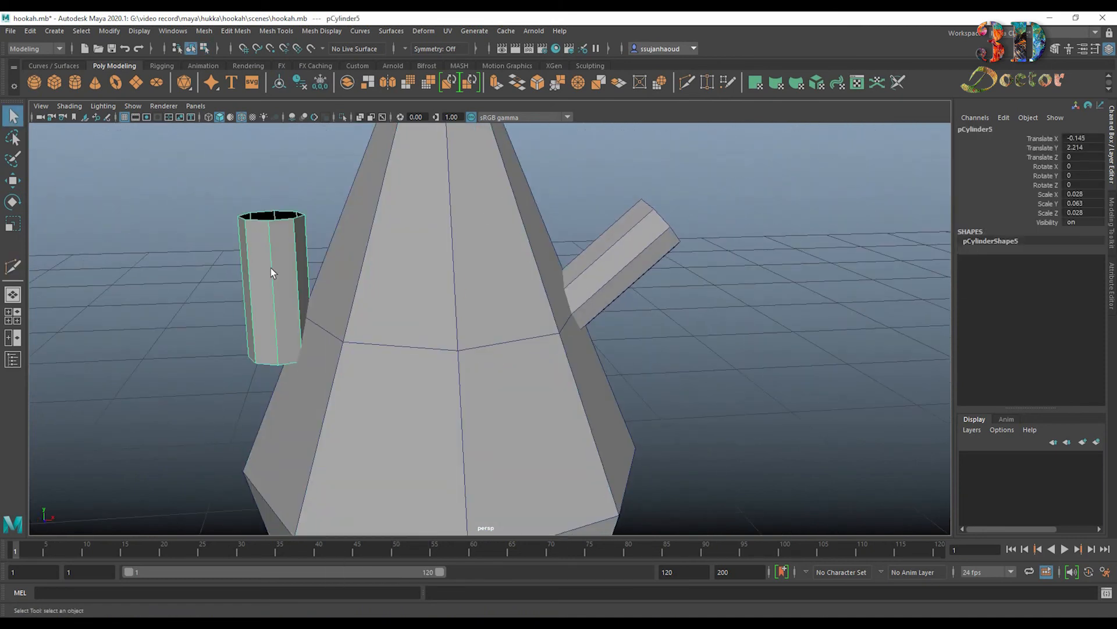
pyautogui.press('e')
pyautogui.moveTo(298, 248); pyautogui.dragTo(564, 325)
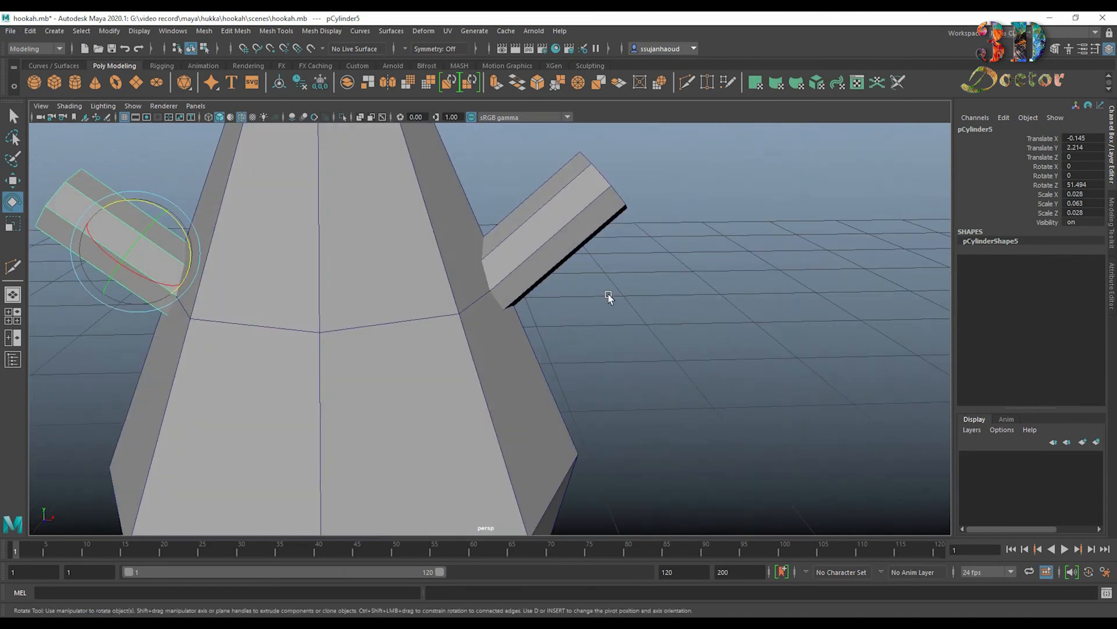
# Insert two more edge loops around the cone, one above and one below the existing loop, and return to object mode.
pyautogui.press('f')
pyautogui.keyDown('alt'); pyautogui.moveTo(803, 331); pyautogui.dragTo(518, 309, button='middle'); pyautogui.keyUp('alt')
pyautogui.scroll(-7, 518, 309)
pyautogui.click(414, 284)
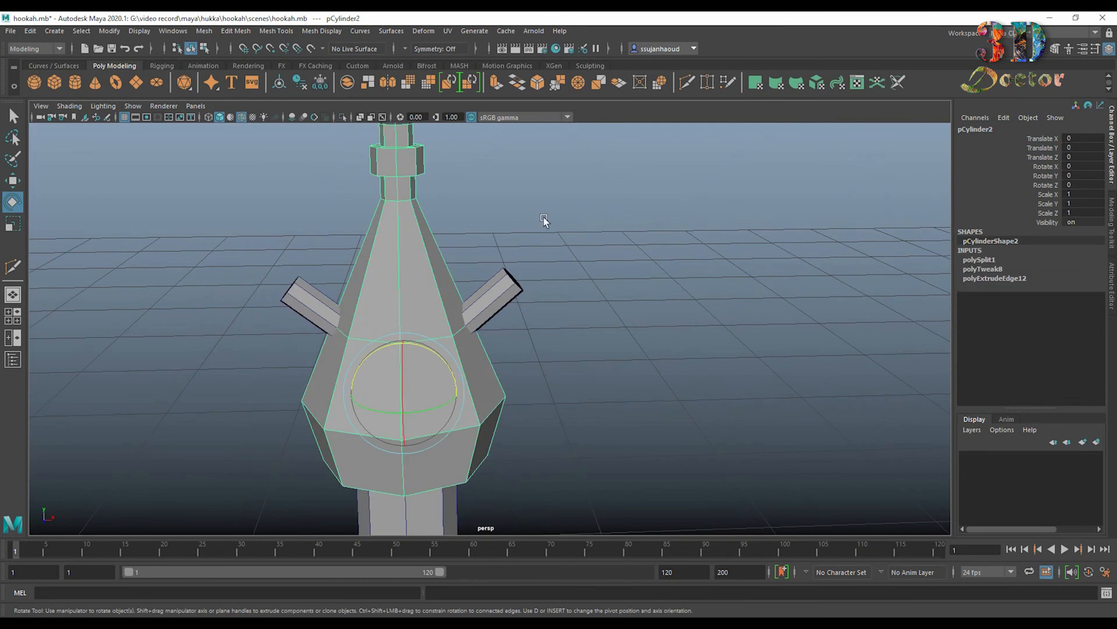
pyautogui.click(12, 266)
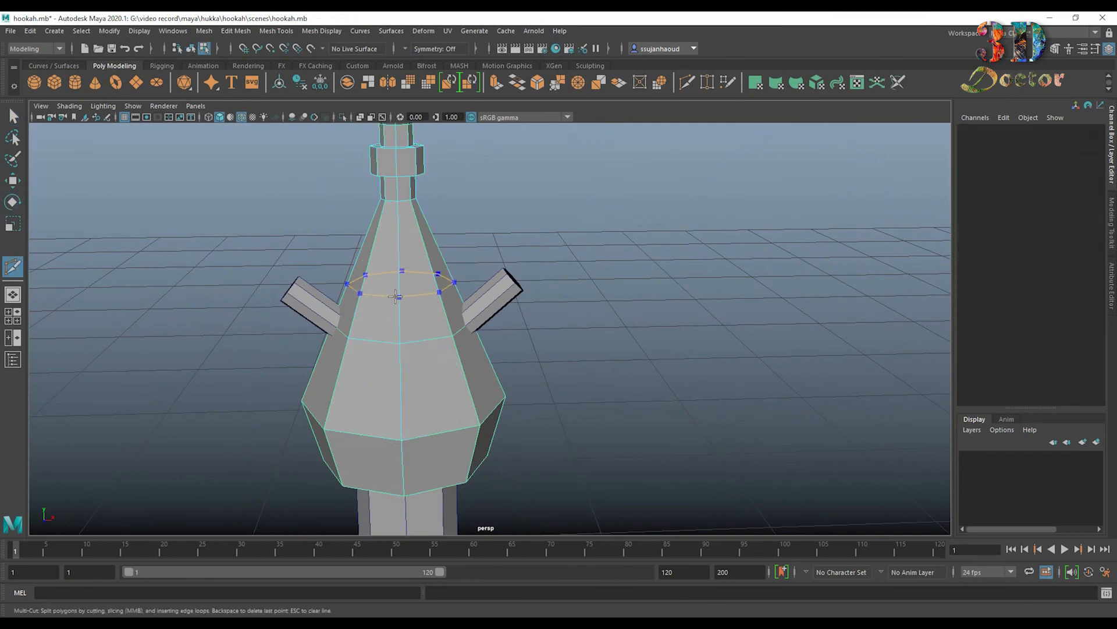
pyautogui.scroll(3, 669, 271)
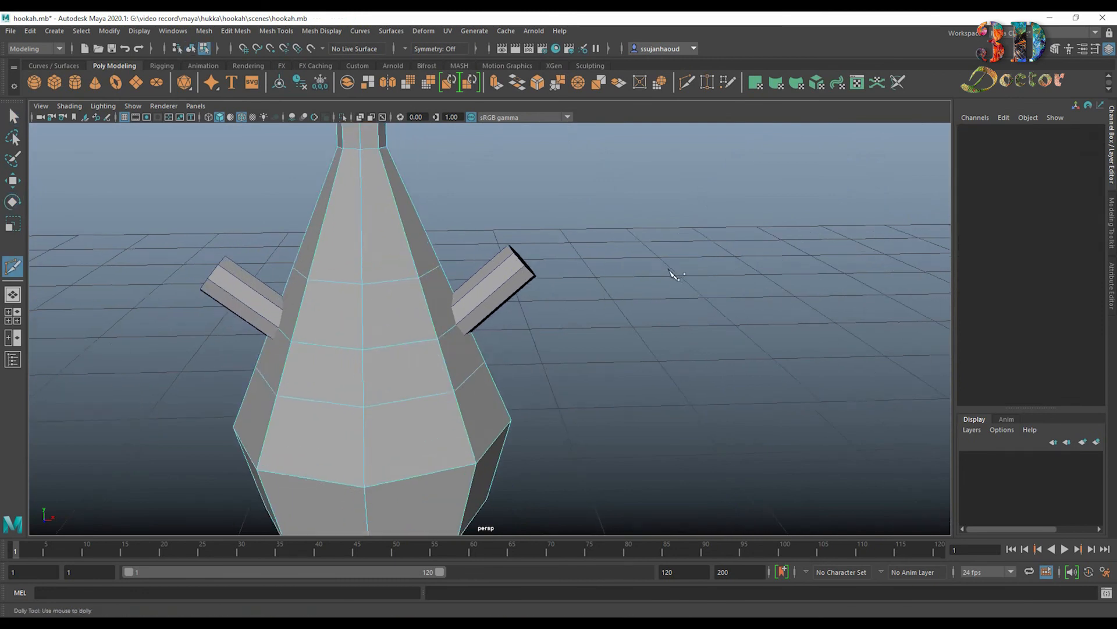
pyautogui.keyDown('alt'); pyautogui.moveTo(576, 303); pyautogui.dragTo(681, 307, button='middle'); pyautogui.keyUp('alt')
pyautogui.keyDown('alt'); pyautogui.moveTo(681, 307); pyautogui.dragTo(448, 327); pyautogui.keyUp('alt')
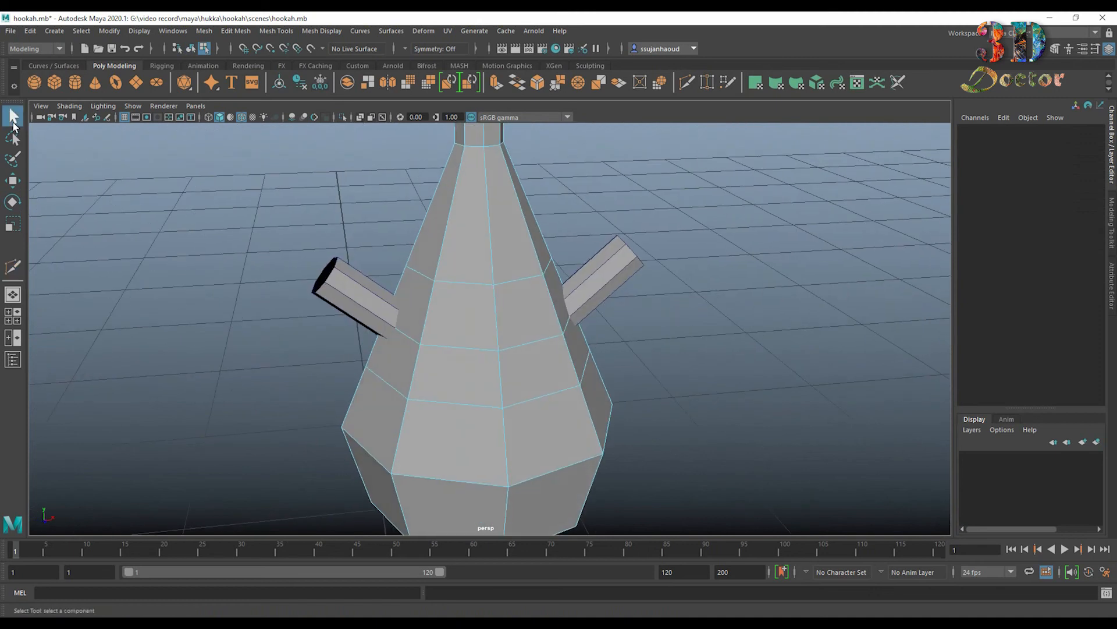
pyautogui.moveTo(456, 302); pyautogui.dragTo(653, 154, button='right')
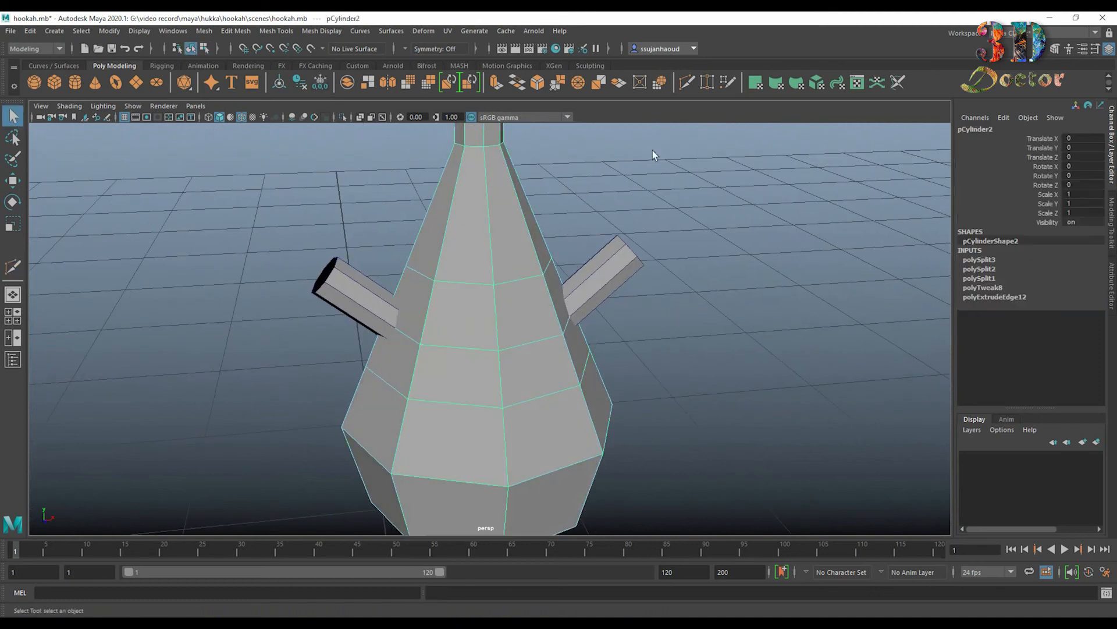
# Delete the construction history of the stem and of both side tubes.
pyautogui.click(32, 31)
pyautogui.moveTo(175, 168)
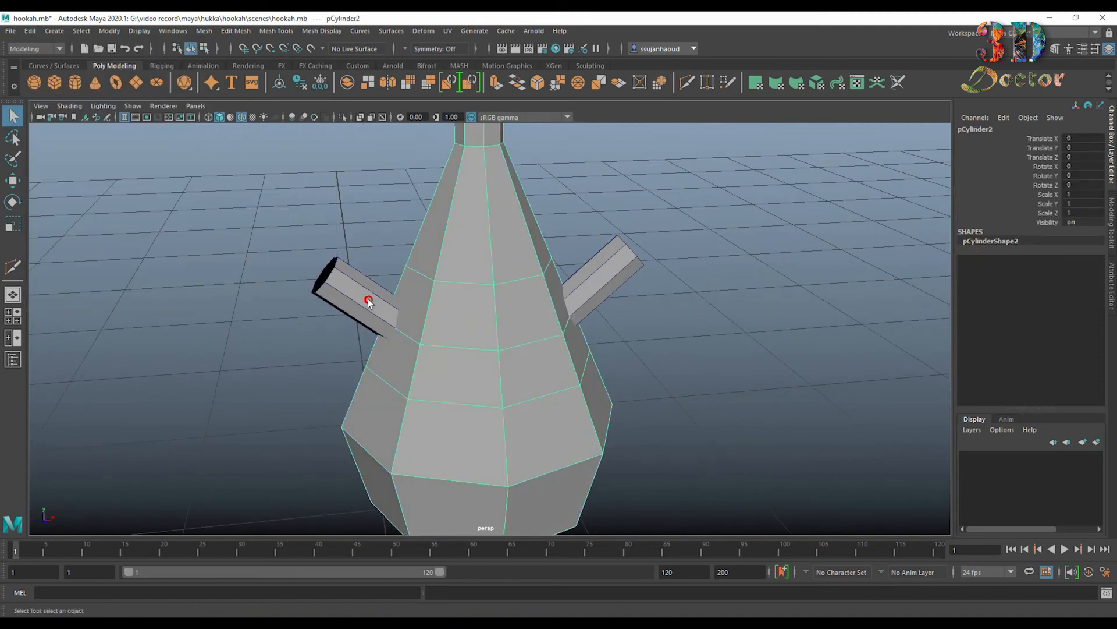
pyautogui.click(618, 263)
pyautogui.click(29, 31)
pyautogui.moveTo(104, 167)
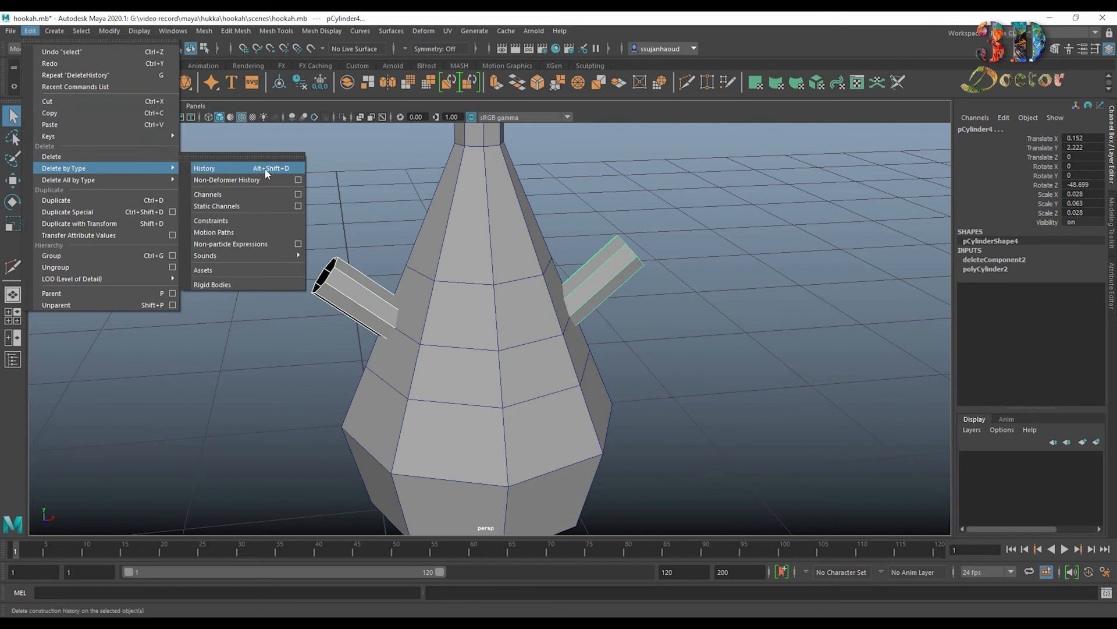
pyautogui.click(266, 171)
# Join the stem and both side tubes into one mesh with a Boolean Union.
pyautogui.scroll(1, 693, 337)
pyautogui.click(553, 317)
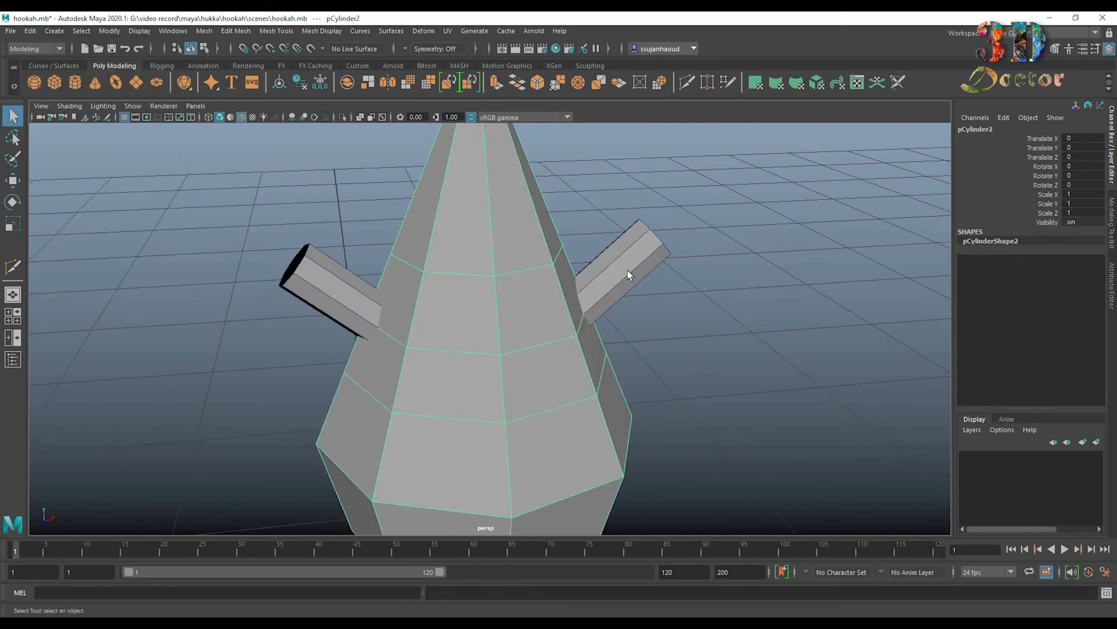
pyautogui.keyDown('shift'); pyautogui.click(627, 270); pyautogui.keyUp('shift')
pyautogui.keyDown('shift'); pyautogui.click(332, 292); pyautogui.keyUp('shift')
pyautogui.click(204, 30)
pyautogui.moveTo(248, 63)
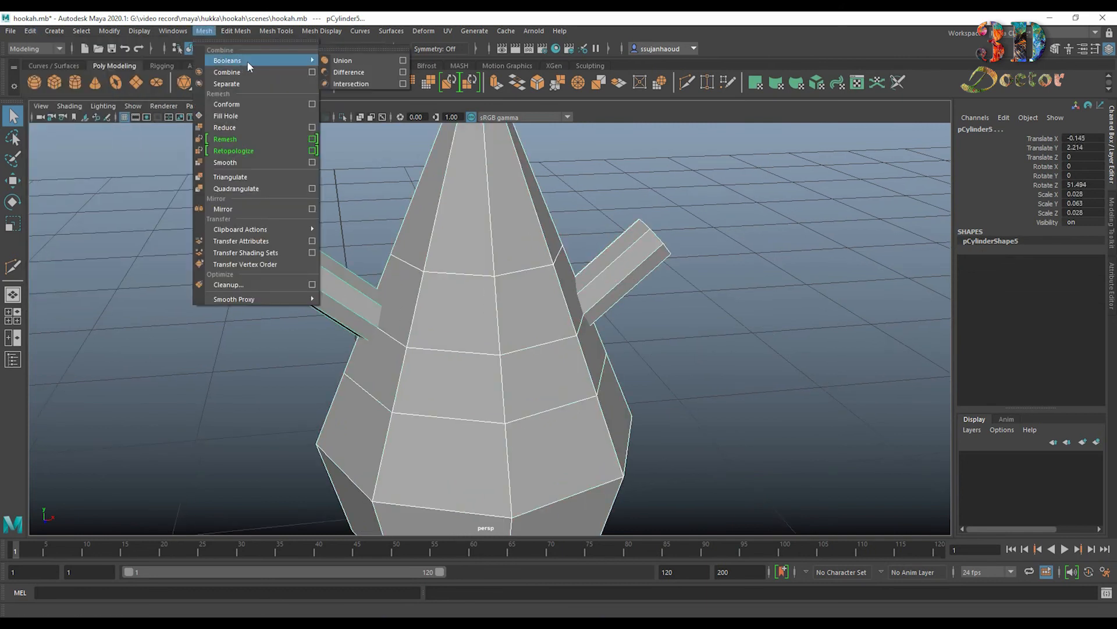
pyautogui.click(352, 60)
# Multi-Cut edges from one tube's upper and lower base corners to the nearest edge-loop vertices on one side of it.
pyautogui.keyDown('alt'); pyautogui.moveTo(748, 247); pyautogui.dragTo(666, 252); pyautogui.keyUp('alt')
pyautogui.scroll(4, 666, 250)
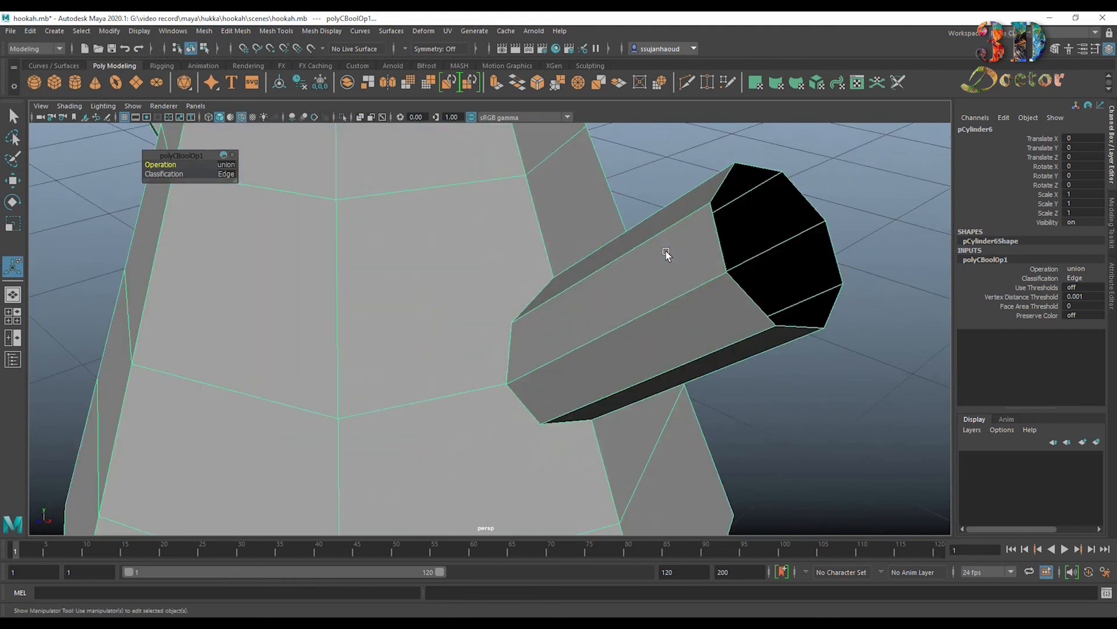
pyautogui.click(687, 82)
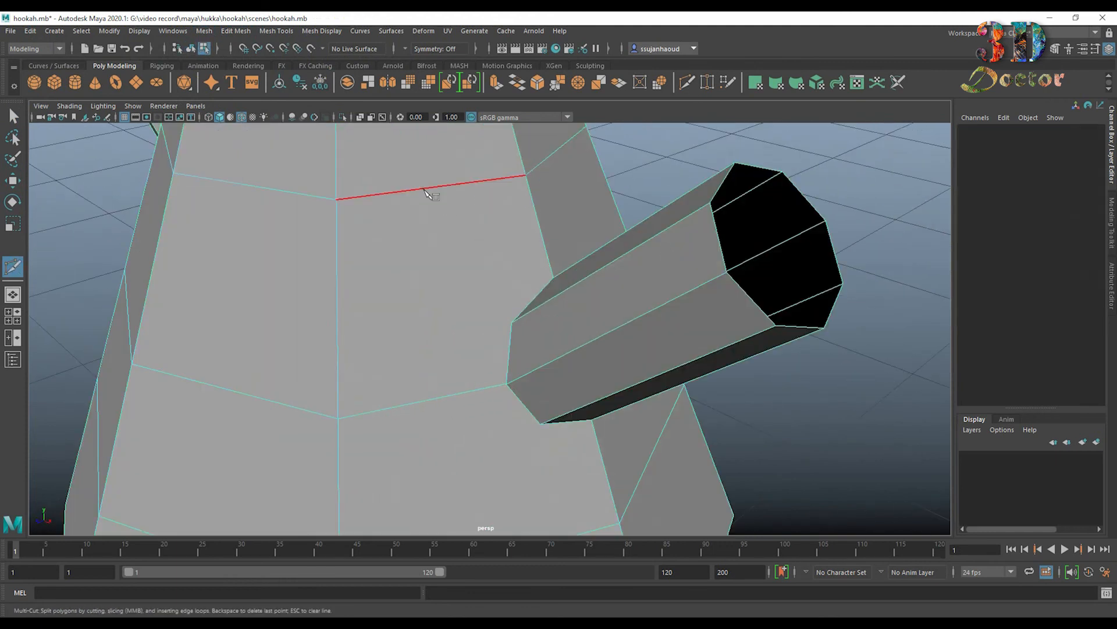
pyautogui.rightClick(520, 319)
pyautogui.keyDown('alt'); pyautogui.moveTo(530, 423); pyautogui.dragTo(493, 272, button='middle'); pyautogui.keyUp('alt')
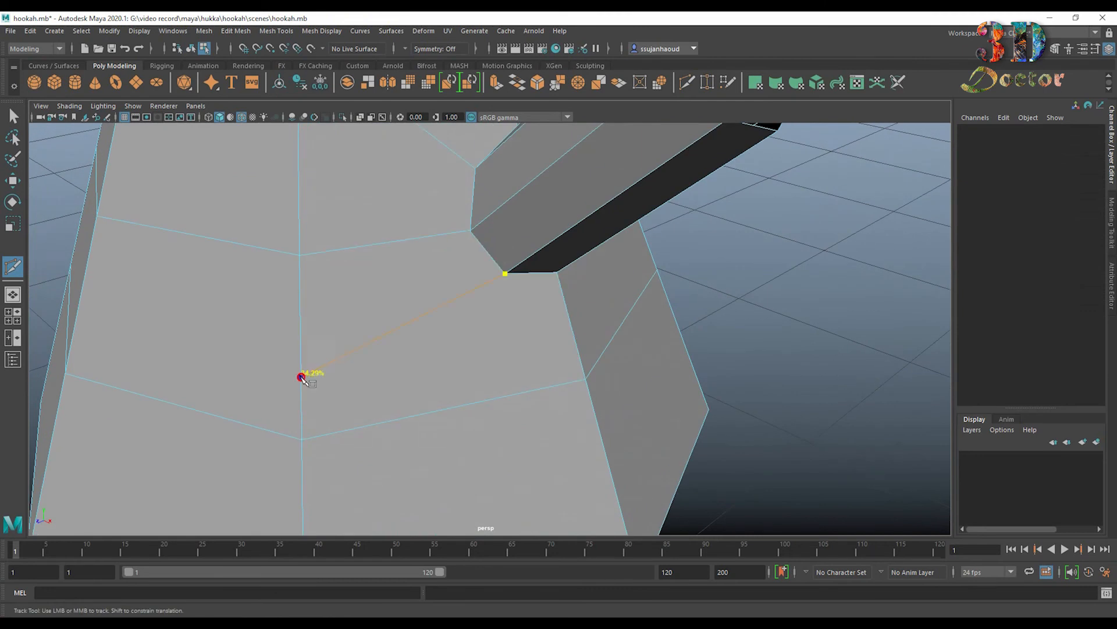
# Cut matching edges on the other side of the same tube, linking its lower and upper base corners to the edge-loop vertices.
pyautogui.keyDown('alt'); pyautogui.moveTo(618, 324); pyautogui.dragTo(396, 233); pyautogui.keyUp('alt')
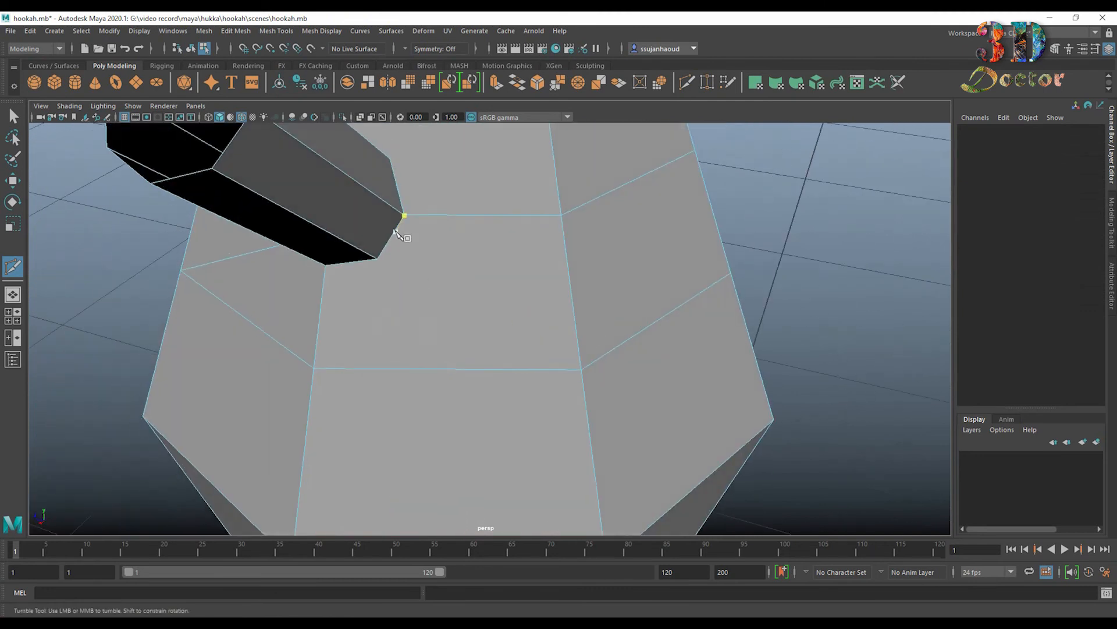
pyautogui.click(379, 258)
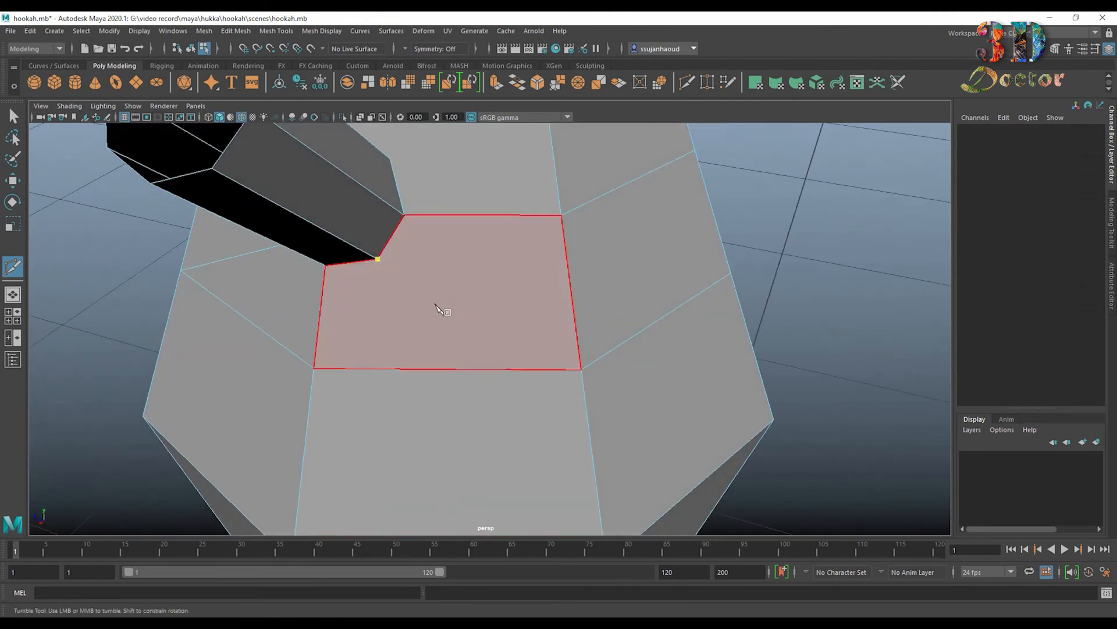
pyautogui.click(581, 371)
pyautogui.rightClick(583, 386)
pyautogui.click(561, 216)
pyautogui.keyDown('alt'); pyautogui.moveTo(527, 251); pyautogui.dragTo(441, 414, button='middle'); pyautogui.keyUp('alt')
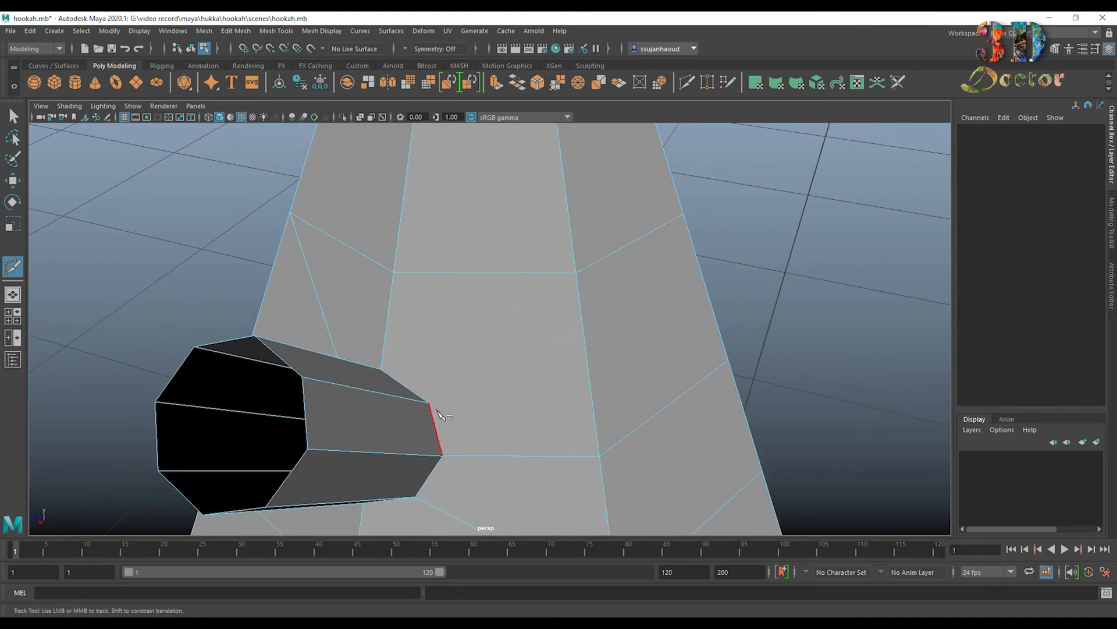
pyautogui.click(429, 402)
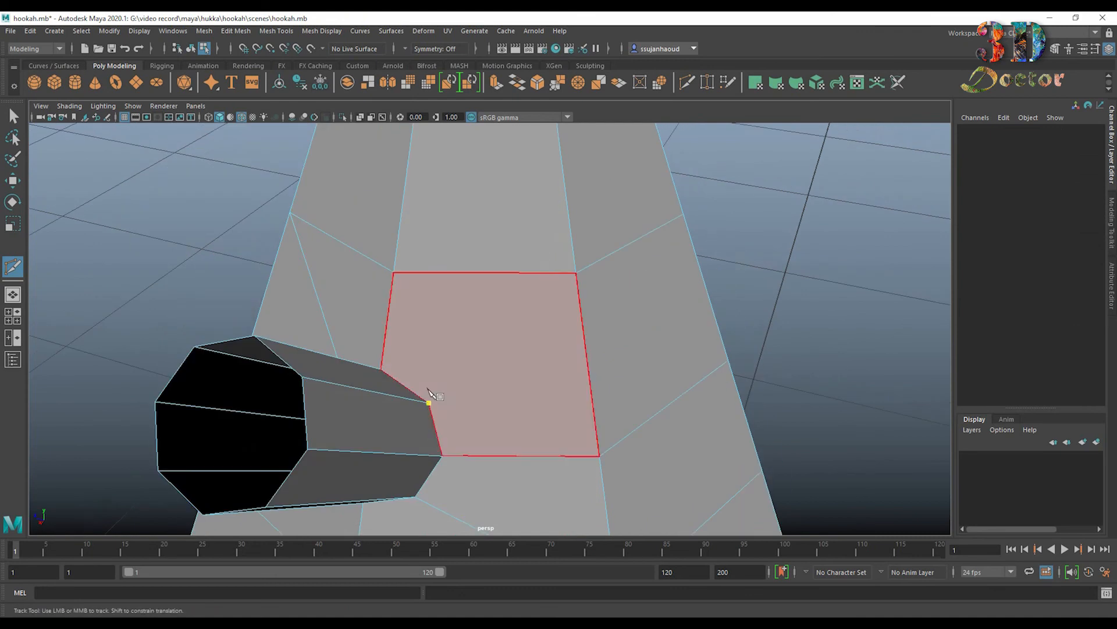
pyautogui.rightClick(591, 295)
# Connect the second tube's upper and lower base corners to the neighbouring edge-loop vertices on one side with Multi-Cut.
pyautogui.scroll(-5, 443, 302)
pyautogui.keyDown('alt'); pyautogui.moveTo(396, 355); pyautogui.dragTo(614, 365); pyautogui.keyUp('alt')
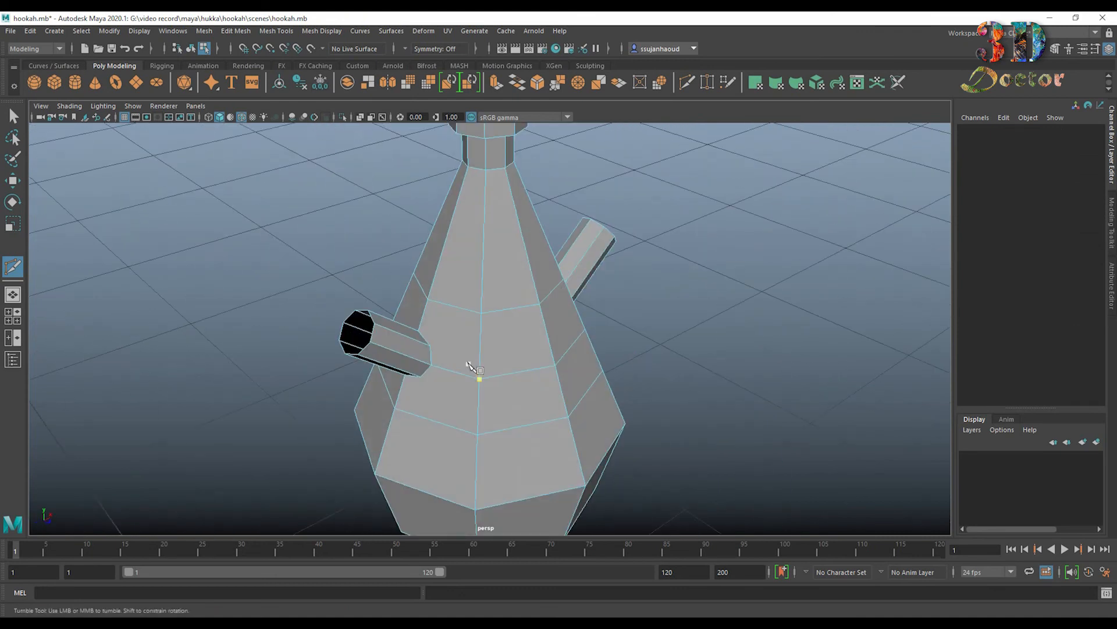
pyautogui.scroll(3, 365, 384)
pyautogui.click(472, 296)
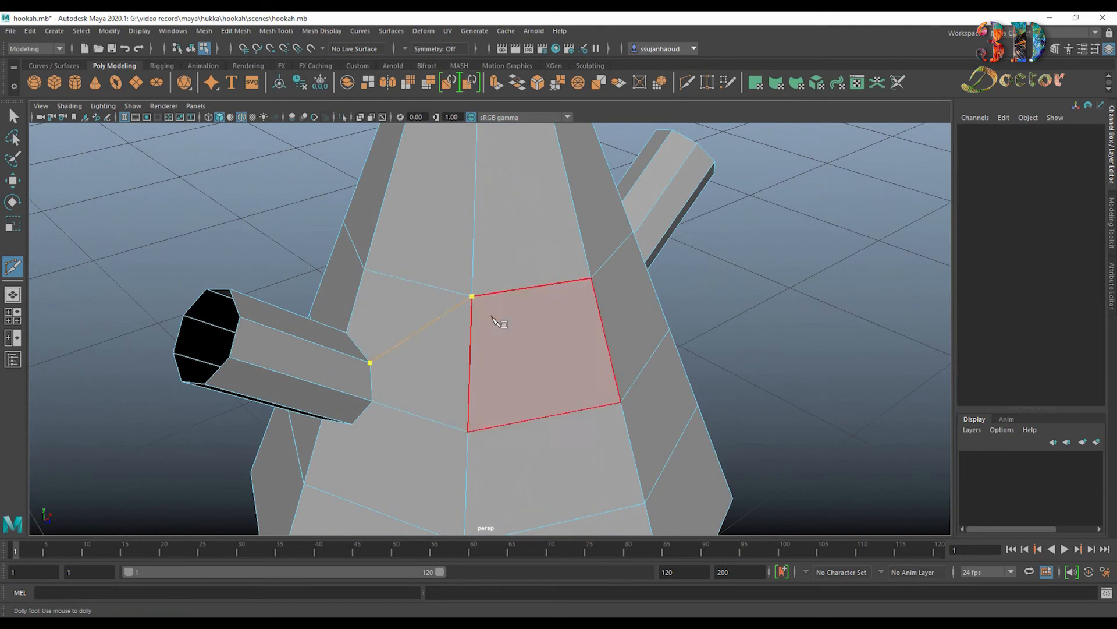
pyautogui.click(353, 426)
pyautogui.keyDown('alt'); pyautogui.moveTo(420, 432); pyautogui.dragTo(422, 278, button='middle'); pyautogui.keyUp('alt')
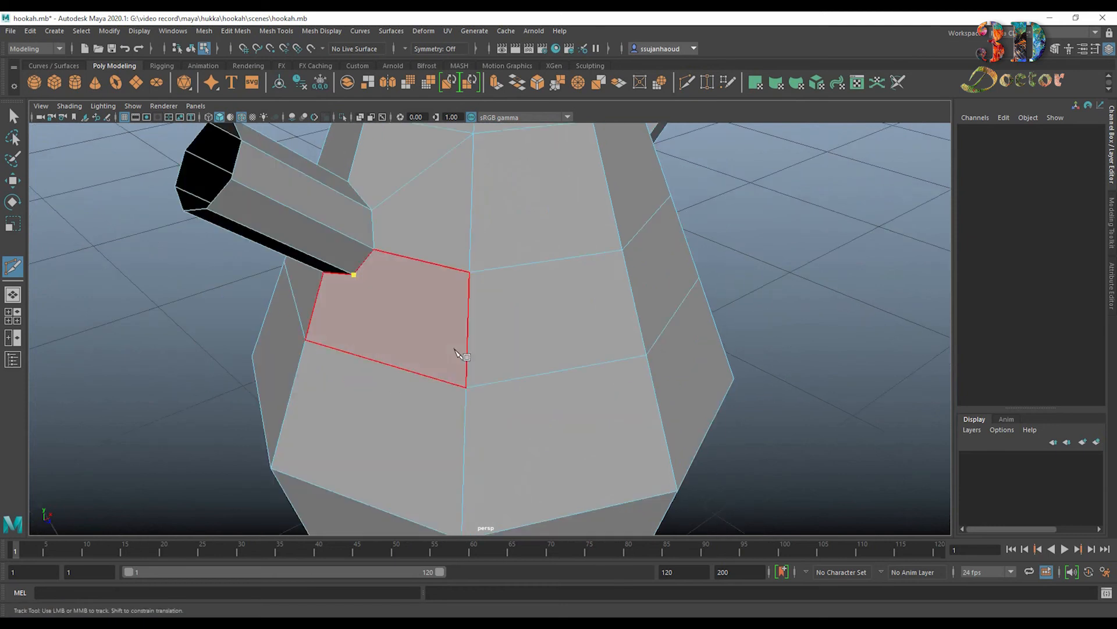
pyautogui.click(466, 387)
pyautogui.rightClick(466, 420)
# Cut the matching Multi-Cut edges on the second tube's other side, from its lower and upper base corners to the edge-loop vertices.
pyautogui.keyDown('alt'); pyautogui.moveTo(300, 381); pyautogui.dragTo(489, 320); pyautogui.keyUp('alt')
pyautogui.click(492, 309)
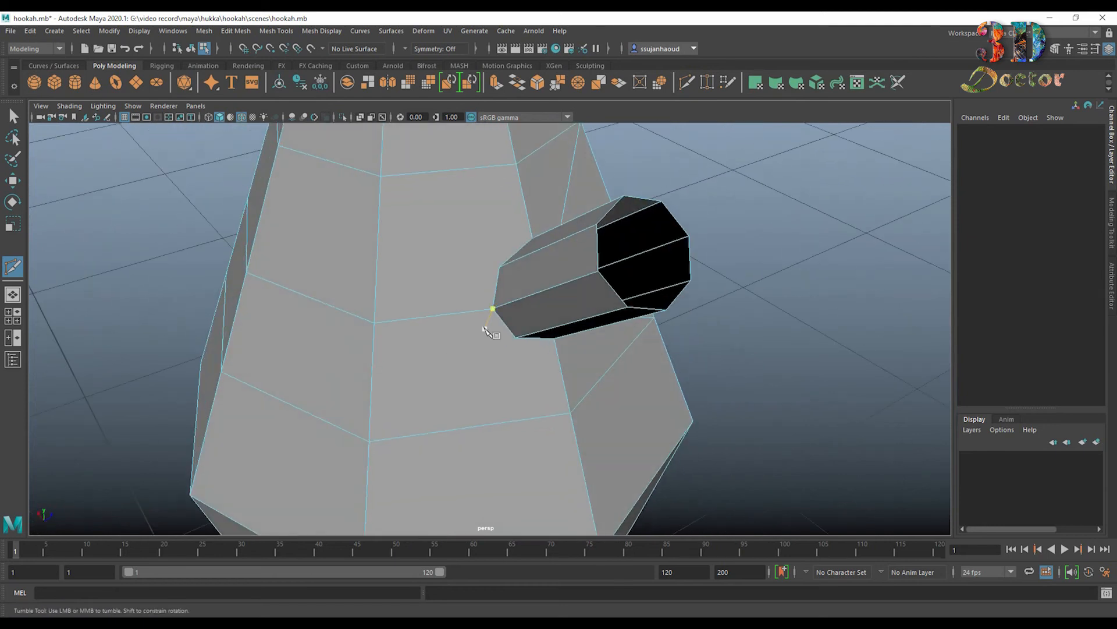
pyautogui.click(514, 335)
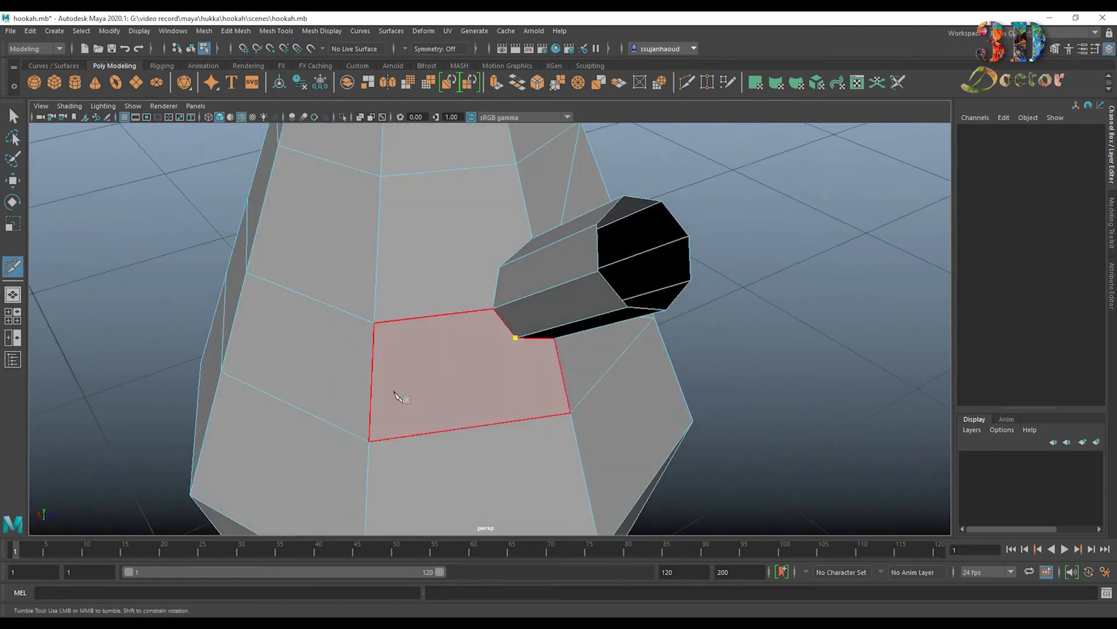
pyautogui.rightClick(378, 473)
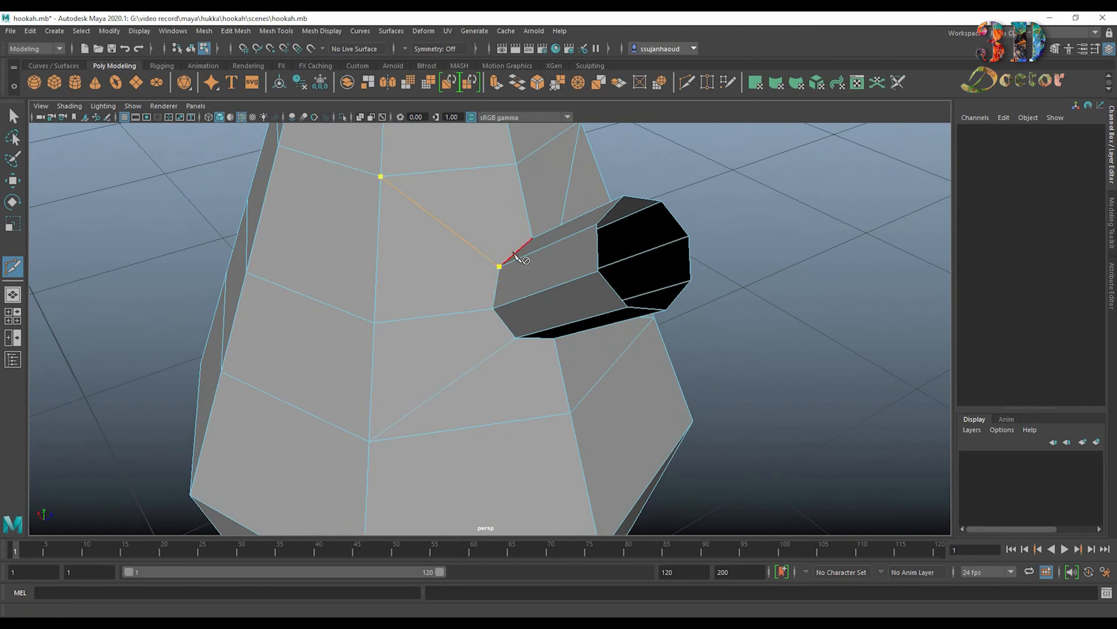
pyautogui.keyDown('alt'); pyautogui.moveTo(763, 196); pyautogui.dragTo(500, 293); pyautogui.keyUp('alt')
pyautogui.keyDown('alt'); pyautogui.moveTo(499, 292); pyautogui.dragTo(576, 240, button='middle'); pyautogui.keyUp('alt')
pyautogui.click(13, 116)
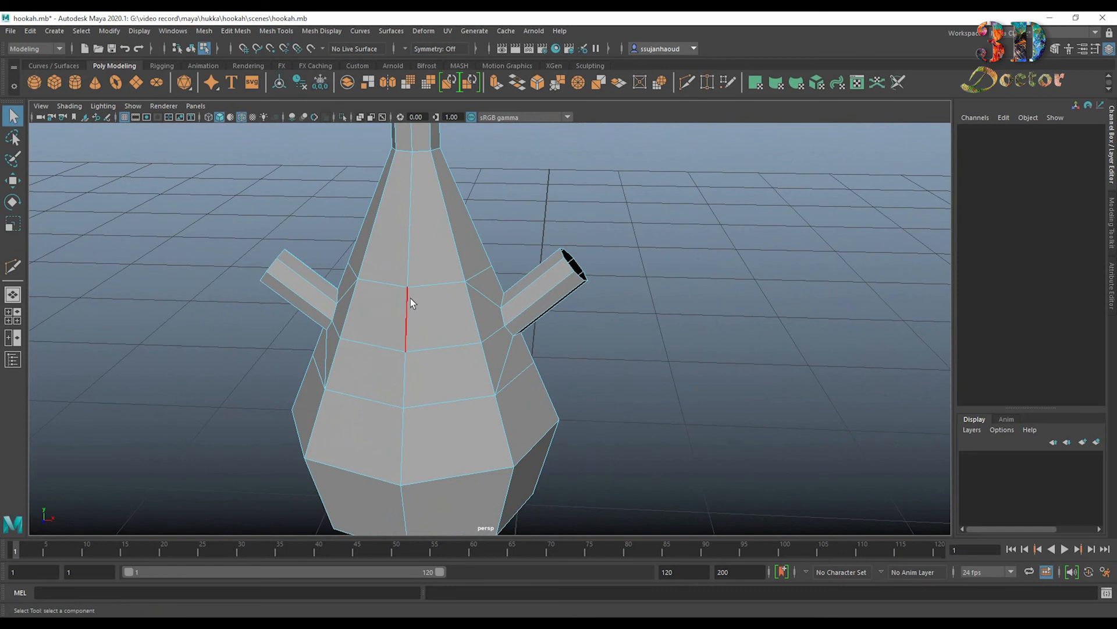
# Extrude the open border edge loop at one side tube's tip inward with a Local Translate Z of -0.011.
pyautogui.scroll(5, 307, 297)
pyautogui.keyDown('alt'); pyautogui.moveTo(306, 297); pyautogui.dragTo(476, 352, button='middle'); pyautogui.keyUp('alt')
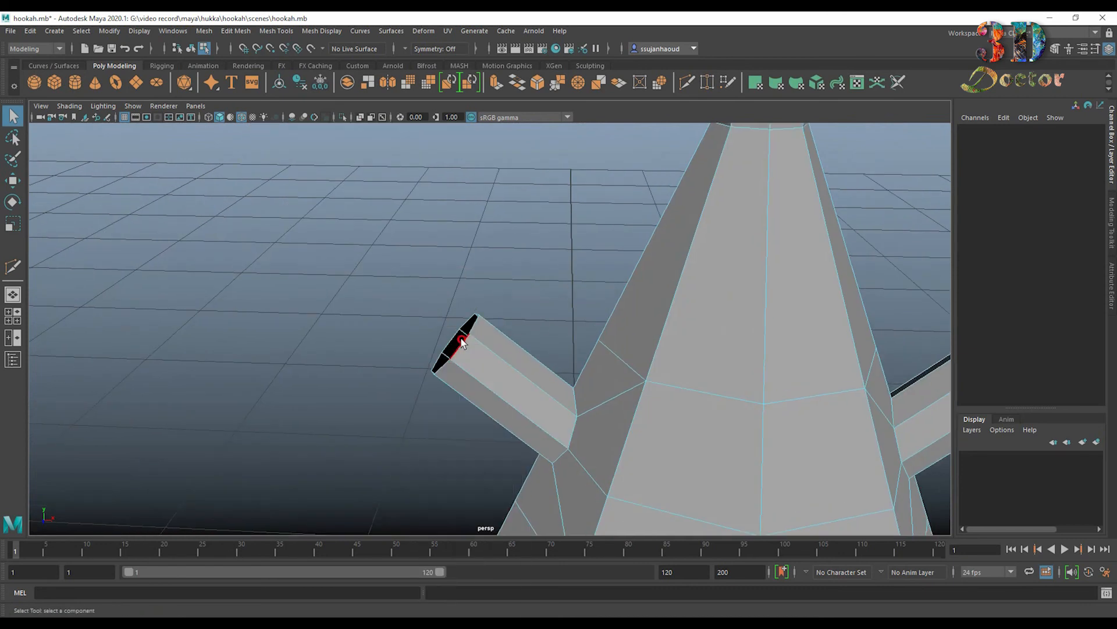
pyautogui.doubleClick(462, 340)
pyautogui.keyDown('alt'); pyautogui.moveTo(361, 341); pyautogui.dragTo(430, 321); pyautogui.keyUp('alt')
pyautogui.click(497, 83)
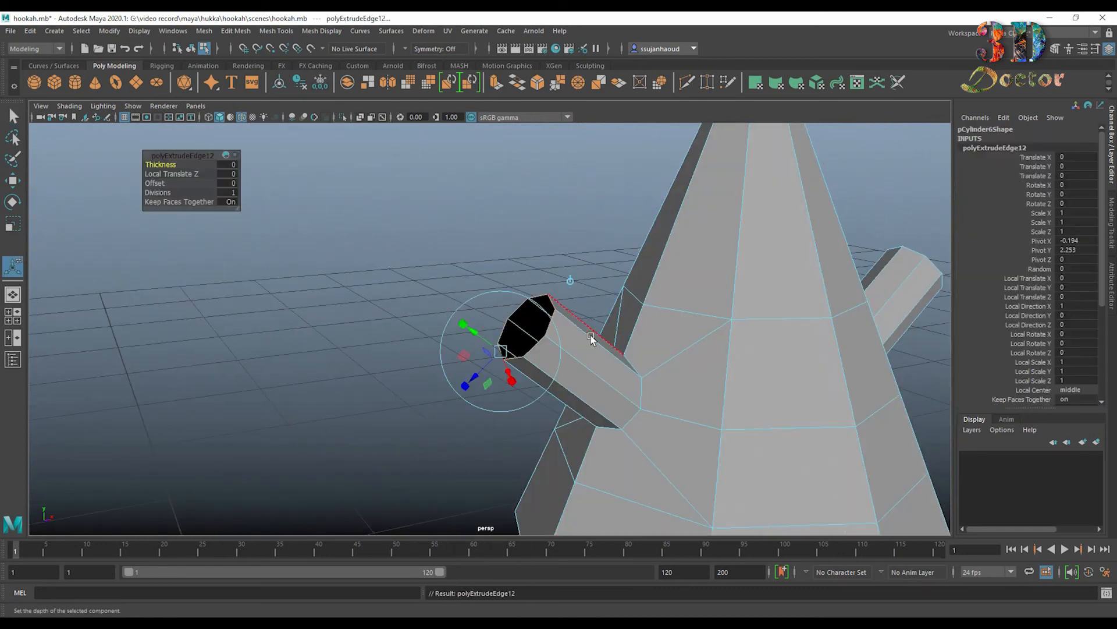
pyautogui.moveTo(474, 378); pyautogui.dragTo(488, 373)
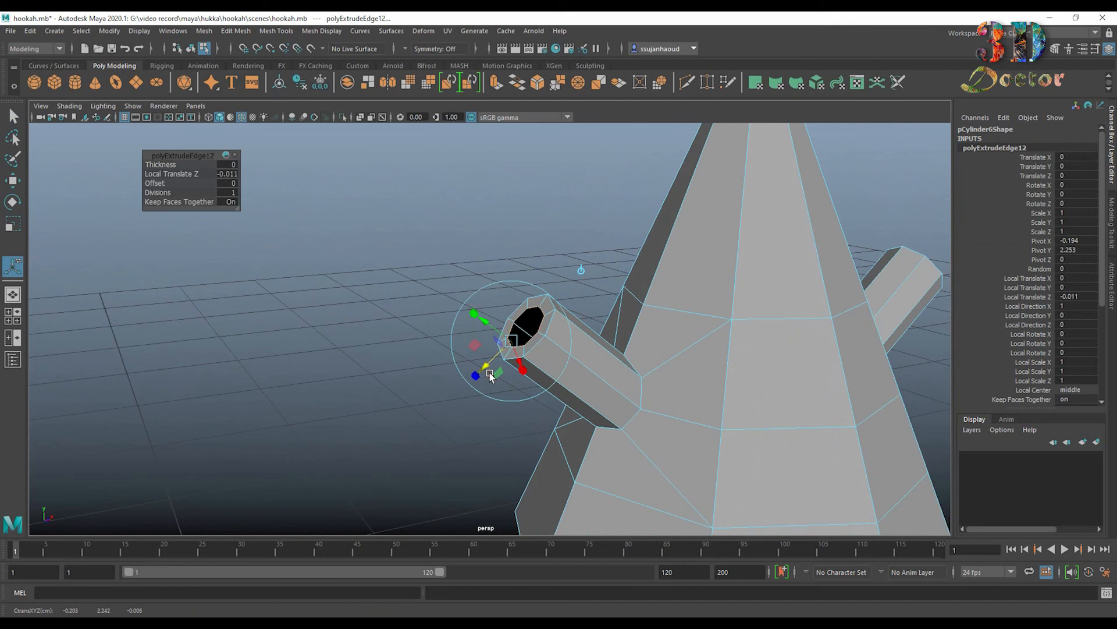
pyautogui.keyDown('alt'); pyautogui.moveTo(624, 332); pyautogui.dragTo(599, 317); pyautogui.keyUp('alt')
# Extrude the narrowed tip border outward along the tube by 0.065 to form a thinner nozzle.
pyautogui.click(501, 86)
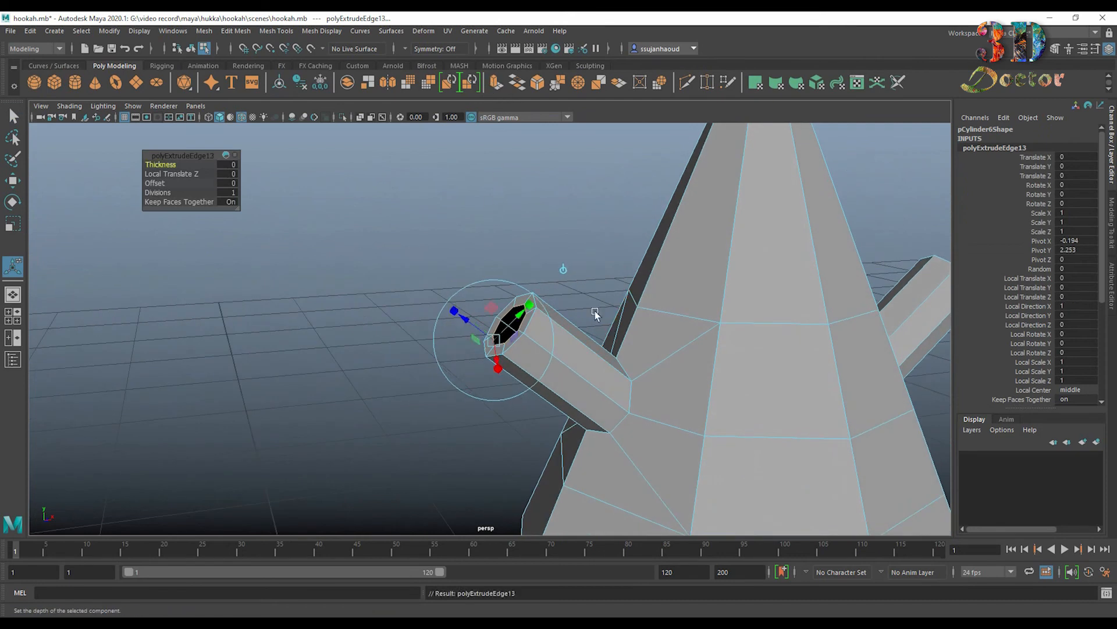
pyautogui.moveTo(470, 326); pyautogui.dragTo(390, 279)
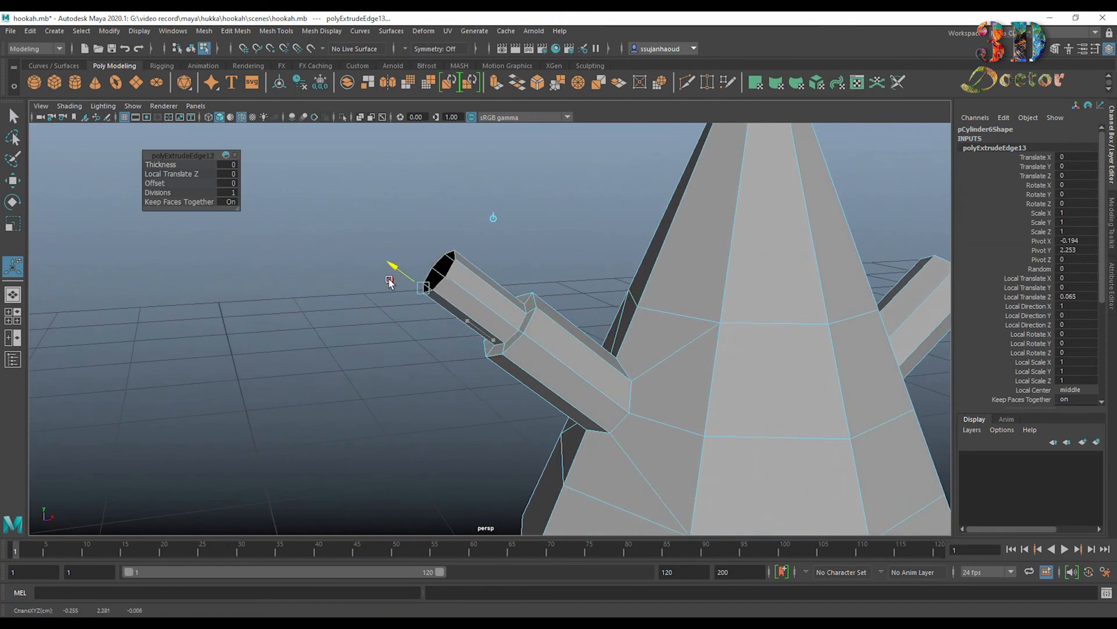
pyautogui.keyDown('alt'); pyautogui.moveTo(498, 232); pyautogui.dragTo(535, 236); pyautogui.keyUp('alt')
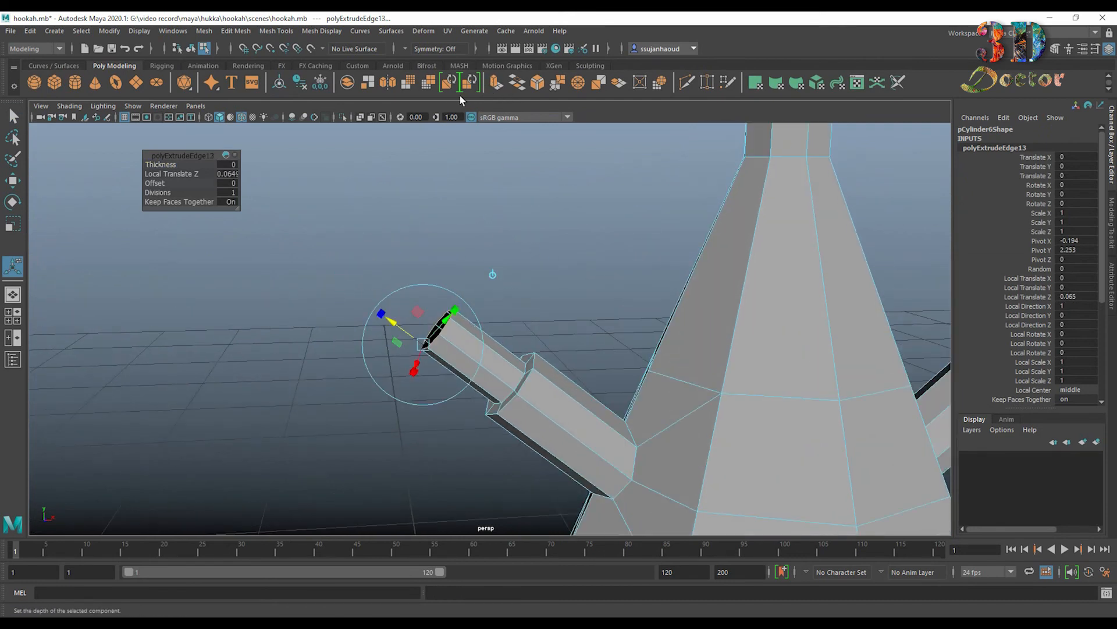
# Extrude the nozzle's end edges repeatedly into a wider collar, then fold the last rim inward with a Local Translate Z of -0.015.
pyautogui.click(498, 86)
pyautogui.moveTo(401, 368); pyautogui.dragTo(517, 232)
pyautogui.click(498, 85)
pyautogui.click(496, 85)
pyautogui.click(496, 82)
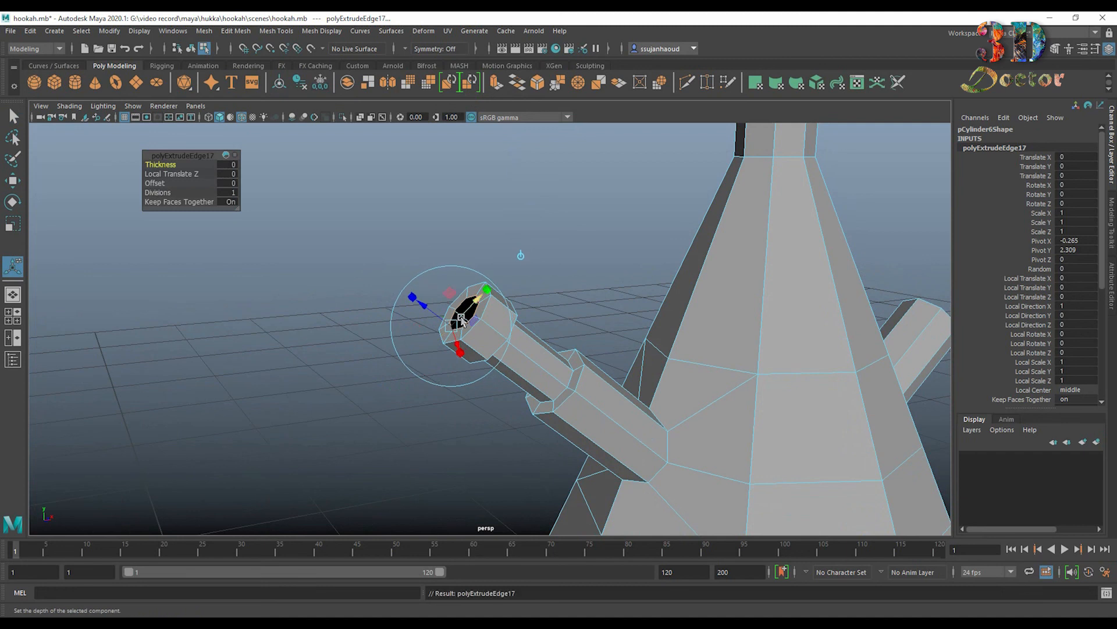
pyautogui.moveTo(435, 312); pyautogui.dragTo(441, 320)
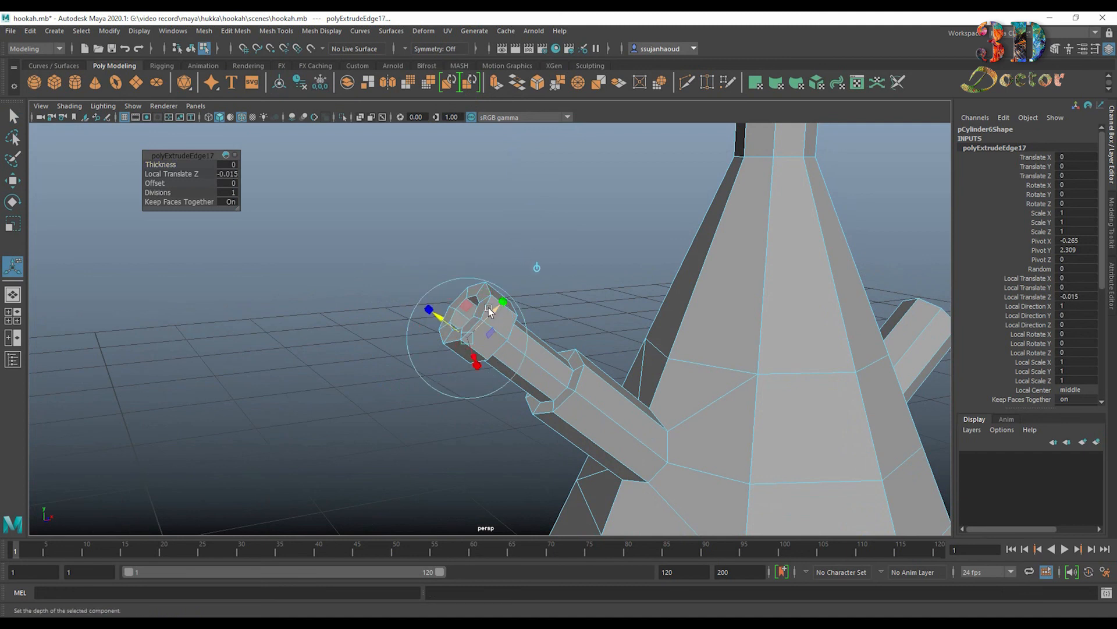
pyautogui.moveTo(462, 311); pyautogui.dragTo(601, 224, button='right')
# Delete the construction history of the combined stem mesh.
pyautogui.keyDown('alt'); pyautogui.moveTo(600, 224); pyautogui.dragTo(589, 294); pyautogui.keyUp('alt')
pyautogui.scroll(-8, 559, 307)
pyautogui.scroll(-6, 589, 289)
pyautogui.keyDown('alt'); pyautogui.moveTo(589, 372); pyautogui.dragTo(593, 334); pyautogui.keyUp('alt')
pyautogui.scroll(-2, 594, 333)
pyautogui.keyDown('alt'); pyautogui.moveTo(594, 334); pyautogui.dragTo(537, 328, button='right'); pyautogui.keyUp('alt')
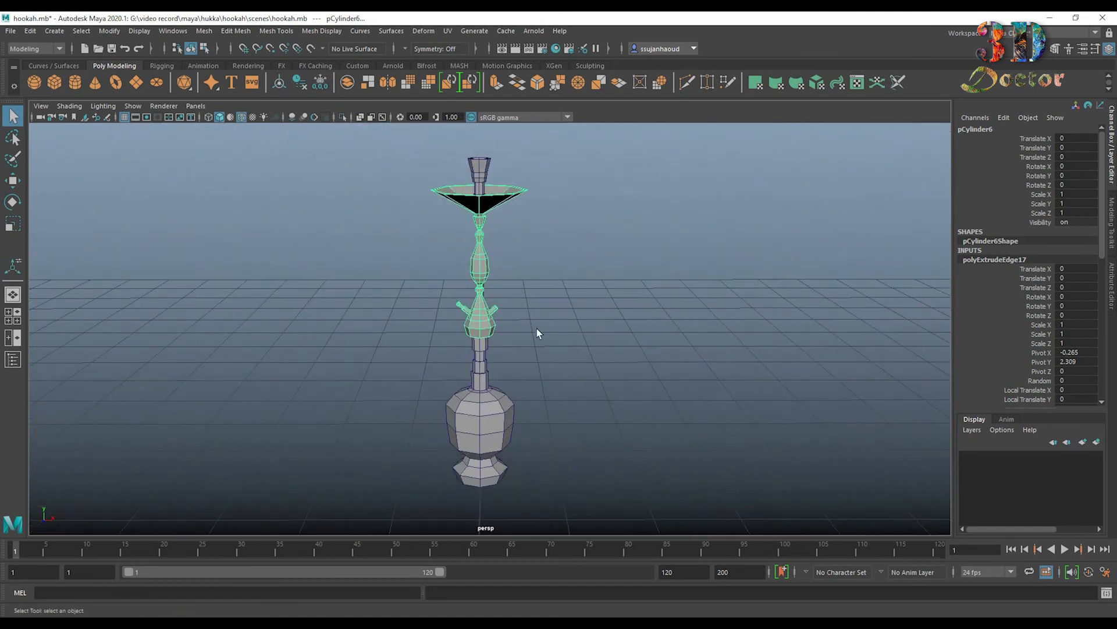
pyautogui.click(31, 30)
pyautogui.moveTo(109, 167)
pyautogui.click(245, 169)
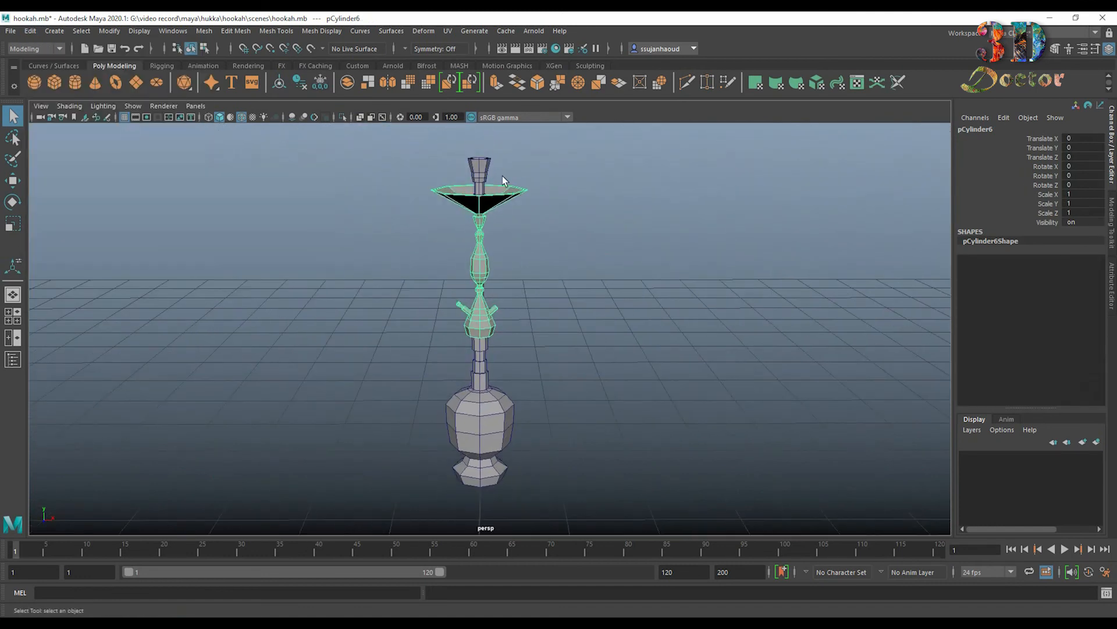
# In the front view with wireframe on shaded, start an EP curve at the plain side tube's tip, arching up and away.
pyautogui.click(54, 32)
pyautogui.moveTo(103, 121)
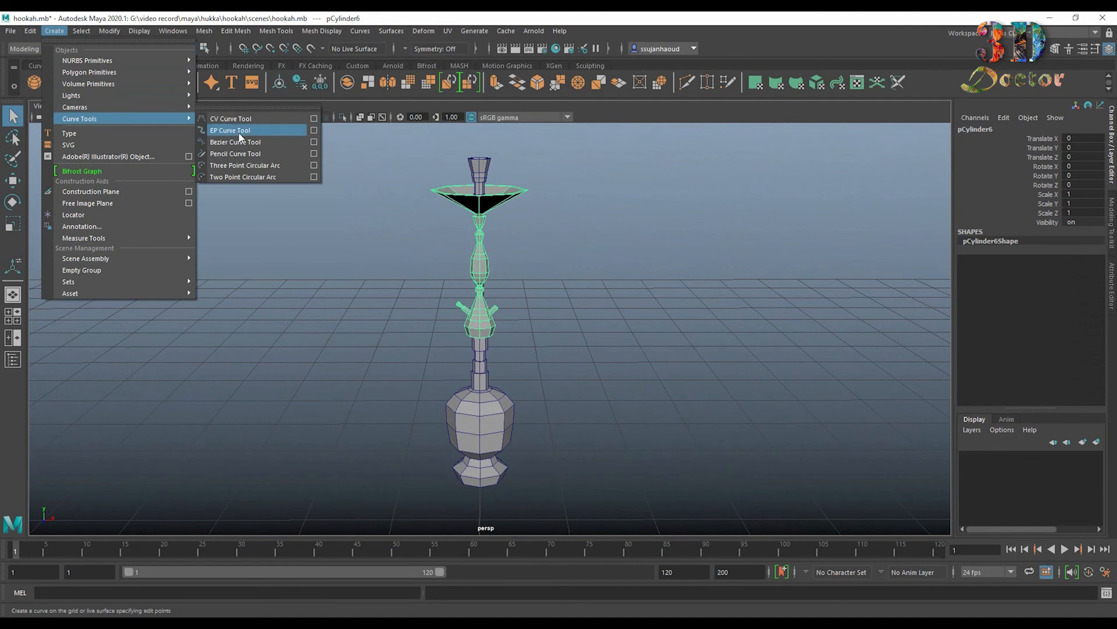
pyautogui.click(245, 130)
pyautogui.press('space')
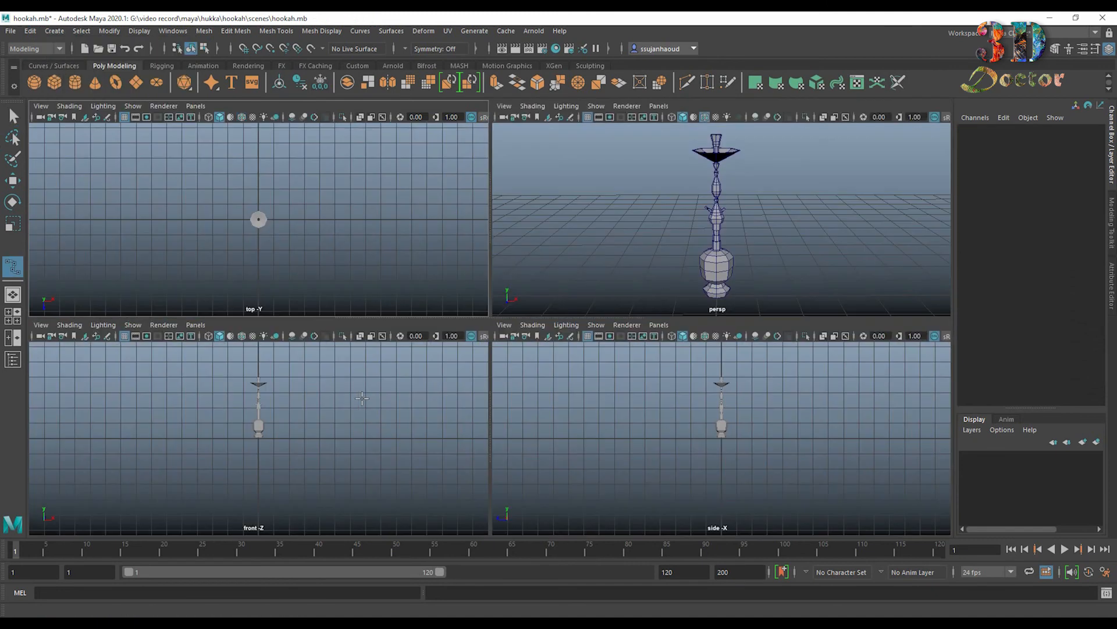
pyautogui.press('space')
pyautogui.press('a')
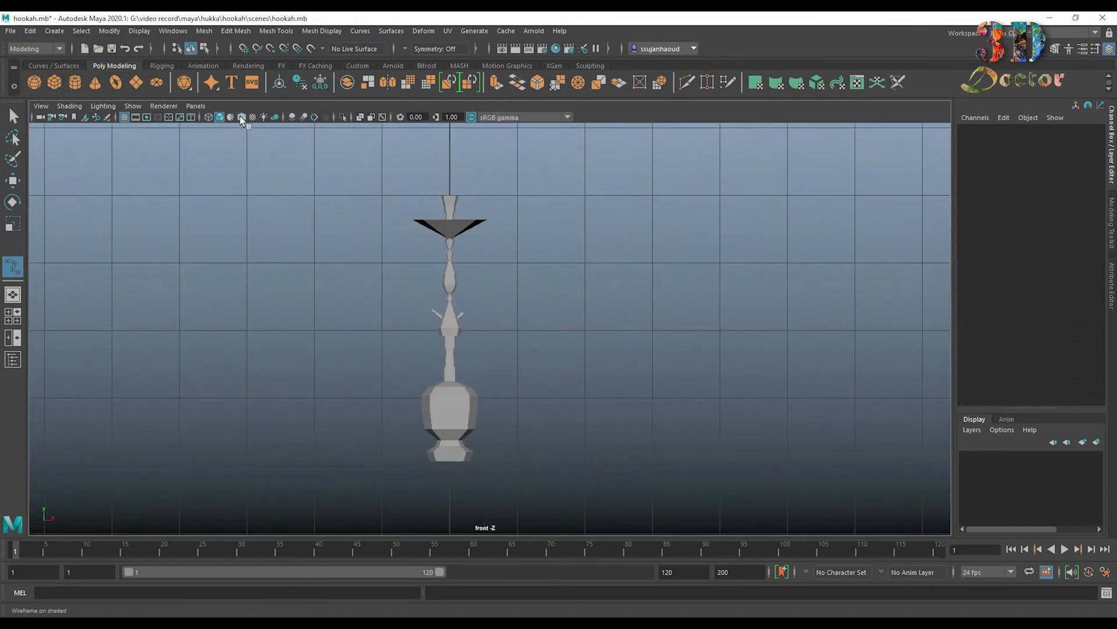
pyautogui.click(241, 117)
pyautogui.scroll(3, 611, 256)
pyautogui.click(453, 301)
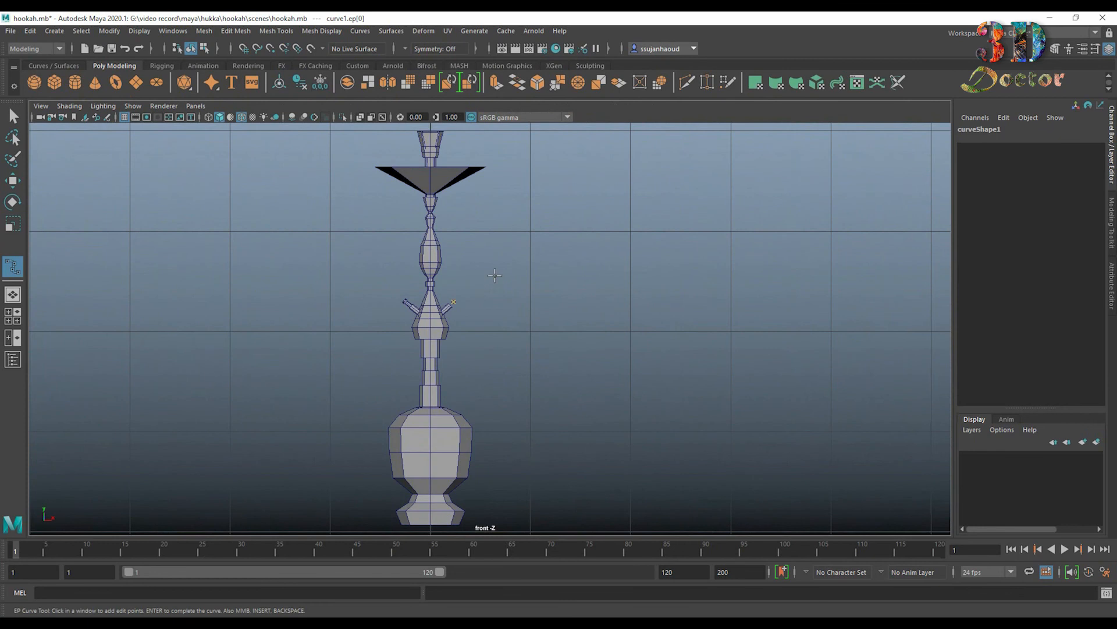
pyautogui.click(513, 256)
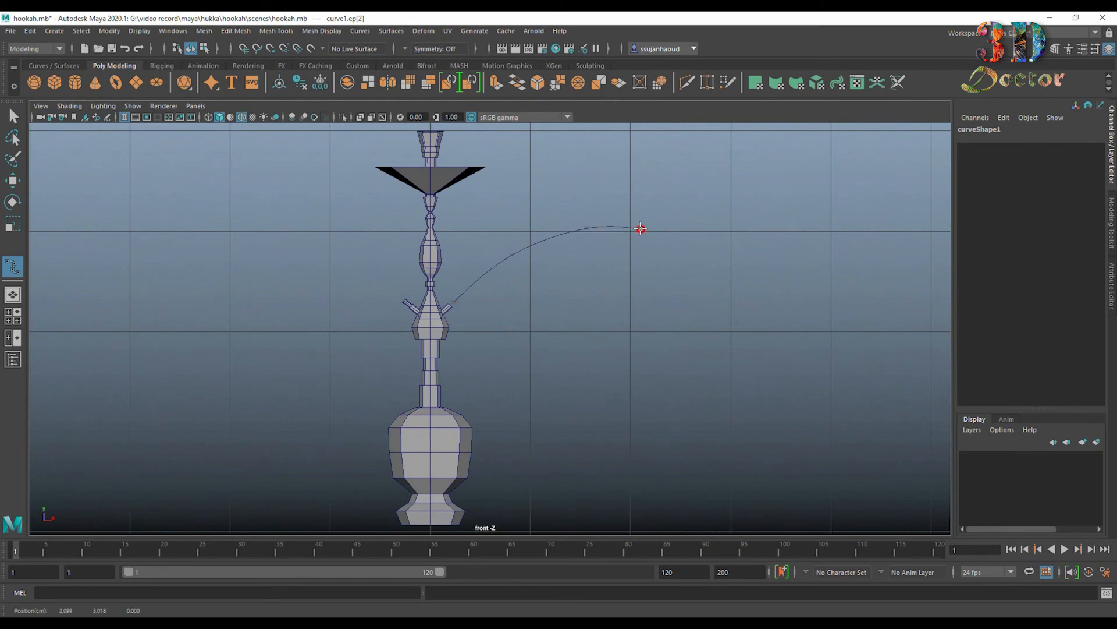
pyautogui.click(637, 226)
# Continue the hose curve down and back across the stem, loop it around the far side and bring it out again.
pyautogui.click(667, 296)
pyautogui.click(659, 304)
pyautogui.click(609, 336)
pyautogui.click(528, 364)
pyautogui.click(352, 364)
pyautogui.click(372, 330)
pyautogui.click(403, 310)
pyautogui.click(462, 318)
pyautogui.click(550, 383)
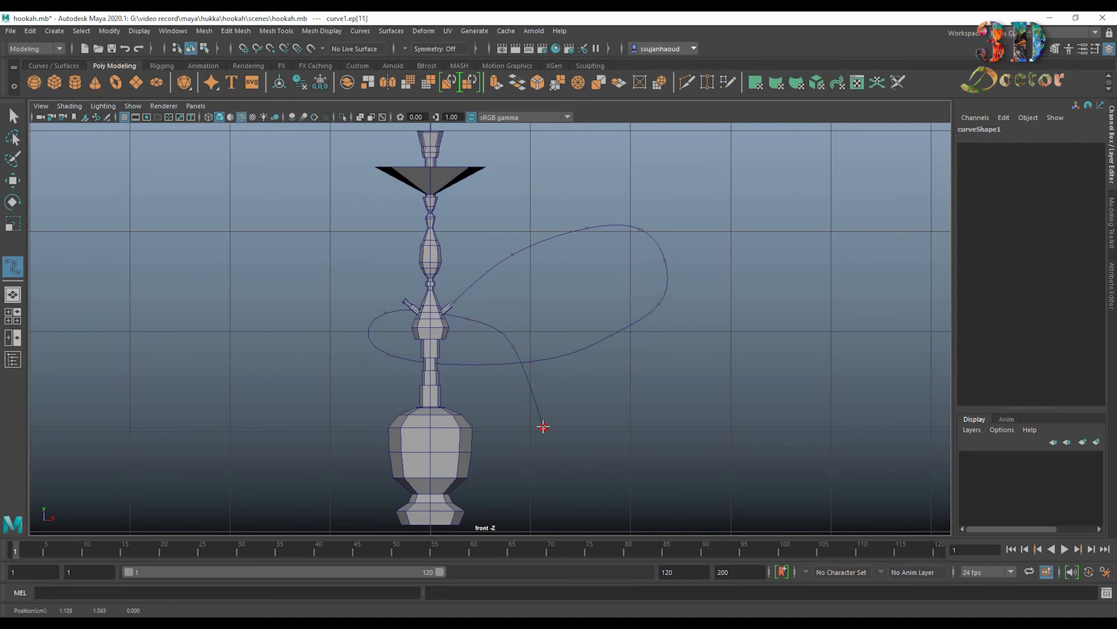
# Carry the curve down and across the lower vase, ending well beyond its opposite side, and finish the curve.
pyautogui.moveTo(509, 431); pyautogui.dragTo(526, 436)
pyautogui.keyDown('alt'); pyautogui.moveTo(531, 443); pyautogui.dragTo(546, 363, button='middle'); pyautogui.keyUp('alt')
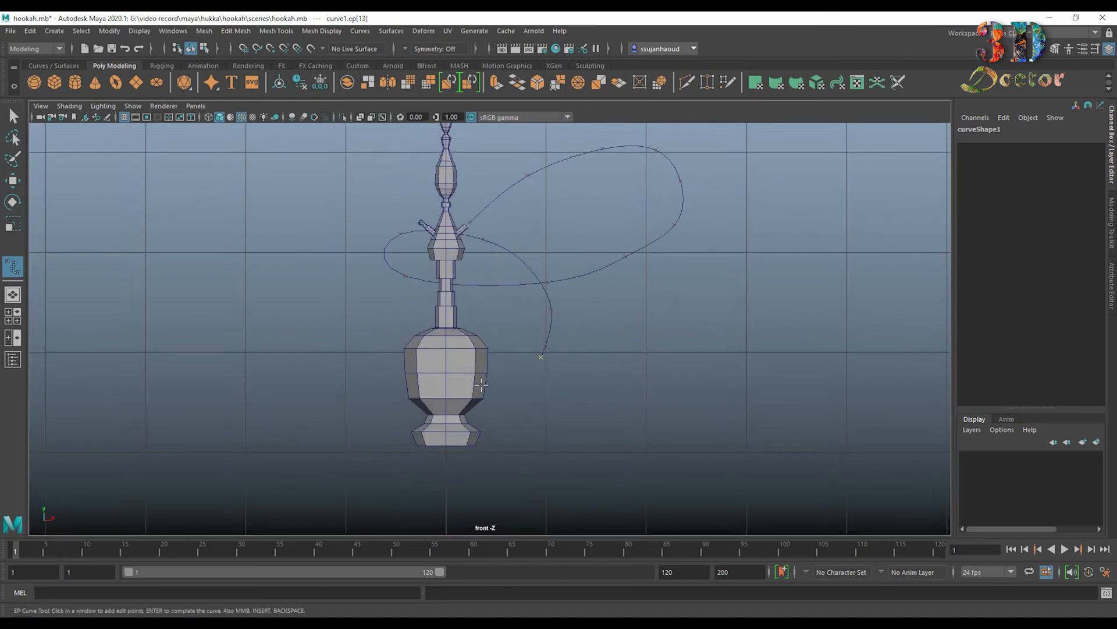
pyautogui.click(476, 387)
pyautogui.click(354, 415)
pyautogui.click(168, 400)
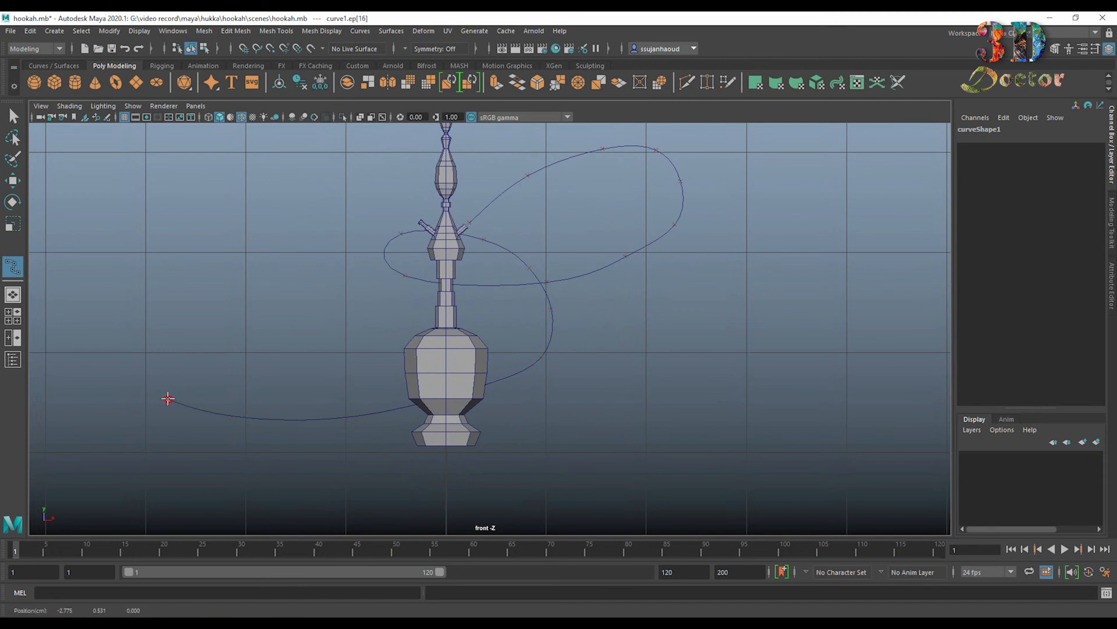
pyautogui.press('q')
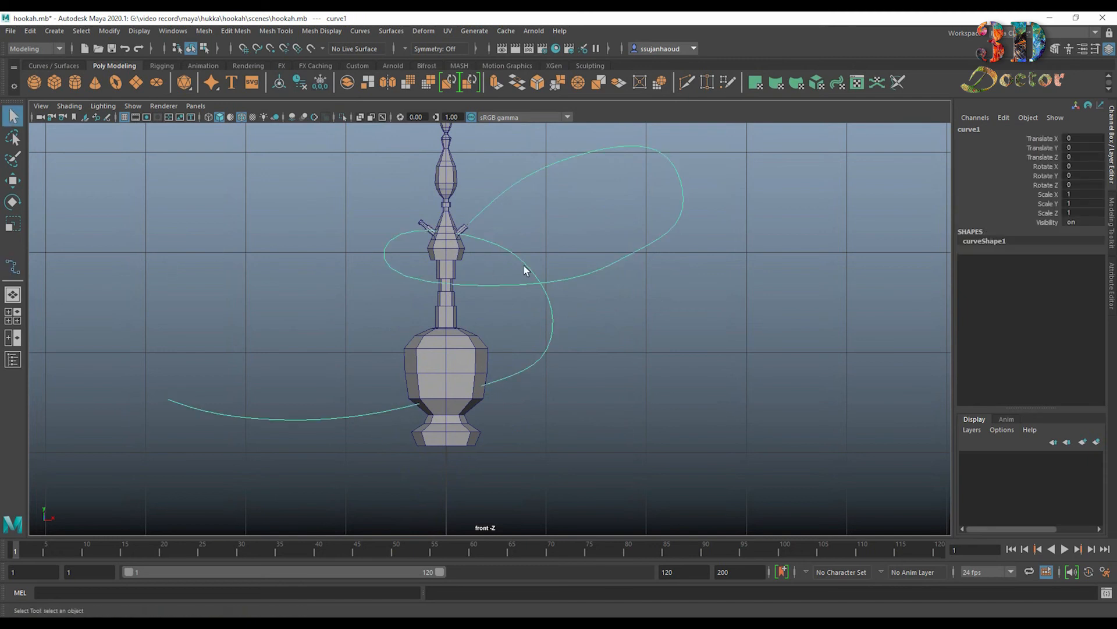
# Show the curve's control vertices in the perspective view and raise the one at the loop's far side beyond the stem.
pyautogui.moveTo(524, 266); pyautogui.dragTo(383, 267, button='right')
pyautogui.press('space')
pyautogui.press('space')
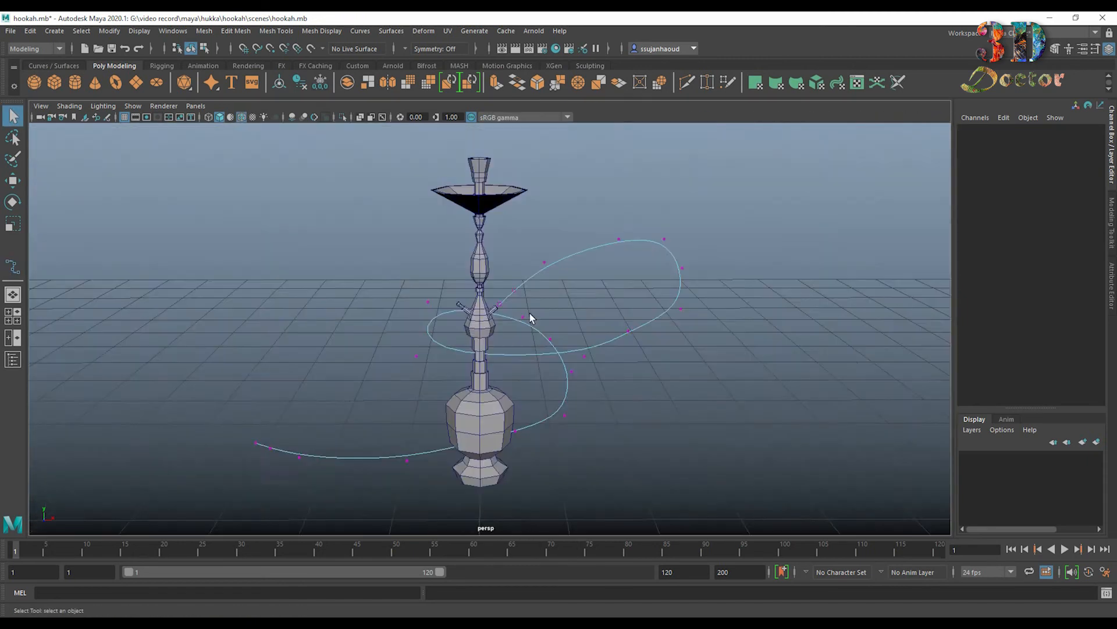
pyautogui.keyDown('alt'); pyautogui.moveTo(530, 317); pyautogui.dragTo(524, 343); pyautogui.keyUp('alt')
pyautogui.moveTo(369, 319); pyautogui.dragTo(295, 437)
pyautogui.press('w')
pyautogui.scroll(4, 679, 442)
pyautogui.keyDown('alt'); pyautogui.moveTo(678, 442); pyautogui.dragTo(716, 408); pyautogui.keyUp('alt')
pyautogui.moveTo(326, 349); pyautogui.dragTo(358, 381)
pyautogui.moveTo(337, 305); pyautogui.dragTo(337, 270)
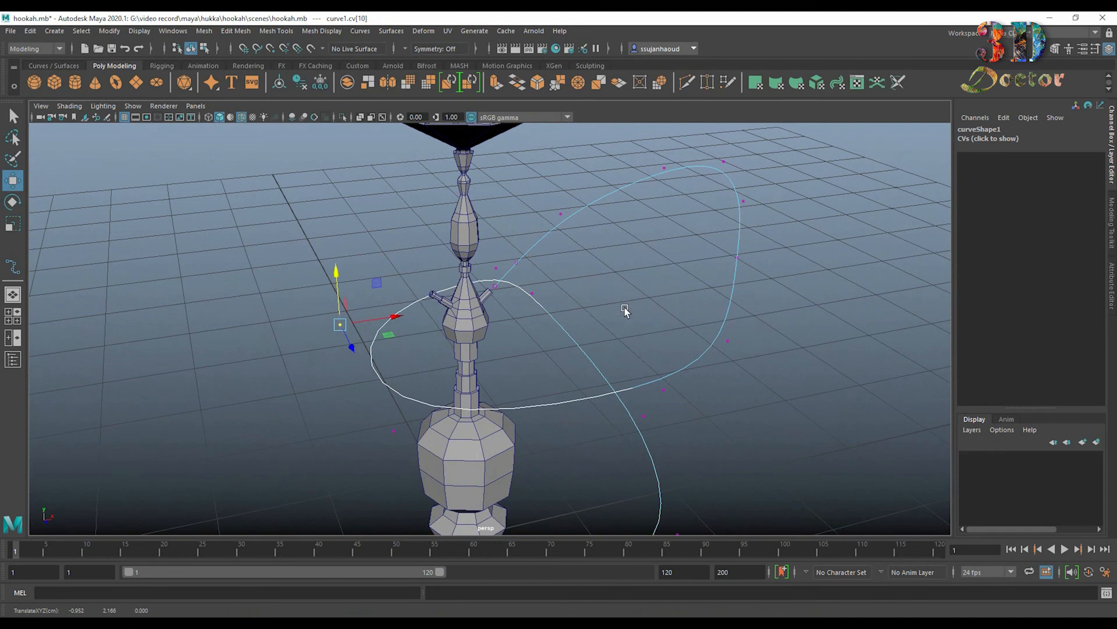
# Move the control vertices along the loop's lower part forward in depth so the hose curve clears the stem.
pyautogui.keyDown('alt'); pyautogui.moveTo(623, 311); pyautogui.dragTo(470, 265); pyautogui.keyUp('alt')
pyautogui.moveTo(448, 429); pyautogui.dragTo(425, 457)
pyautogui.moveTo(434, 389); pyautogui.dragTo(434, 454)
pyautogui.keyDown('alt'); pyautogui.moveTo(681, 396); pyautogui.dragTo(787, 429); pyautogui.keyUp('alt')
pyautogui.moveTo(737, 460); pyautogui.dragTo(734, 435)
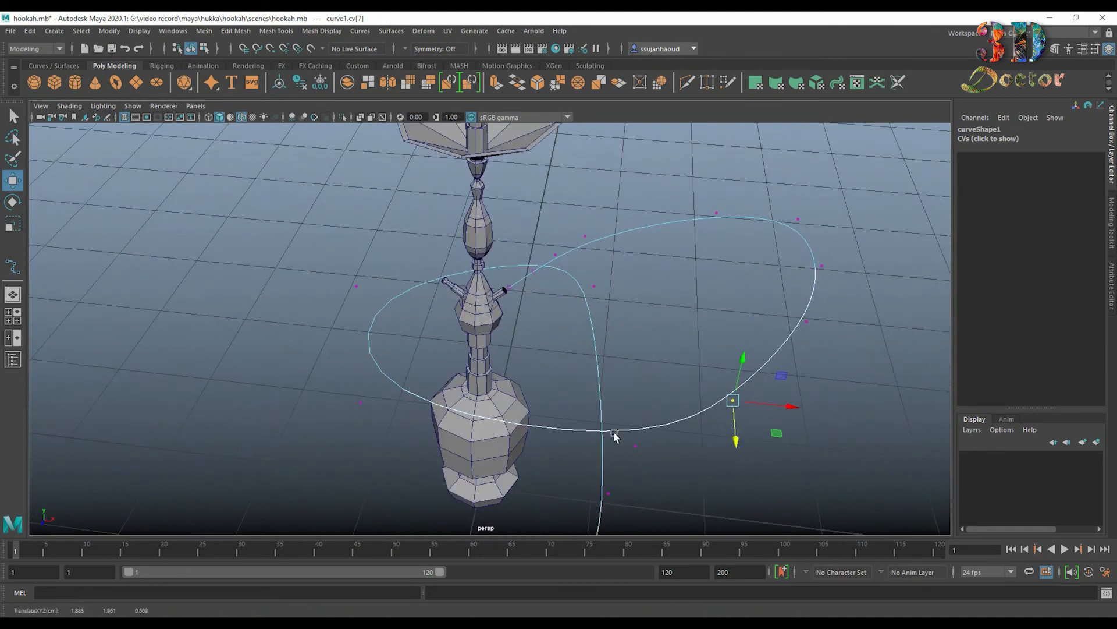
pyautogui.moveTo(616, 434); pyautogui.dragTo(651, 457)
pyautogui.moveTo(678, 451); pyautogui.dragTo(626, 446)
pyautogui.moveTo(579, 475); pyautogui.dragTo(577, 502)
# Scale the hose's NURBS profile circle uniformly down to 0.02 to thin the extruded hose.
pyautogui.keyDown('alt'); pyautogui.moveTo(693, 391); pyautogui.dragTo(673, 391); pyautogui.keyUp('alt')
pyautogui.keyDown('alt'); pyautogui.moveTo(672, 391); pyautogui.dragTo(665, 340, button='right'); pyautogui.keyUp('alt')
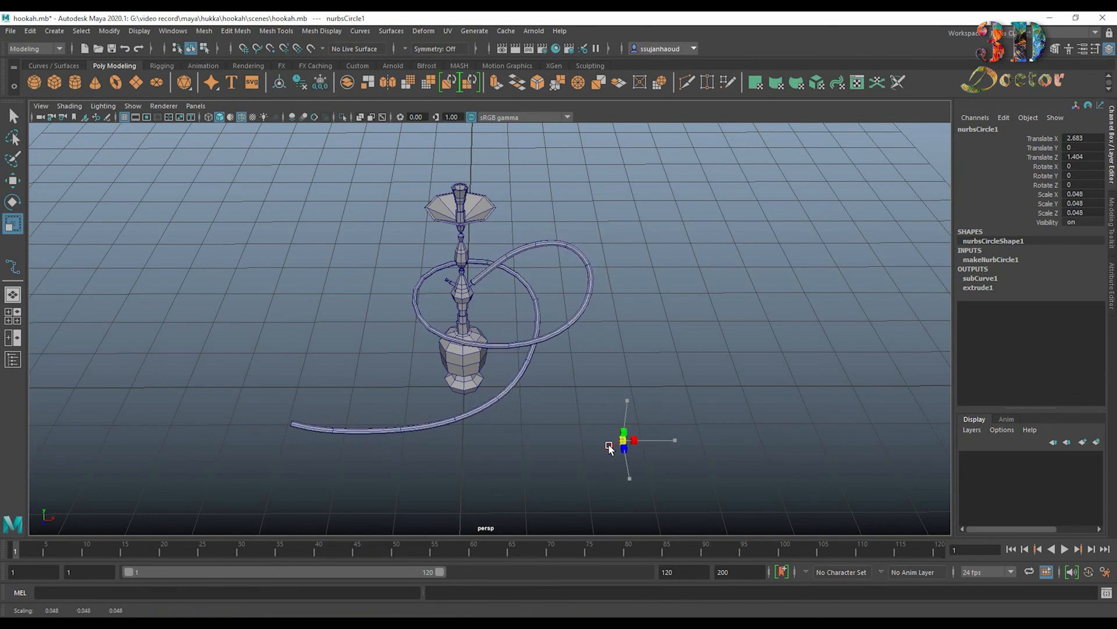
pyautogui.moveTo(609, 445); pyautogui.dragTo(603, 445)
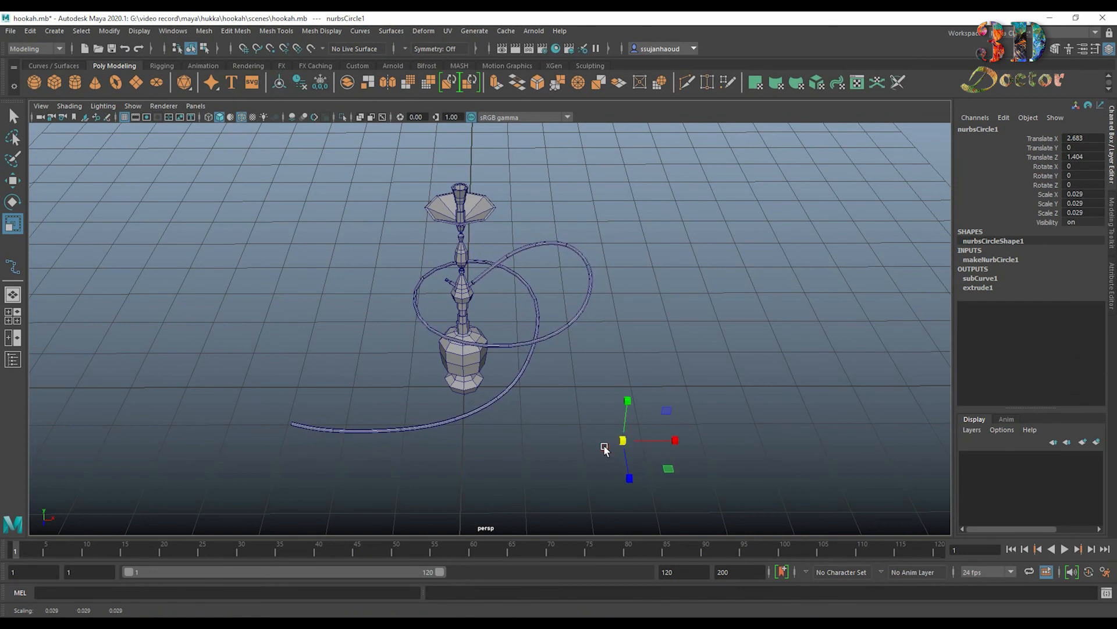
pyautogui.scroll(4, 561, 389)
pyautogui.keyDown('alt'); pyautogui.moveTo(599, 428); pyautogui.dragTo(586, 363, button='middle'); pyautogui.keyUp('alt')
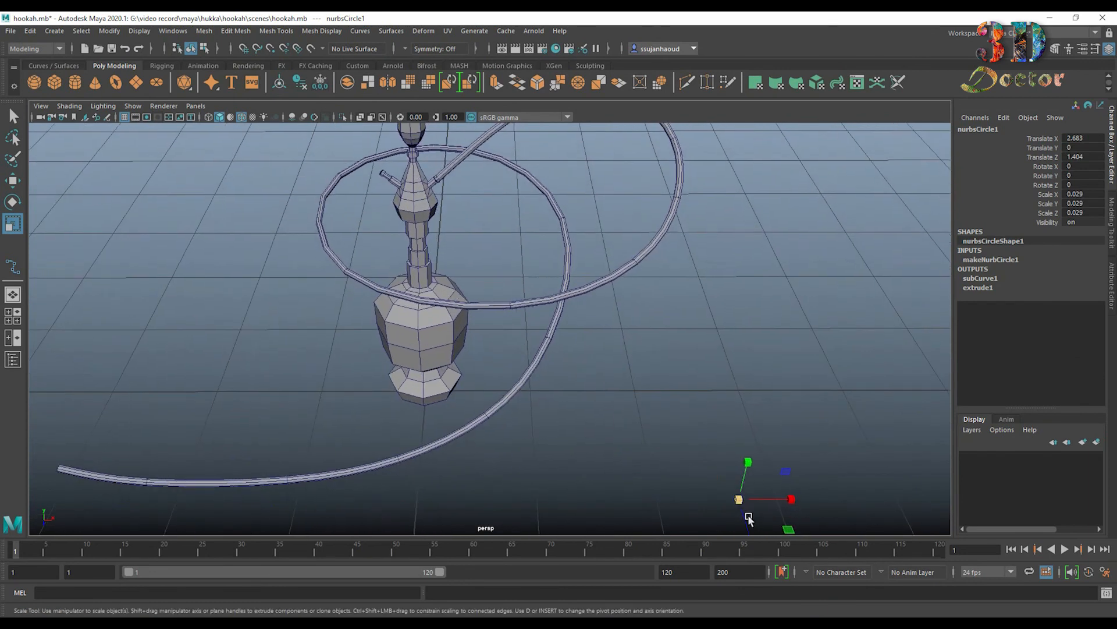
pyautogui.moveTo(737, 503); pyautogui.dragTo(735, 505)
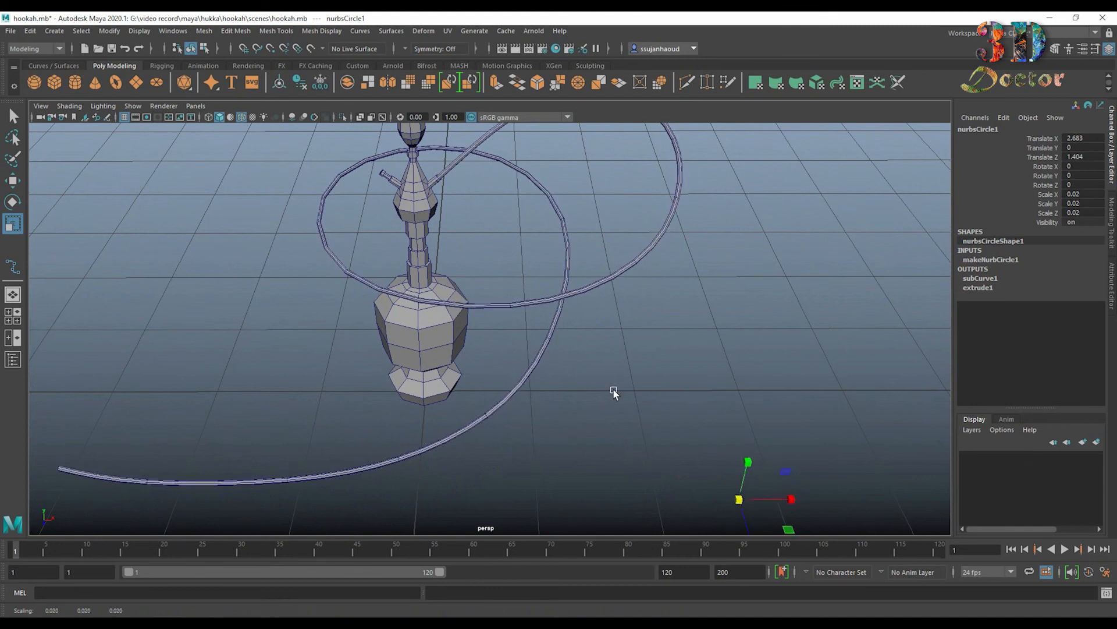
# Examine the hose from several angles, checking its thickness and its fit on the side tube.
pyautogui.scroll(4, 550, 257)
pyautogui.keyDown('alt'); pyautogui.moveTo(549, 257); pyautogui.dragTo(628, 510, button='middle'); pyautogui.keyUp('alt')
pyautogui.keyDown('alt'); pyautogui.moveTo(596, 369); pyautogui.dragTo(490, 369); pyautogui.keyUp('alt')
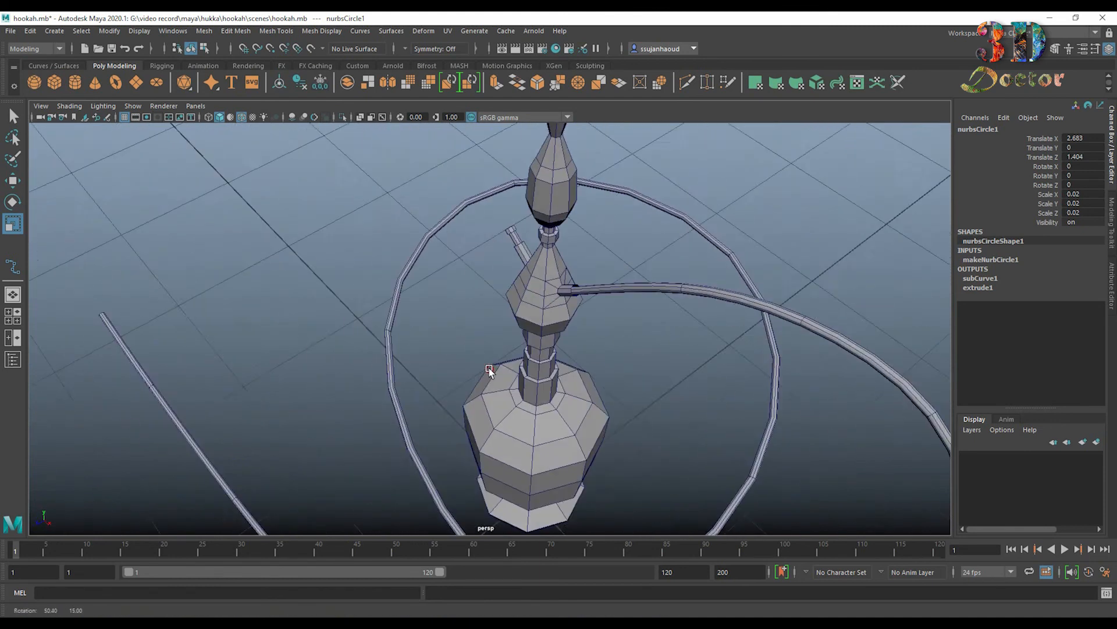
pyautogui.keyDown('alt'); pyautogui.moveTo(489, 369); pyautogui.dragTo(798, 328, button='right'); pyautogui.keyUp('alt')
pyautogui.keyDown('alt'); pyautogui.moveTo(797, 326); pyautogui.dragTo(520, 393); pyautogui.keyUp('alt')
pyautogui.keyDown('alt'); pyautogui.moveTo(486, 491); pyautogui.dragTo(478, 451); pyautogui.keyUp('alt')
pyautogui.keyDown('alt'); pyautogui.moveTo(438, 459); pyautogui.dragTo(471, 384, button='middle'); pyautogui.keyUp('alt')
pyautogui.scroll(-5, 491, 397)
pyautogui.scroll(-5, 493, 399)
pyautogui.keyDown('alt'); pyautogui.moveTo(508, 464); pyautogui.dragTo(491, 419, button='middle'); pyautogui.keyUp('alt')
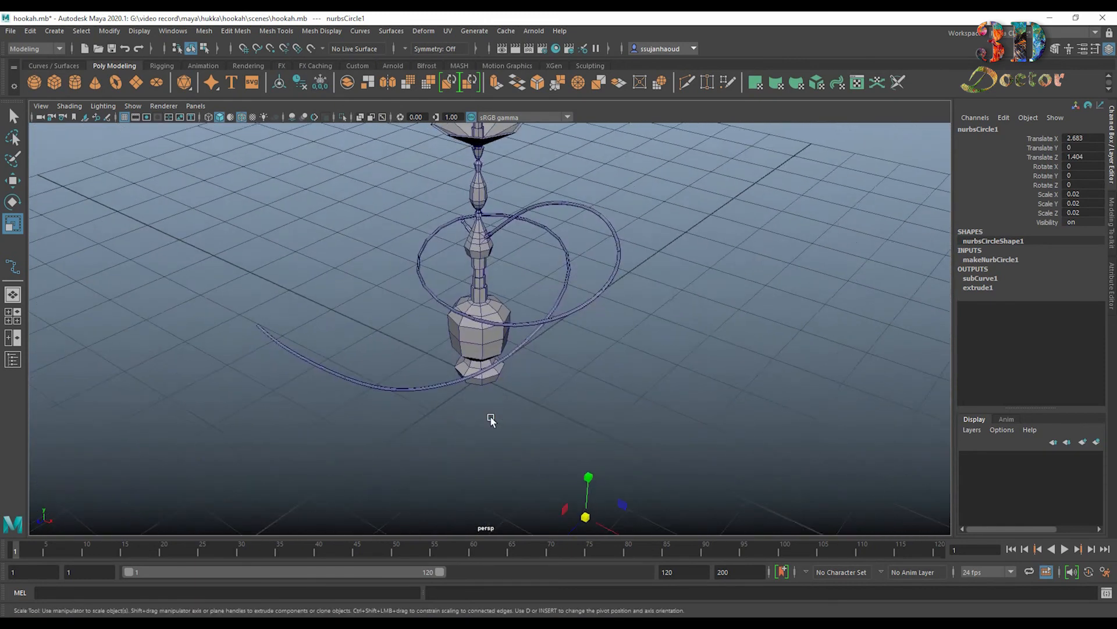
pyautogui.keyDown('alt'); pyautogui.moveTo(491, 419); pyautogui.dragTo(594, 422); pyautogui.keyUp('alt')
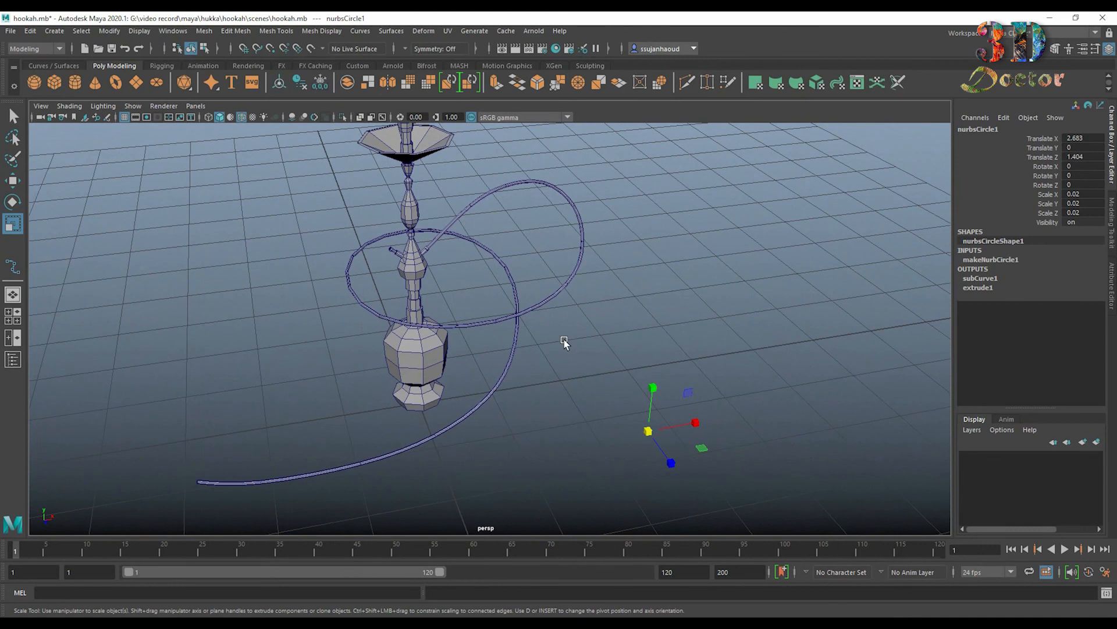
# Select the extruded hose surface together with its source curves and delete their construction history.
pyautogui.moveTo(640, 327); pyautogui.dragTo(641, 327)
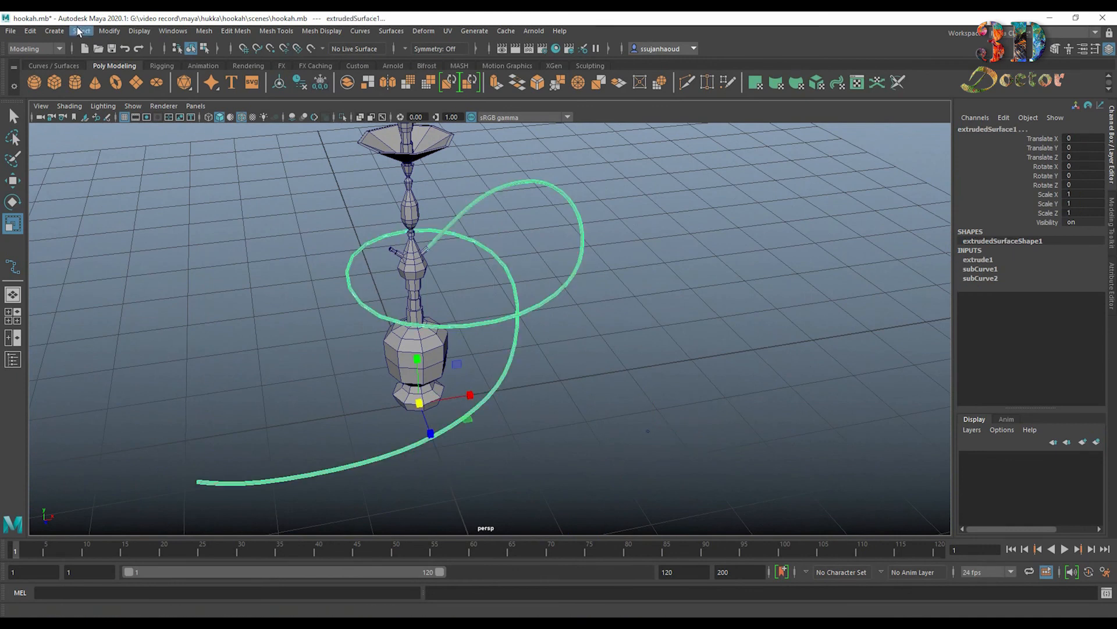
pyautogui.click(32, 32)
pyautogui.moveTo(87, 168)
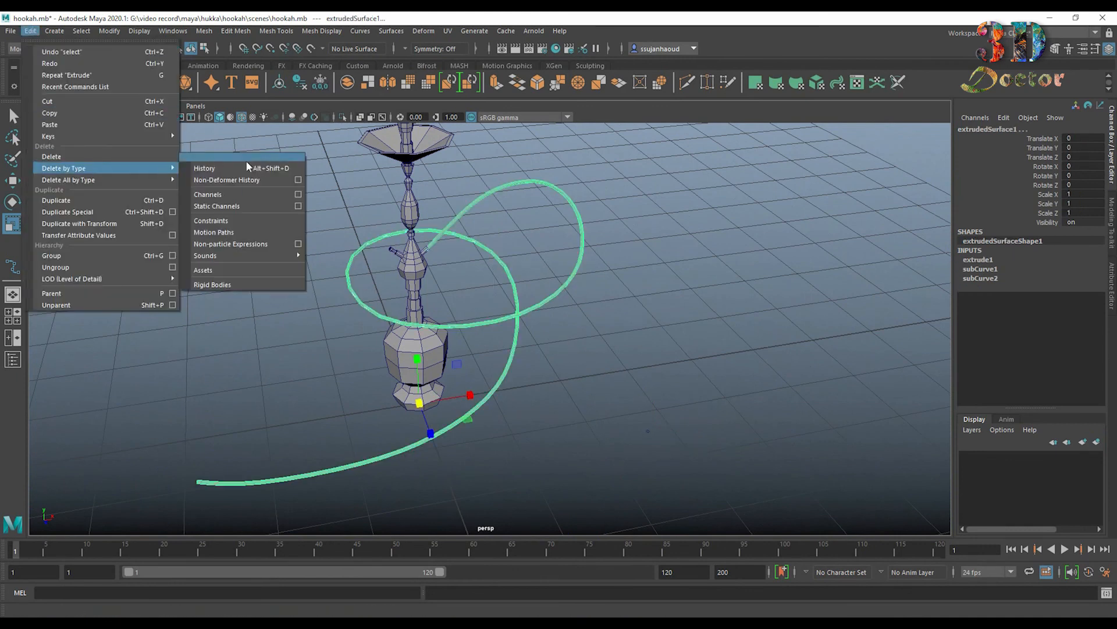
pyautogui.click(247, 167)
# Convert the hose's extruded NURBS surface to a polygon mesh.
pyautogui.moveTo(710, 469); pyautogui.dragTo(710, 469)
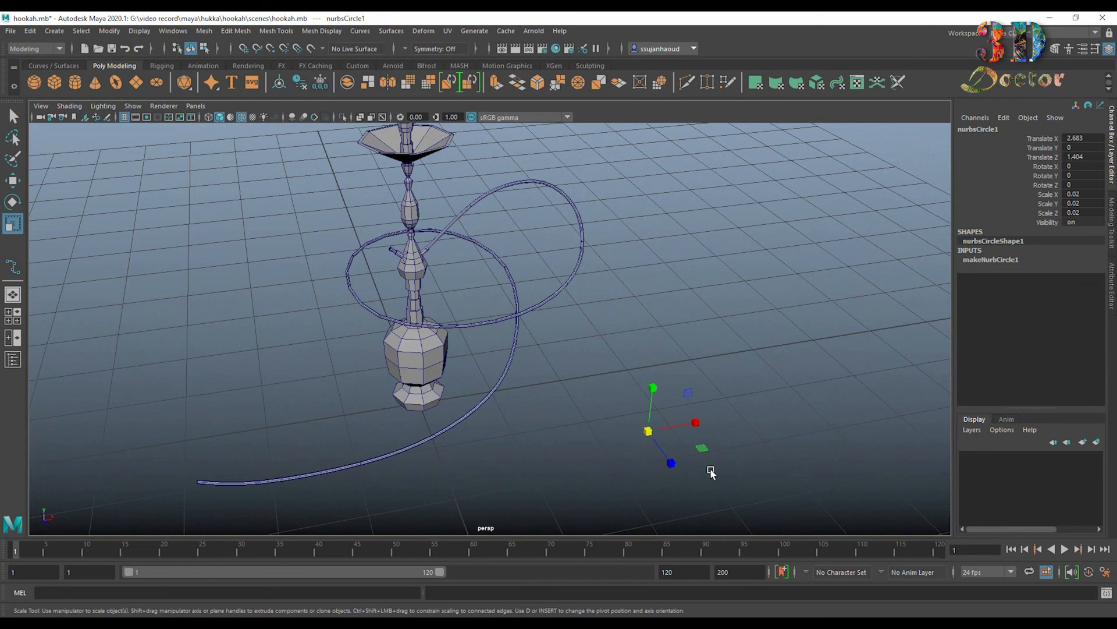
pyautogui.click(505, 317)
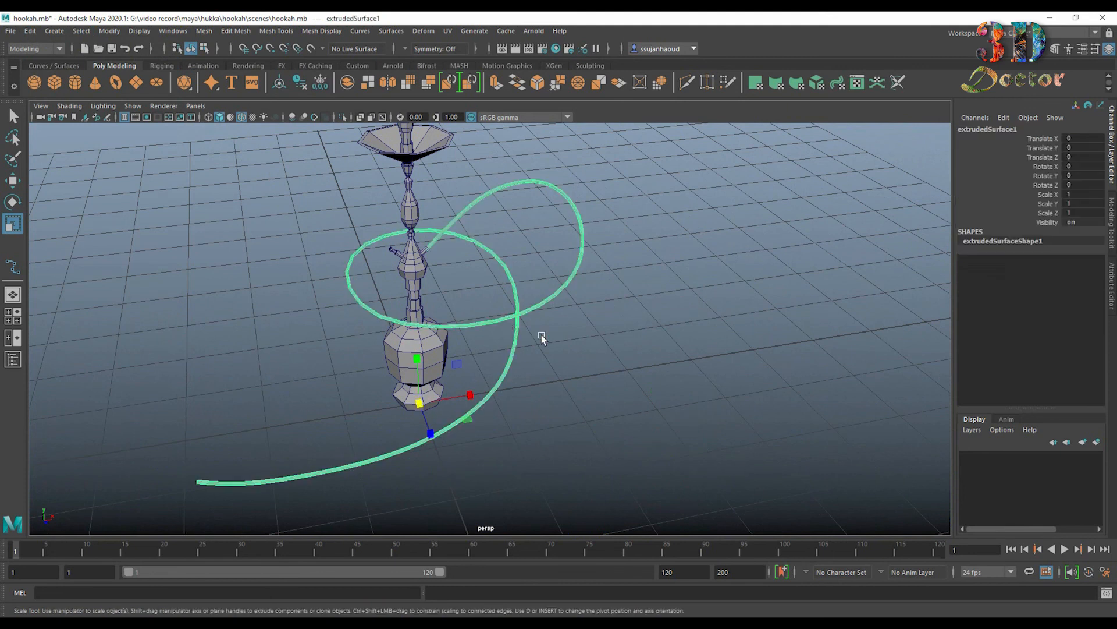
pyautogui.click(109, 31)
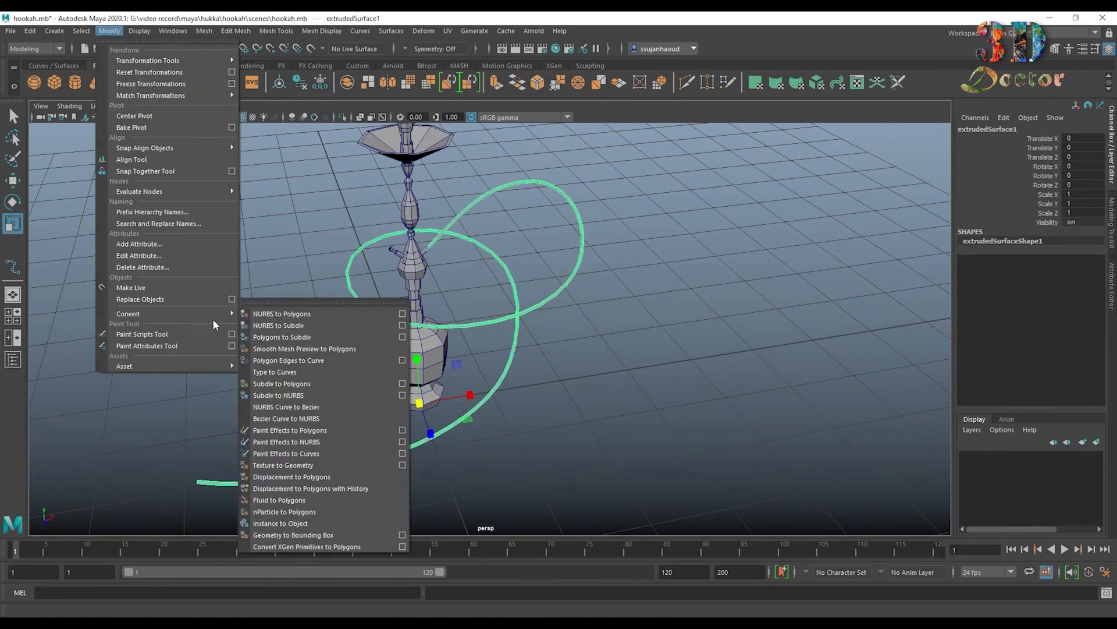
pyautogui.moveTo(215, 314)
pyautogui.click(347, 315)
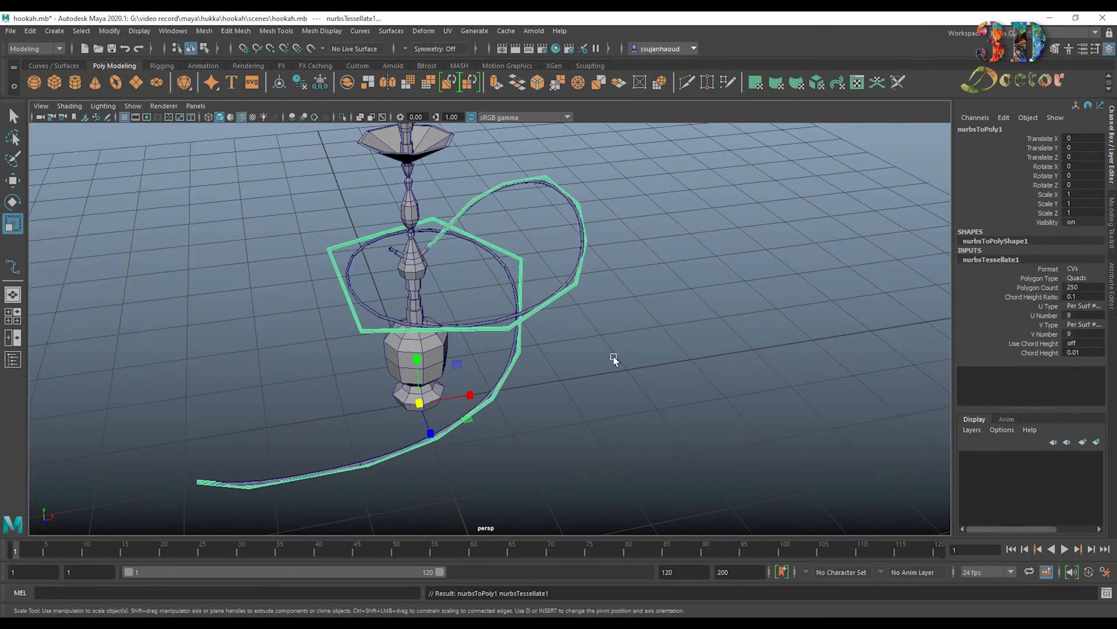
pyautogui.scroll(3, 693, 320)
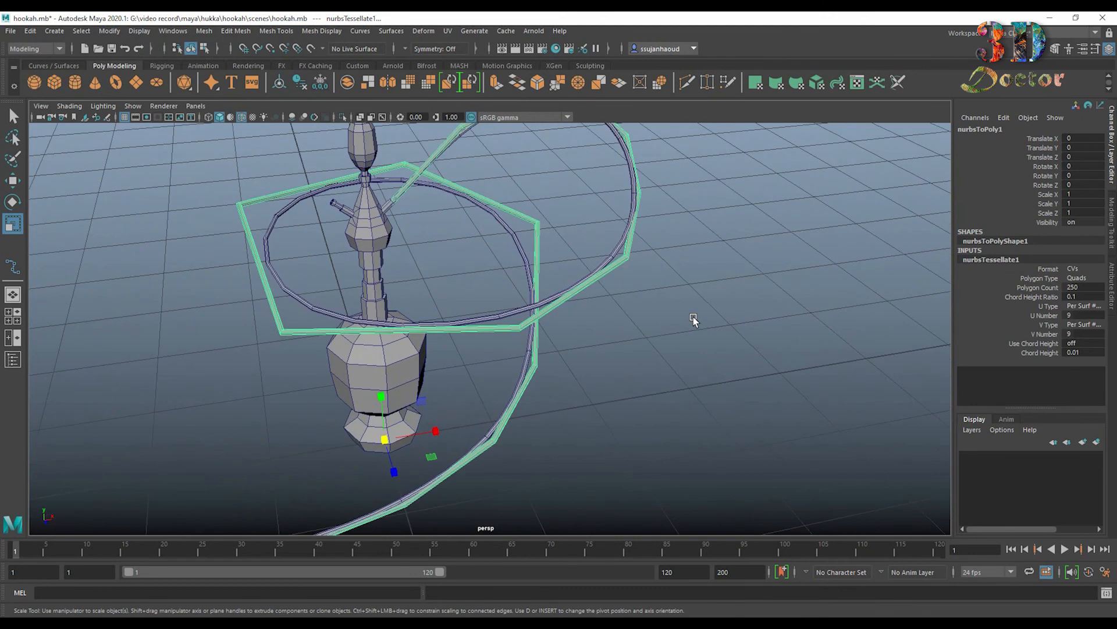
# Delete the original NURBS hose surface and the path curve, keeping the converted polygon hose.
pyautogui.click(508, 313)
pyautogui.press('Delete')
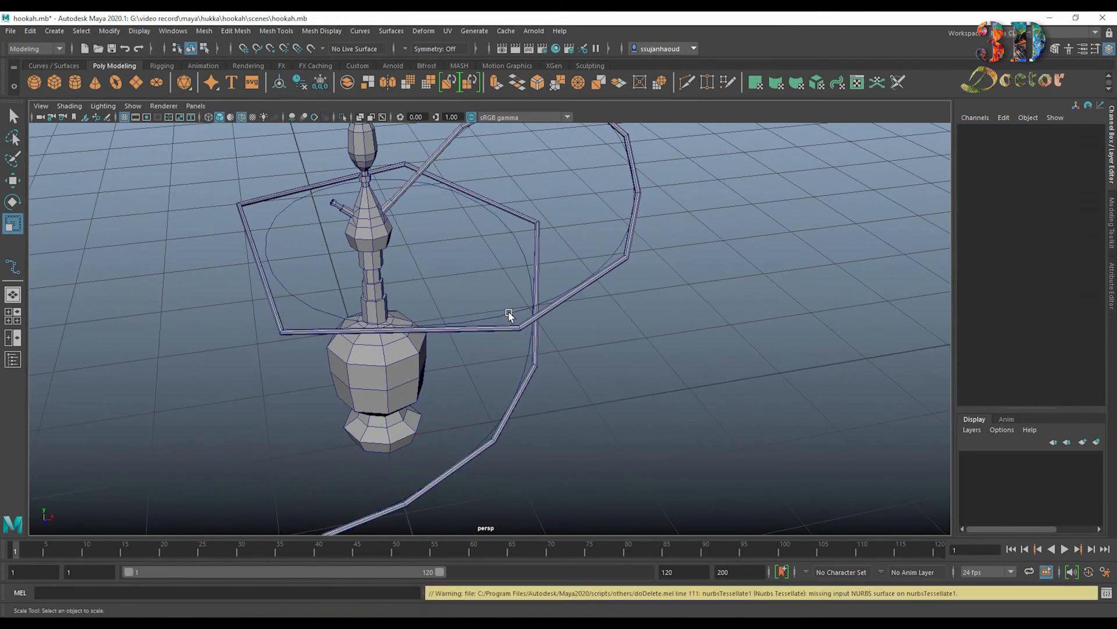
pyautogui.click(514, 317)
pyautogui.press('Delete')
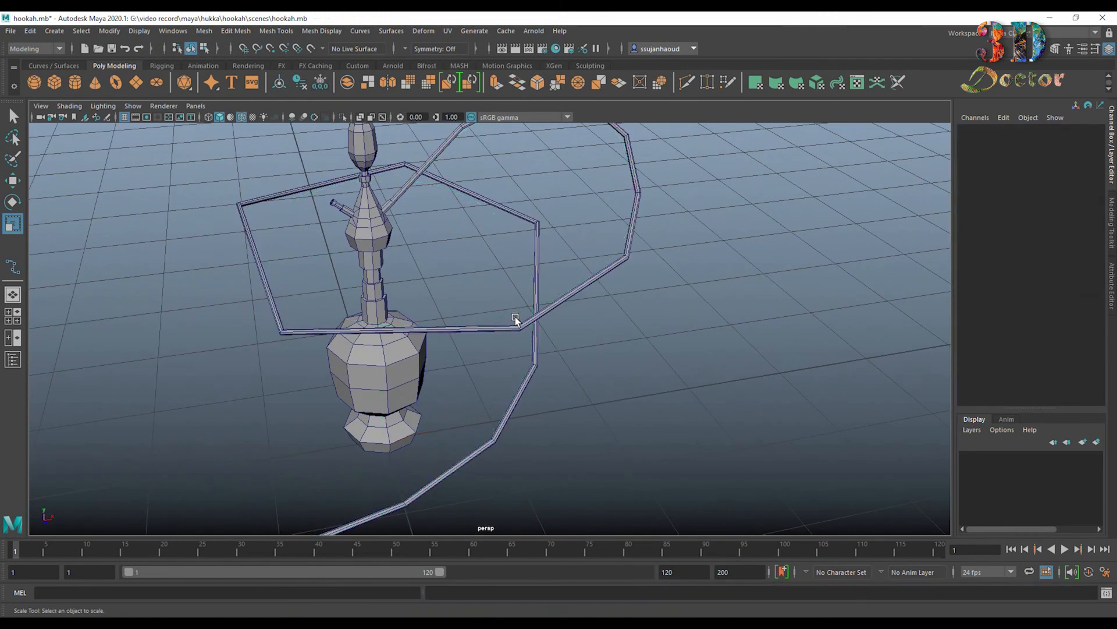
# Display the polygon hose with smooth mesh preview so its loops follow a rounded path.
pyautogui.click(520, 327)
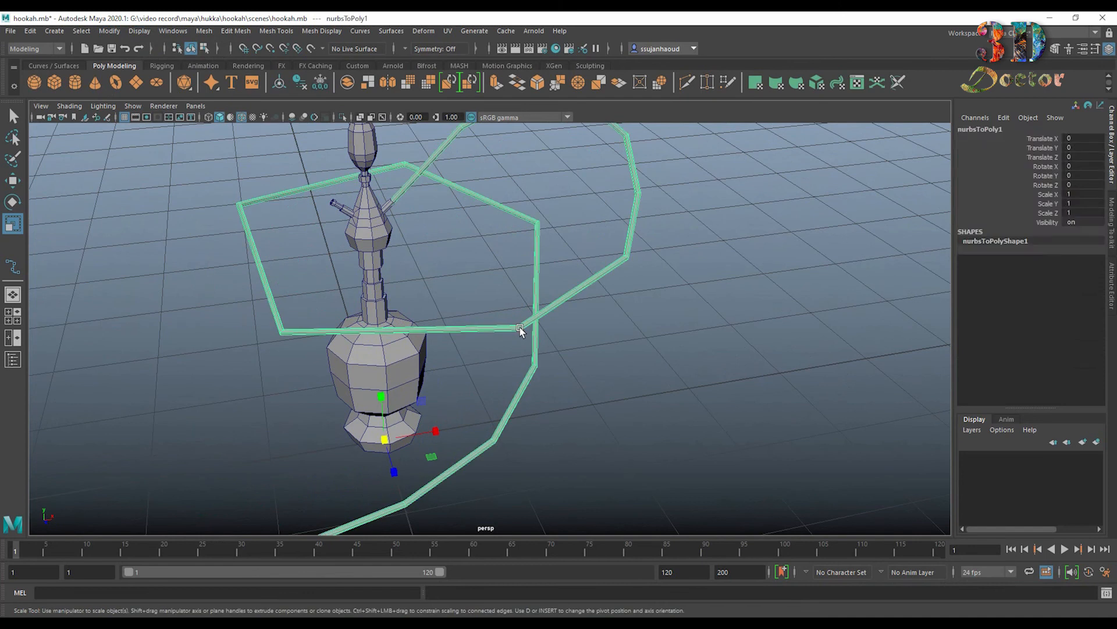
pyautogui.press('Delete')
pyautogui.hotkey('ctrl', 'z')
pyautogui.keyDown('alt'); pyautogui.moveTo(522, 326); pyautogui.dragTo(614, 315); pyautogui.keyUp('alt')
pyautogui.click(771, 320)
pyautogui.keyDown('alt'); pyautogui.moveTo(611, 388); pyautogui.dragTo(628, 339); pyautogui.keyUp('alt')
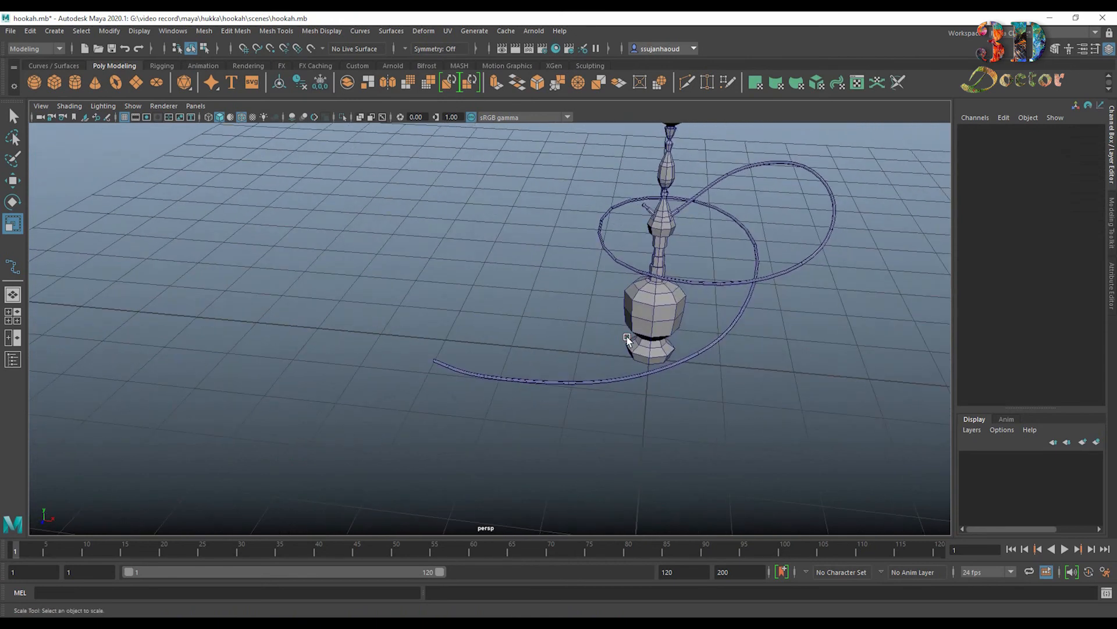
# Create a polygon cylinder at the origin with 8 axis subdivisions for the hose's mouthpiece.
pyautogui.keyDown('alt'); pyautogui.moveTo(475, 331); pyautogui.dragTo(505, 353); pyautogui.keyUp('alt')
pyautogui.click(75, 83)
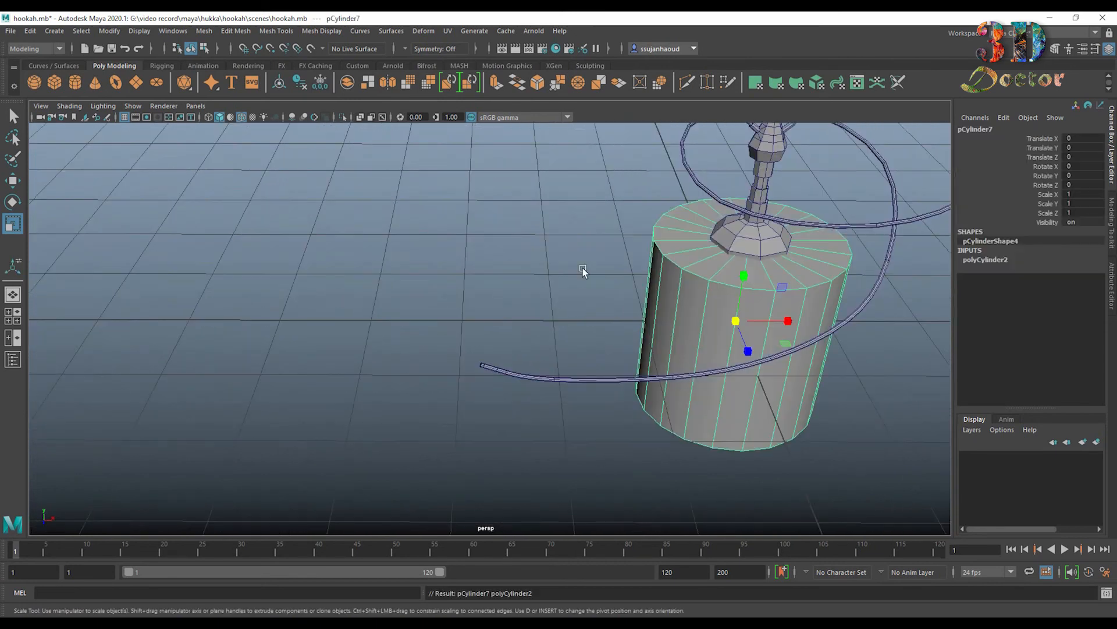
pyautogui.click(990, 260)
pyautogui.click(1042, 288)
pyautogui.moveTo(629, 278); pyautogui.dragTo(578, 282, button='middle')
# Move the cylinder along X to about -3.351 and scale it to about 0.049 in X and Z and 0.414 in Y.
pyautogui.press('w')
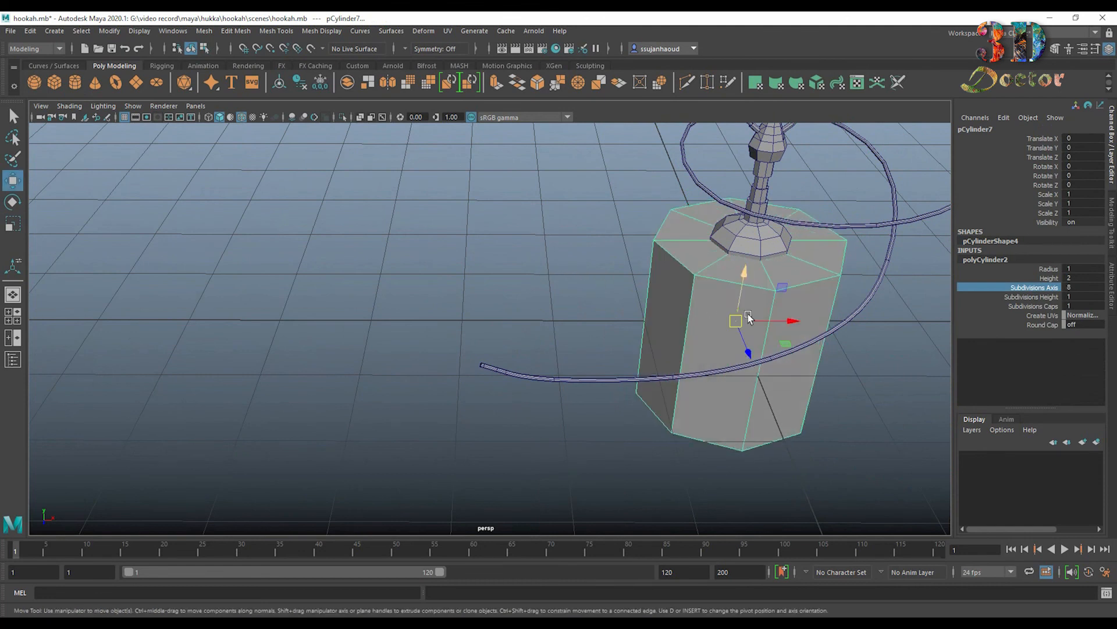
pyautogui.moveTo(748, 315); pyautogui.dragTo(463, 278)
pyautogui.press('r')
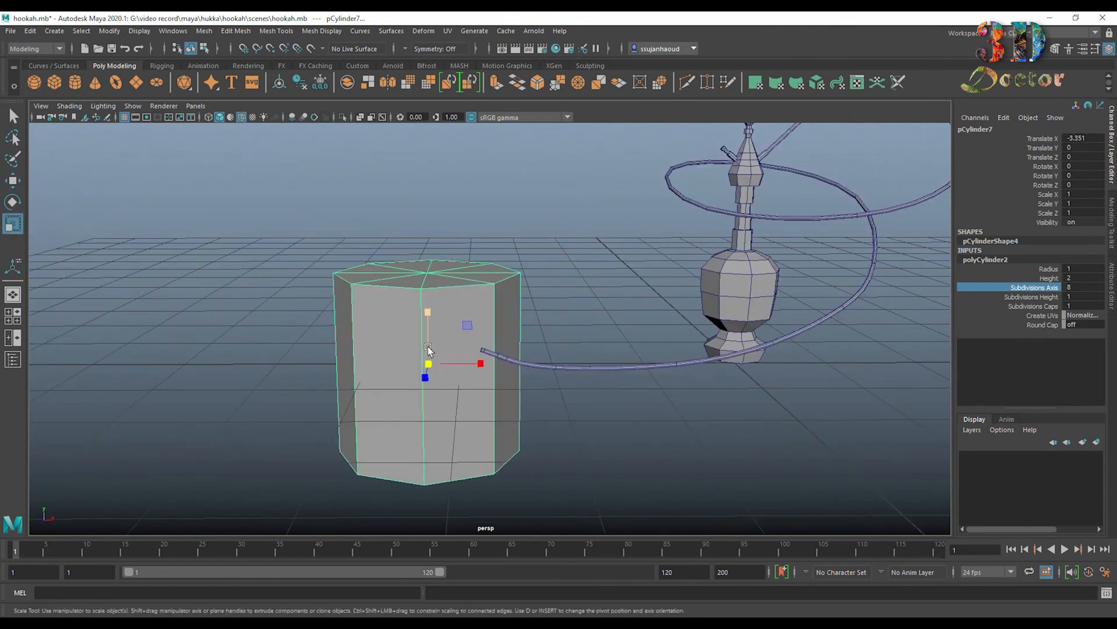
pyautogui.moveTo(429, 364); pyautogui.dragTo(309, 344)
pyautogui.moveTo(428, 308); pyautogui.dragTo(427, 281)
pyautogui.moveTo(428, 363); pyautogui.dragTo(381, 348)
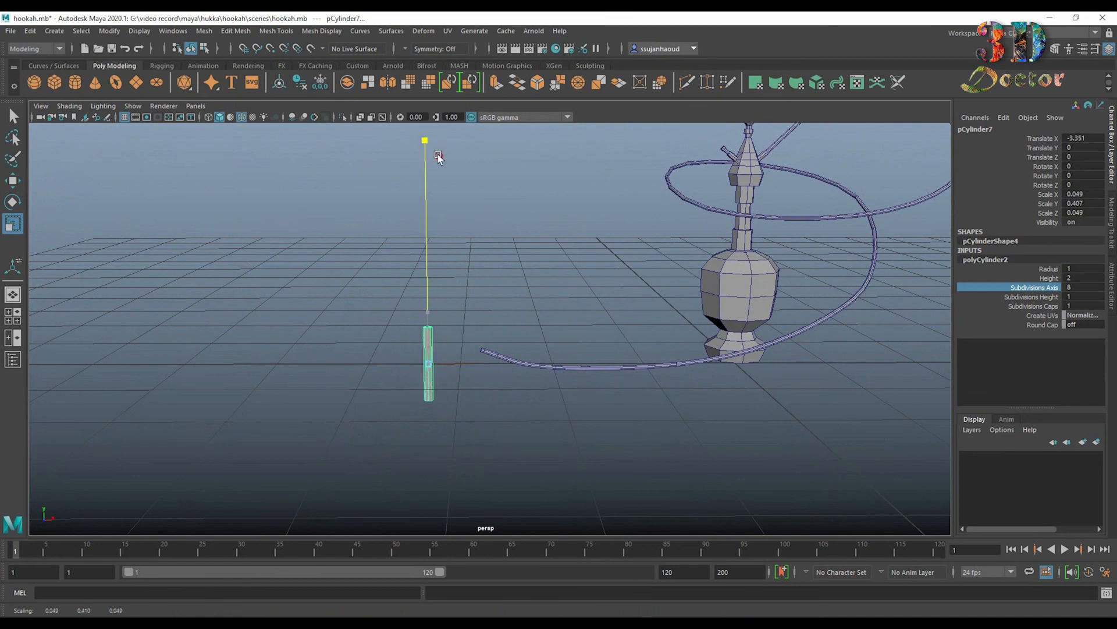
pyautogui.moveTo(438, 155); pyautogui.dragTo(437, 153)
# Delete the faces of both end caps of the thin cylinder, leaving an open tube.
pyautogui.scroll(5, 454, 344)
pyautogui.keyDown('alt'); pyautogui.moveTo(454, 344); pyautogui.dragTo(514, 262, button='middle'); pyautogui.keyUp('alt')
pyautogui.moveTo(435, 284); pyautogui.dragTo(432, 329, button='right')
pyautogui.moveTo(497, 490); pyautogui.dragTo(356, 218)
pyautogui.keyDown('ctrl'); pyautogui.moveTo(356, 304); pyautogui.dragTo(507, 357); pyautogui.keyUp('ctrl')
pyautogui.press('Delete')
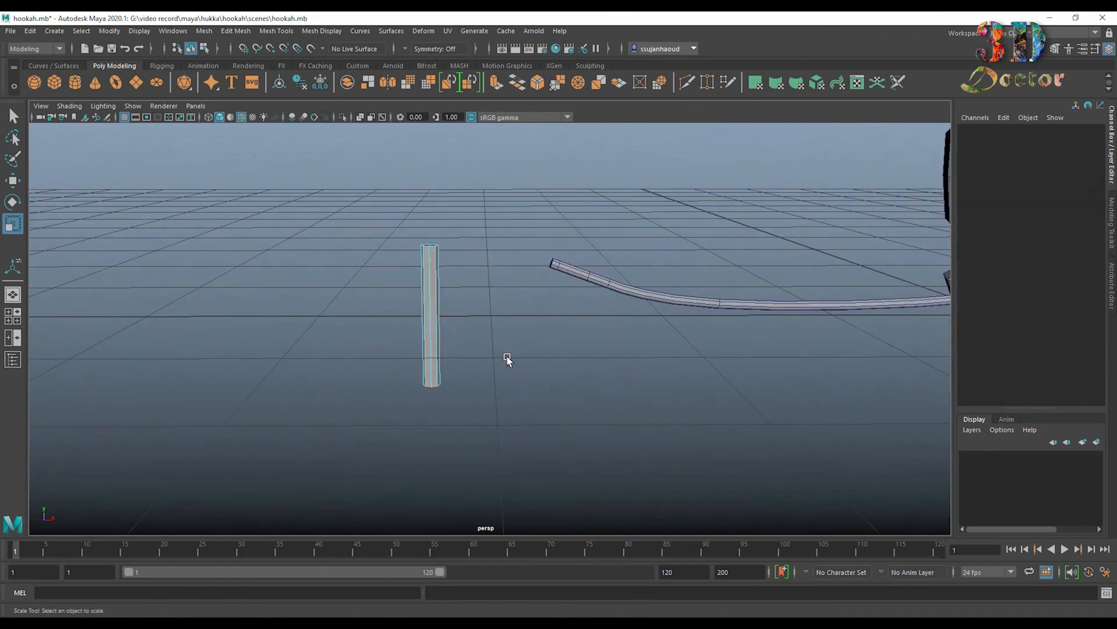
# Move the open tube along Z to about 1.515, level with the hose's free end.
pyautogui.scroll(4, 507, 356)
pyautogui.keyDown('alt'); pyautogui.moveTo(398, 277); pyautogui.dragTo(410, 267, button='middle'); pyautogui.keyUp('alt')
pyautogui.keyDown('alt'); pyautogui.moveTo(450, 269); pyautogui.dragTo(431, 165); pyautogui.keyUp('alt')
pyautogui.moveTo(463, 194); pyautogui.dragTo(550, 145, button='right')
pyautogui.press('w')
pyautogui.moveTo(467, 258); pyautogui.dragTo(517, 451)
pyautogui.scroll(4, 543, 412)
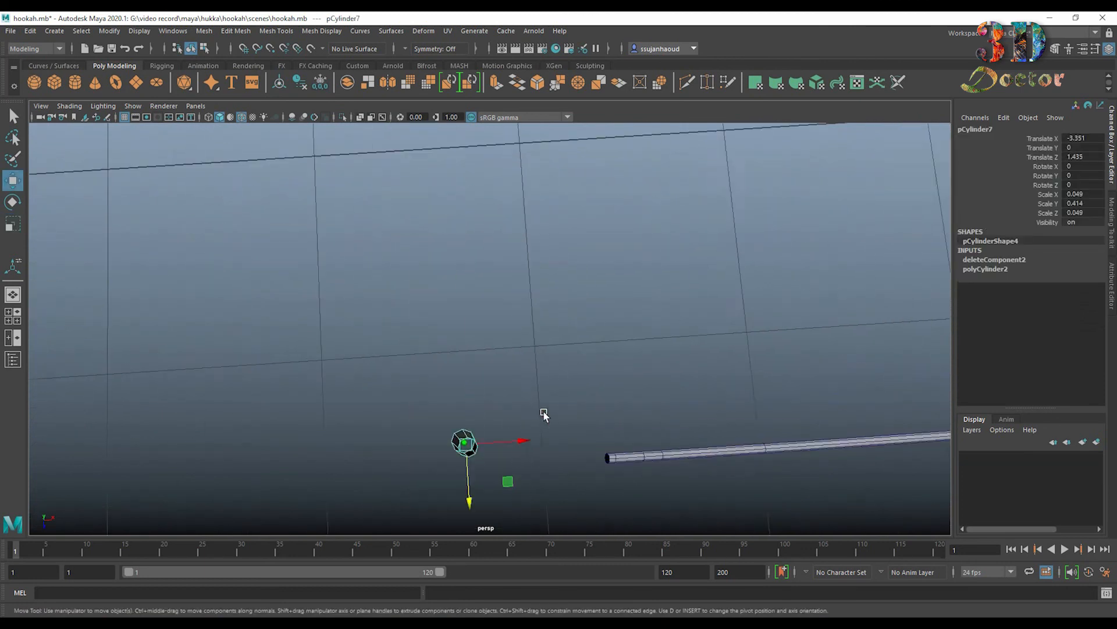
pyautogui.scroll(1, 544, 414)
pyautogui.keyDown('alt'); pyautogui.moveTo(524, 363); pyautogui.dragTo(515, 262, button='middle'); pyautogui.keyUp('alt')
pyautogui.moveTo(457, 430); pyautogui.dragTo(462, 450)
pyautogui.scroll(3, 575, 402)
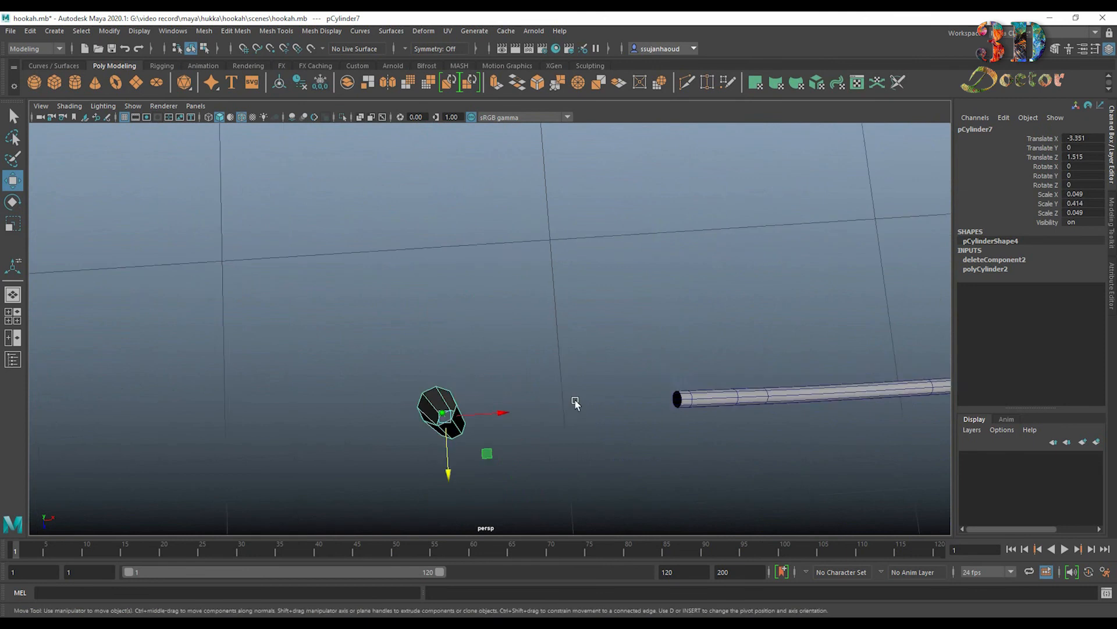
# Extrude the tube's upper border edge loop inward to form a flat rim around a small opening.
pyautogui.scroll(3, 575, 402)
pyautogui.keyDown('alt'); pyautogui.moveTo(575, 402); pyautogui.dragTo(603, 350, button='middle'); pyautogui.keyUp('alt')
pyautogui.moveTo(458, 357); pyautogui.dragTo(462, 303, button='right')
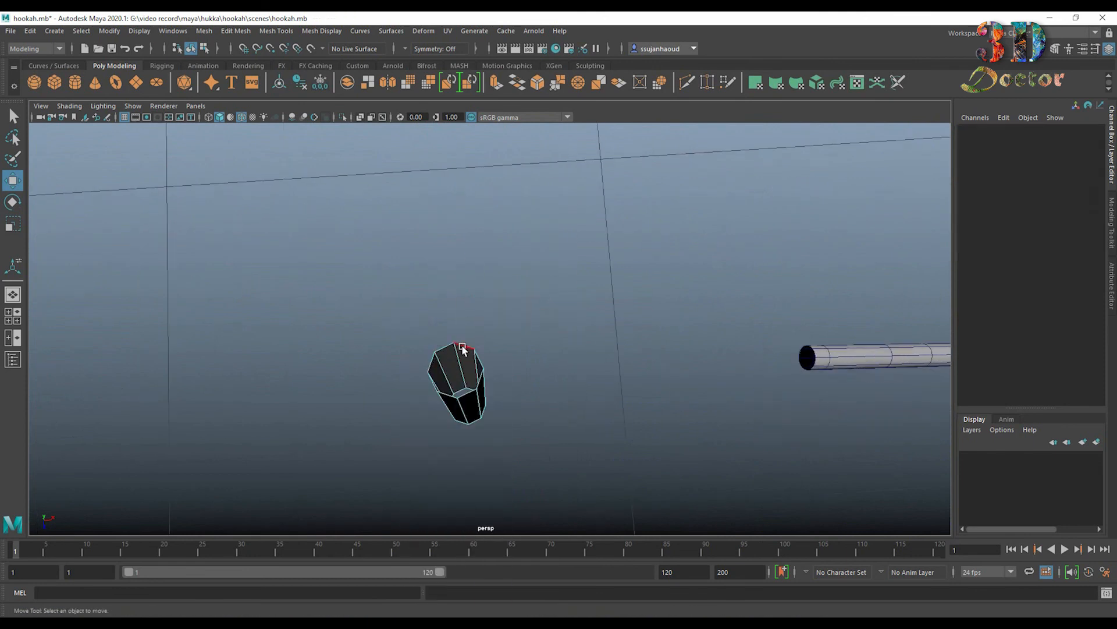
pyautogui.doubleClick(462, 347)
pyautogui.click(537, 83)
pyautogui.moveTo(475, 299); pyautogui.dragTo(458, 345)
pyautogui.scroll(3, 520, 325)
pyautogui.moveTo(465, 385); pyautogui.dragTo(518, 342, button='right')
pyautogui.scroll(-4, 588, 323)
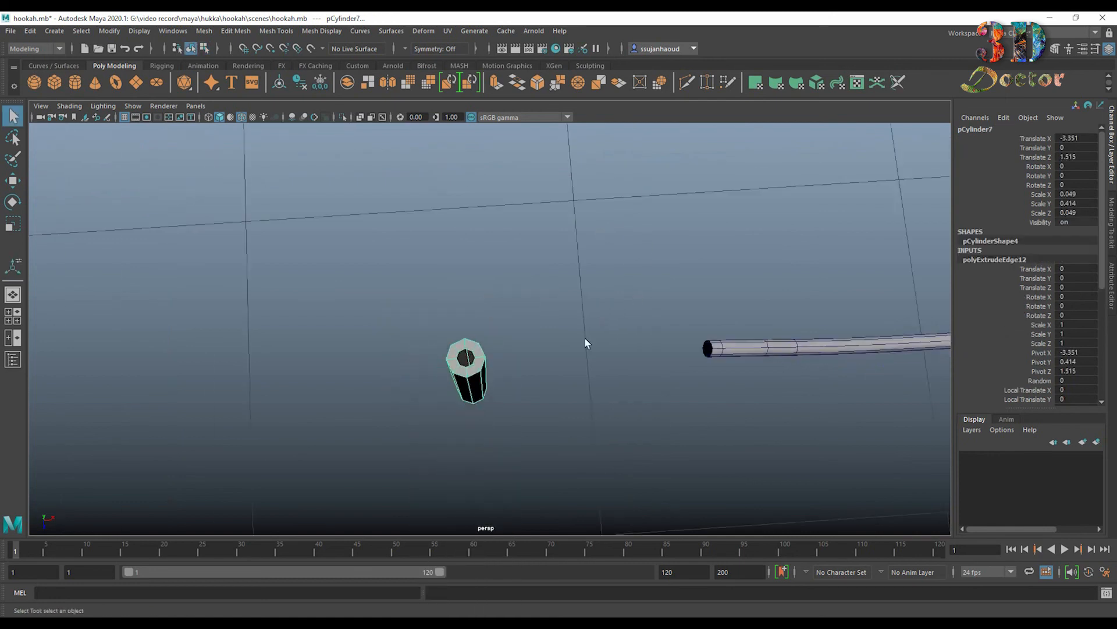
# Insert two closely spaced edge loops around the tube near its lower end.
pyautogui.keyDown('alt'); pyautogui.moveTo(579, 349); pyautogui.dragTo(543, 242); pyautogui.keyUp('alt')
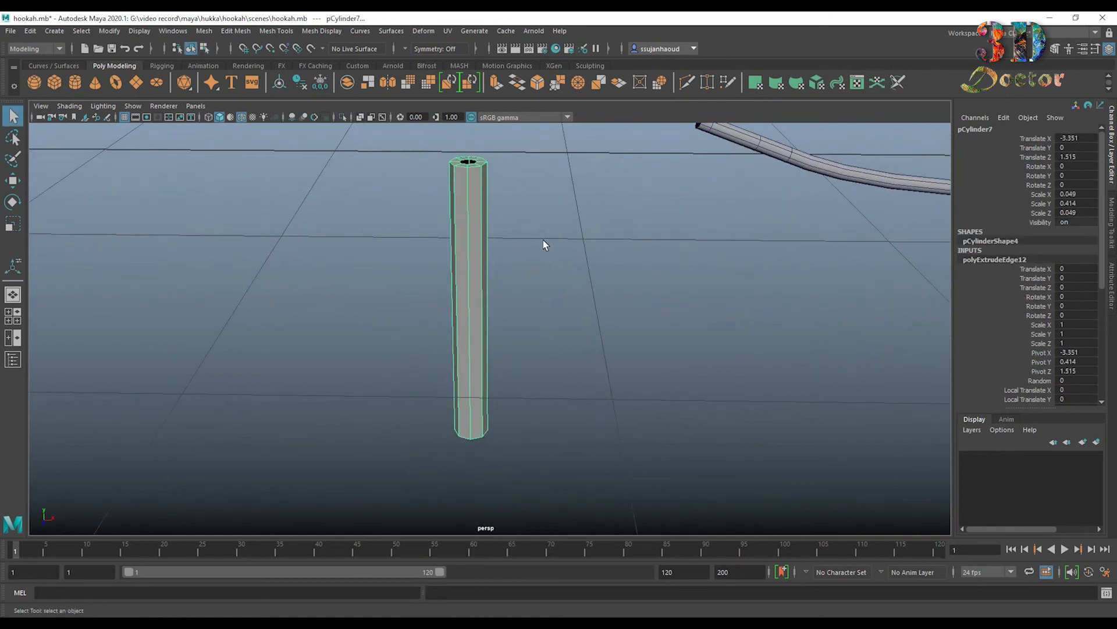
pyautogui.moveTo(477, 307); pyautogui.dragTo(479, 317, button='right')
pyautogui.moveTo(485, 308); pyautogui.dragTo(567, 280, button='right')
pyautogui.click(686, 82)
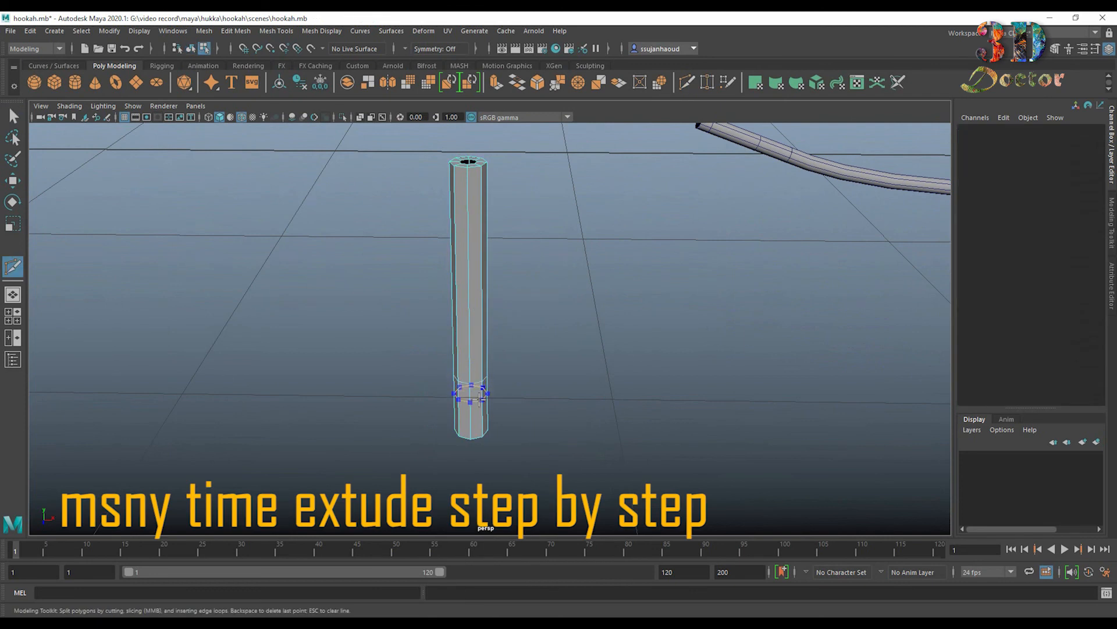
pyautogui.press('q')
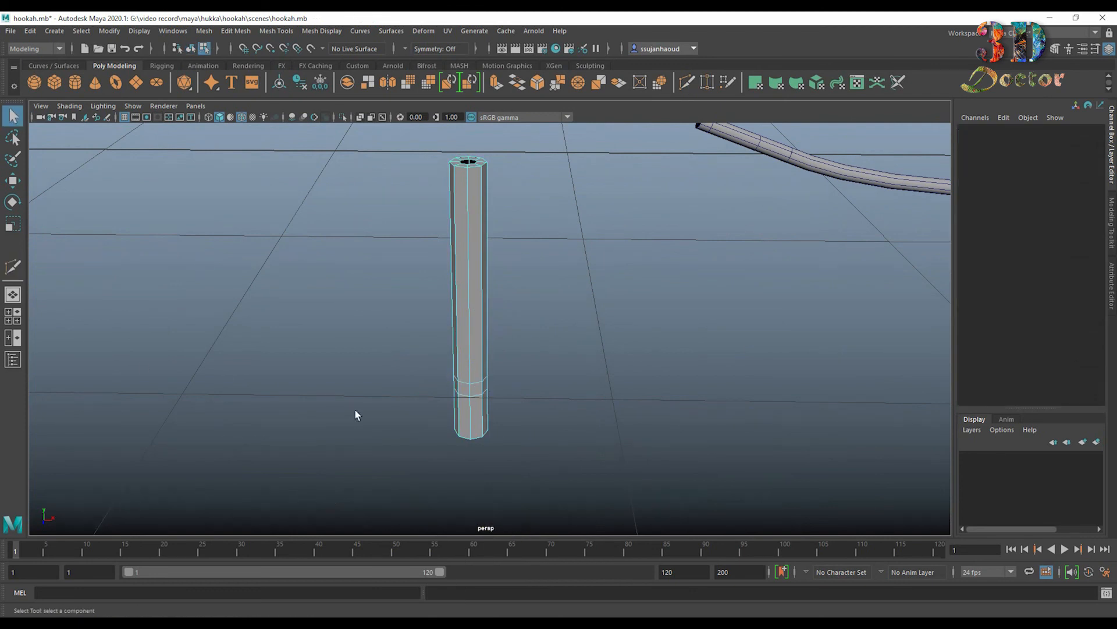
# Extrude the face band between the two new edge loops outward by 0.033 as a collar and preview the tube smoothed.
pyautogui.click(471, 393)
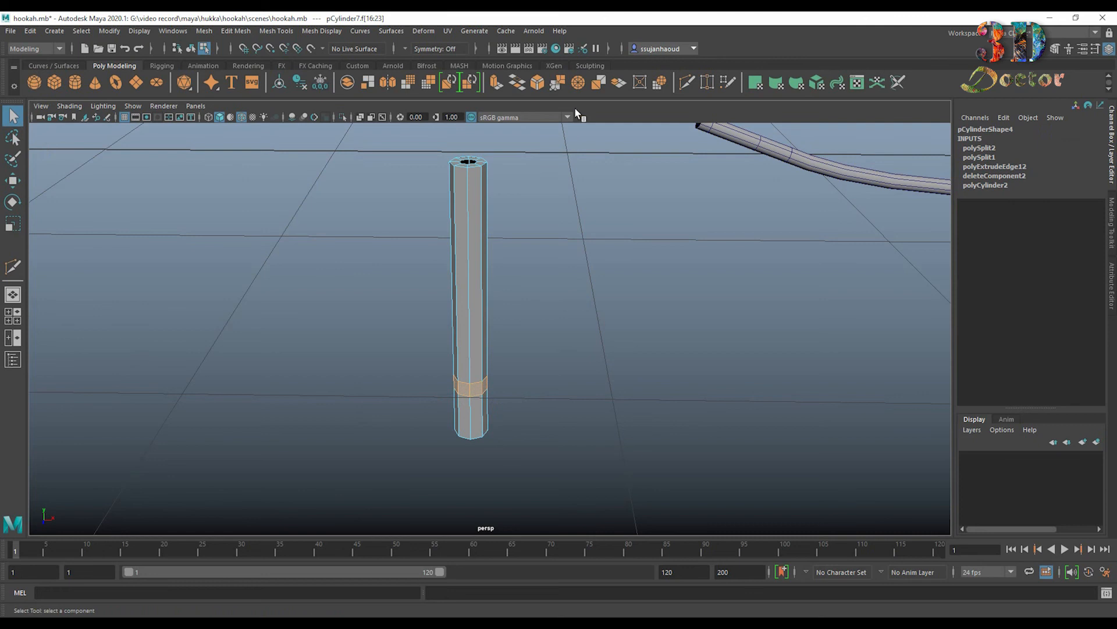
pyautogui.click(500, 84)
pyautogui.keyDown('alt'); pyautogui.moveTo(633, 379); pyautogui.dragTo(480, 300); pyautogui.keyUp('alt')
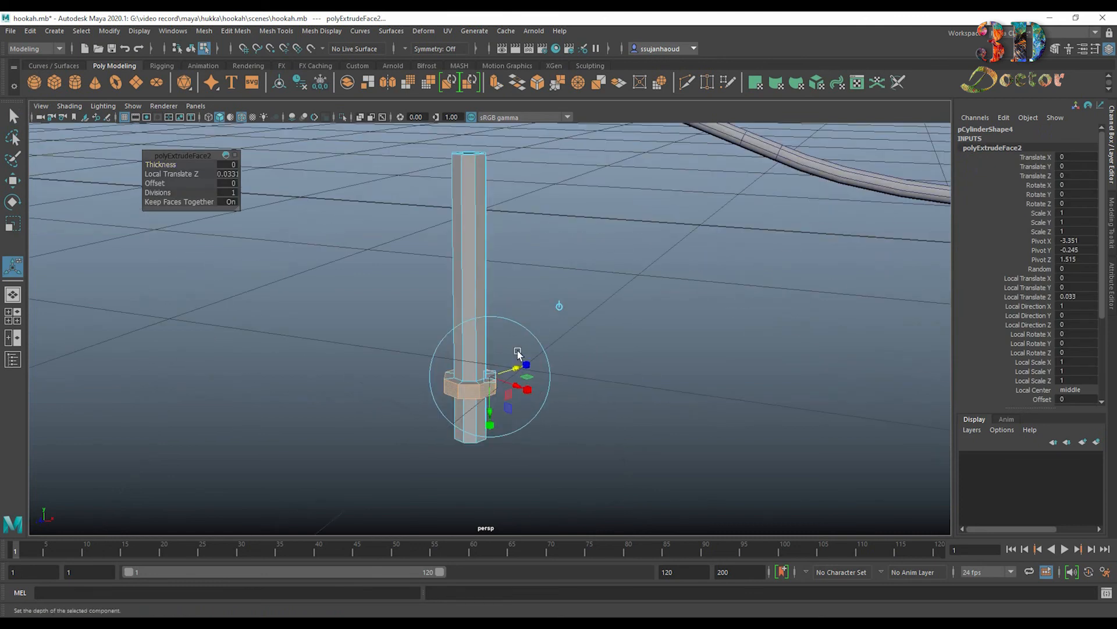
pyautogui.rightClick(479, 297)
pyautogui.click(593, 256)
pyautogui.press('3')
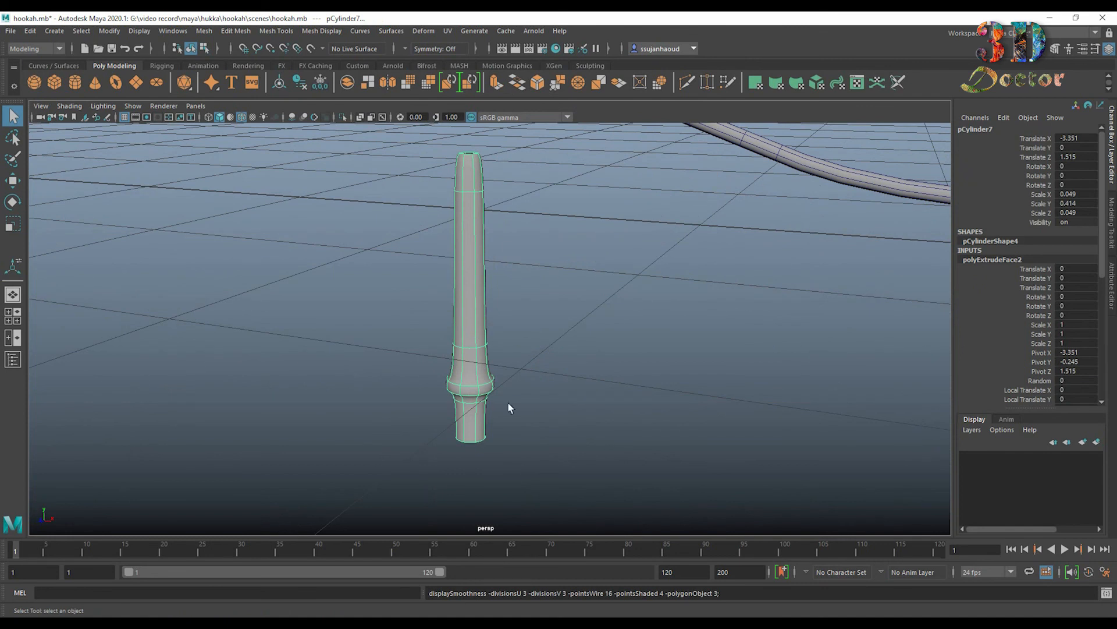
# Lower the vertices of the tube's upper end and those of its bottom end to shift the collar's relative position.
pyautogui.rightClick(470, 256)
pyautogui.moveTo(468, 256); pyautogui.dragTo(394, 256, button='right')
pyautogui.moveTo(413, 134); pyautogui.dragTo(542, 250)
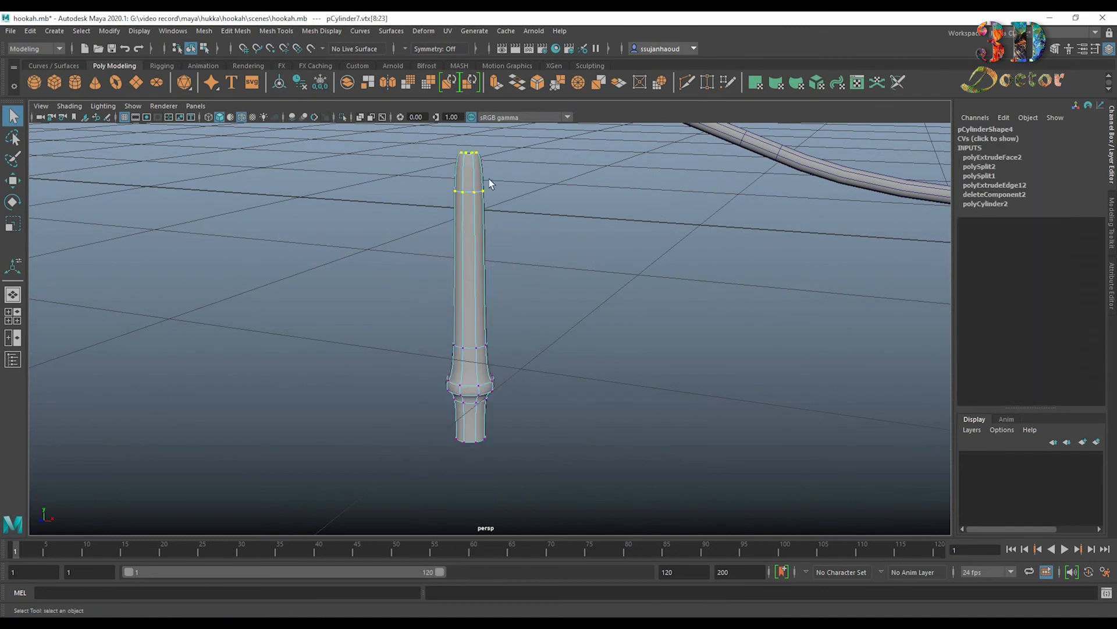
pyautogui.press('w')
pyautogui.moveTo(469, 136); pyautogui.dragTo(470, 179)
pyautogui.moveTo(422, 432); pyautogui.dragTo(536, 429)
pyautogui.moveTo(470, 398); pyautogui.dragTo(479, 275)
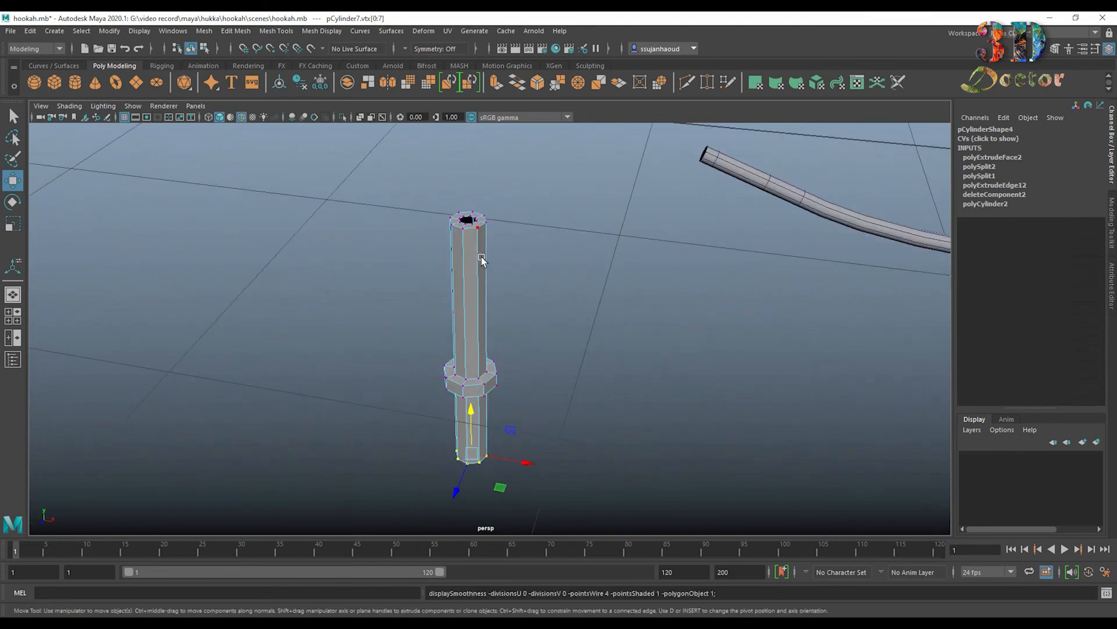
# Insert an edge loop just below the tube's upper rim to sharpen it in smooth mesh preview.
pyautogui.scroll(3, 482, 251)
pyautogui.click(687, 82)
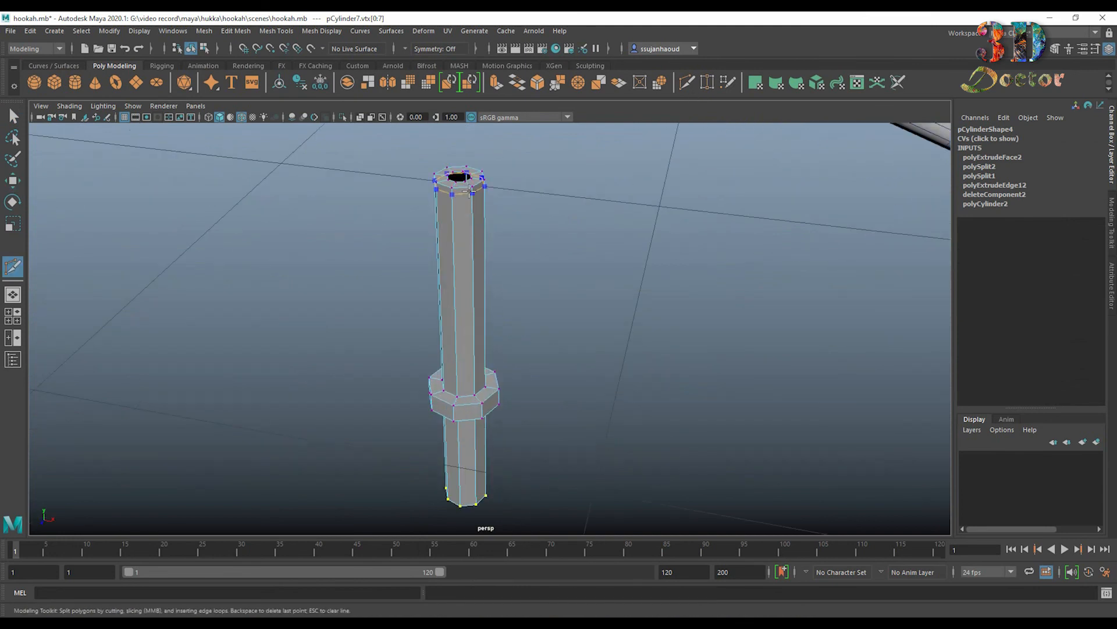
pyautogui.press('3')
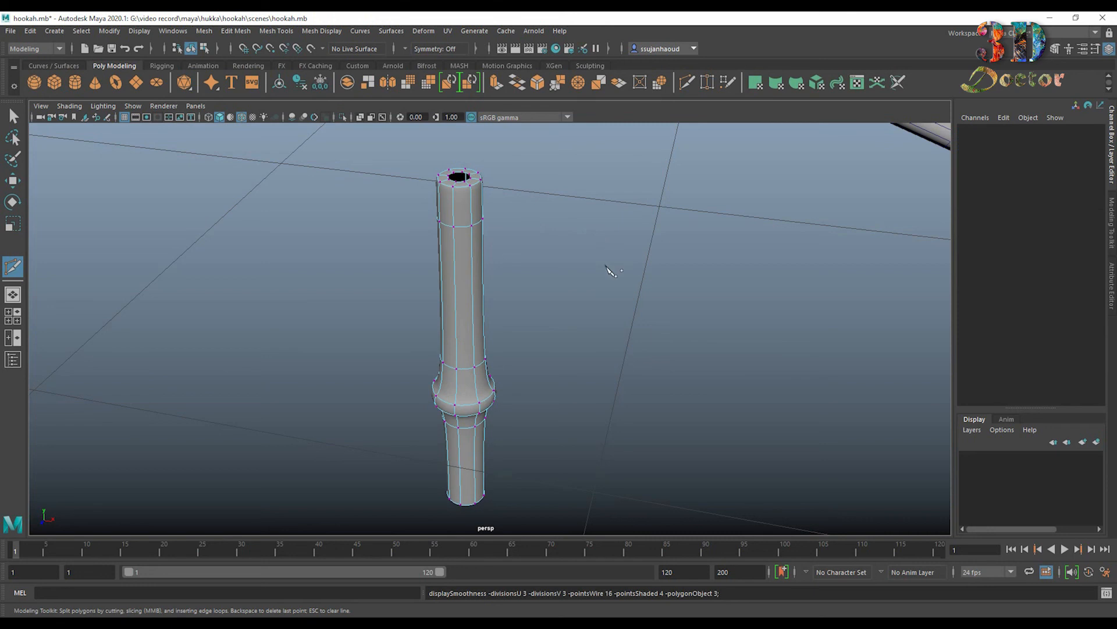
pyautogui.press('q')
pyautogui.moveTo(457, 244); pyautogui.dragTo(582, 209, button='right')
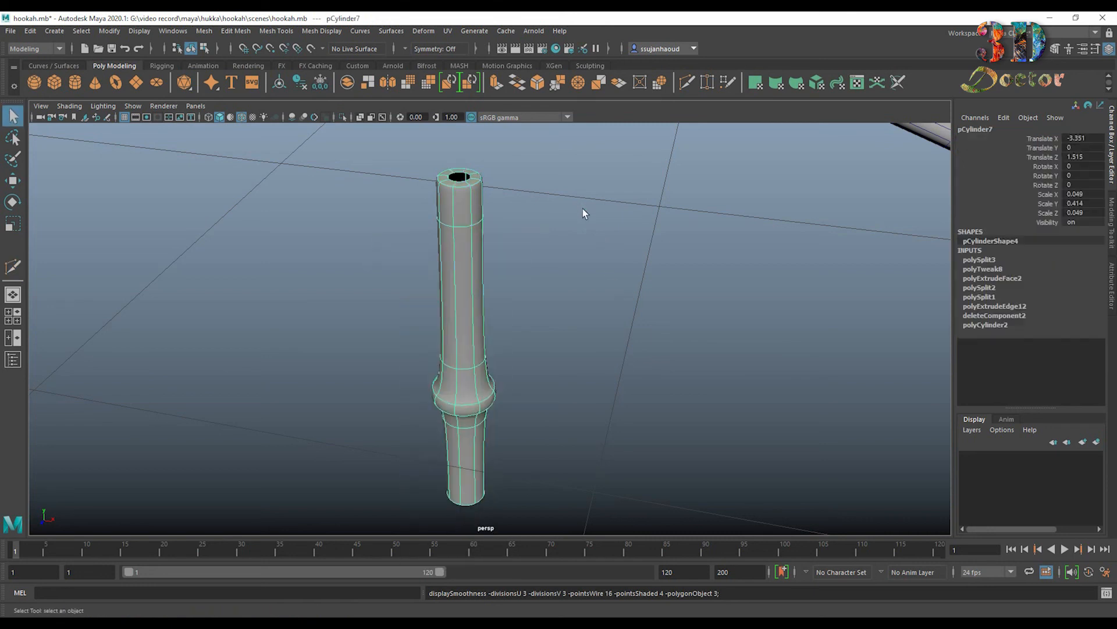
# Rotate the mouthpiece about Z to about -105.1 degrees and move its rimmed end onto the hose's free end.
pyautogui.press('e')
pyautogui.scroll(-5, 588, 216)
pyautogui.moveTo(499, 281); pyautogui.dragTo(526, 389)
pyautogui.press('w')
pyautogui.moveTo(479, 317); pyautogui.dragTo(658, 302)
pyautogui.moveTo(570, 192); pyautogui.dragTo(572, 145)
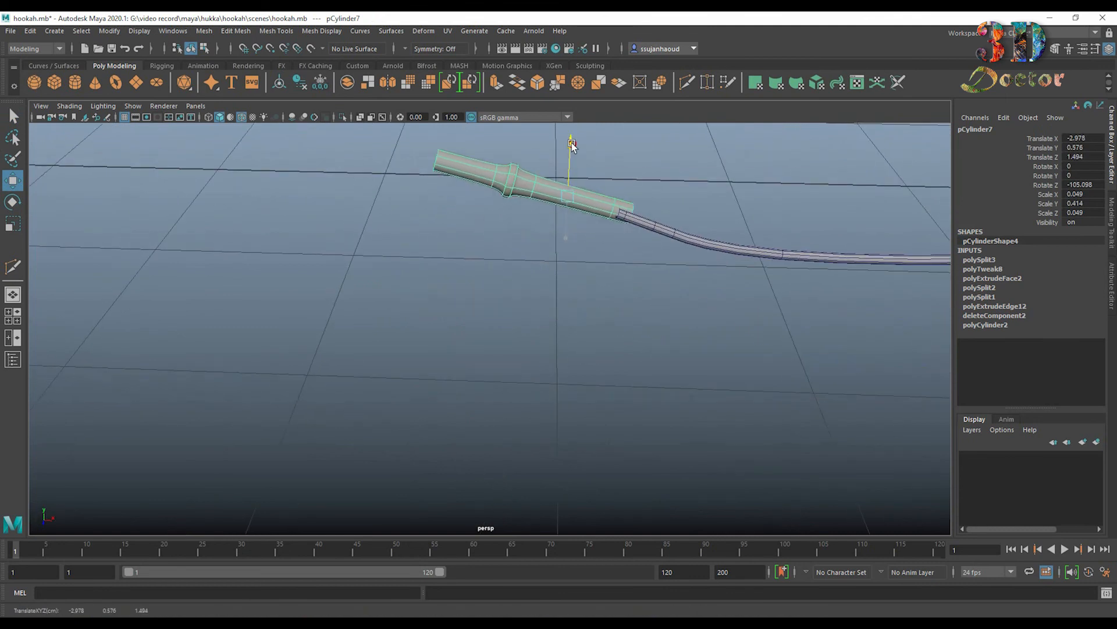
# Fine-tune the mouthpiece's position to about Y 0.581 and Z 1.547 so the hose enters its opening centrally.
pyautogui.keyDown('alt'); pyautogui.moveTo(579, 237); pyautogui.dragTo(585, 276); pyautogui.keyUp('alt')
pyautogui.moveTo(569, 273); pyautogui.dragTo(571, 287)
pyautogui.keyDown('alt'); pyautogui.moveTo(701, 287); pyautogui.dragTo(578, 247); pyautogui.keyUp('alt')
pyautogui.scroll(5, 578, 247)
pyautogui.keyDown('alt'); pyautogui.moveTo(591, 174); pyautogui.dragTo(634, 378, button='middle'); pyautogui.keyUp('alt')
pyautogui.moveTo(488, 244); pyautogui.dragTo(484, 245)
pyautogui.keyDown('alt'); pyautogui.moveTo(573, 276); pyautogui.dragTo(576, 250); pyautogui.keyUp('alt')
pyautogui.moveTo(530, 205); pyautogui.dragTo(470, 293)
pyautogui.moveTo(416, 185); pyautogui.dragTo(416, 189)
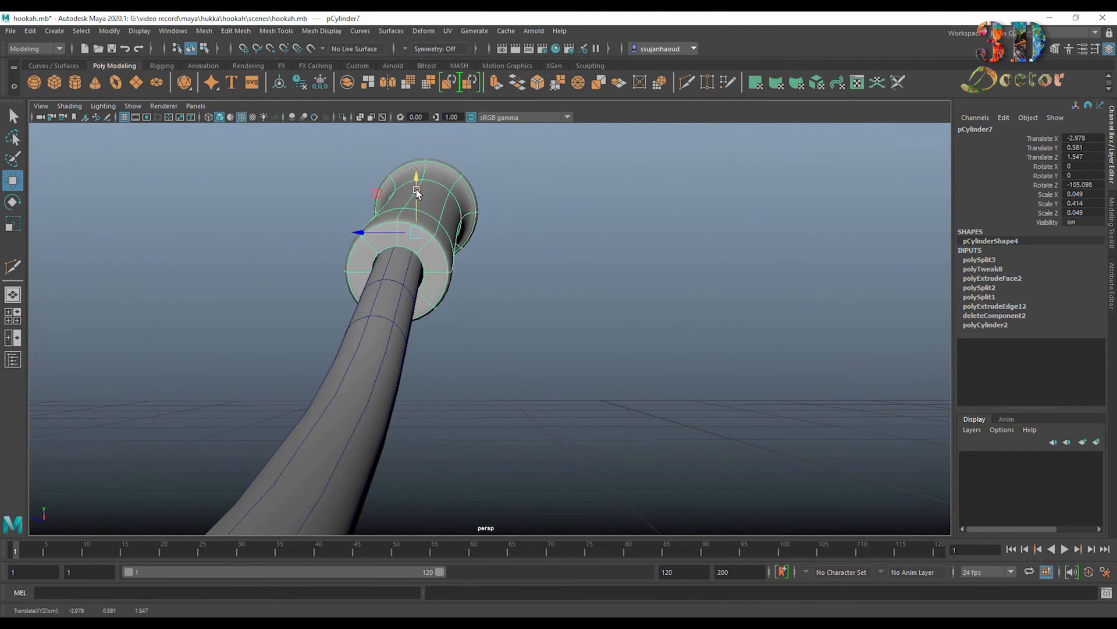
# Scale the inner edge loop of the mouthpiece's hose-side opening so it fits around the hose.
pyautogui.rightClick(434, 254)
pyautogui.moveTo(435, 254); pyautogui.dragTo(433, 224, button='right')
pyautogui.doubleClick(408, 244)
pyautogui.press('r')
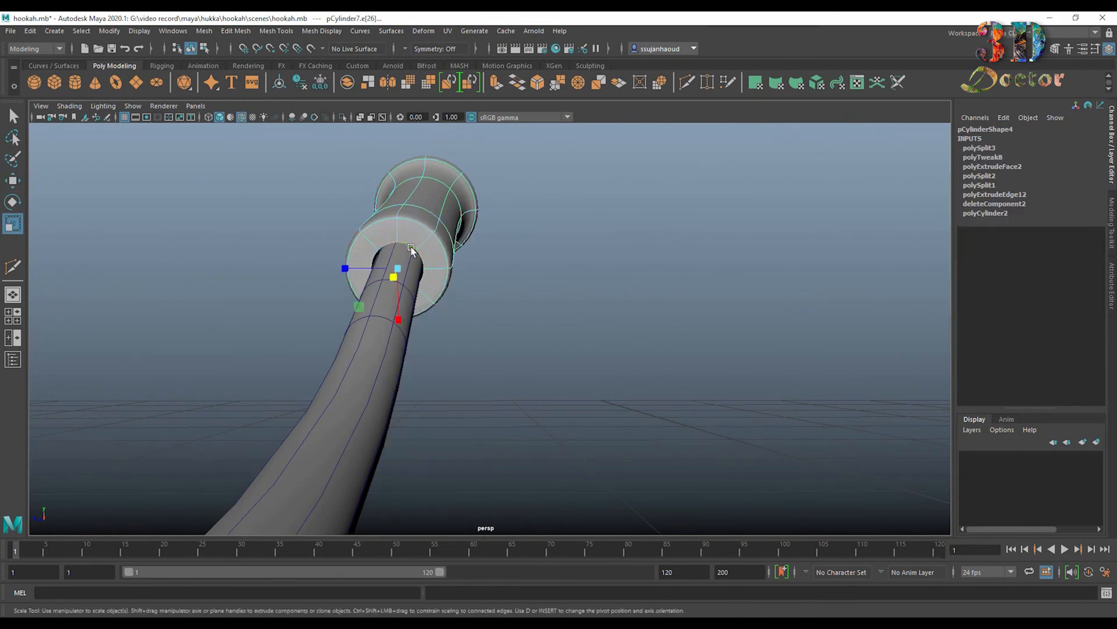
pyautogui.moveTo(399, 269); pyautogui.dragTo(483, 285)
pyautogui.keyDown('alt'); pyautogui.moveTo(483, 285); pyautogui.dragTo(606, 271, button='middle'); pyautogui.keyUp('alt')
# Rotate the mouthpiece about Z to about -109.9 degrees and raise it to about Y 0.604 to align with the hose.
pyautogui.press('e')
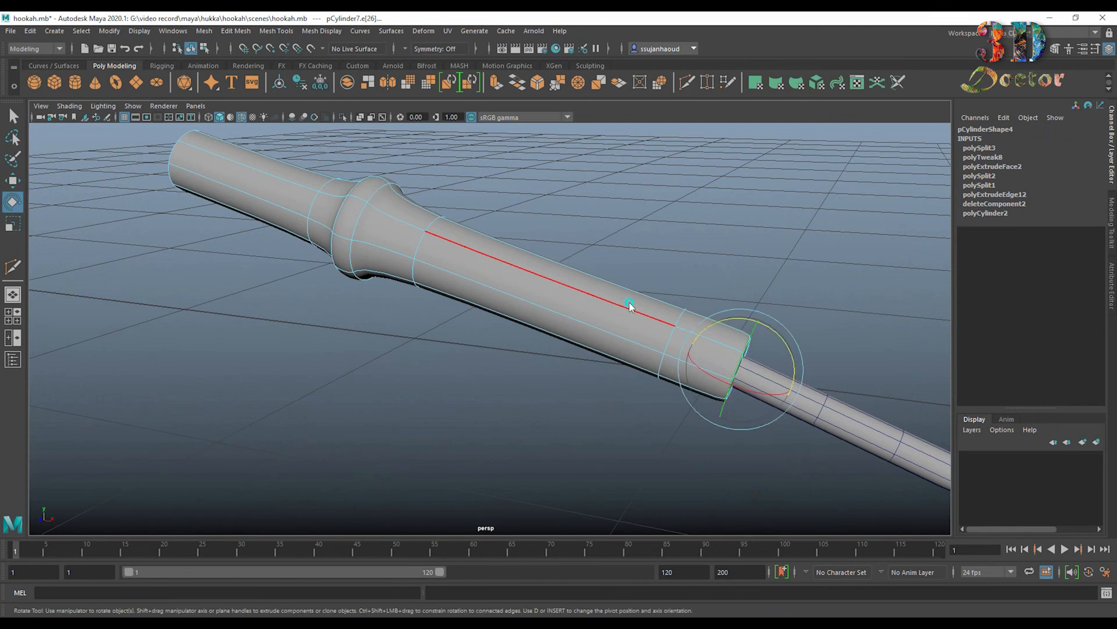
pyautogui.press('F8')
pyautogui.moveTo(571, 249); pyautogui.dragTo(592, 270)
pyautogui.press('w')
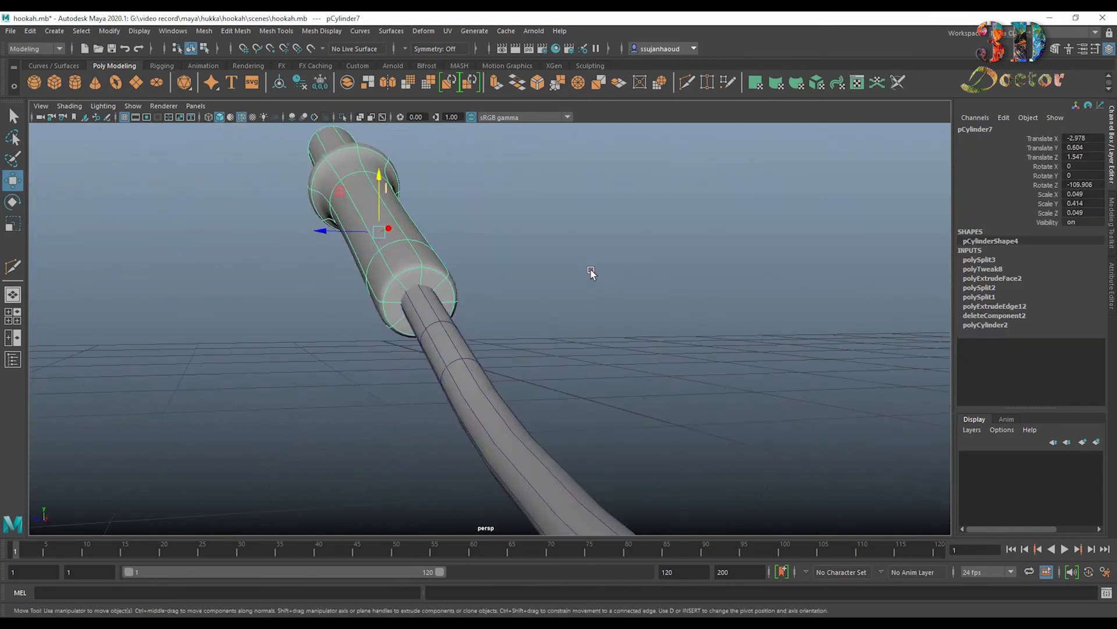
pyautogui.keyDown('alt'); pyautogui.moveTo(592, 270); pyautogui.dragTo(480, 331, button='right'); pyautogui.keyUp('alt')
pyautogui.keyDown('alt'); pyautogui.moveTo(481, 331); pyautogui.dragTo(607, 331); pyautogui.keyUp('alt')
pyautogui.keyDown('alt'); pyautogui.moveTo(608, 331); pyautogui.dragTo(514, 341, button='right'); pyautogui.keyUp('alt')
pyautogui.keyDown('alt'); pyautogui.moveTo(514, 341); pyautogui.dragTo(588, 353); pyautogui.keyUp('alt')
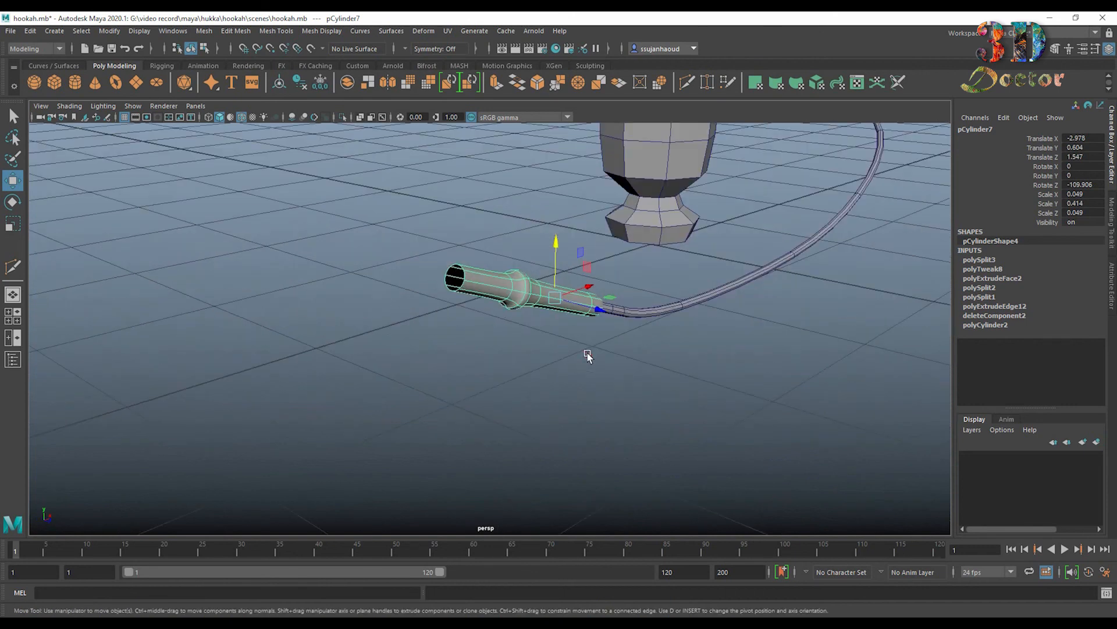
# Extrude the border edges of the mouthpiece's open free end inward to form a rim, and extrude again into the tube.
pyautogui.keyDown('alt'); pyautogui.moveTo(373, 326); pyautogui.dragTo(499, 311, button='right'); pyautogui.keyUp('alt')
pyautogui.keyDown('alt'); pyautogui.moveTo(498, 311); pyautogui.dragTo(548, 312); pyautogui.keyUp('alt')
pyautogui.press('1')
pyautogui.moveTo(527, 303); pyautogui.dragTo(520, 257, button='right')
pyautogui.doubleClick(520, 256)
pyautogui.hotkey('ctrl', 'e')
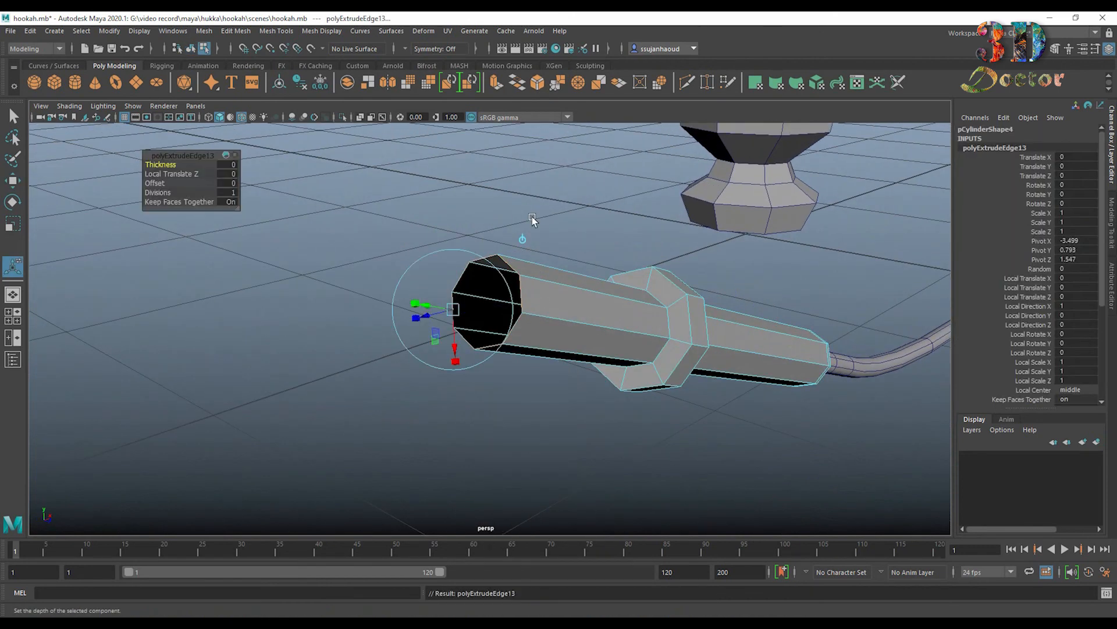
pyautogui.keyDown('alt'); pyautogui.moveTo(469, 340); pyautogui.dragTo(521, 306); pyautogui.keyUp('alt')
pyautogui.hotkey('ctrl', 'e')
pyautogui.keyDown('alt'); pyautogui.moveTo(588, 274); pyautogui.dragTo(495, 292); pyautogui.keyUp('alt')
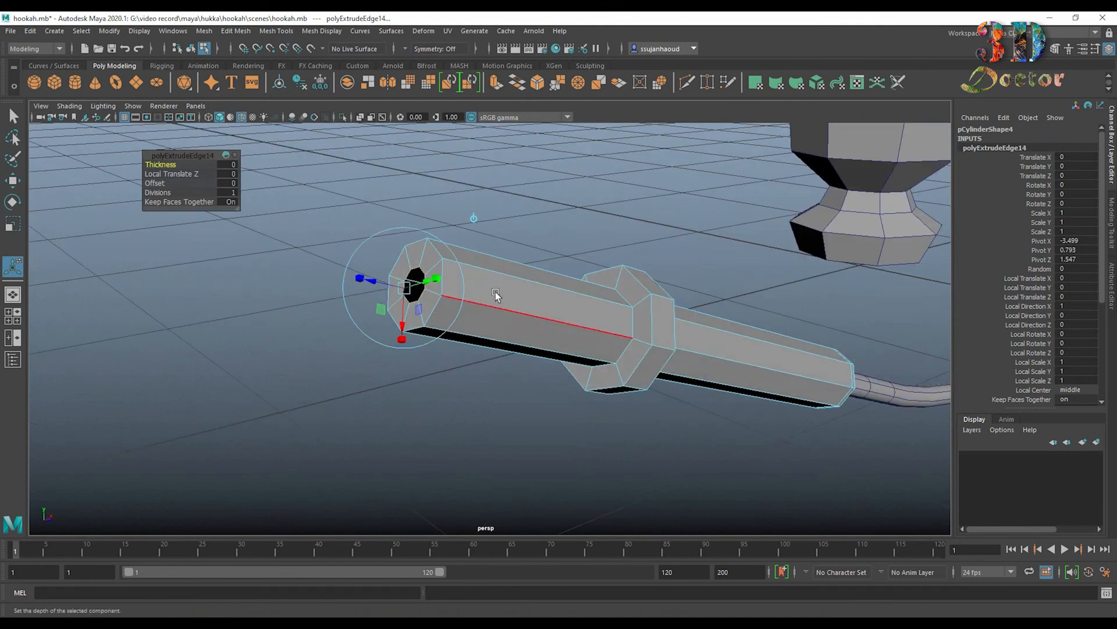
pyautogui.moveTo(373, 280); pyautogui.dragTo(399, 284)
pyautogui.moveTo(504, 294); pyautogui.dragTo(588, 249, button='right')
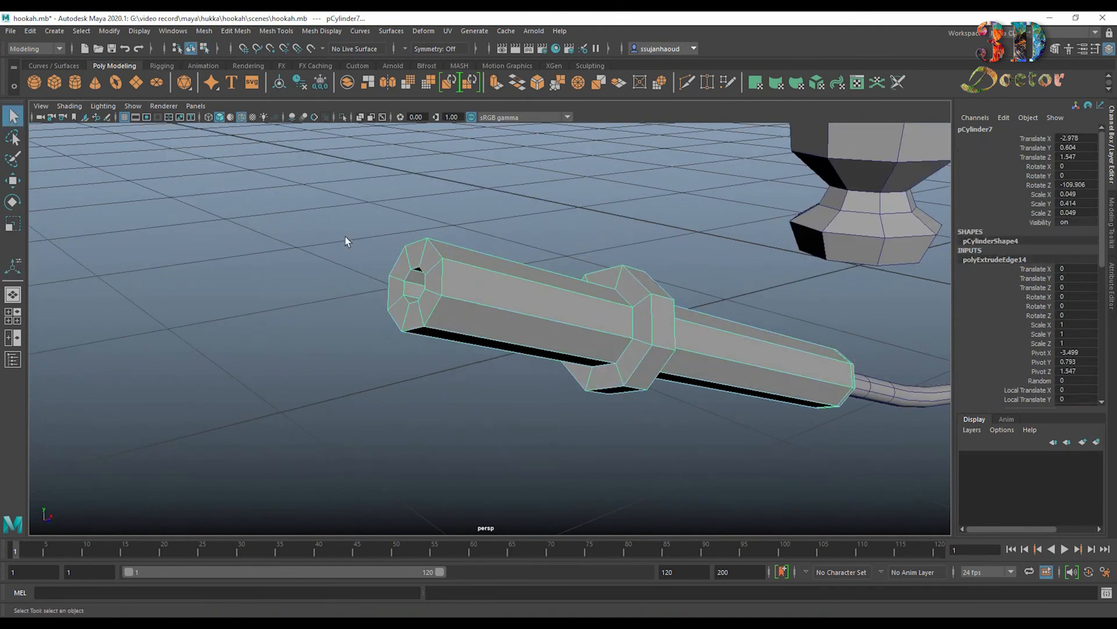
# Insert an edge loop near the mouthpiece's free end and show the mouthpiece in smooth mesh preview.
pyautogui.click(678, 84)
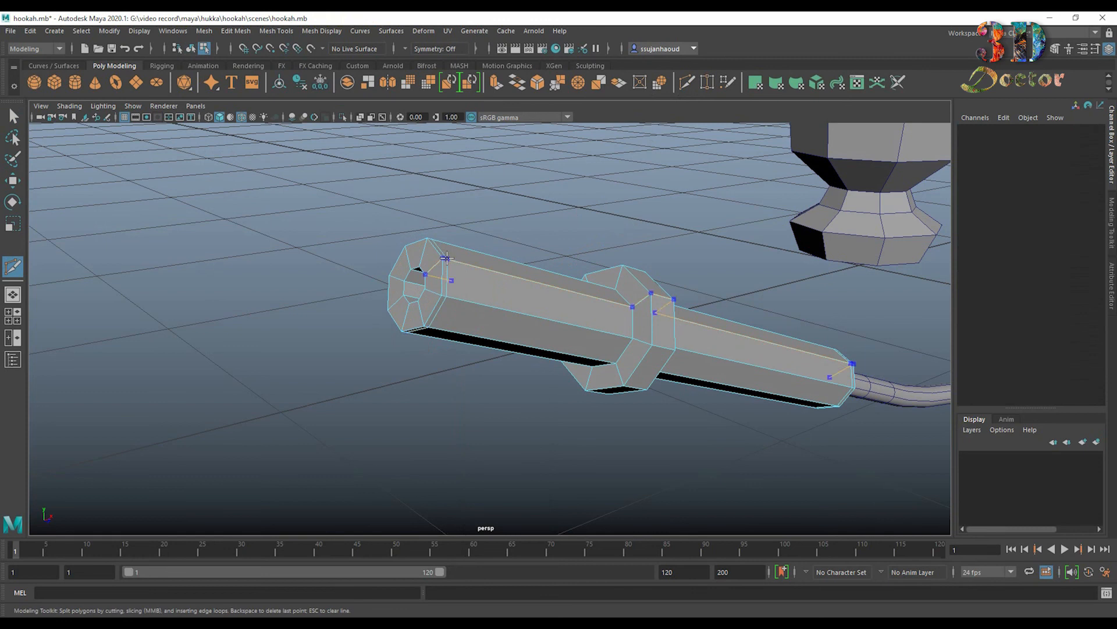
pyautogui.press('3')
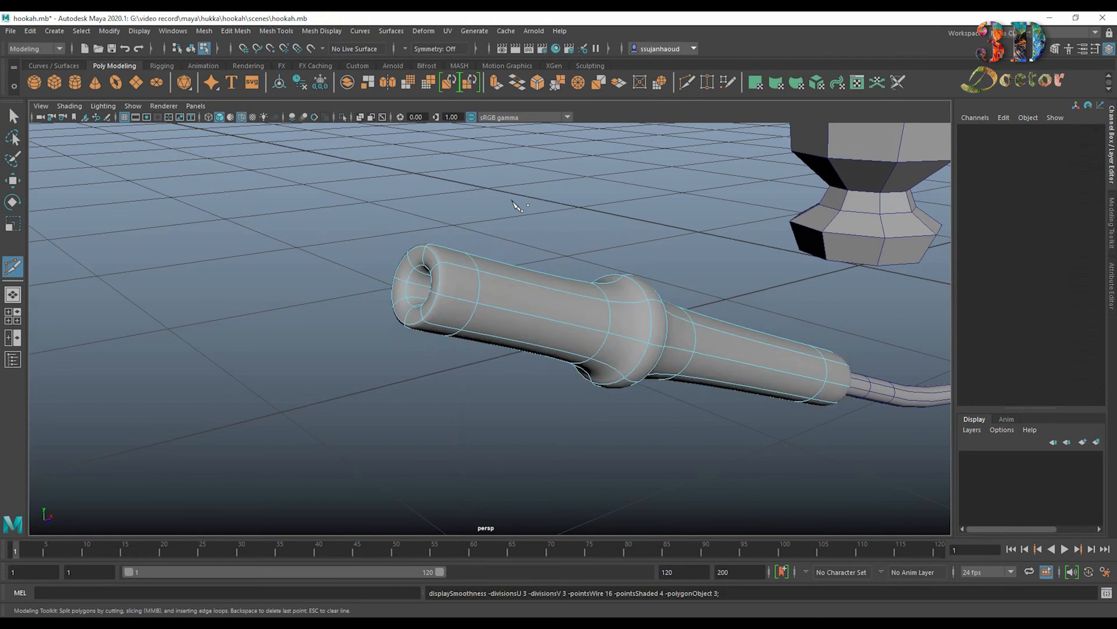
pyautogui.click(12, 118)
pyautogui.moveTo(504, 302); pyautogui.dragTo(587, 254, button='right')
# Extrude the open border edges of the body's hose port inward by about -0.015 in local Z to form a rim.
pyautogui.scroll(-5, 635, 242)
pyautogui.keyDown('alt'); pyautogui.moveTo(839, 283); pyautogui.dragTo(571, 439, button='middle'); pyautogui.keyUp('alt')
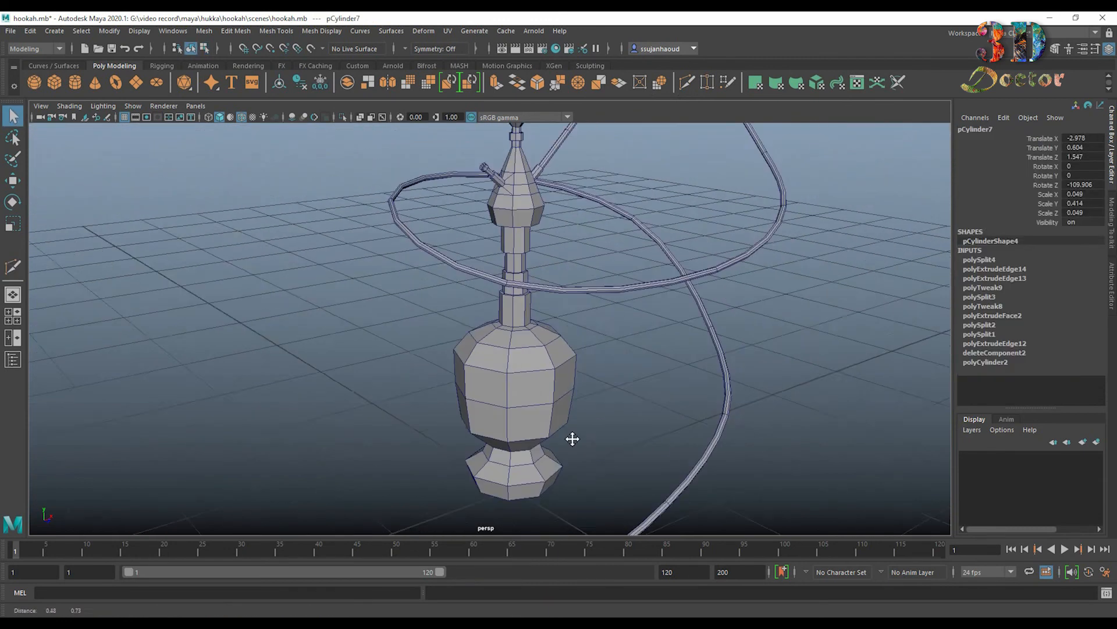
pyautogui.scroll(4, 559, 285)
pyautogui.keyDown('alt'); pyautogui.moveTo(559, 286); pyautogui.dragTo(623, 350); pyautogui.keyUp('alt')
pyautogui.keyDown('alt'); pyautogui.moveTo(559, 326); pyautogui.dragTo(516, 345, button='middle'); pyautogui.keyUp('alt')
pyautogui.scroll(-5, 516, 344)
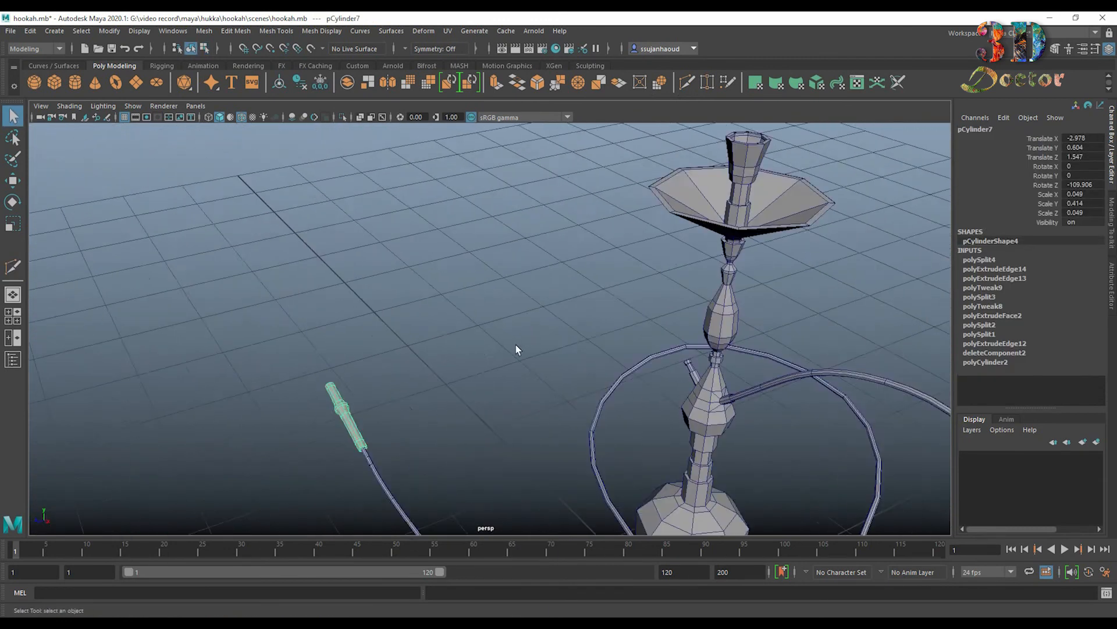
pyautogui.keyDown('alt'); pyautogui.moveTo(745, 424); pyautogui.dragTo(647, 390, button='middle'); pyautogui.keyUp('alt')
pyautogui.click(647, 390)
pyautogui.scroll(6, 650, 389)
pyautogui.keyDown('alt'); pyautogui.moveTo(800, 386); pyautogui.dragTo(572, 351, button='middle'); pyautogui.keyUp('alt')
pyautogui.keyDown('alt'); pyautogui.moveTo(521, 451); pyautogui.dragTo(569, 434); pyautogui.keyUp('alt')
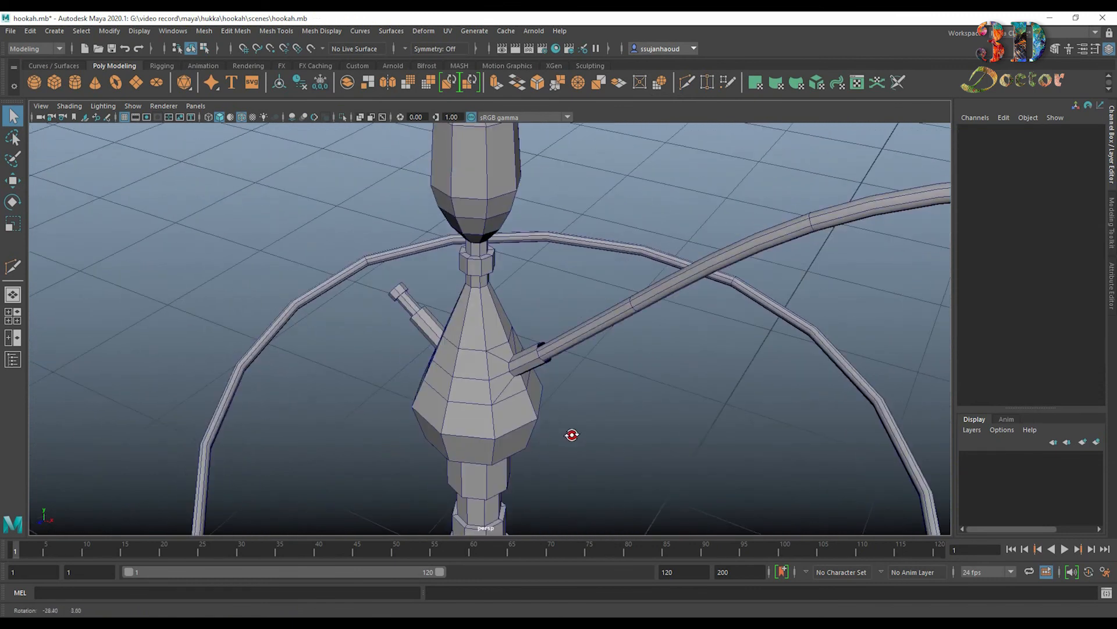
pyautogui.scroll(8, 595, 400)
pyautogui.keyDown('alt'); pyautogui.moveTo(771, 506); pyautogui.dragTo(506, 347, button='middle'); pyautogui.keyUp('alt')
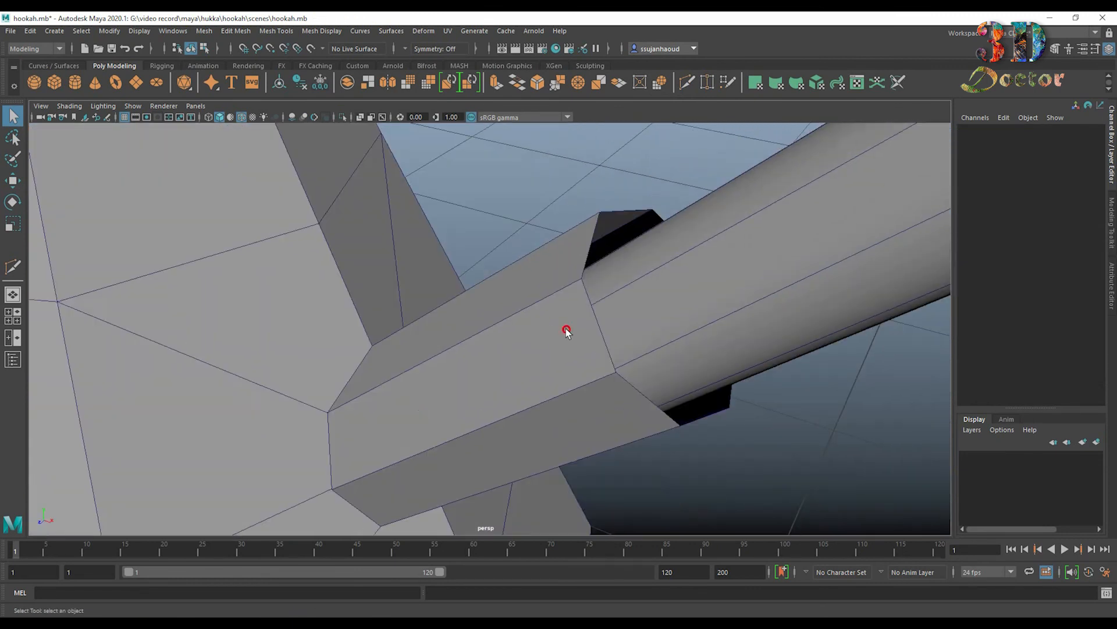
pyautogui.moveTo(567, 317); pyautogui.dragTo(569, 271, button='right')
pyautogui.click(589, 240)
pyautogui.click(517, 82)
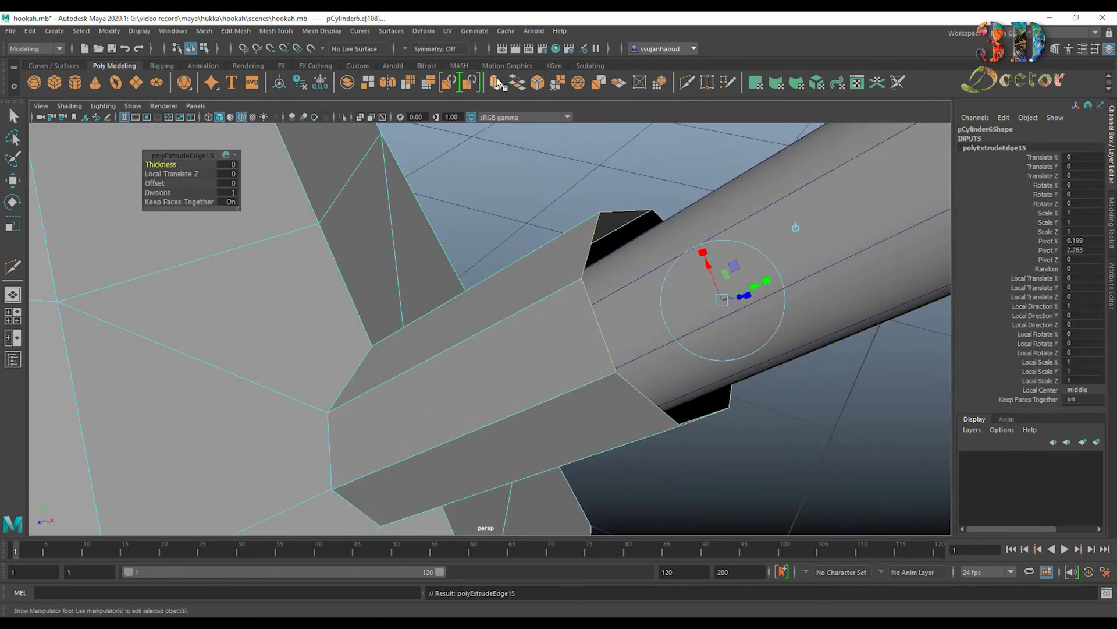
pyautogui.keyDown('alt'); pyautogui.moveTo(731, 292); pyautogui.dragTo(728, 324); pyautogui.keyUp('alt')
pyautogui.moveTo(346, 268); pyautogui.dragTo(285, 270)
pyautogui.keyDown('alt'); pyautogui.moveTo(240, 287); pyautogui.dragTo(519, 281); pyautogui.keyUp('alt')
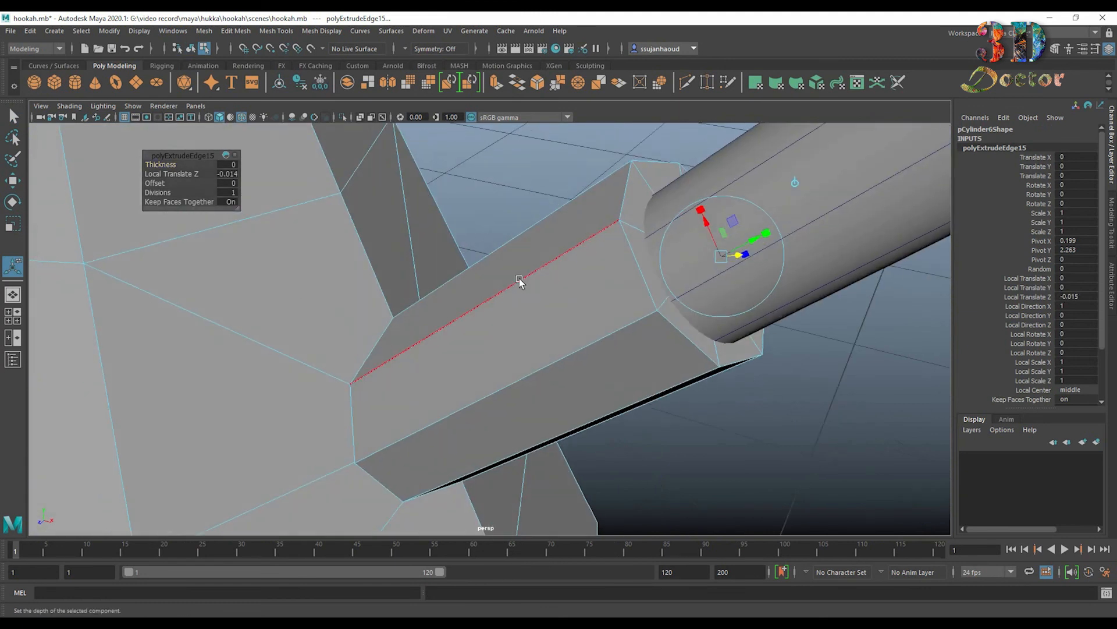
# Extrude the hose port's inner rim edges again by about -0.006 in local Z, into the port.
pyautogui.click(498, 85)
pyautogui.moveTo(750, 238); pyautogui.dragTo(726, 246)
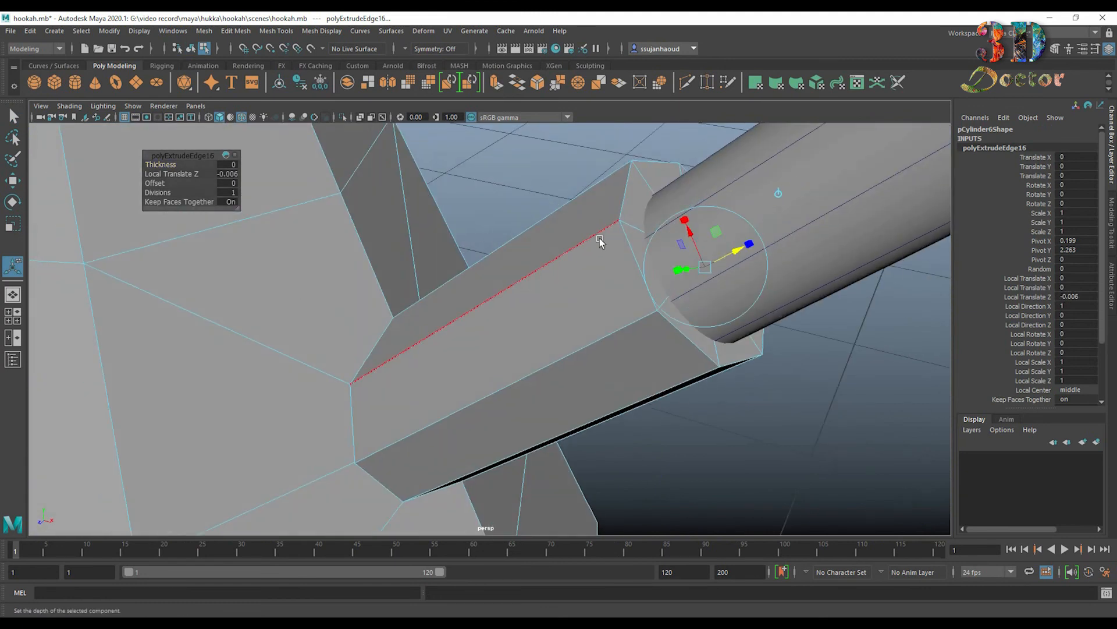
pyautogui.moveTo(599, 240); pyautogui.dragTo(702, 201, button='right')
pyautogui.click(686, 84)
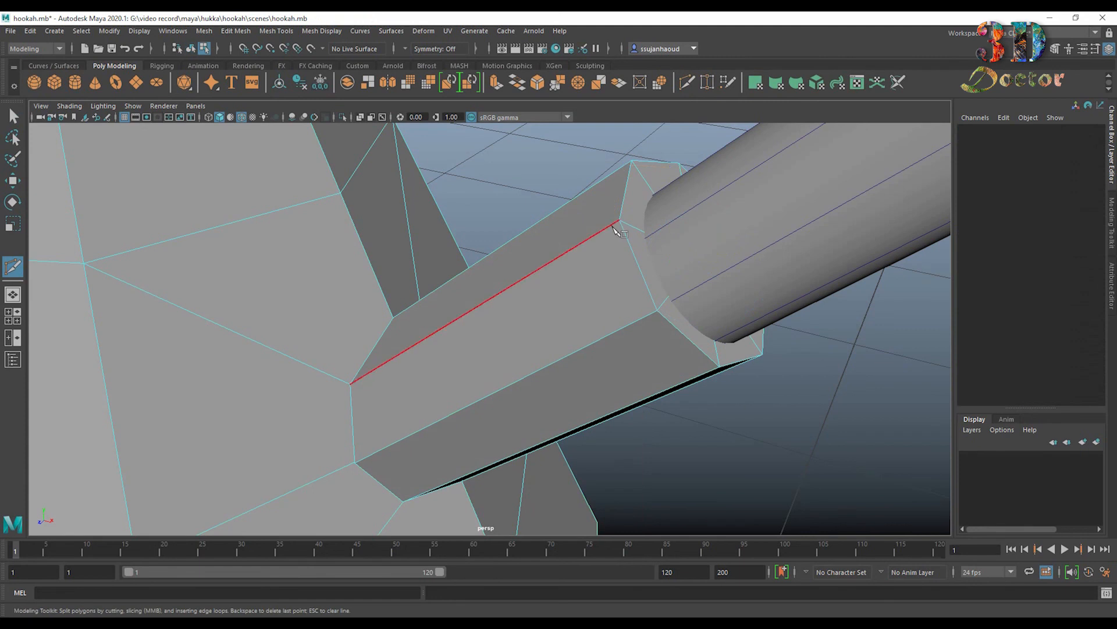
pyautogui.press('Escape')
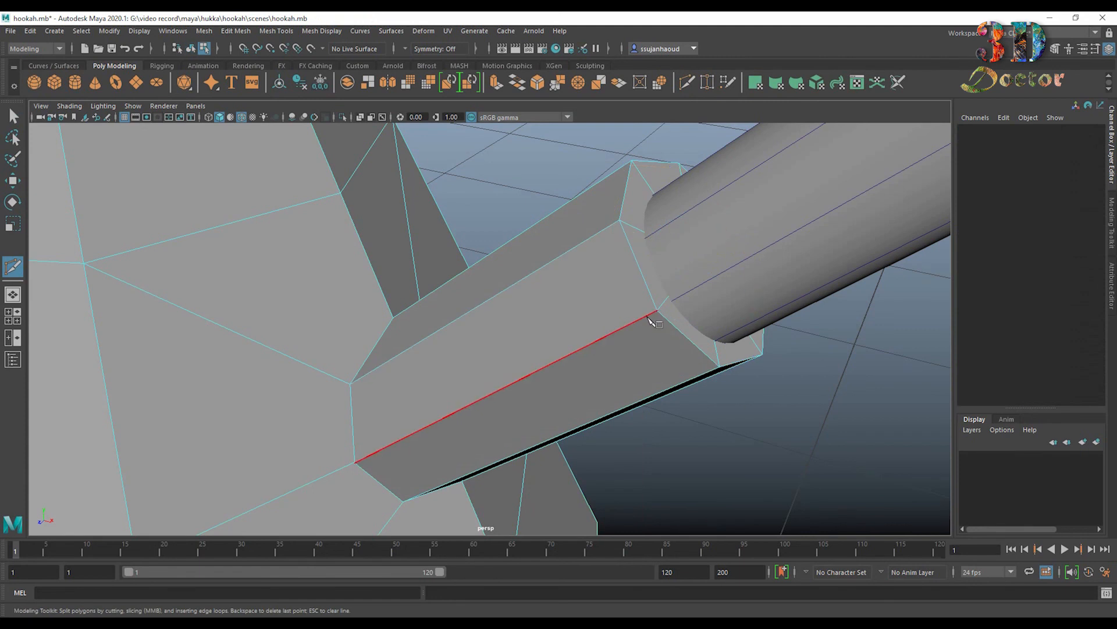
pyautogui.press('q')
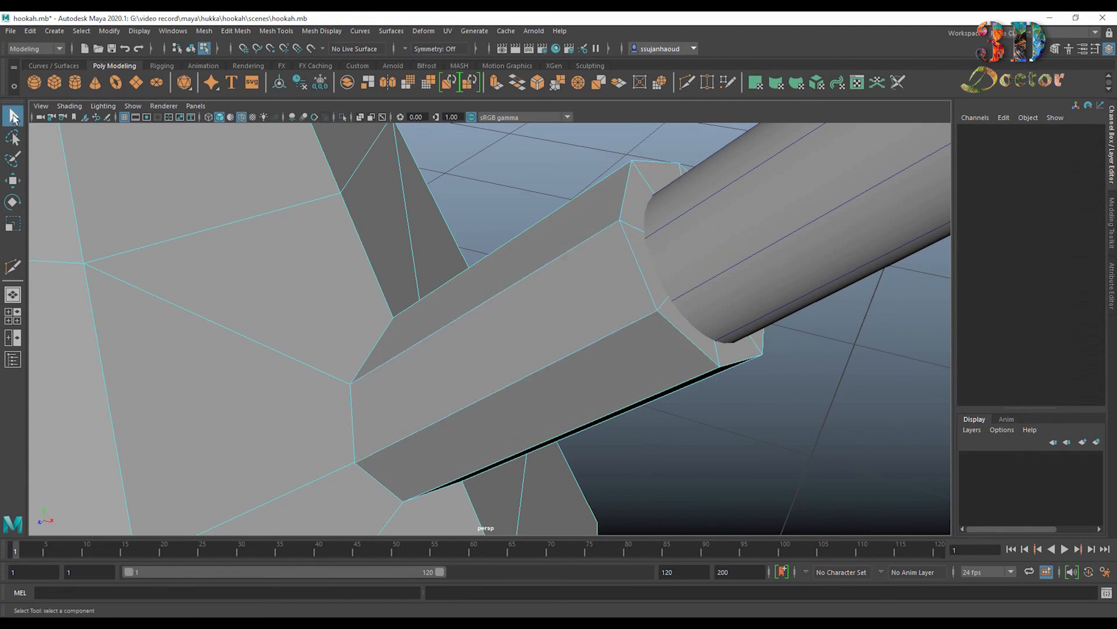
# Merge to center the separated vertices at the base of the hose port, on both sides of the port.
pyautogui.moveTo(297, 262); pyautogui.dragTo(195, 261, button='right')
pyautogui.press('3')
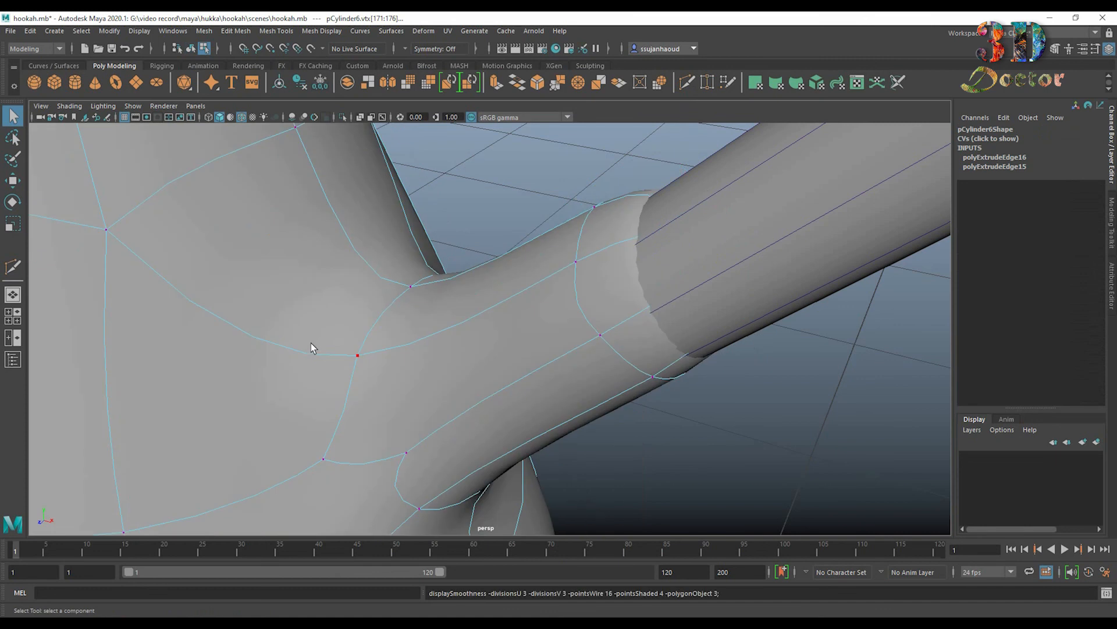
pyautogui.click(323, 459)
pyautogui.click(580, 86)
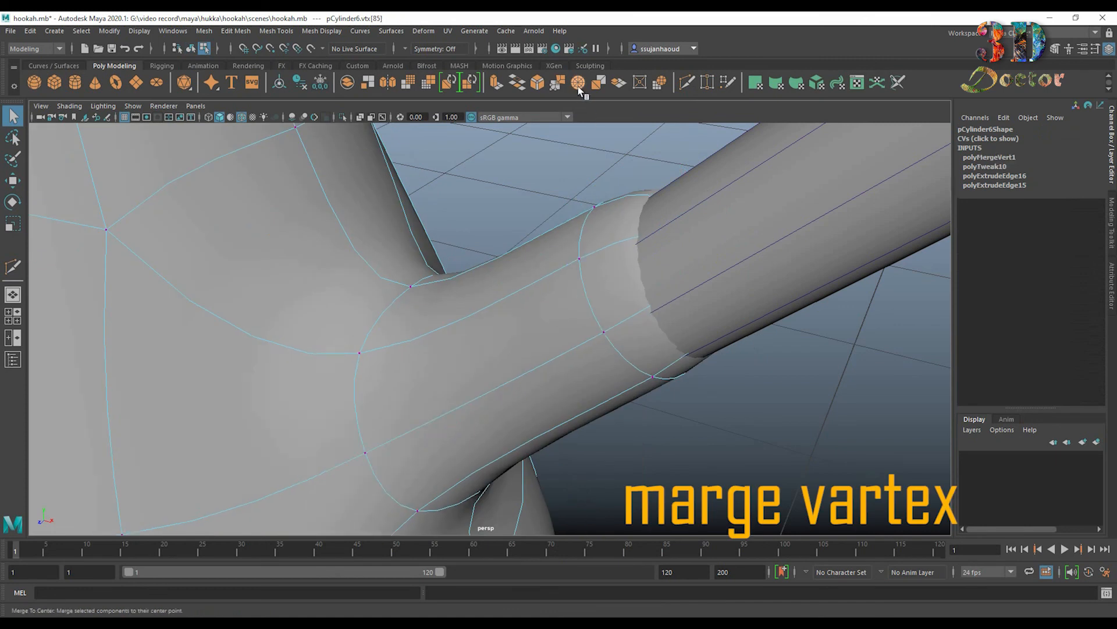
pyautogui.scroll(-6, 696, 433)
pyautogui.keyDown('alt'); pyautogui.moveTo(696, 433); pyautogui.dragTo(430, 342); pyautogui.keyUp('alt')
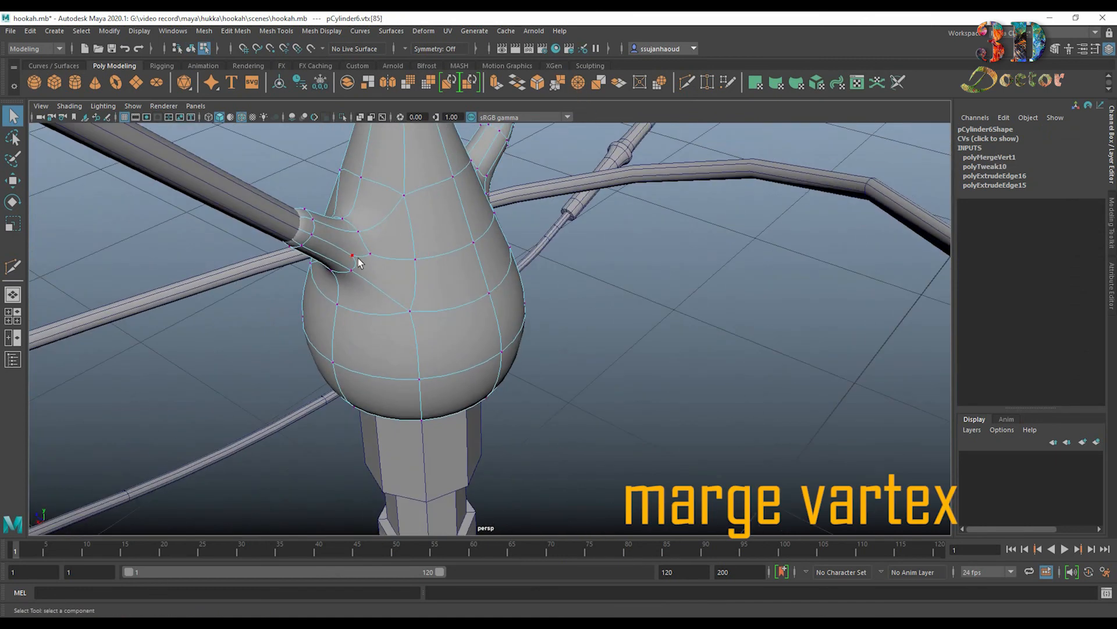
pyautogui.click(576, 83)
# Merge to center the separated vertices on both sides of the opposite, hose-free port's base.
pyautogui.keyDown('alt'); pyautogui.moveTo(477, 294); pyautogui.dragTo(707, 274); pyautogui.keyUp('alt')
pyautogui.click(578, 82)
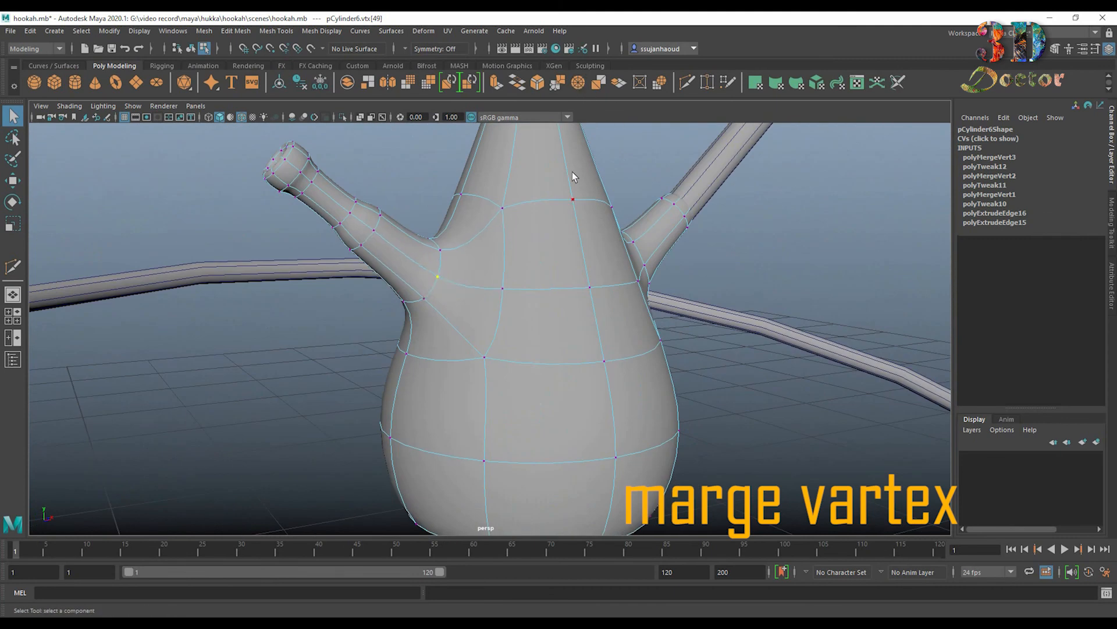
pyautogui.keyDown('alt'); pyautogui.moveTo(572, 172); pyautogui.dragTo(677, 259); pyautogui.keyUp('alt')
pyautogui.click(578, 82)
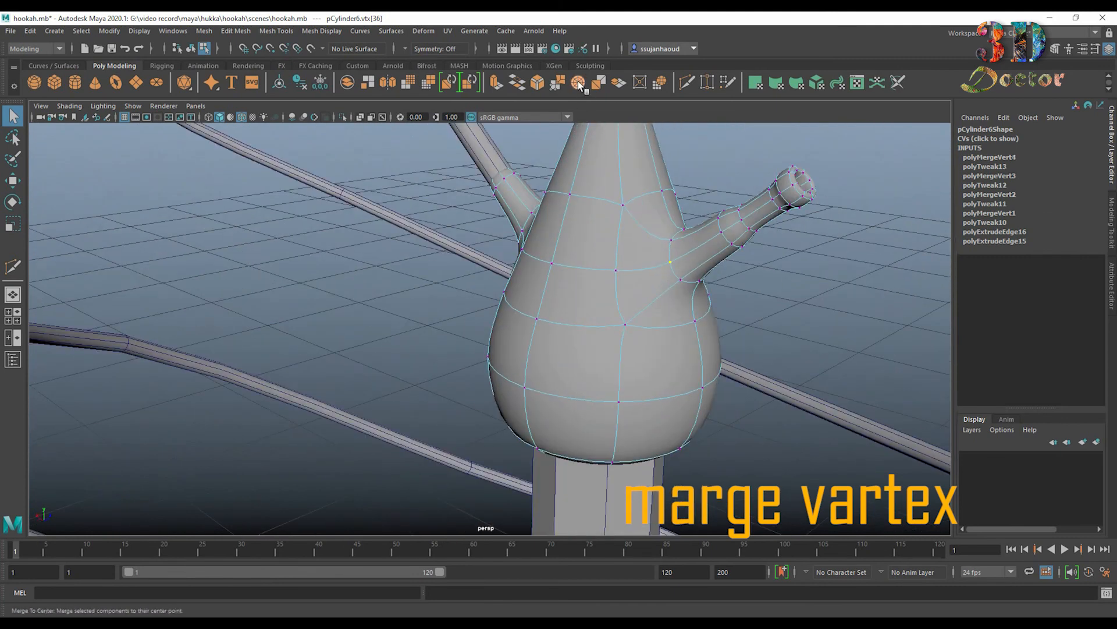
# Insert supporting edge loops near the hose port's base and rim, and show the body in smooth mesh preview.
pyautogui.keyDown('alt'); pyautogui.moveTo(774, 256); pyautogui.dragTo(592, 267); pyautogui.keyUp('alt')
pyautogui.scroll(6, 593, 277)
pyautogui.press('1')
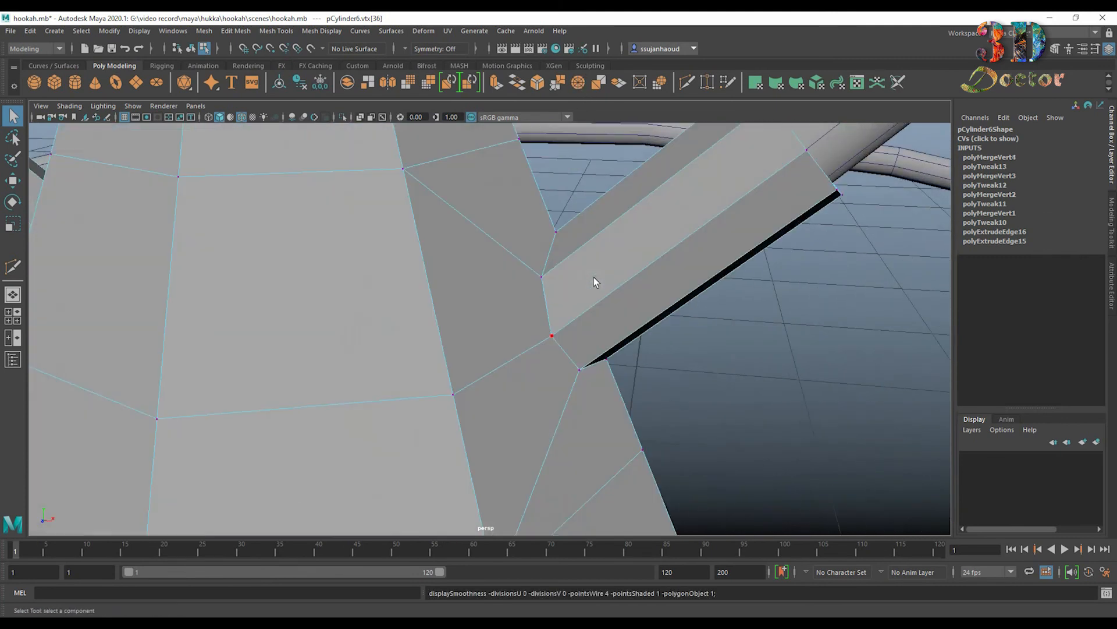
pyautogui.keyDown('alt'); pyautogui.moveTo(838, 210); pyautogui.dragTo(655, 344, button='middle'); pyautogui.keyUp('alt')
pyautogui.click(687, 83)
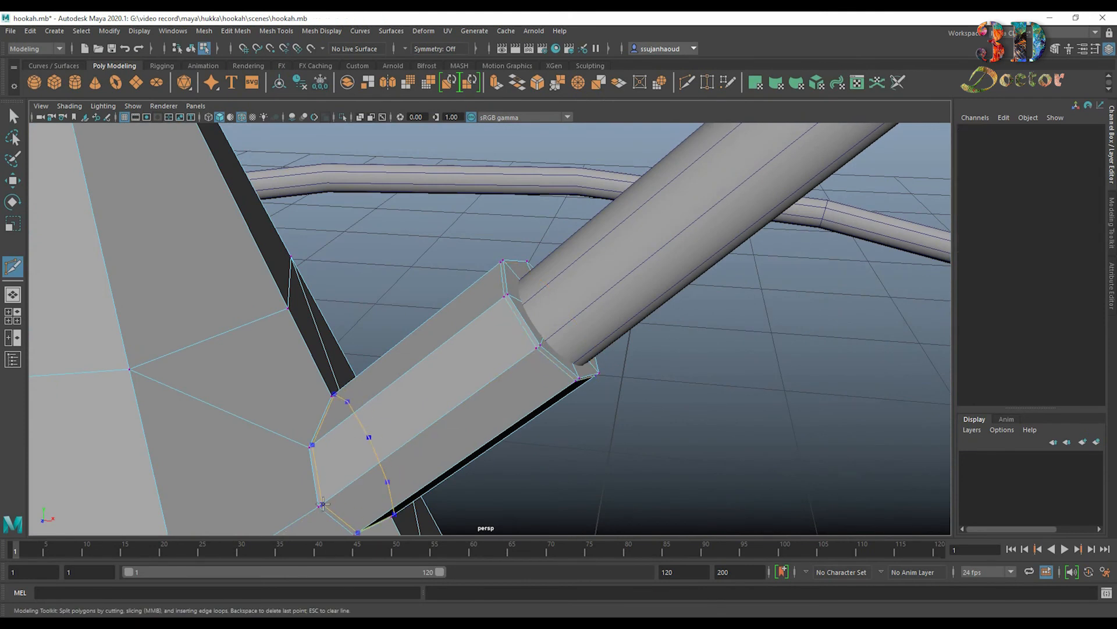
pyautogui.press('3')
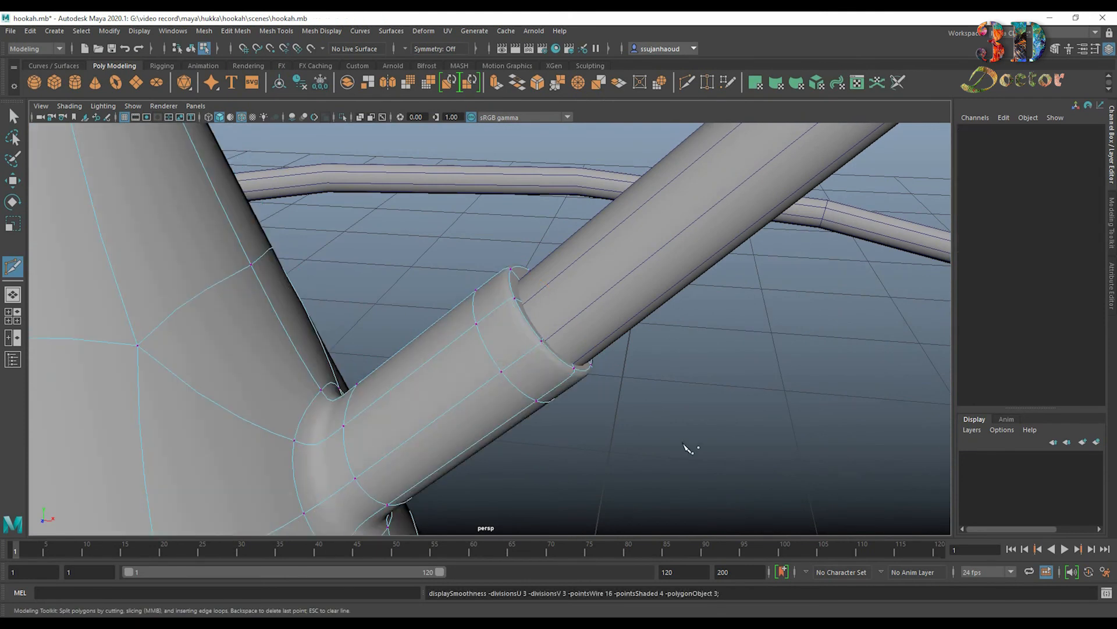
# Insert supporting edge loops at the base and around the middle collar of the hose-free port.
pyautogui.keyDown('alt'); pyautogui.moveTo(687, 447); pyautogui.dragTo(516, 414, button='right'); pyautogui.keyUp('alt')
pyautogui.keyDown('alt'); pyautogui.moveTo(516, 414); pyautogui.dragTo(715, 417, button='middle'); pyautogui.keyUp('alt')
pyautogui.keyDown('alt'); pyautogui.moveTo(431, 429); pyautogui.dragTo(450, 435); pyautogui.keyUp('alt')
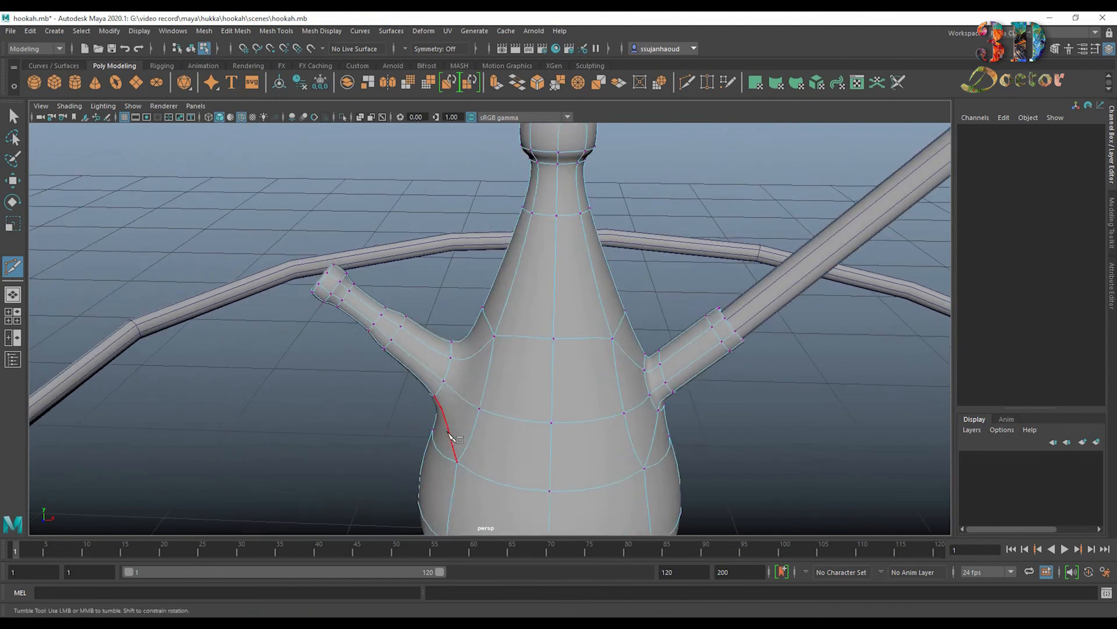
pyautogui.press('1')
pyautogui.scroll(9, 451, 431)
pyautogui.keyDown('alt'); pyautogui.moveTo(326, 474); pyautogui.dragTo(429, 392, button='middle'); pyautogui.keyUp('alt')
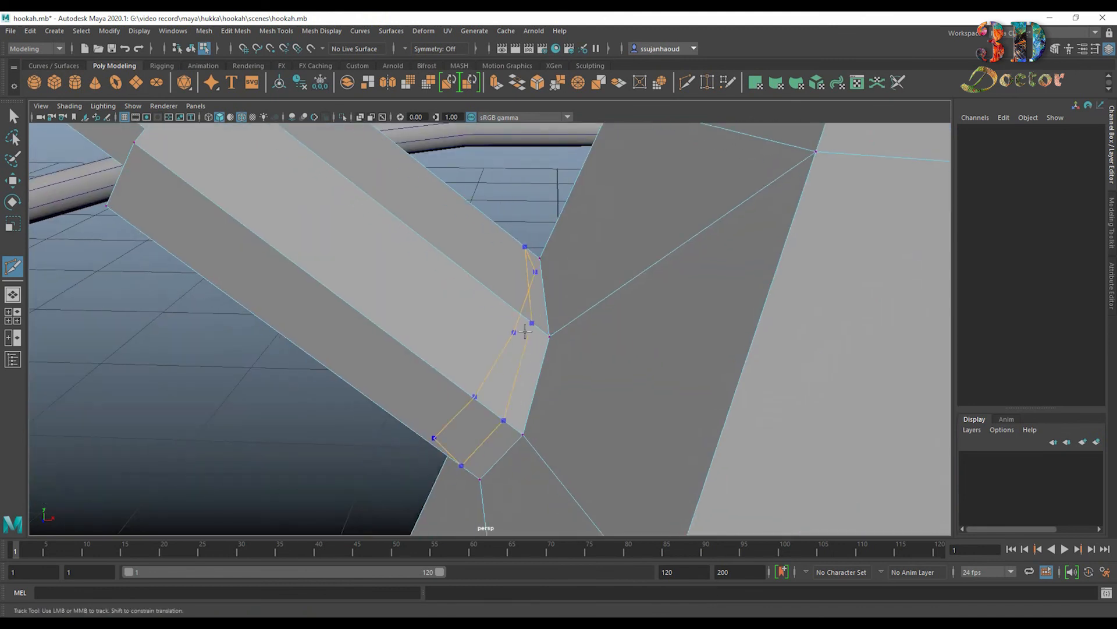
pyautogui.keyDown('alt'); pyautogui.moveTo(332, 318); pyautogui.dragTo(409, 365, button='middle'); pyautogui.keyUp('alt')
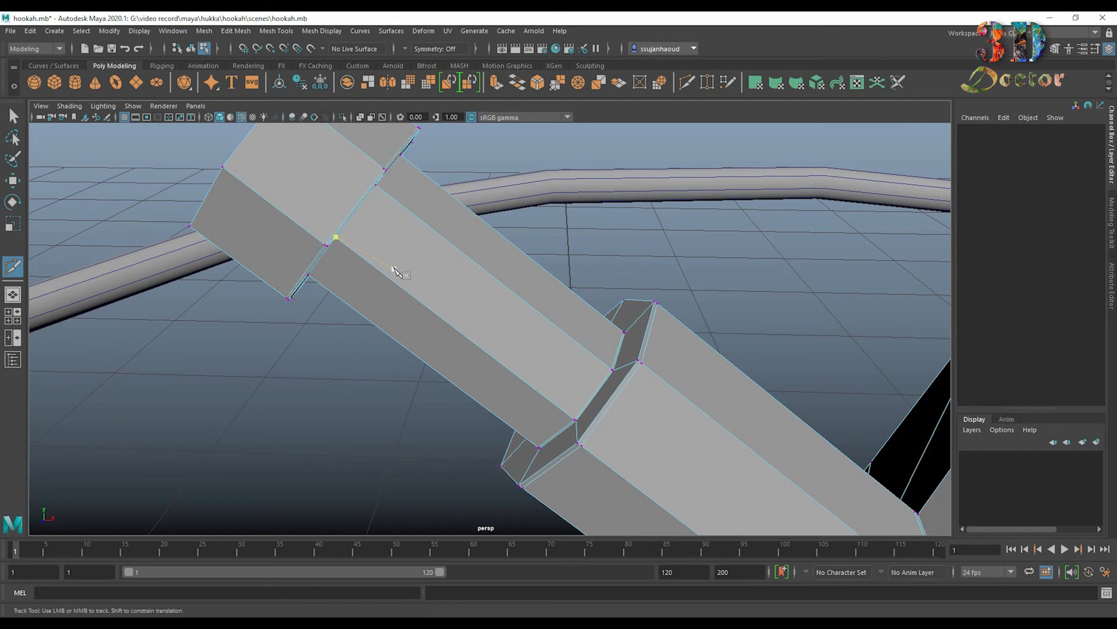
# Insert supporting edge loops around the hose-free port's end knob and the neck just below it.
pyautogui.keyDown('alt'); pyautogui.moveTo(602, 362); pyautogui.dragTo(614, 376); pyautogui.keyUp('alt')
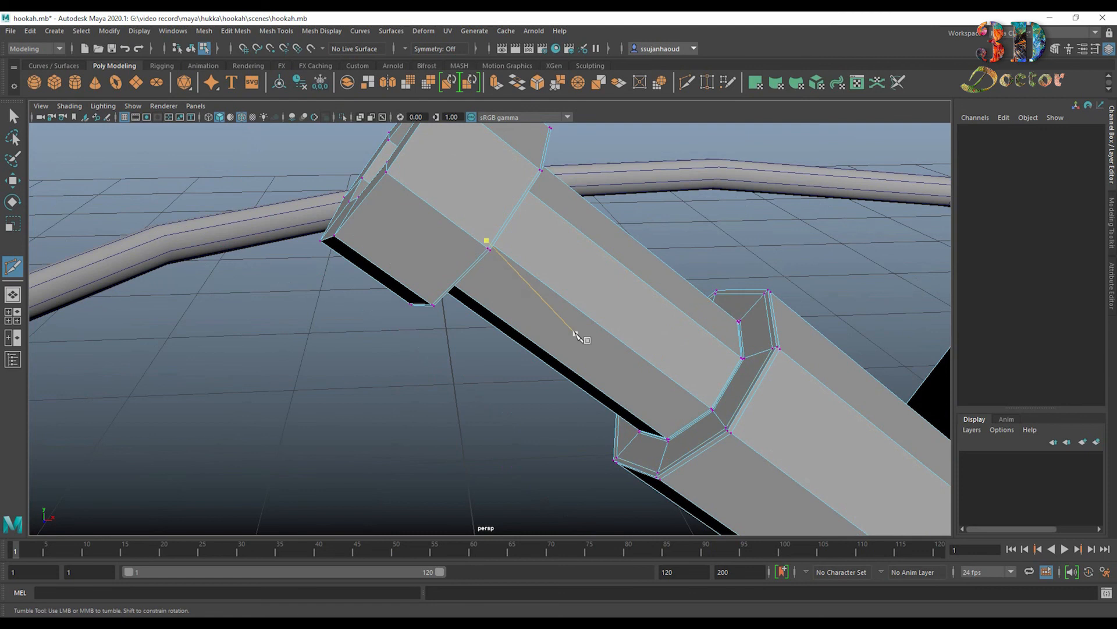
pyautogui.keyDown('alt'); pyautogui.moveTo(582, 337); pyautogui.dragTo(518, 261); pyautogui.keyUp('alt')
pyautogui.keyDown('alt'); pyautogui.moveTo(518, 262); pyautogui.dragTo(391, 338, button='middle'); pyautogui.keyUp('alt')
pyautogui.keyDown('alt'); pyautogui.moveTo(391, 339); pyautogui.dragTo(444, 369); pyautogui.keyUp('alt')
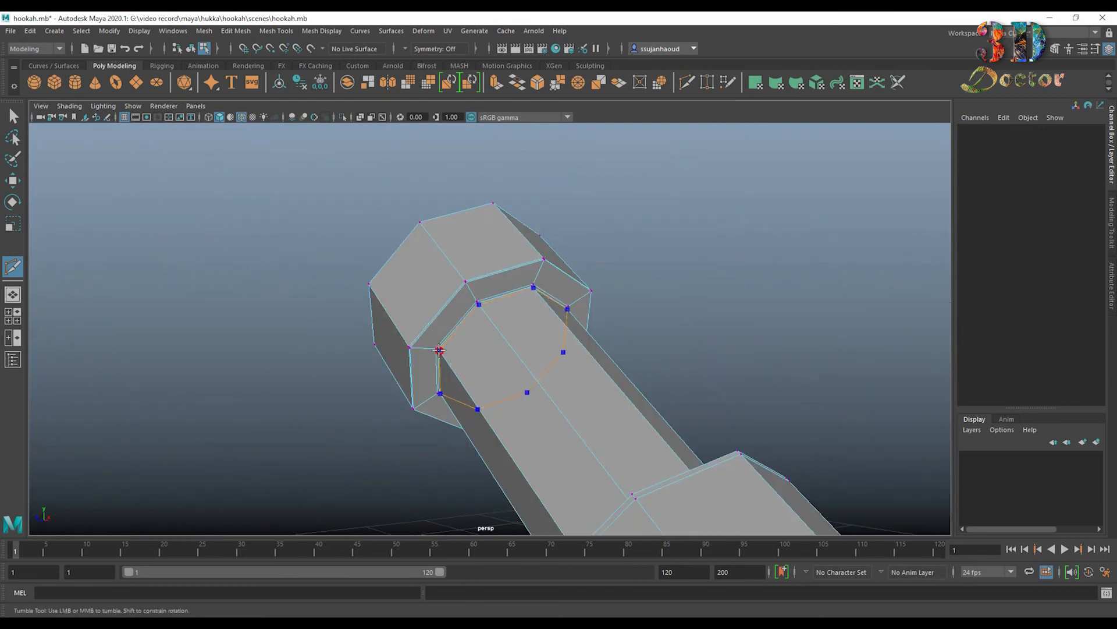
pyautogui.keyDown('alt'); pyautogui.moveTo(439, 350); pyautogui.dragTo(591, 394); pyautogui.keyUp('alt')
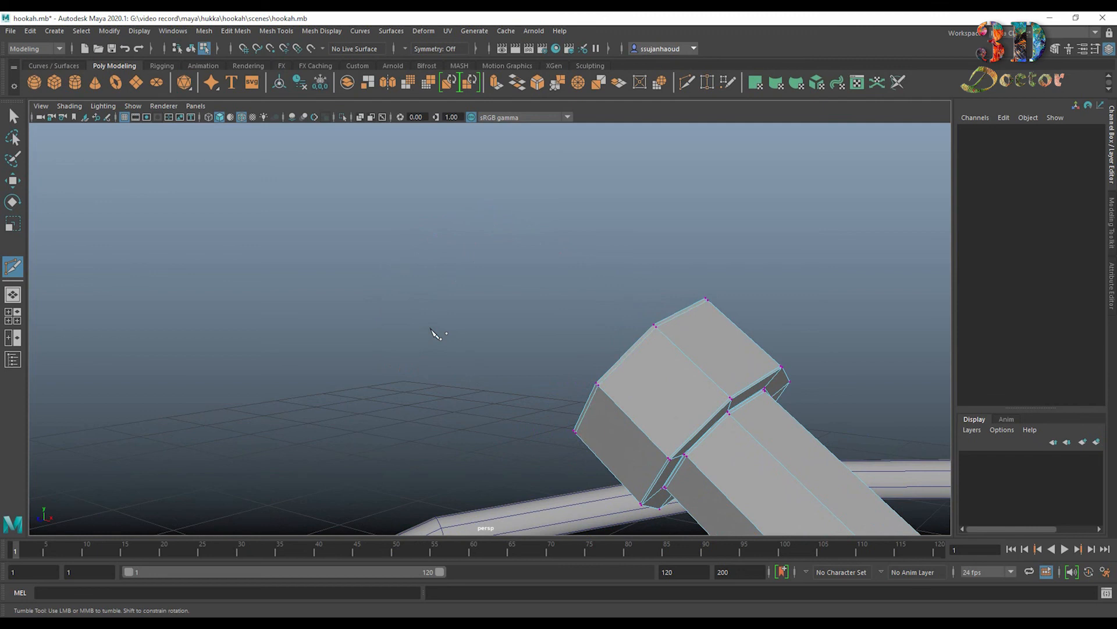
pyautogui.keyDown('alt'); pyautogui.moveTo(436, 333); pyautogui.dragTo(444, 357); pyautogui.keyUp('alt')
# Scale up the two lower edge loops of the stem's large central bulge to make it wider.
pyautogui.scroll(-6, 430, 353)
pyautogui.scroll(-5, 553, 410)
pyautogui.moveTo(553, 410)
pyautogui.keyDown('alt'); pyautogui.mouseDown(button='middle')
pyautogui.moveTo(519, 379)
pyautogui.moveTo(557, 398)
pyautogui.mouseUp(button='middle'); pyautogui.keyUp('alt')
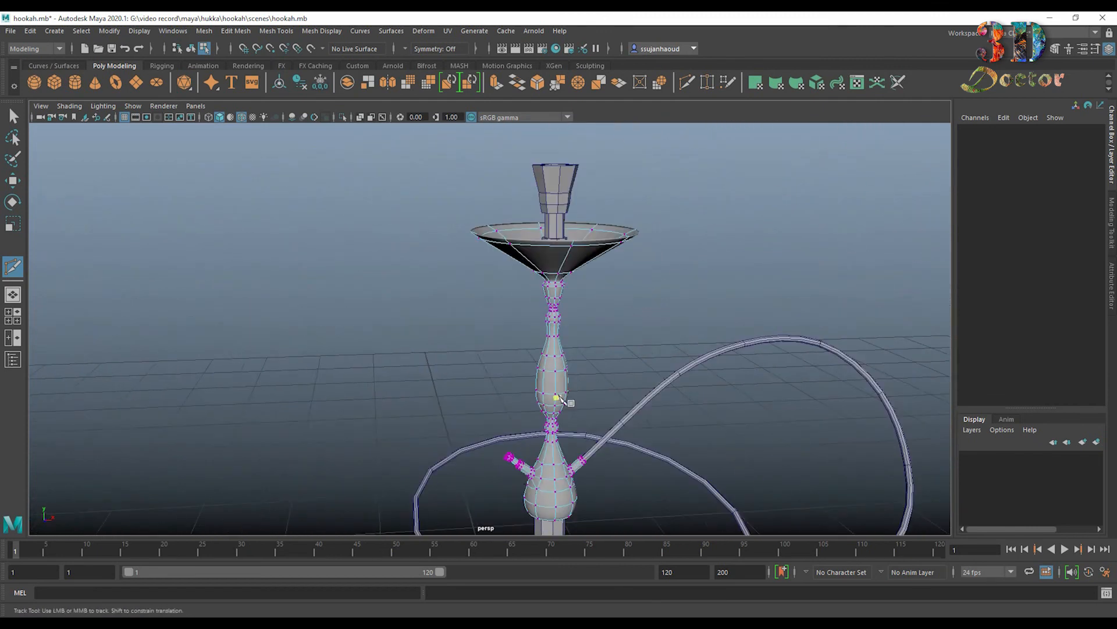
pyautogui.keyDown('alt'); pyautogui.moveTo(558, 397); pyautogui.dragTo(543, 406); pyautogui.keyUp('alt')
pyautogui.scroll(5, 583, 332)
pyautogui.keyDown('alt'); pyautogui.moveTo(645, 333); pyautogui.dragTo(562, 176, button='middle'); pyautogui.keyUp('alt')
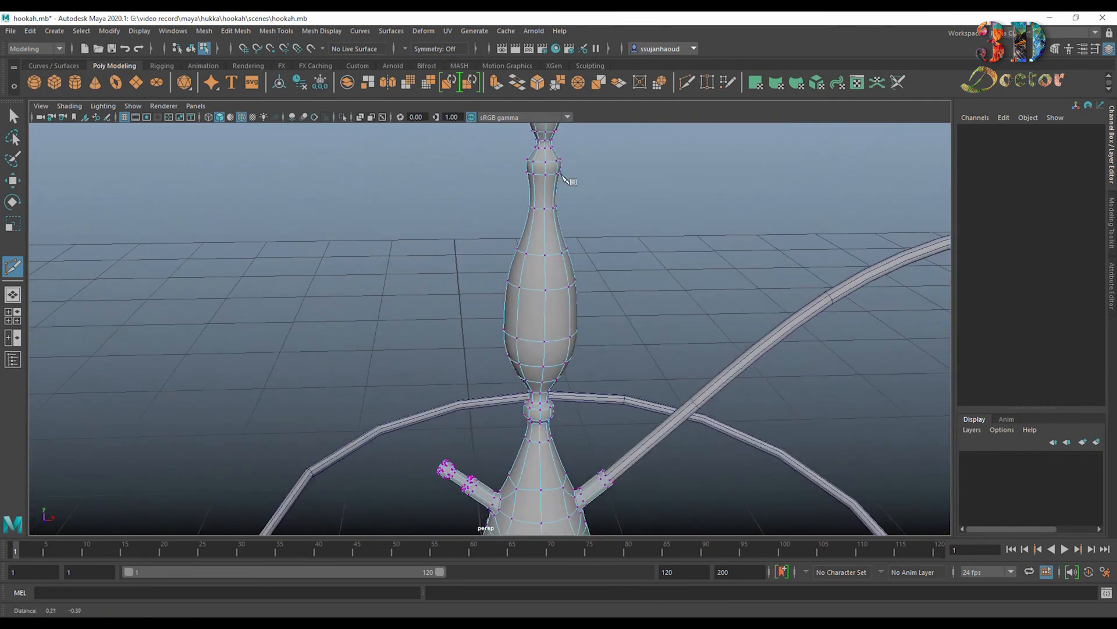
pyautogui.click(13, 116)
pyautogui.moveTo(514, 272); pyautogui.dragTo(595, 295, button='right')
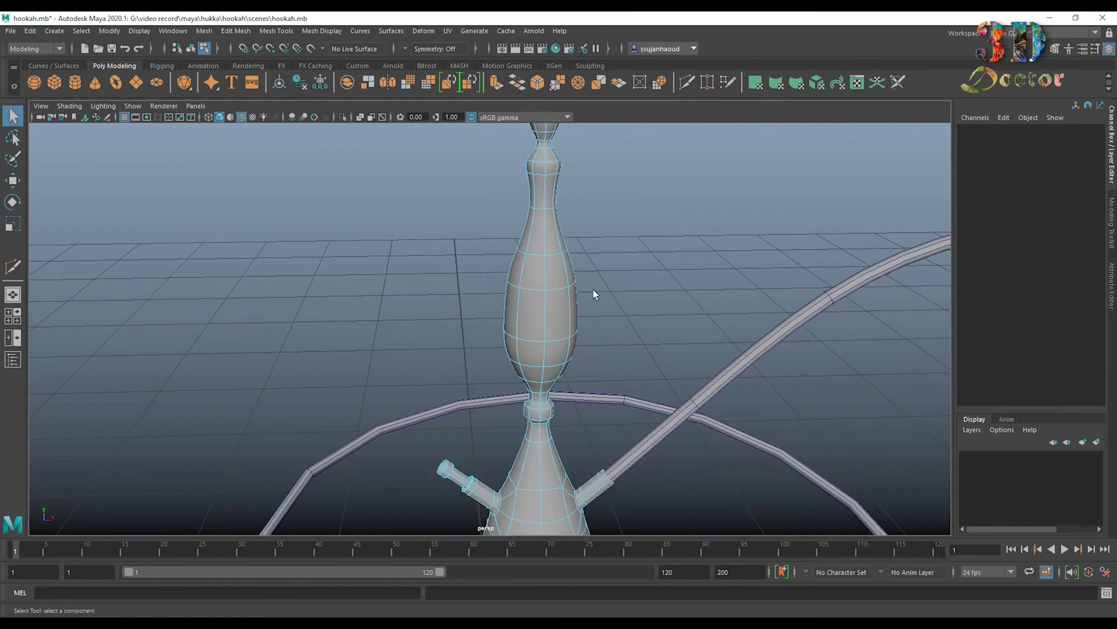
pyautogui.doubleClick(556, 365)
pyautogui.press('r')
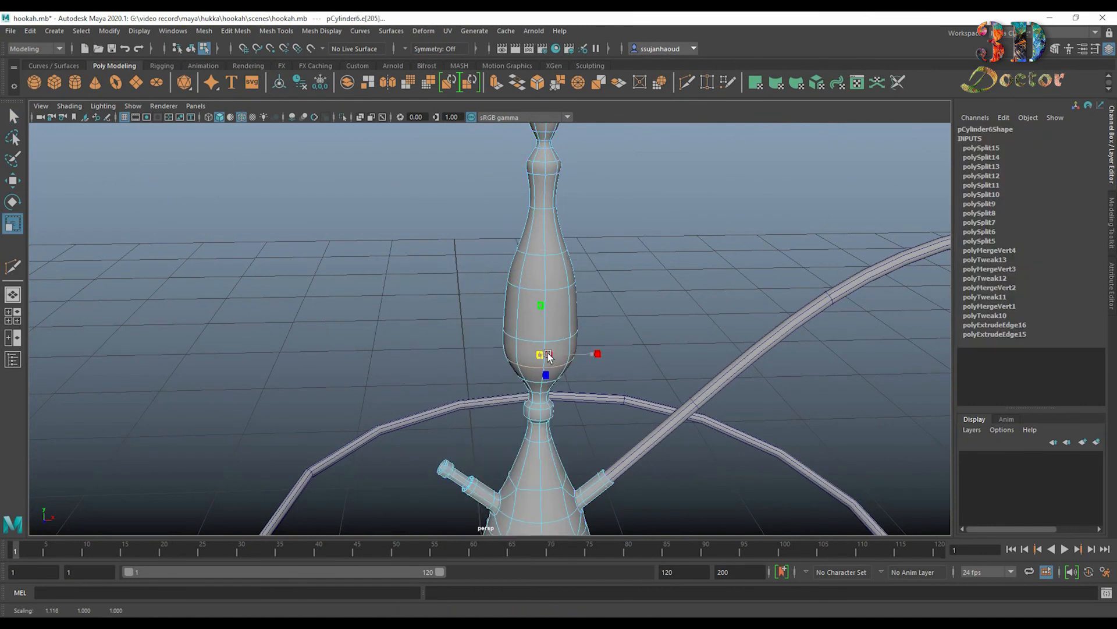
pyautogui.doubleClick(556, 341)
pyautogui.moveTo(540, 334); pyautogui.dragTo(550, 334)
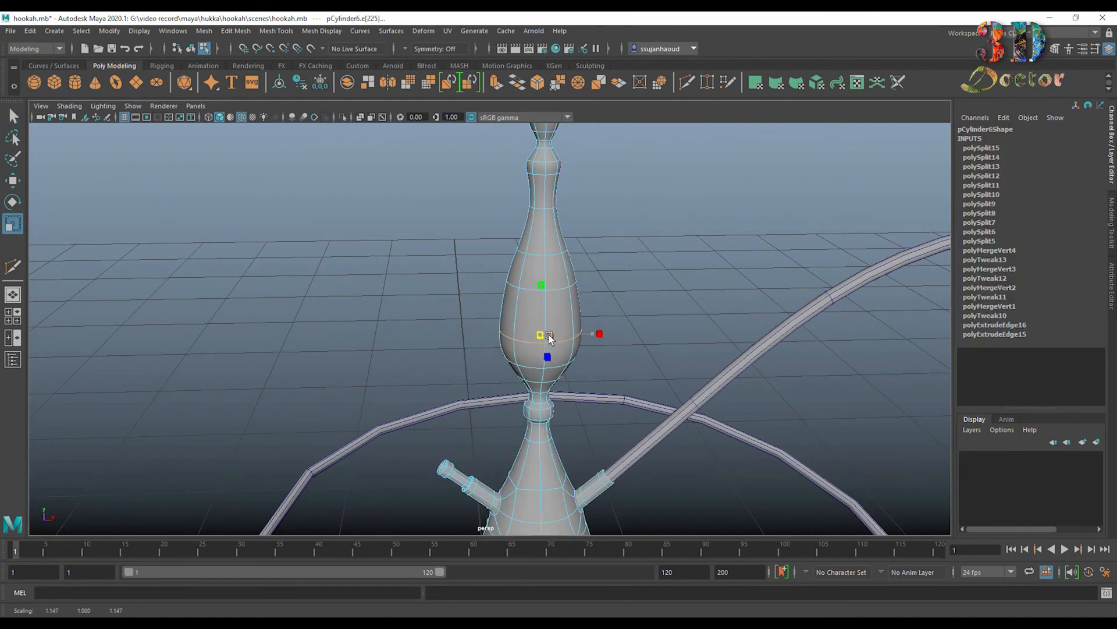
# Select the edge loops at the top of the bulge and in the neck above it, and slim the neck by scaling.
pyautogui.doubleClick(555, 251)
pyautogui.moveTo(550, 254); pyautogui.dragTo(551, 212)
pyautogui.click(545, 205)
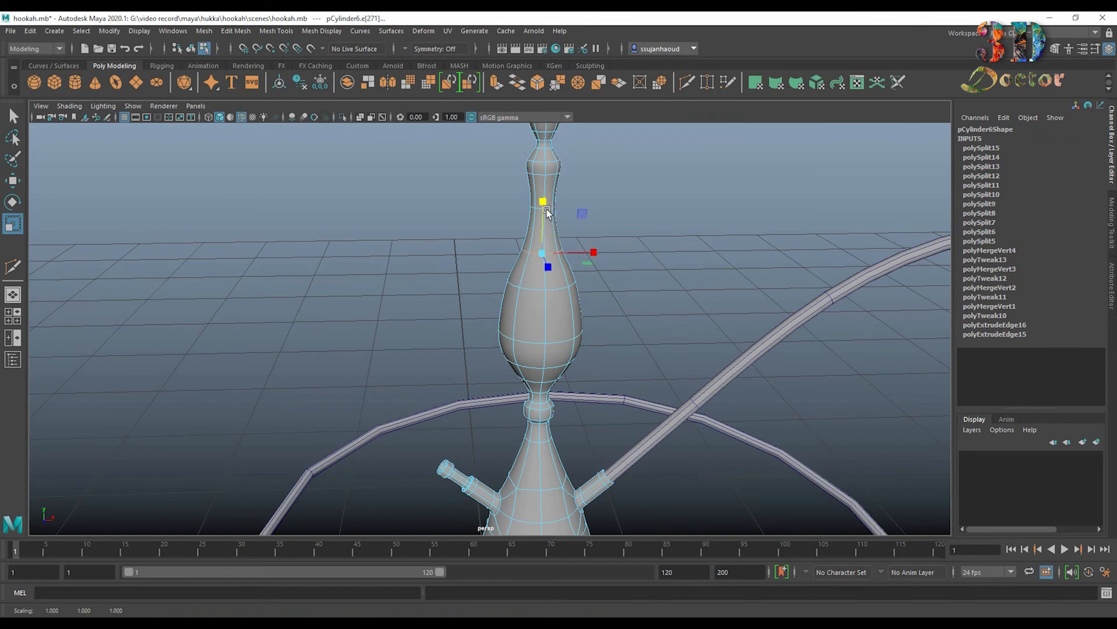
pyautogui.scroll(3, 568, 205)
pyautogui.keyDown('alt'); pyautogui.moveTo(571, 180); pyautogui.dragTo(528, 271, button='middle'); pyautogui.keyUp('alt')
pyautogui.doubleClick(524, 269)
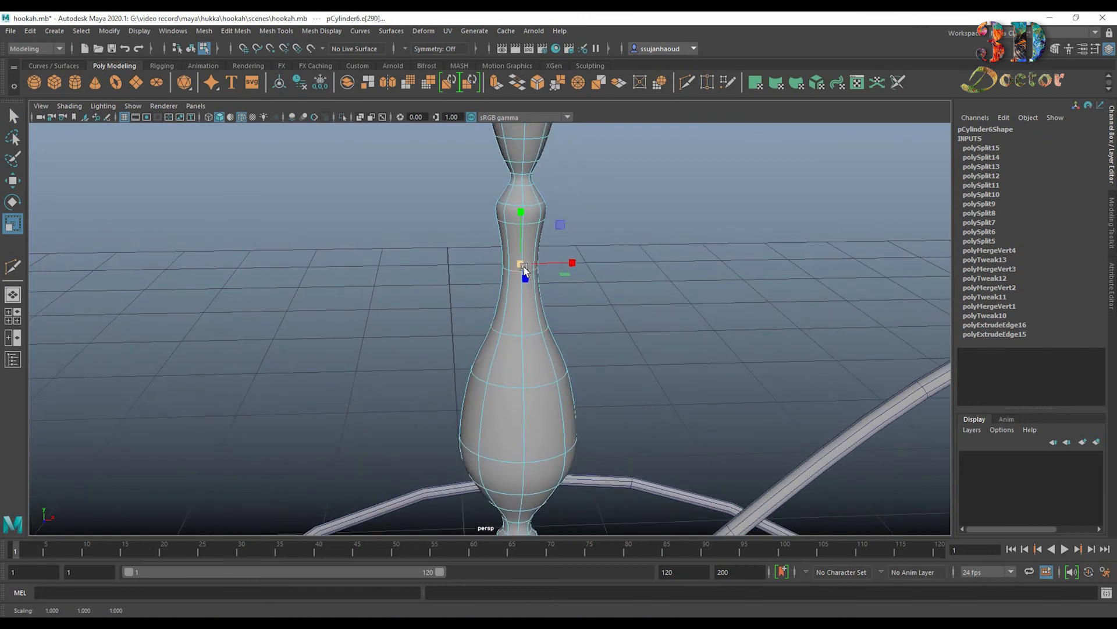
pyautogui.moveTo(515, 266); pyautogui.dragTo(515, 266)
# Scale up the edge loops of the small collar above the stem's neck to make it bulge outward.
pyautogui.doubleClick(534, 206)
pyautogui.moveTo(522, 204); pyautogui.dragTo(526, 215)
pyautogui.doubleClick(508, 225)
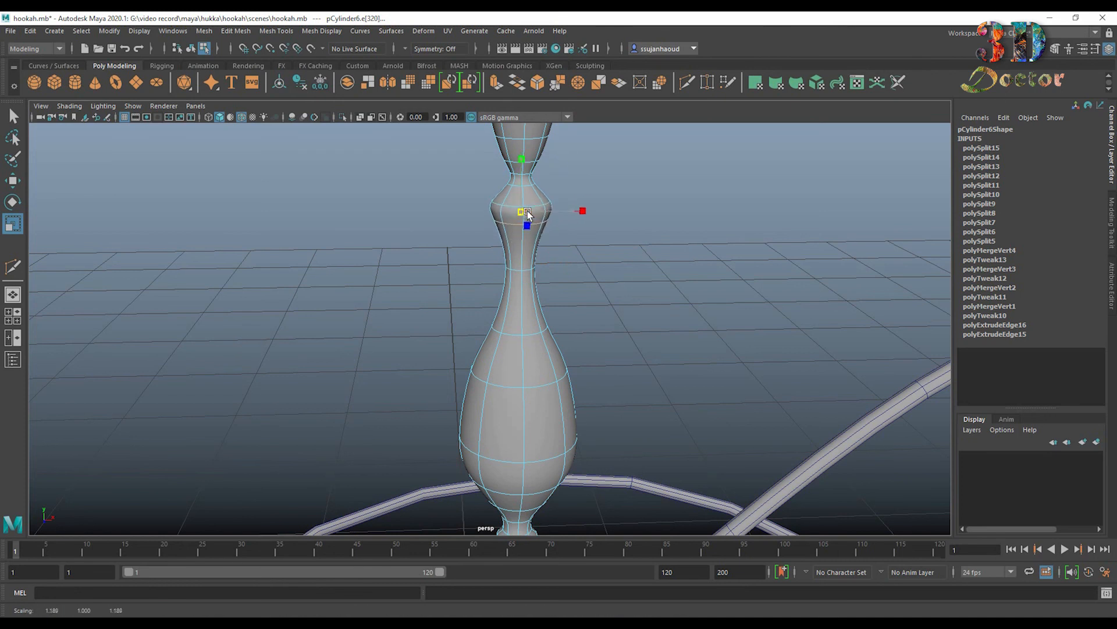
# Preview the water vase as a smooth mesh, examine its stepped neck, and return it to the unsmoothed display.
pyautogui.scroll(-8, 627, 260)
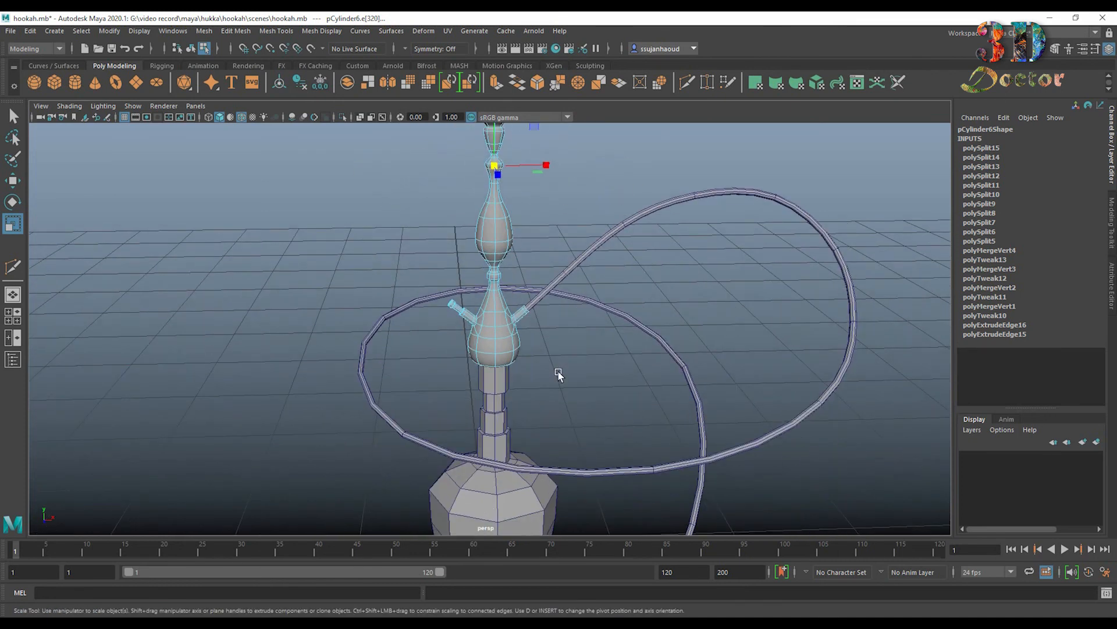
pyautogui.keyDown('alt'); pyautogui.moveTo(545, 407); pyautogui.dragTo(530, 250, button='middle'); pyautogui.keyUp('alt')
pyautogui.click(483, 364)
pyautogui.press('3')
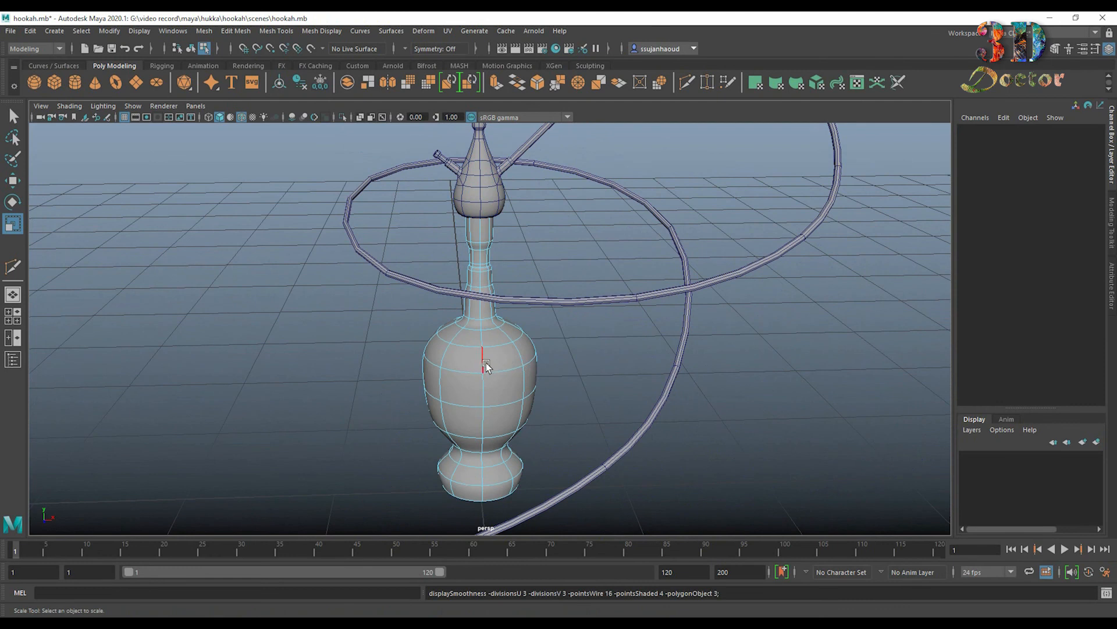
pyautogui.scroll(8, 486, 362)
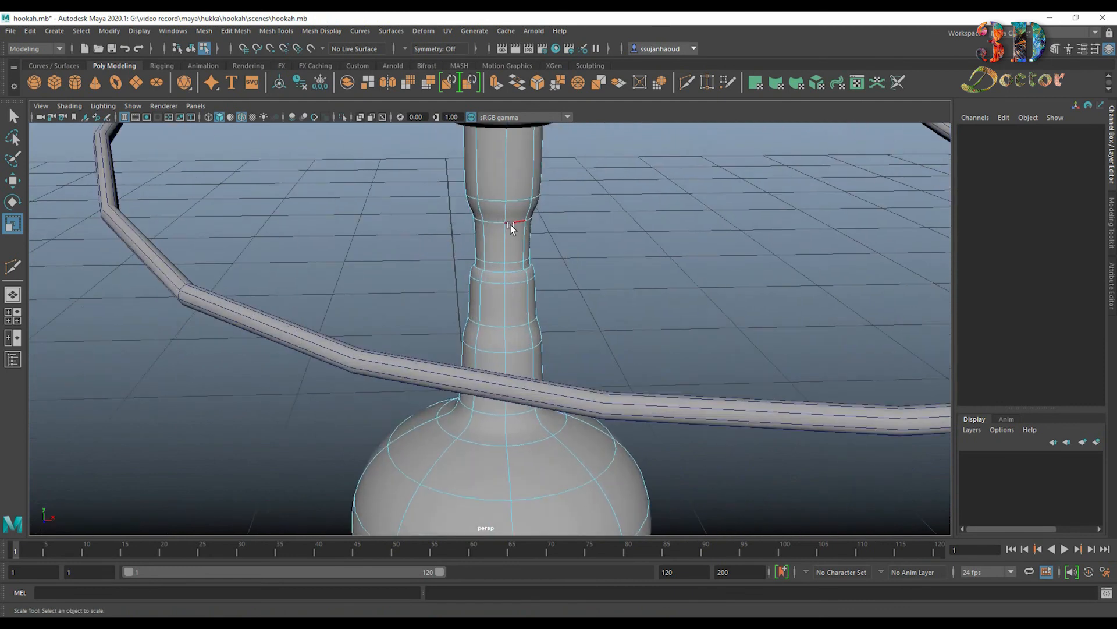
pyautogui.click(511, 225)
pyautogui.keyDown('alt'); pyautogui.moveTo(535, 261); pyautogui.dragTo(556, 266, button='middle'); pyautogui.keyUp('alt')
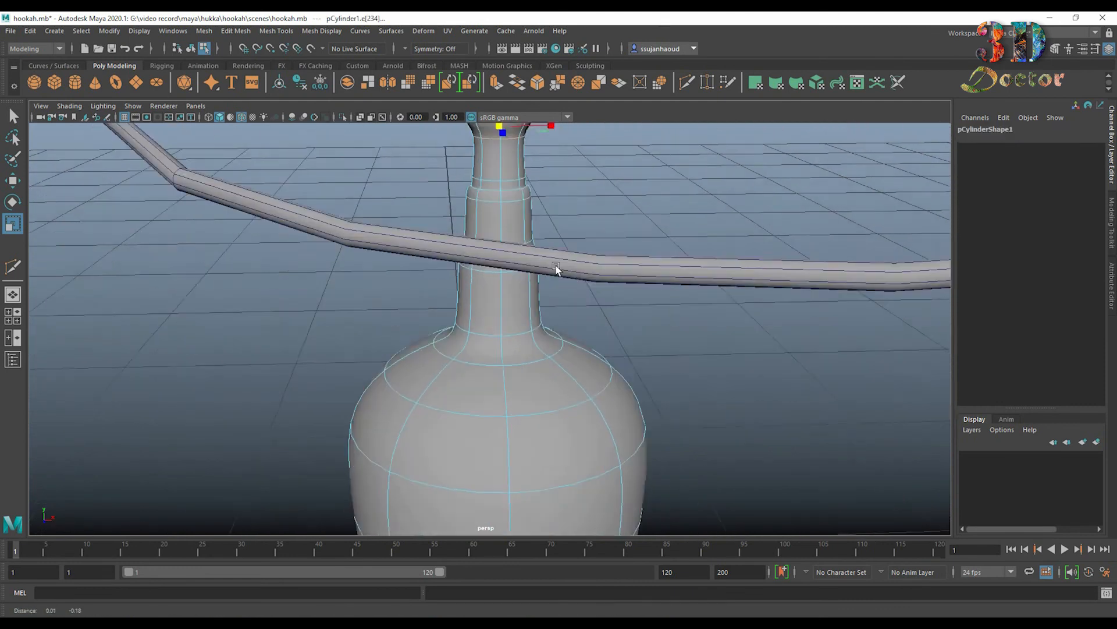
pyautogui.keyDown('alt'); pyautogui.moveTo(556, 266); pyautogui.dragTo(559, 441); pyautogui.keyUp('alt')
pyautogui.keyDown('alt'); pyautogui.moveTo(518, 269); pyautogui.dragTo(516, 407, button='middle'); pyautogui.keyUp('alt')
pyautogui.scroll(4, 524, 368)
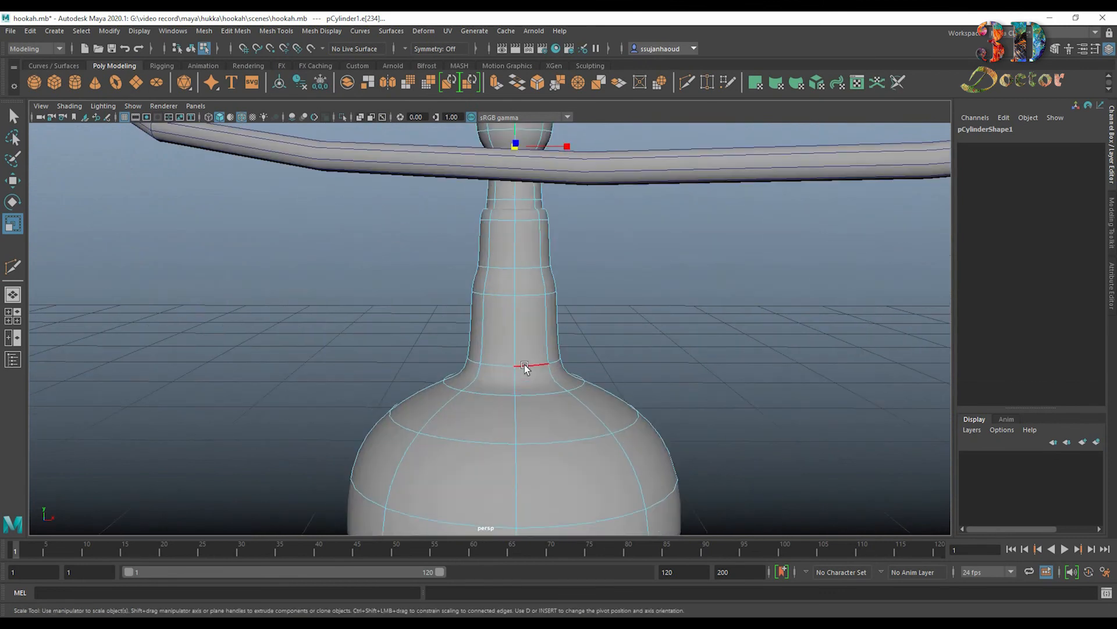
pyautogui.press('1')
# Insert supporting edge loops around the rim of the vase neck's lowest step and the underside of its top section.
pyautogui.scroll(3, 525, 369)
pyautogui.click(13, 266)
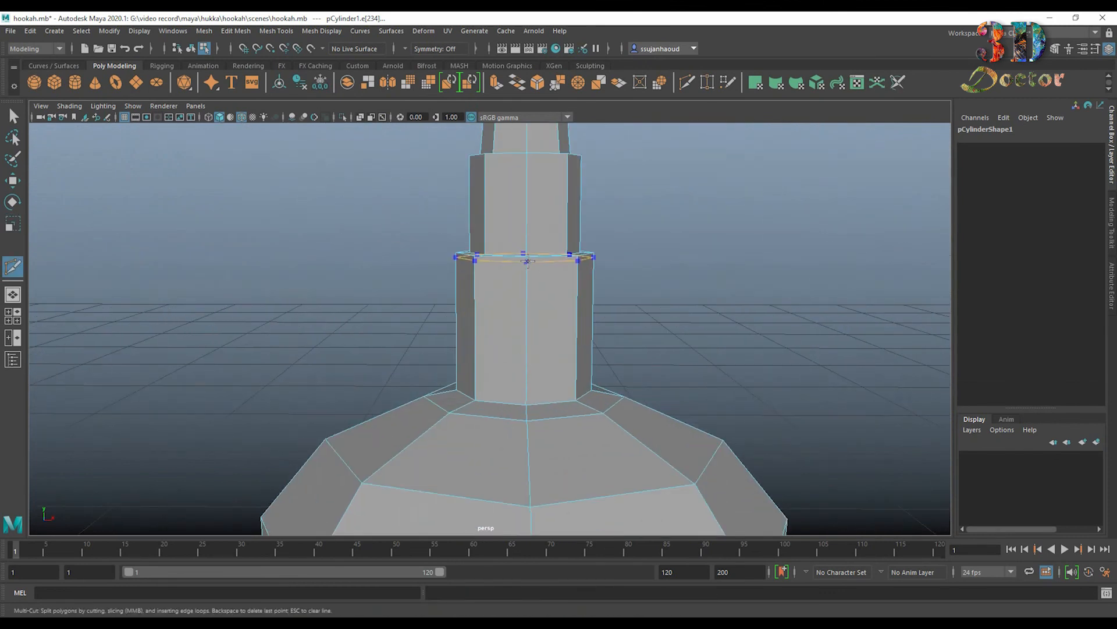
pyautogui.keyDown('alt'); pyautogui.moveTo(527, 259); pyautogui.dragTo(532, 369); pyautogui.keyUp('alt')
pyautogui.keyDown('alt'); pyautogui.moveTo(531, 369); pyautogui.dragTo(539, 392, button='right'); pyautogui.keyUp('alt')
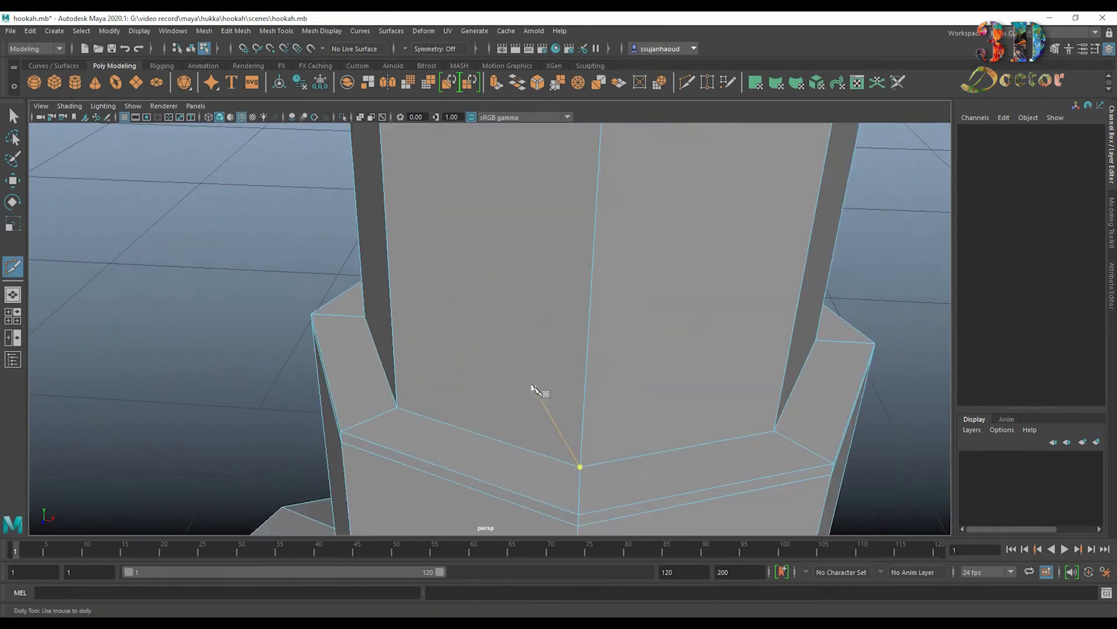
pyautogui.keyDown('ctrl'); pyautogui.click(579, 463); pyautogui.keyUp('ctrl')
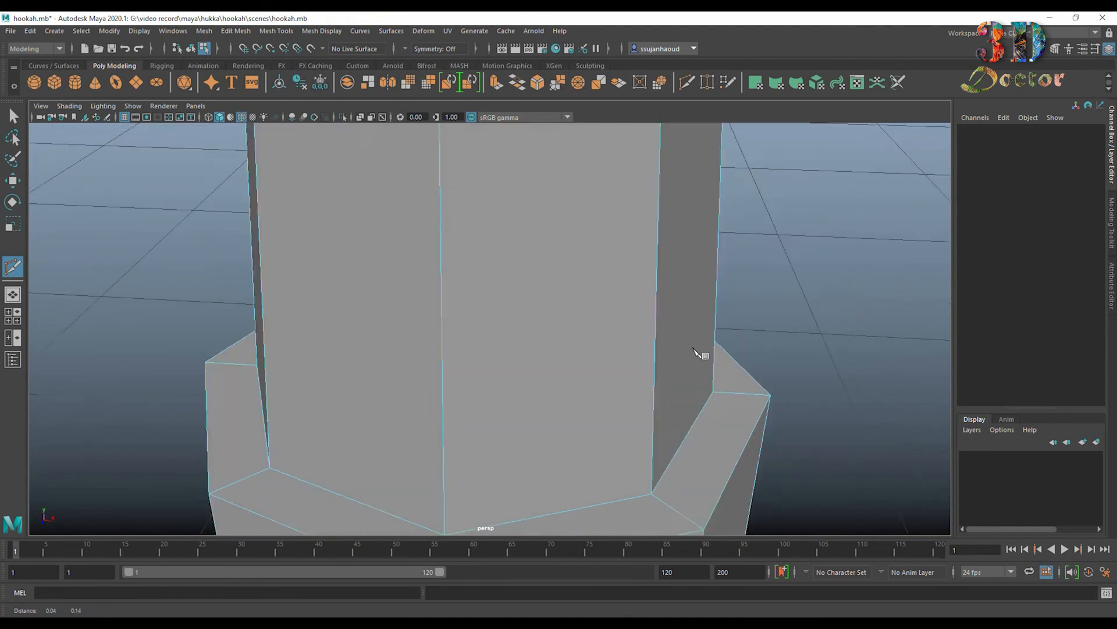
pyautogui.keyDown('alt'); pyautogui.moveTo(693, 348); pyautogui.dragTo(699, 372, button='middle'); pyautogui.keyUp('alt')
pyautogui.keyDown('alt'); pyautogui.moveTo(698, 372); pyautogui.dragTo(616, 372, button='right'); pyautogui.keyUp('alt')
pyautogui.keyDown('alt'); pyautogui.moveTo(616, 372); pyautogui.dragTo(611, 305); pyautogui.keyUp('alt')
pyautogui.click(417, 392)
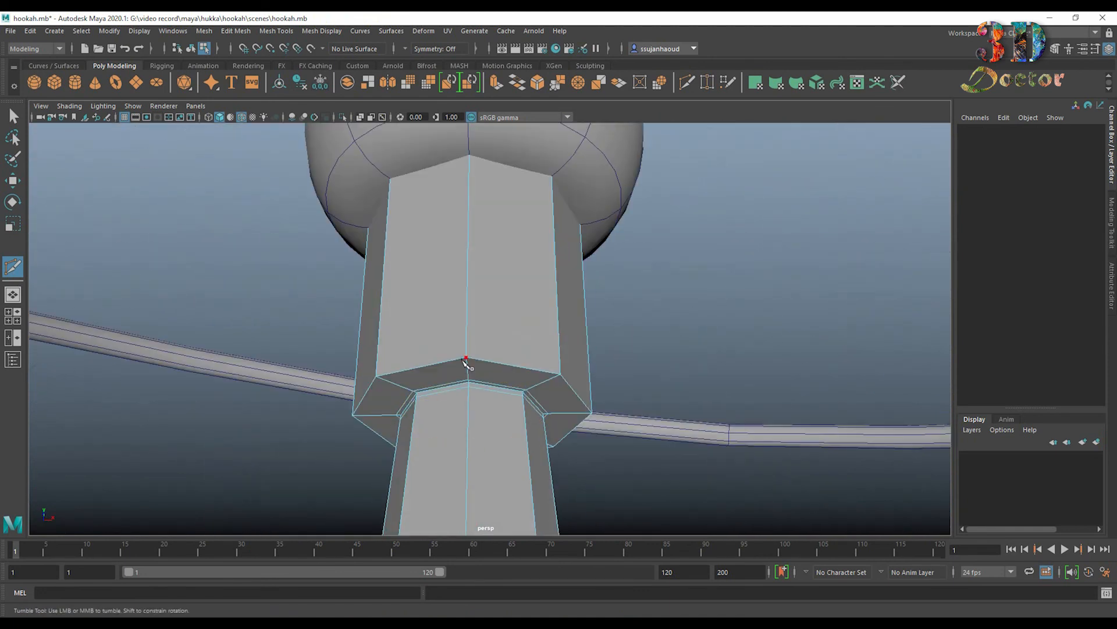
# Insert supporting edge loops around the rim of the vase neck's middle step and the base of the narrow section above.
pyautogui.keyDown('alt'); pyautogui.moveTo(589, 332); pyautogui.dragTo(586, 442); pyautogui.keyUp('alt')
pyautogui.keyDown('alt'); pyautogui.moveTo(586, 442); pyautogui.dragTo(575, 388, button='right'); pyautogui.keyUp('alt')
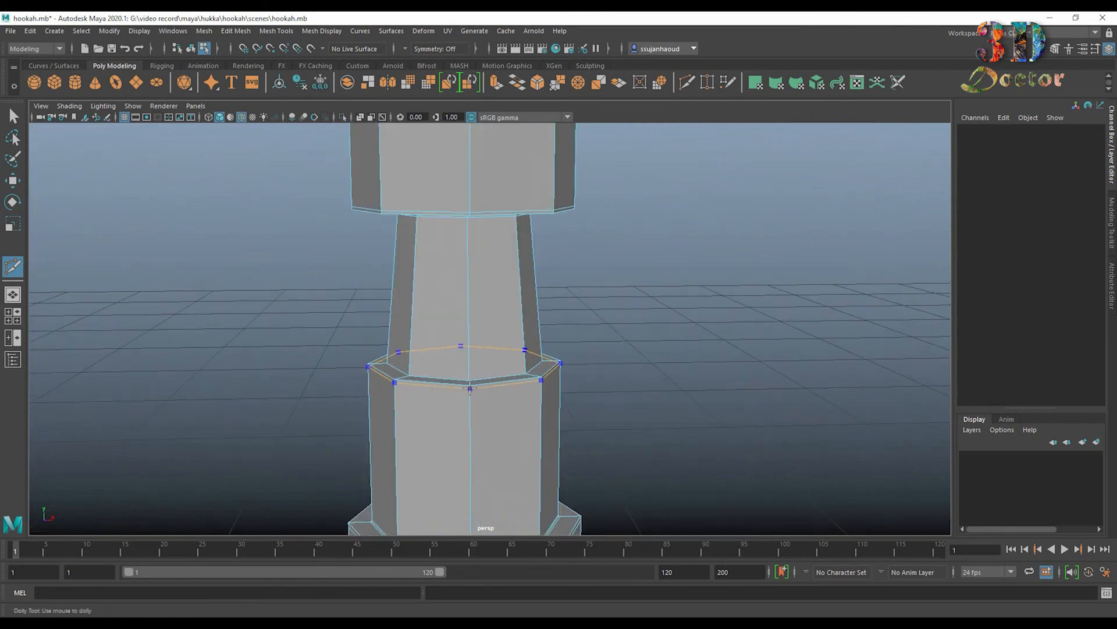
pyautogui.keyDown('alt'); pyautogui.moveTo(467, 377); pyautogui.dragTo(582, 373, button='right'); pyautogui.keyUp('alt')
pyautogui.keyDown('ctrl'); pyautogui.click(589, 374); pyautogui.keyUp('ctrl')
pyautogui.keyDown('alt'); pyautogui.moveTo(476, 411); pyautogui.dragTo(468, 449); pyautogui.keyUp('alt')
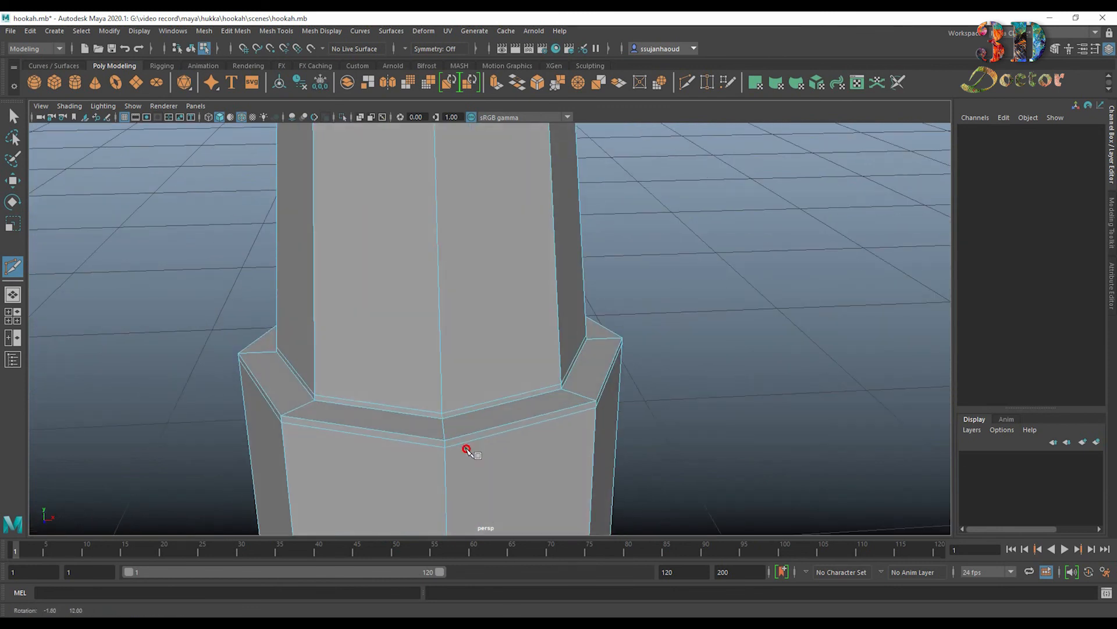
pyautogui.keyDown('alt'); pyautogui.moveTo(697, 352); pyautogui.dragTo(631, 379, button='right'); pyautogui.keyUp('alt')
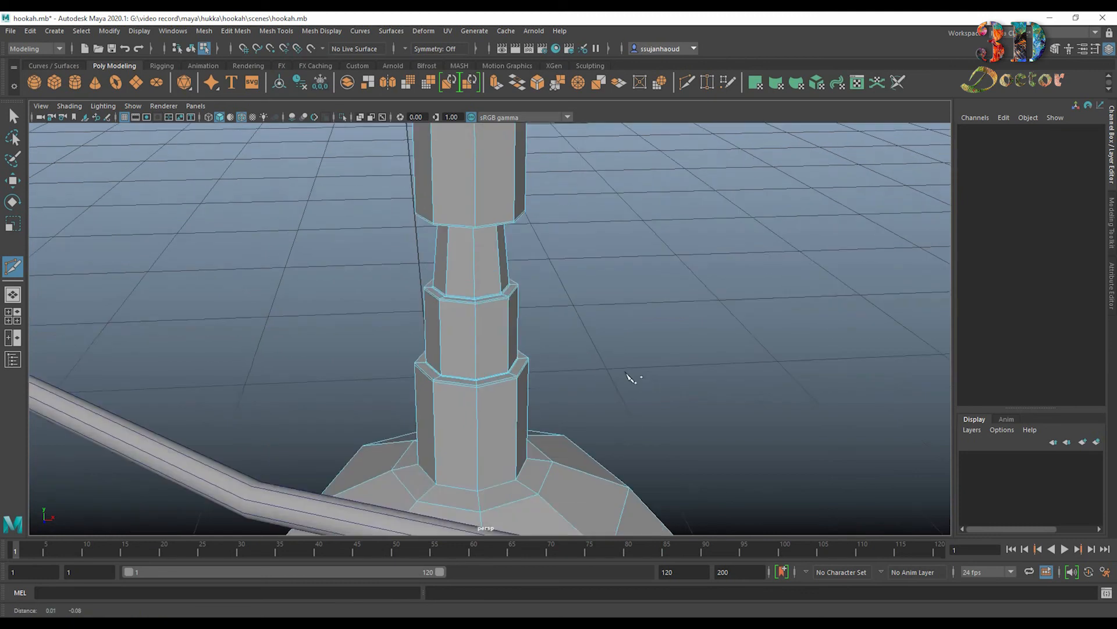
# Insert a supporting edge loop where the neck meets the vase body, and show the vase in smooth mesh preview.
pyautogui.keyDown('alt'); pyautogui.moveTo(631, 379); pyautogui.dragTo(658, 185, button='middle'); pyautogui.keyUp('alt')
pyautogui.moveTo(573, 353)
pyautogui.keyDown('alt'); pyautogui.mouseDown(button='right')
pyautogui.moveTo(628, 343)
pyautogui.moveTo(588, 366)
pyautogui.mouseUp(button='right'); pyautogui.keyUp('alt')
pyautogui.keyDown('ctrl'); pyautogui.click(515, 303); pyautogui.keyUp('ctrl')
pyautogui.keyDown('alt'); pyautogui.moveTo(588, 367); pyautogui.dragTo(605, 175, button='middle'); pyautogui.keyUp('alt')
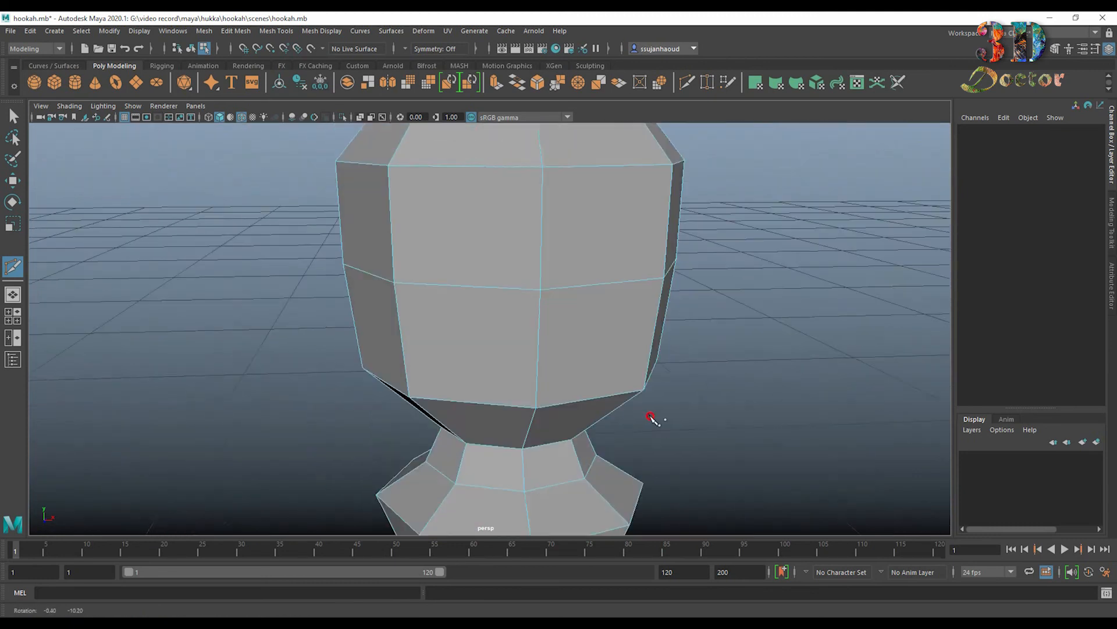
pyautogui.keyDown('alt'); pyautogui.moveTo(653, 419); pyautogui.dragTo(634, 373); pyautogui.keyUp('alt')
pyautogui.keyDown('alt'); pyautogui.moveTo(634, 372); pyautogui.dragTo(607, 459, button='middle'); pyautogui.keyUp('alt')
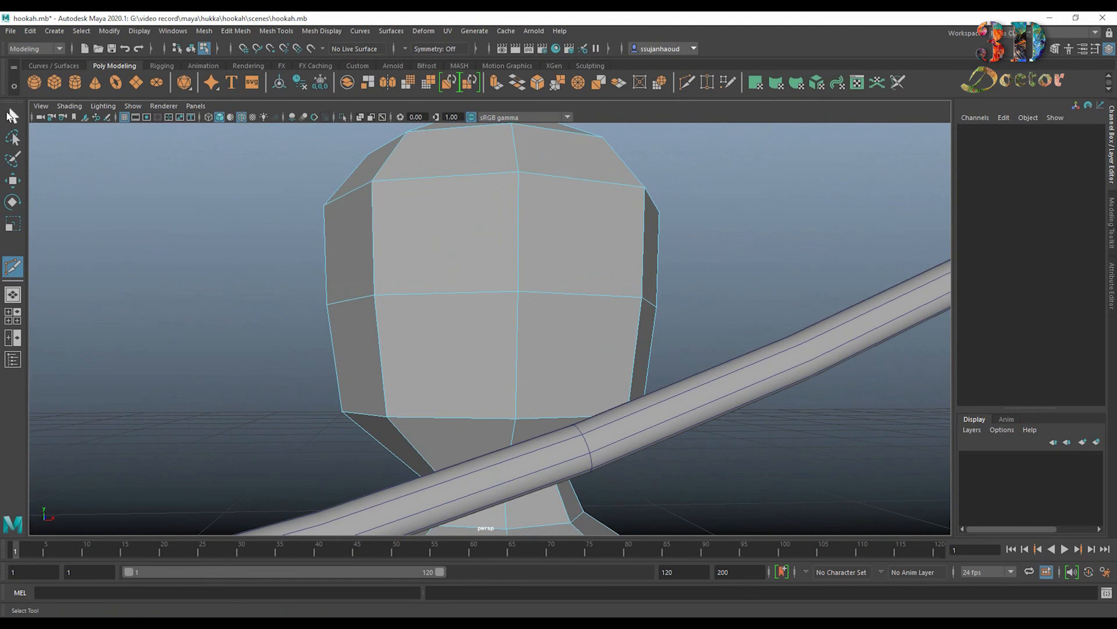
pyautogui.press('q')
pyautogui.moveTo(382, 193); pyautogui.dragTo(514, 162, button='right')
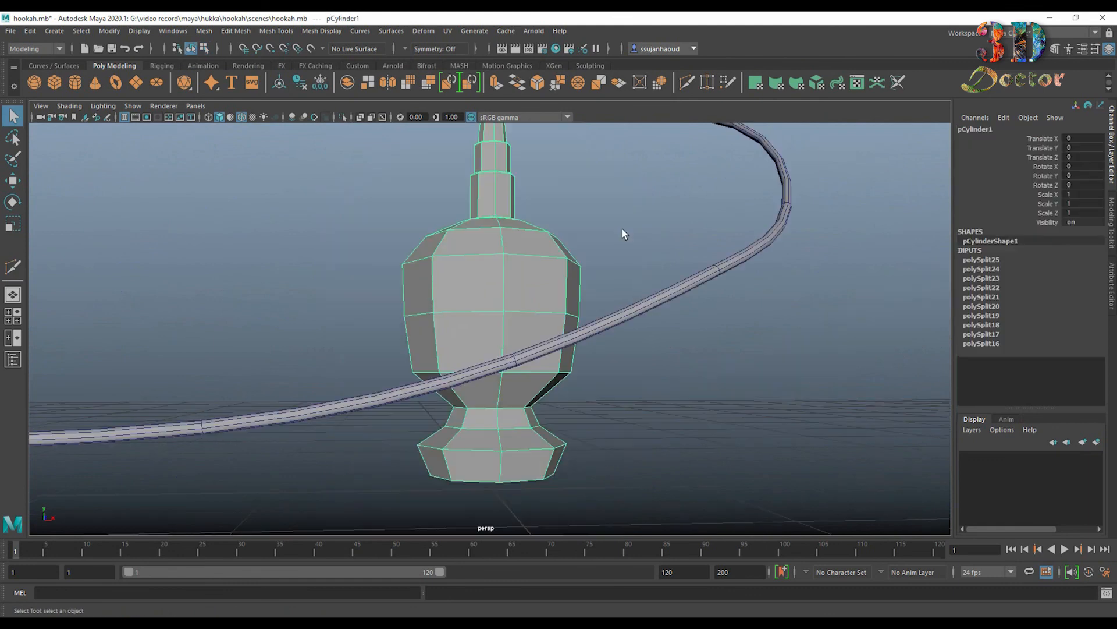
pyautogui.press('3')
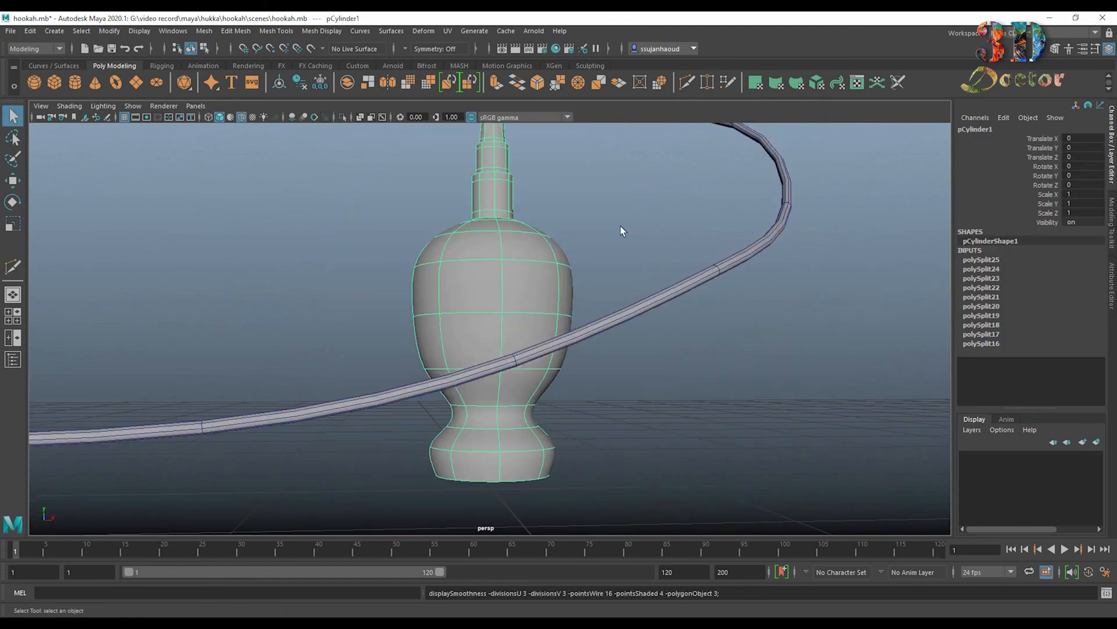
pyautogui.click(620, 226)
pyautogui.keyDown('alt'); pyautogui.moveTo(621, 226); pyautogui.dragTo(610, 246); pyautogui.keyUp('alt')
pyautogui.keyDown('alt'); pyautogui.moveTo(609, 246); pyautogui.dragTo(627, 383, button='middle'); pyautogui.keyUp('alt')
pyautogui.keyDown('alt'); pyautogui.moveTo(627, 383); pyautogui.dragTo(616, 337, button='right'); pyautogui.keyUp('alt')
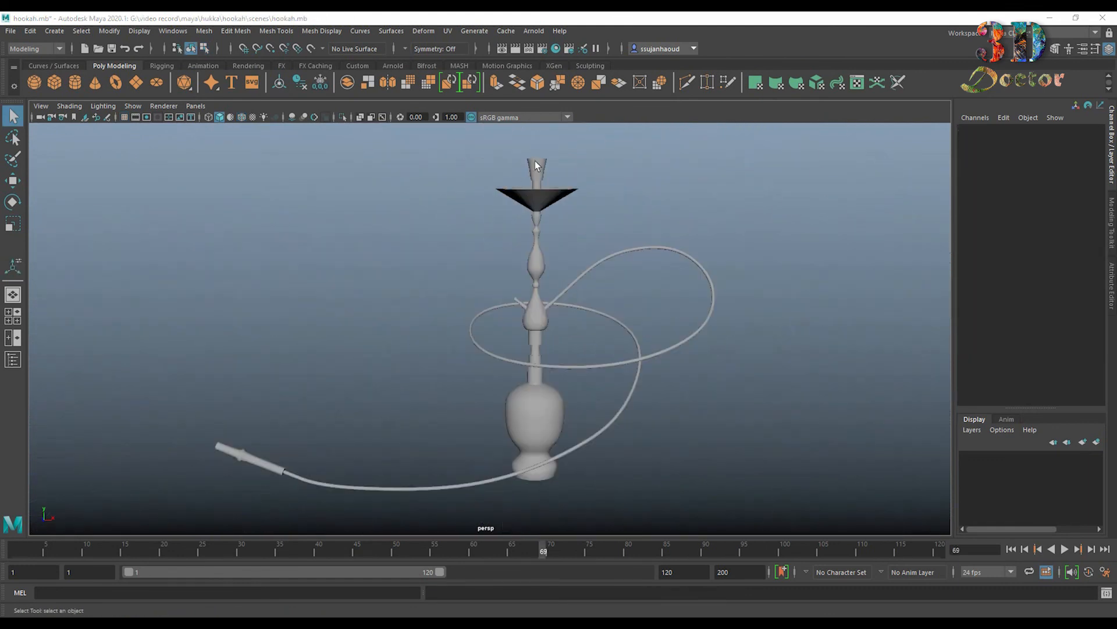
# Assign a new Blinn material to the top bowl, hose and mouthpiece, and set its color to red.
pyautogui.click(535, 164)
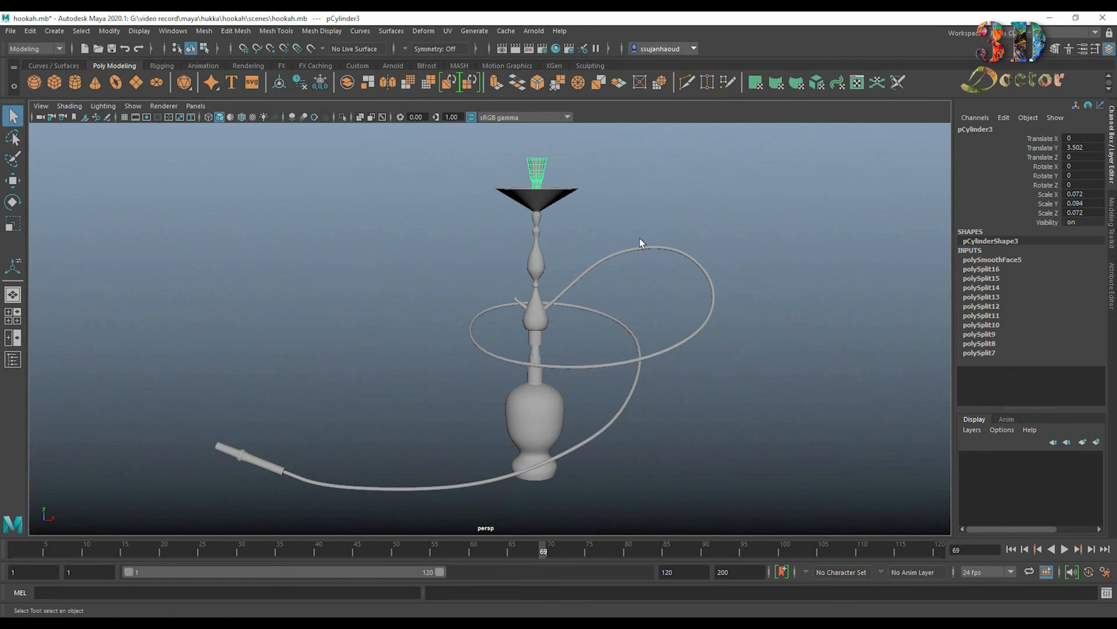
pyautogui.keyDown('shift'); pyautogui.click(641, 252); pyautogui.keyUp('shift')
pyautogui.moveTo(651, 264); pyautogui.dragTo(756, 538, button='right')
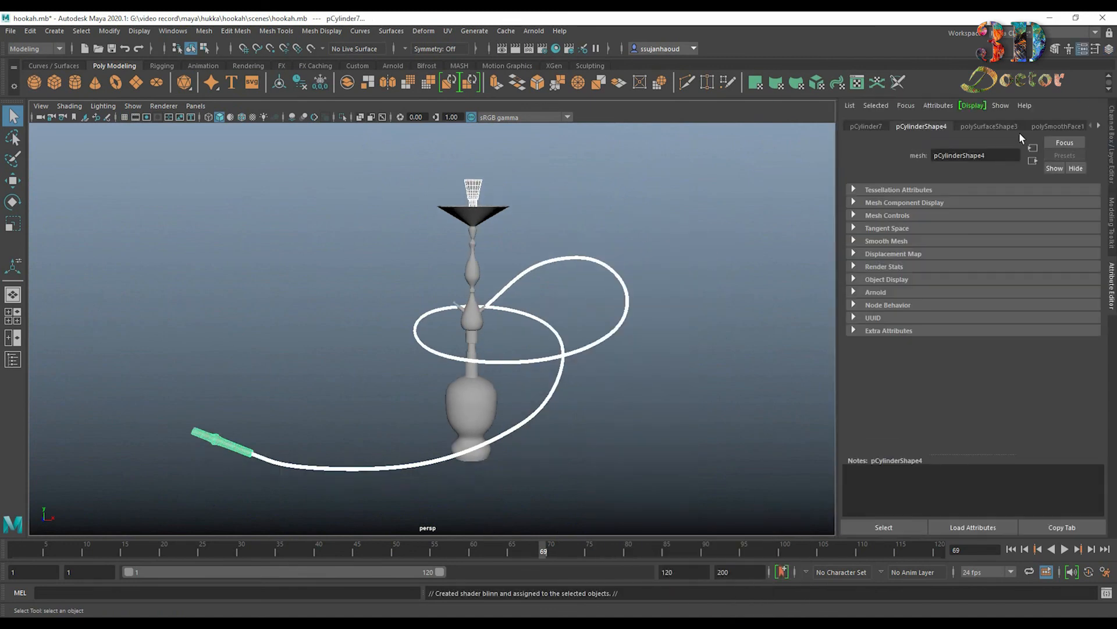
pyautogui.click(1099, 126)
pyautogui.click(1073, 127)
pyautogui.click(965, 260)
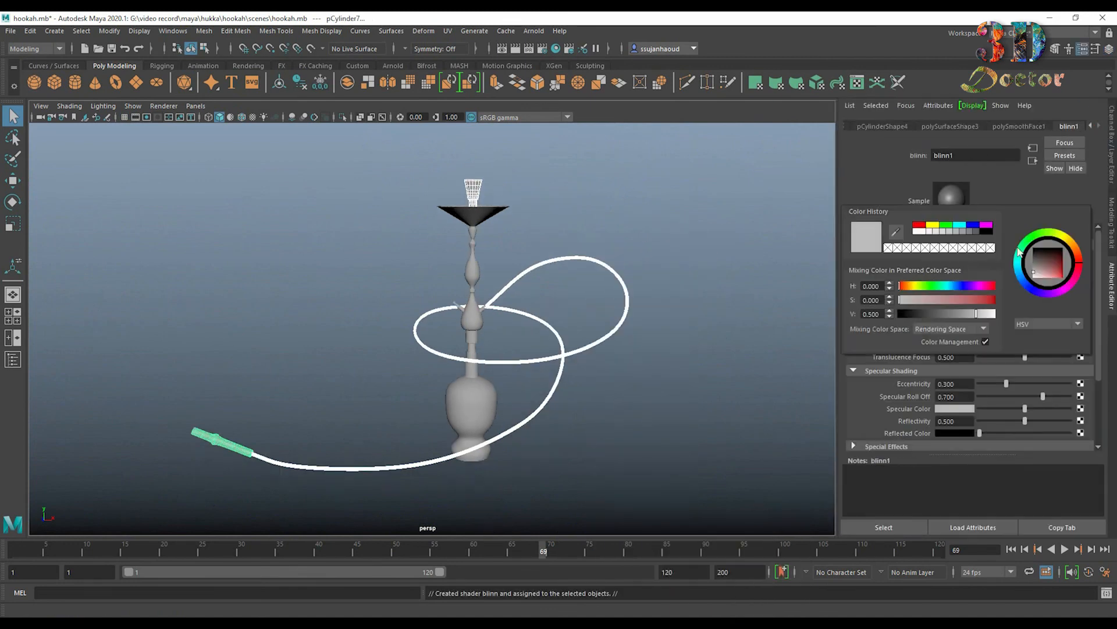
pyautogui.click(923, 224)
pyautogui.click(666, 201)
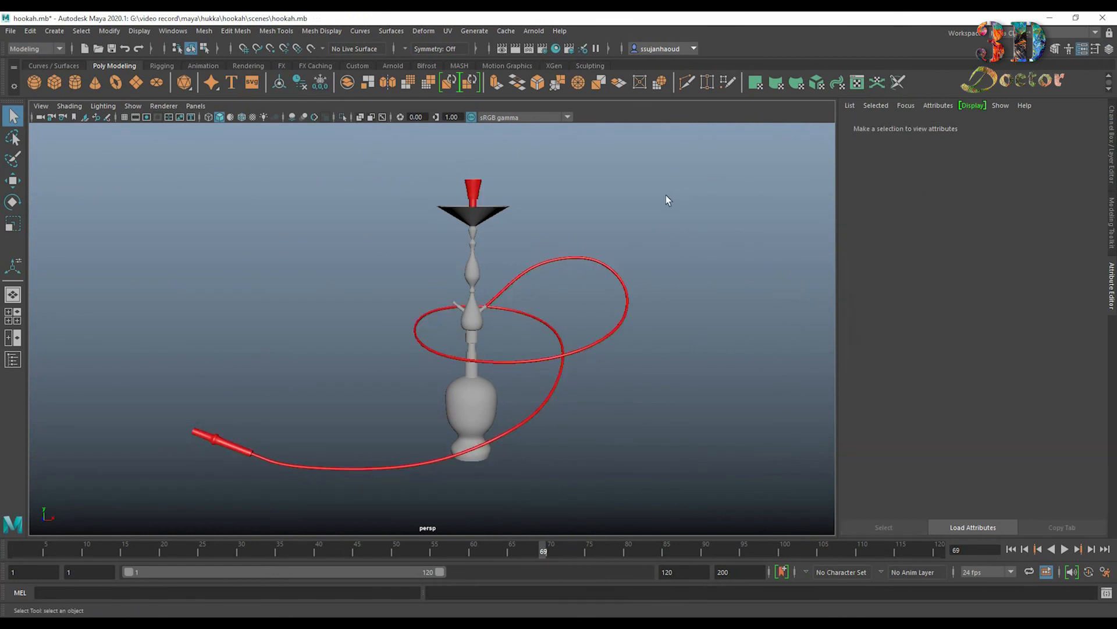
# Assign a new Blinn material to the hookah's tray and stem body, and set its color to green.
pyautogui.moveTo(471, 249); pyautogui.dragTo(573, 530, button='right')
pyautogui.click(961, 260)
pyautogui.click(944, 230)
pyautogui.click(740, 276)
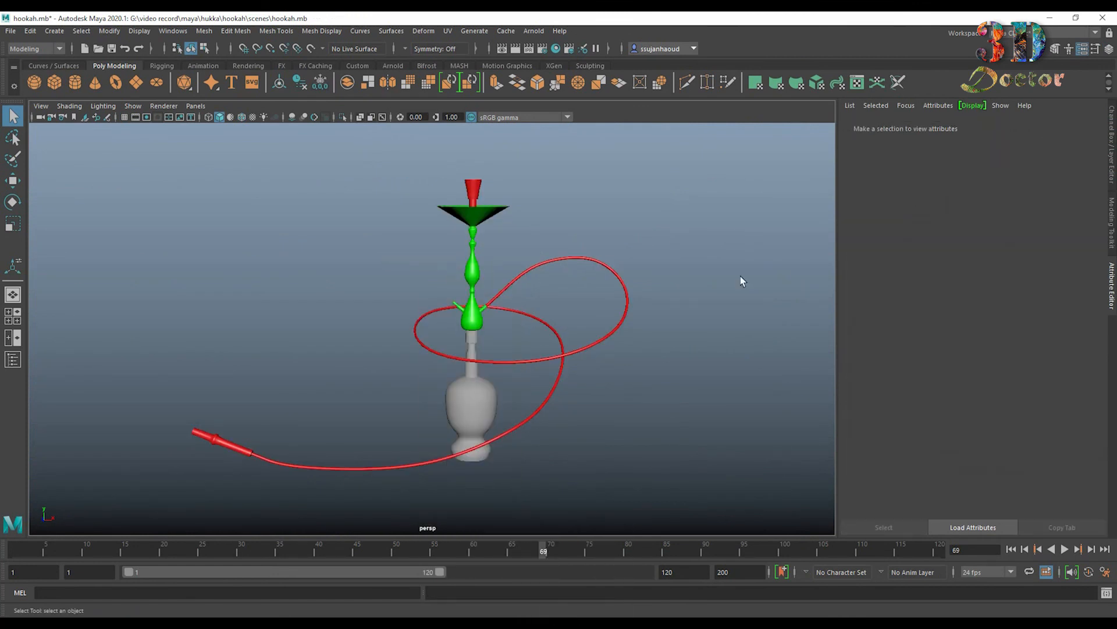
# Assign a new Blinn material to the water vase, set its color to cyan, and switch back to the channel list.
pyautogui.click(489, 399)
pyautogui.moveTo(487, 307); pyautogui.dragTo(560, 533, button='right')
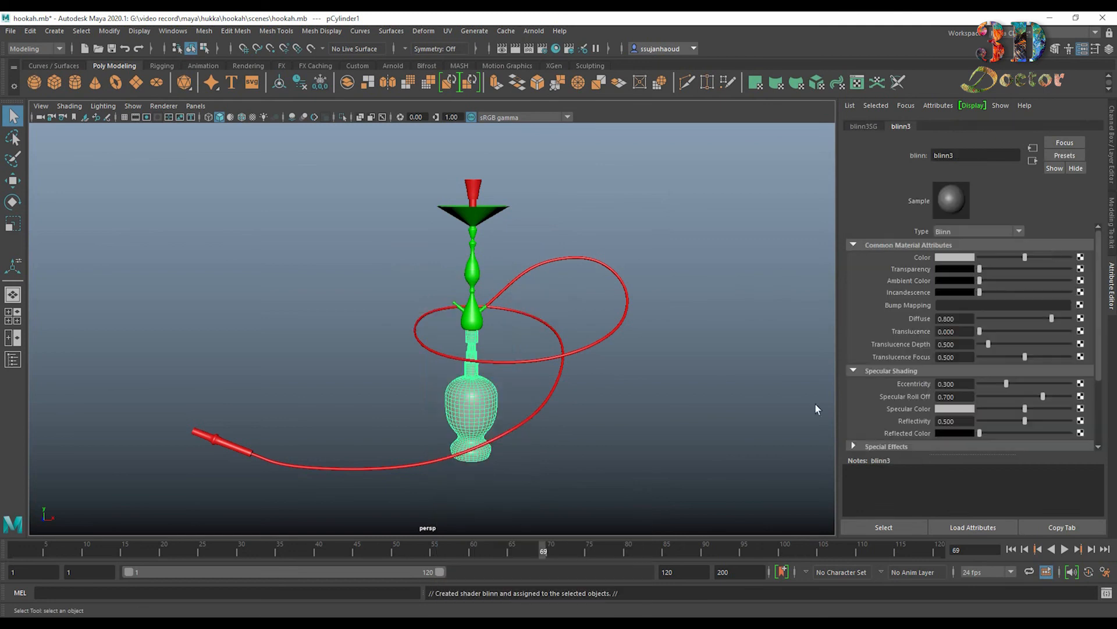
pyautogui.click(963, 257)
pyautogui.click(961, 229)
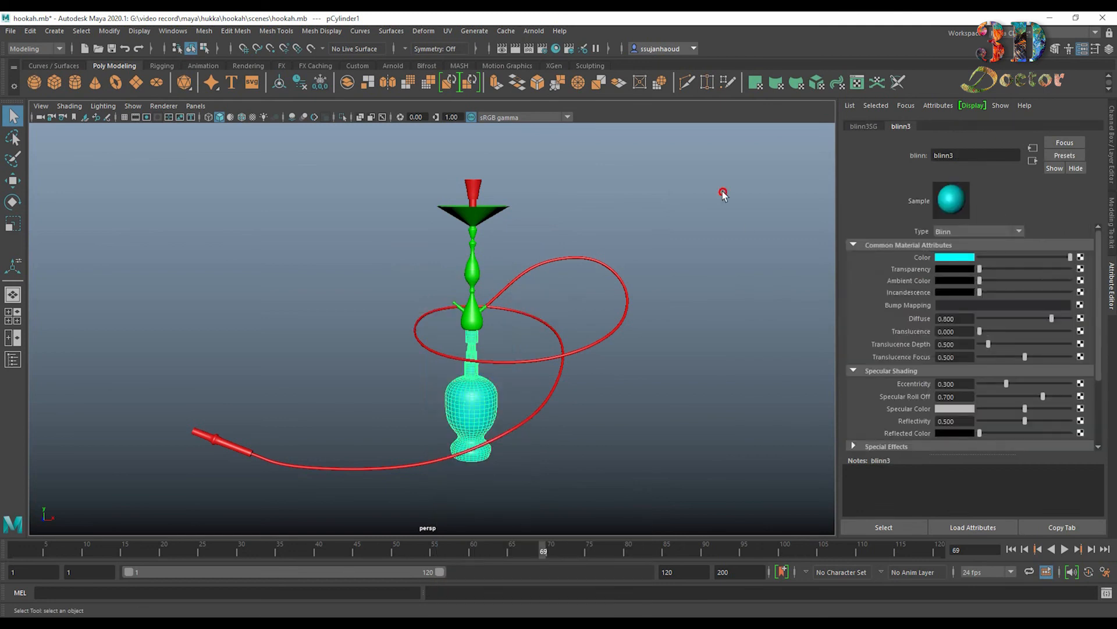
pyautogui.click(722, 190)
pyautogui.hotkey('ctrl', 'a')
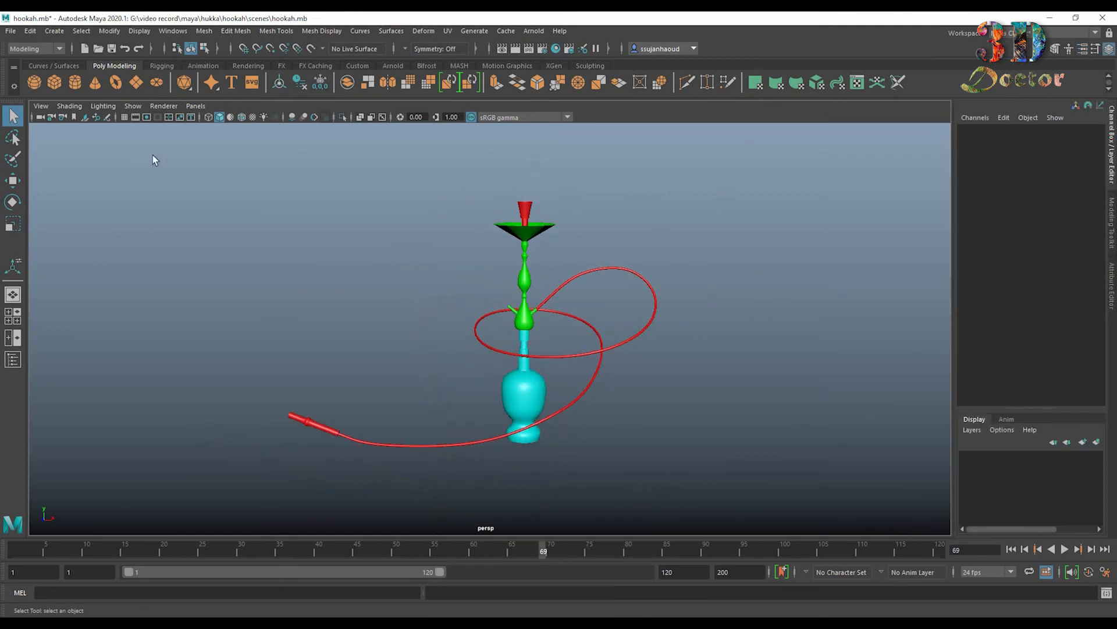
# Select the whole hookah model and export the selection to the Desktop as an OBJ file named hookah.
pyautogui.moveTo(139, 141); pyautogui.dragTo(817, 525)
pyautogui.click(11, 31)
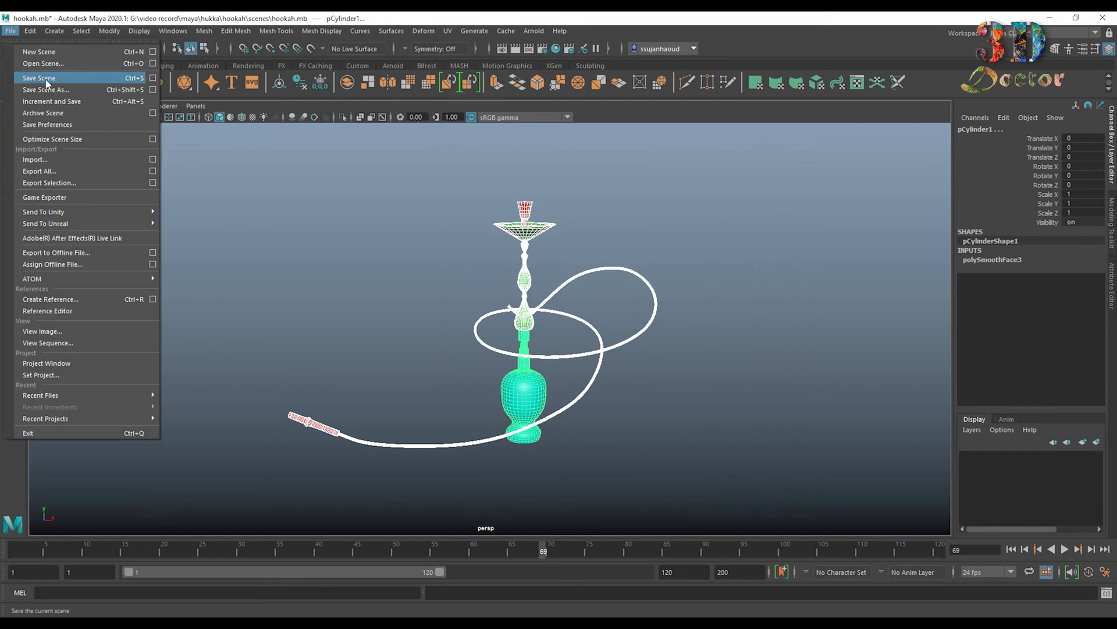
pyautogui.click(87, 182)
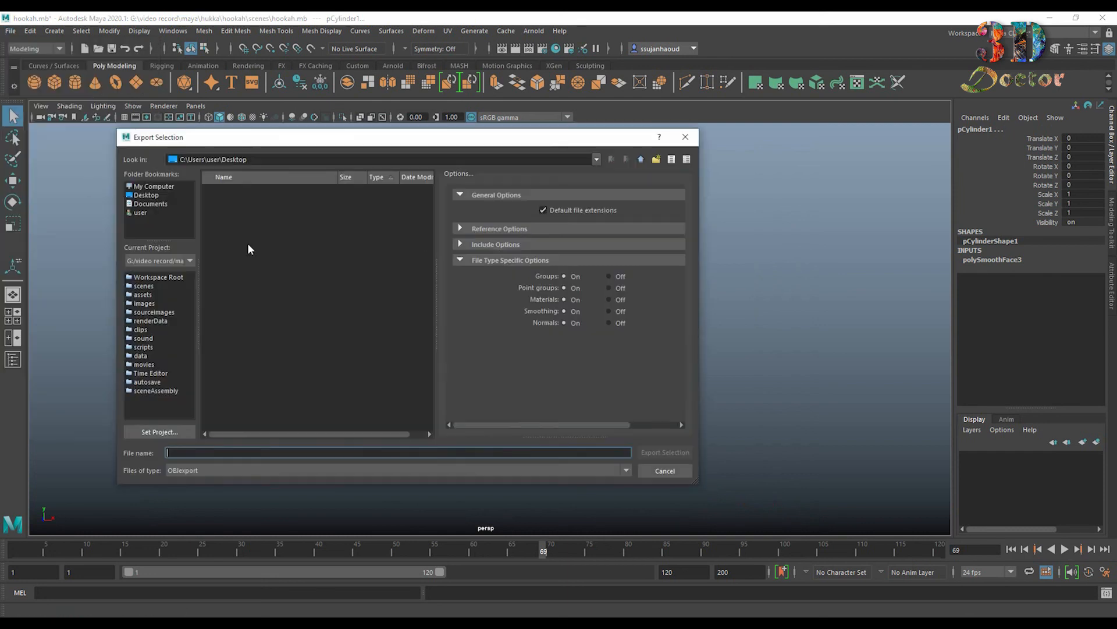
pyautogui.click(156, 197)
pyautogui.click(301, 453)
pyautogui.write('hookah')
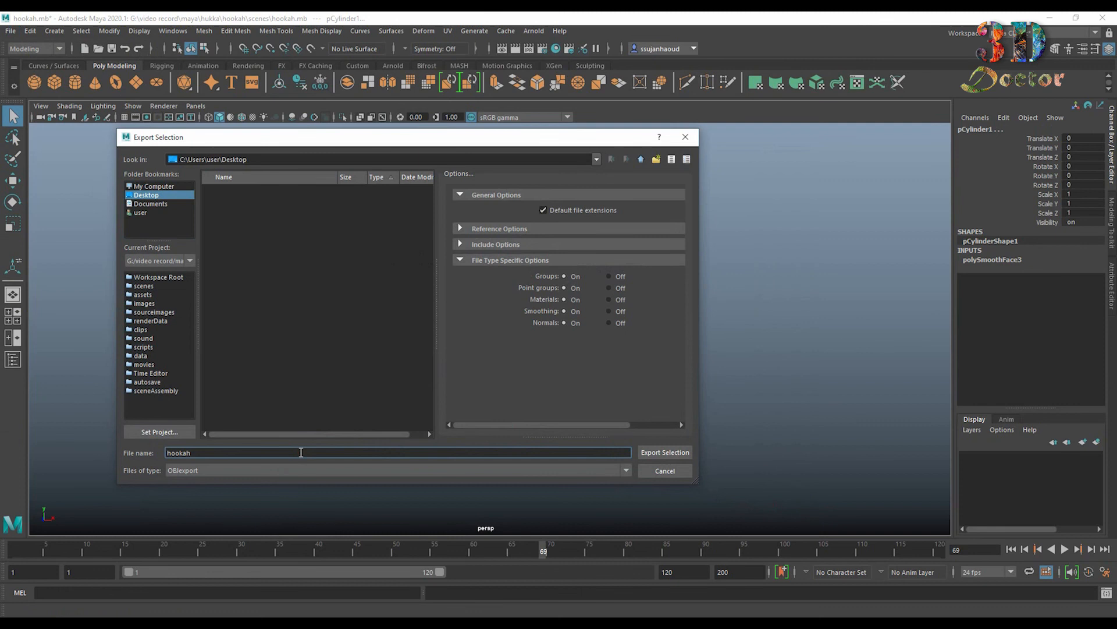
pyautogui.press('Return')
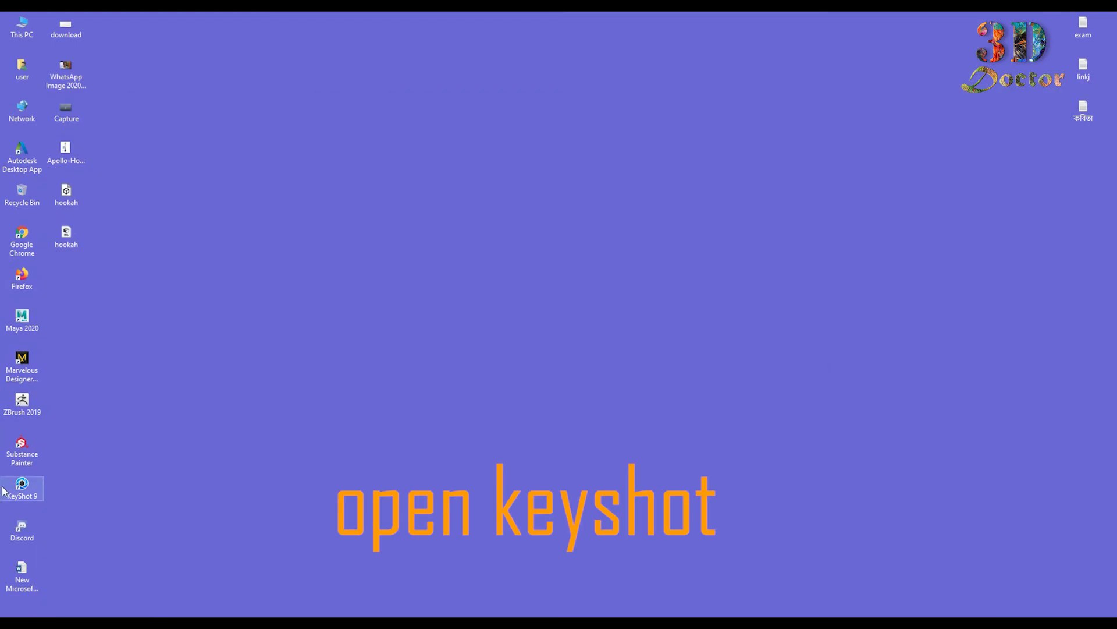
# Open KeyShot 9, dismiss the welcome window, and import the hookah OBJ file from the Desktop with the default import settings.
pyautogui.doubleClick(35, 493)
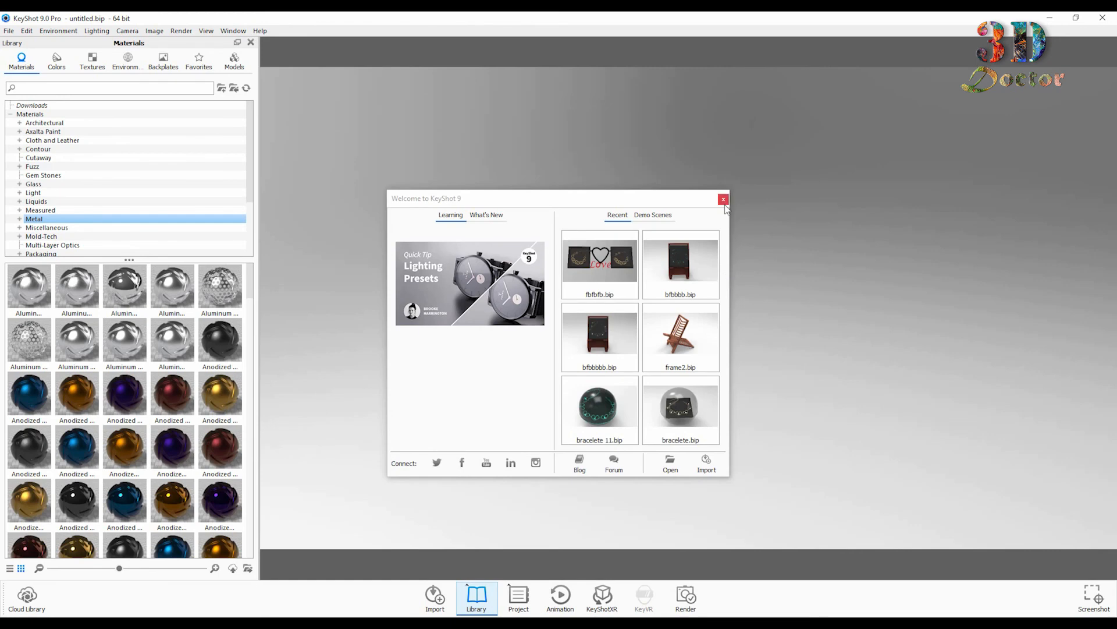
pyautogui.click(723, 199)
pyautogui.click(434, 595)
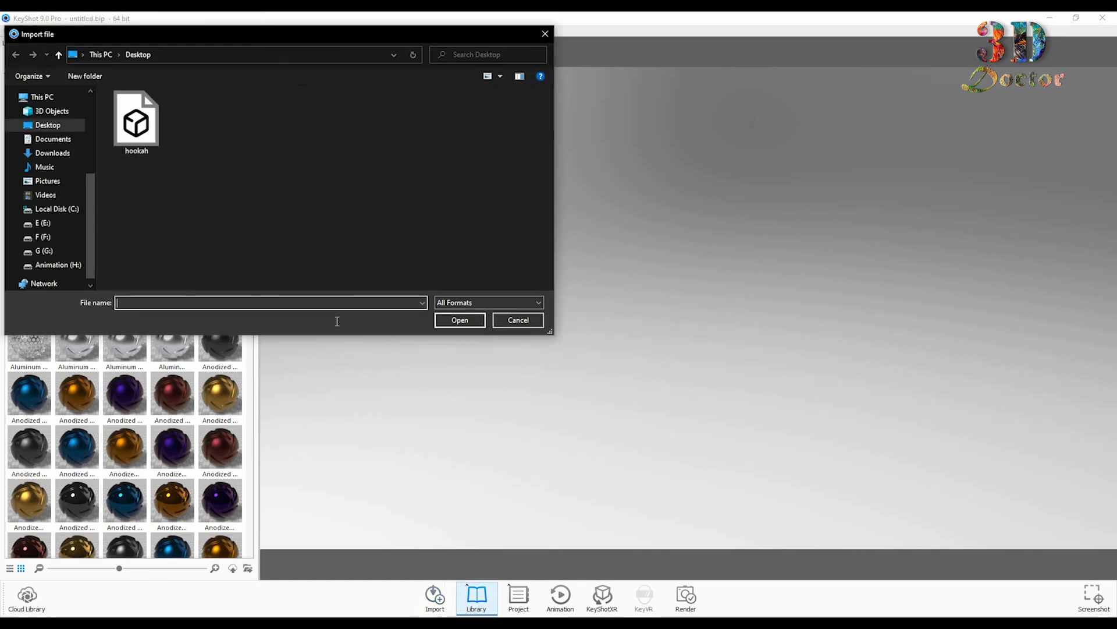
pyautogui.click(139, 125)
pyautogui.click(447, 321)
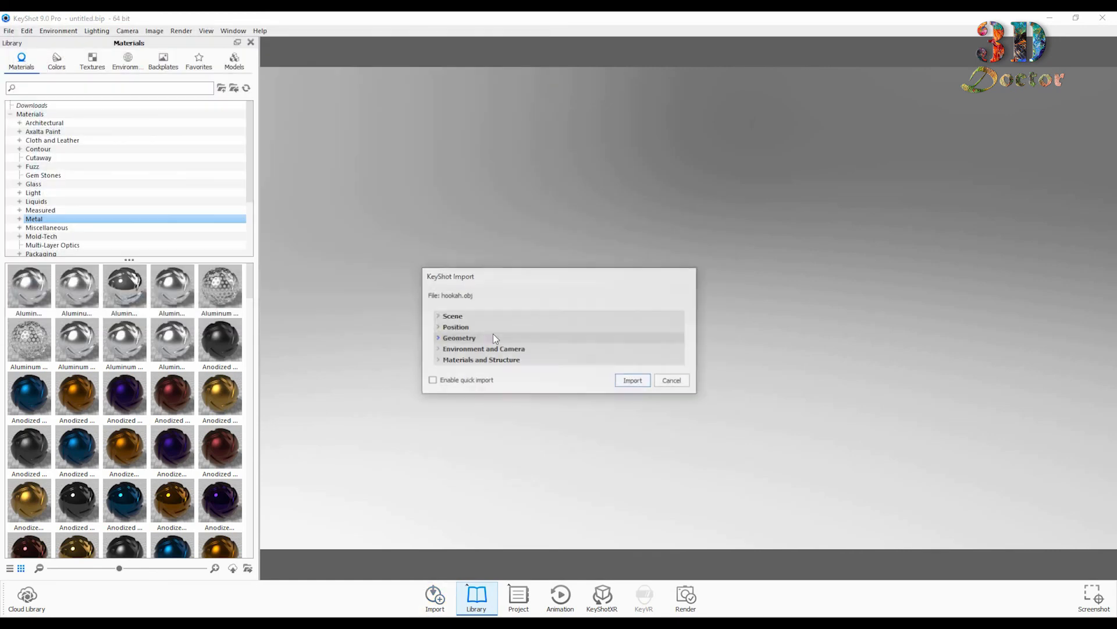
pyautogui.click(635, 382)
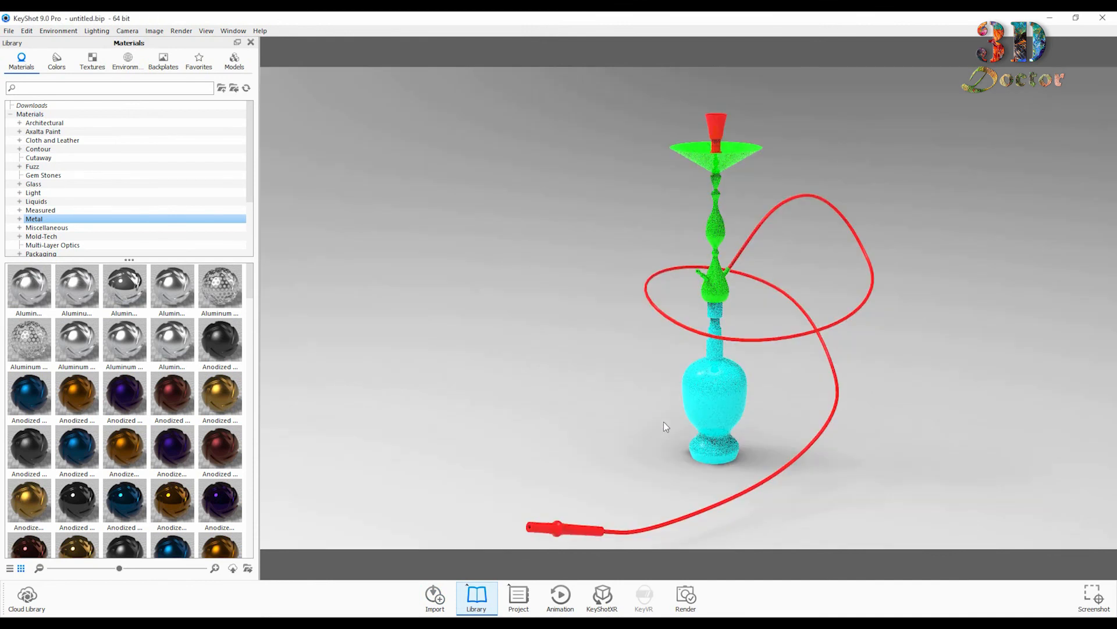
# Apply a black hard textured material from the Plastic library to the red bowl, hose and mouthpiece.
pyautogui.moveTo(700, 412); pyautogui.dragTo(526, 419)
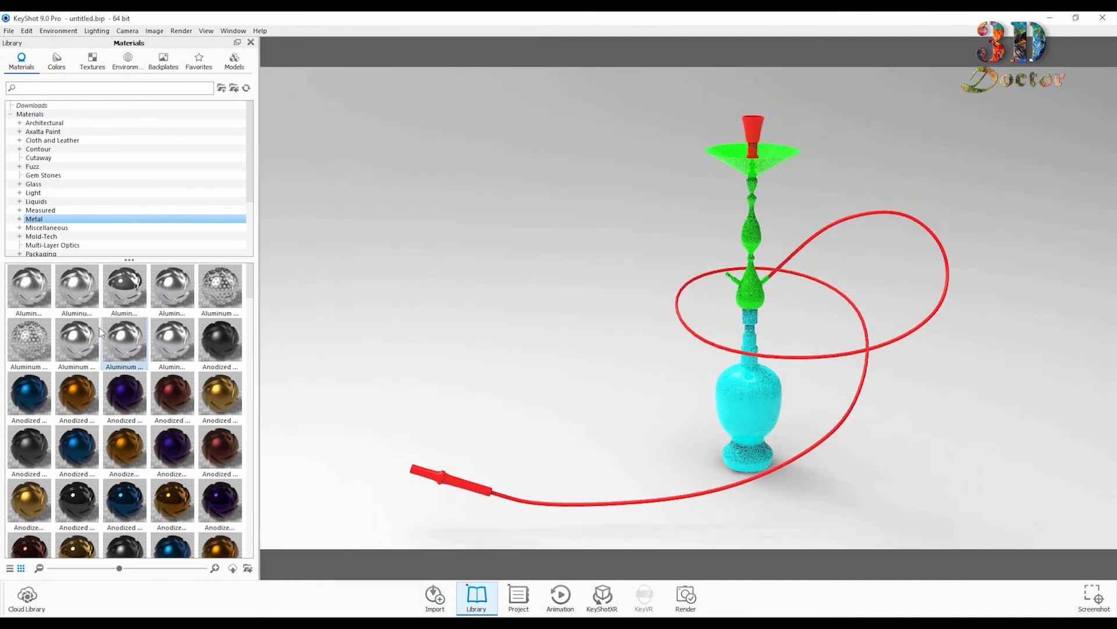
pyautogui.scroll(-3, 69, 221)
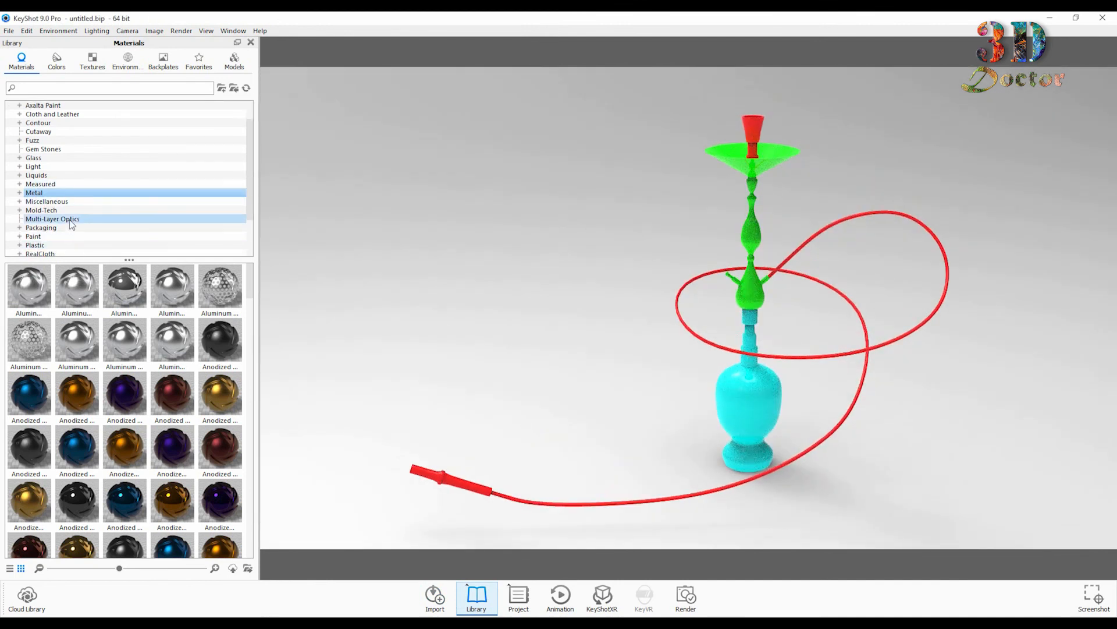
pyautogui.click(58, 192)
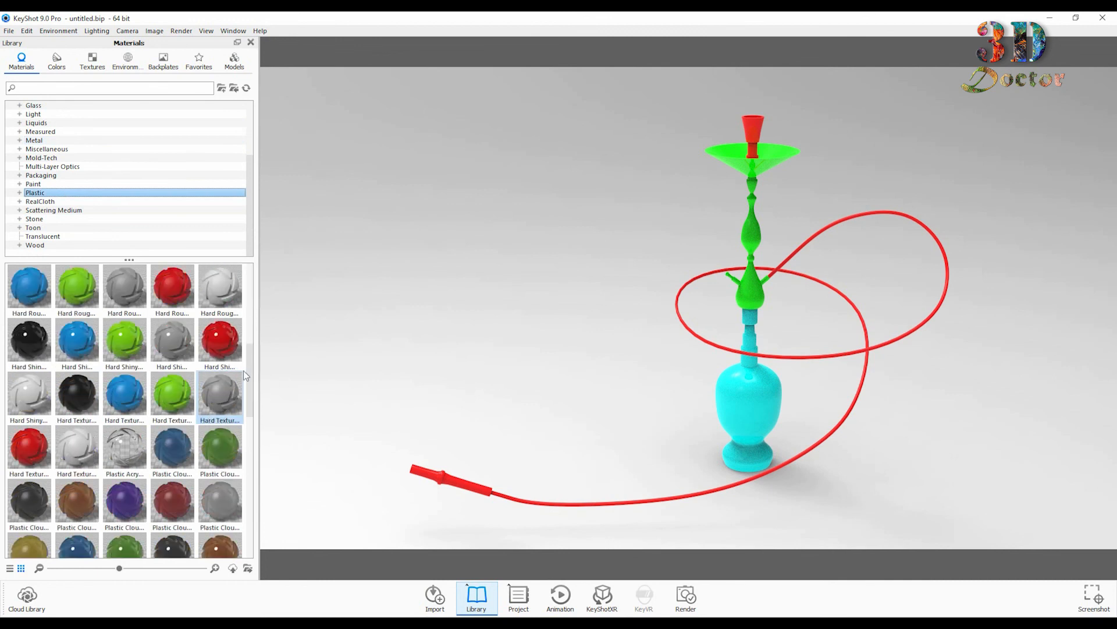
pyautogui.moveTo(77, 396); pyautogui.dragTo(482, 500)
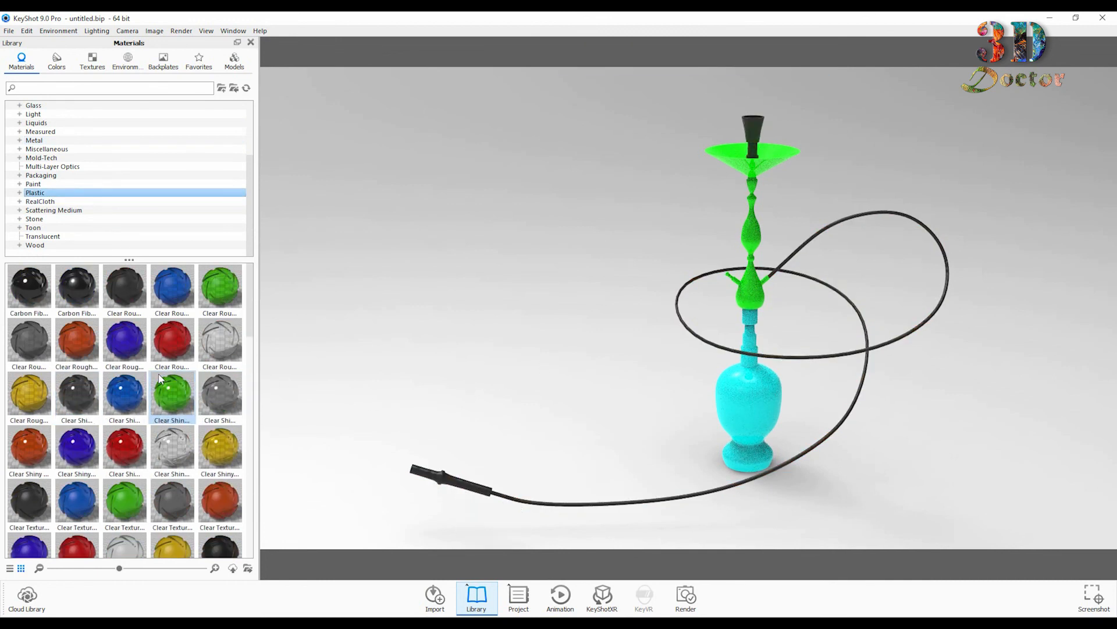
# Apply a yellow Clear Shiny plastic material to the green tray and stem body.
pyautogui.moveTo(188, 400)
pyautogui.scroll(5, 187, 400)
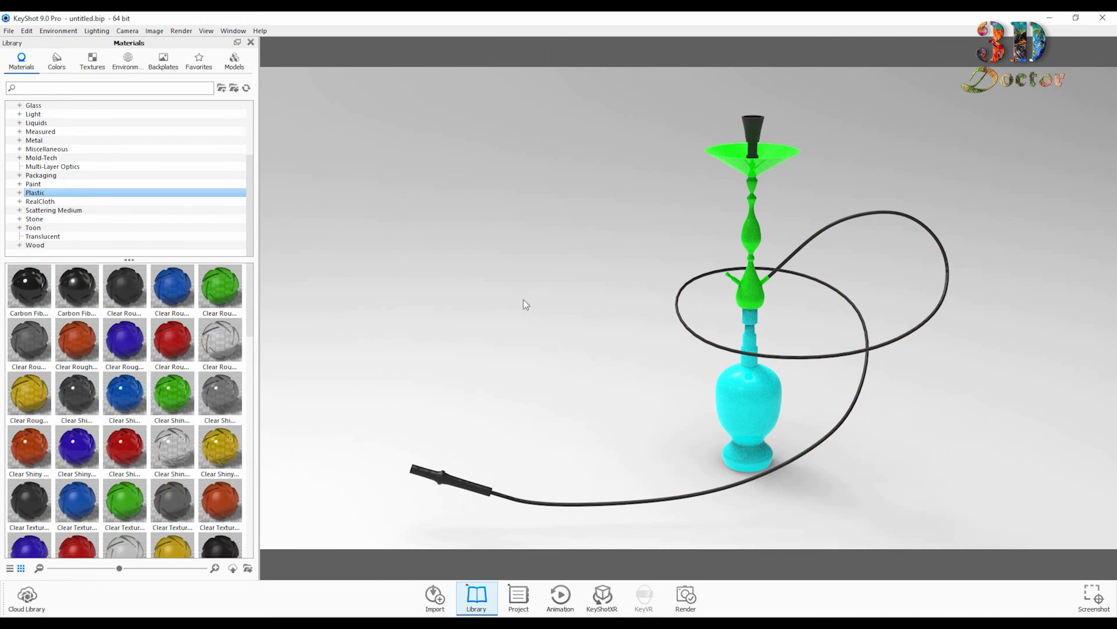
pyautogui.moveTo(220, 447); pyautogui.dragTo(753, 177)
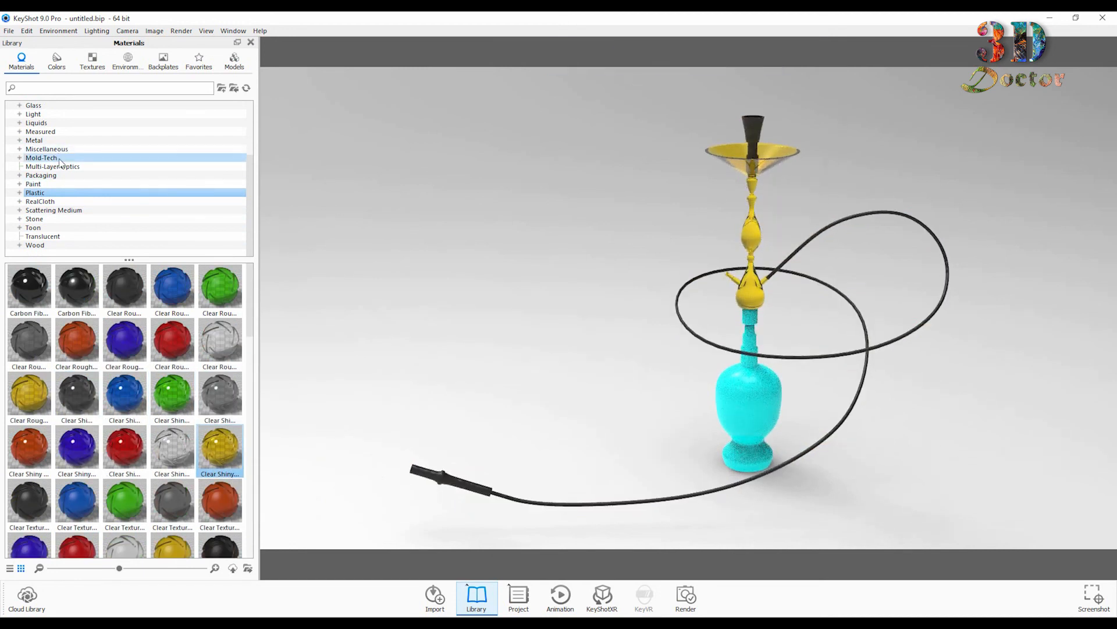
# Apply a purple anodized material from the Metal library to the cyan water vase.
pyautogui.click(50, 140)
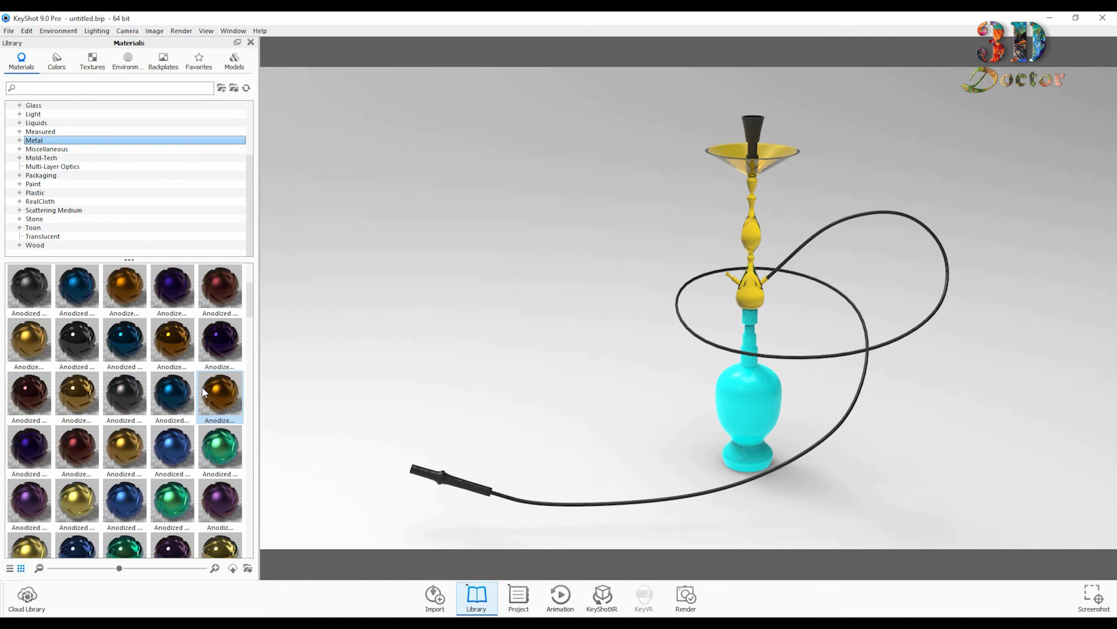
pyautogui.scroll(-3, 203, 392)
pyautogui.moveTo(172, 393); pyautogui.dragTo(740, 400)
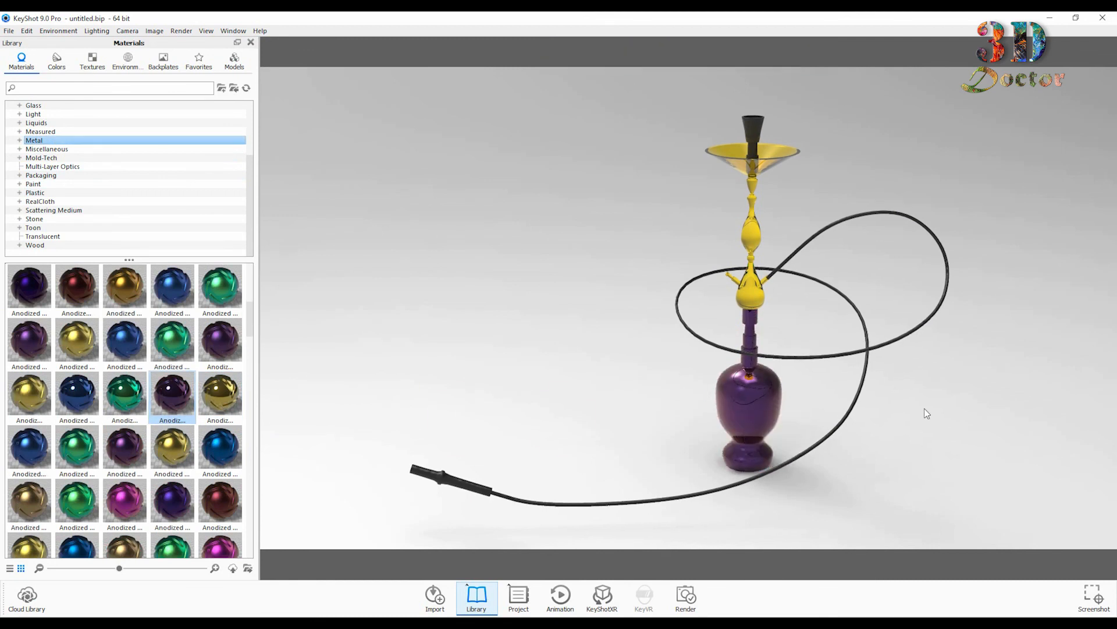
# Render the hookah as a JPEG still image at 1920 x 1079 px into the Desktop folder and show the whole image in the render window.
pyautogui.moveTo(924, 413); pyautogui.dragTo(810, 393, button='middle')
pyautogui.scroll(2, 810, 393)
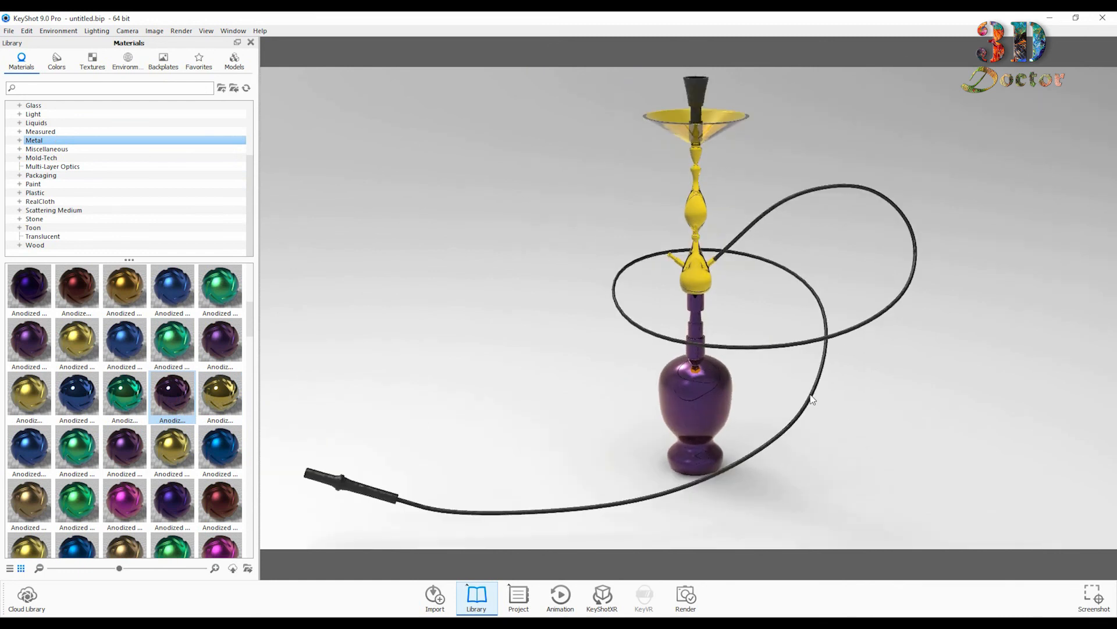
pyautogui.scroll(1, 813, 399)
pyautogui.click(687, 597)
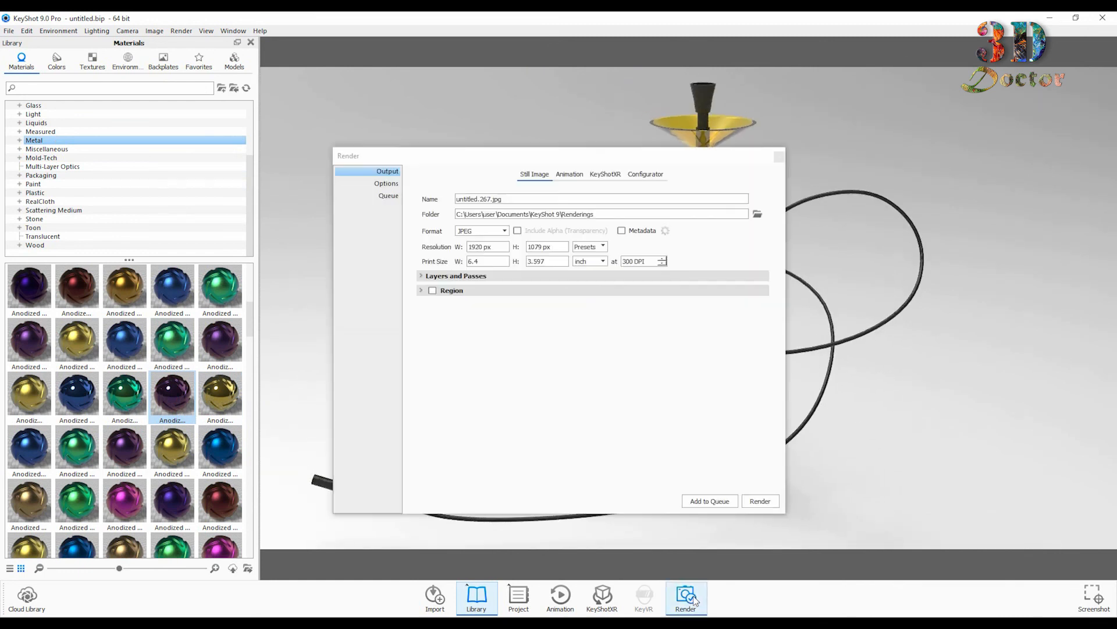
pyautogui.click(758, 214)
pyautogui.click(381, 264)
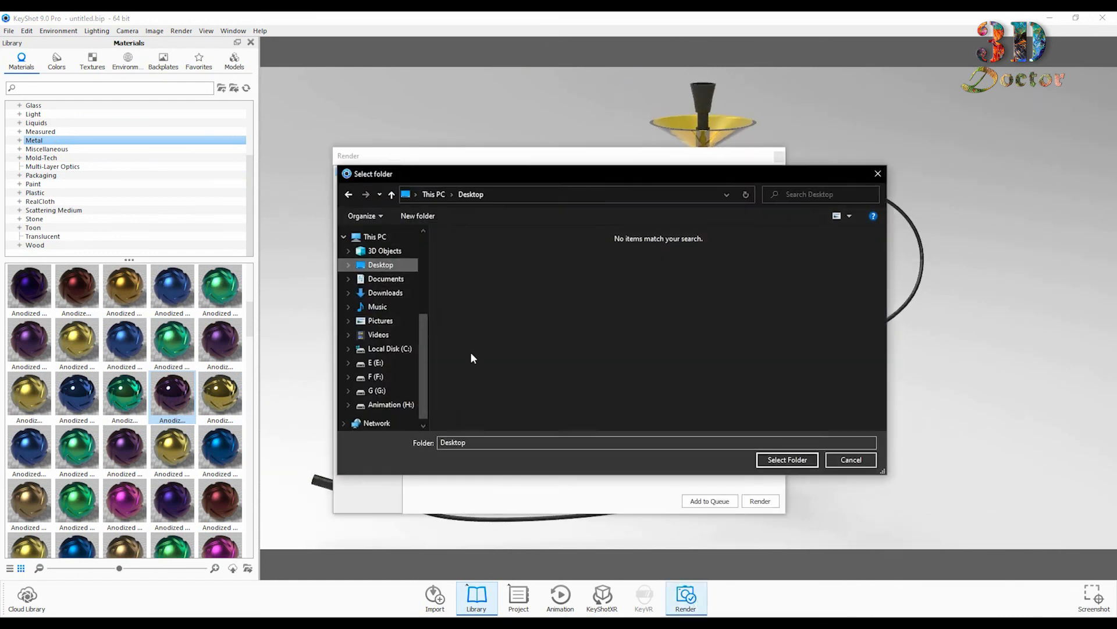
pyautogui.click(801, 458)
pyautogui.click(761, 501)
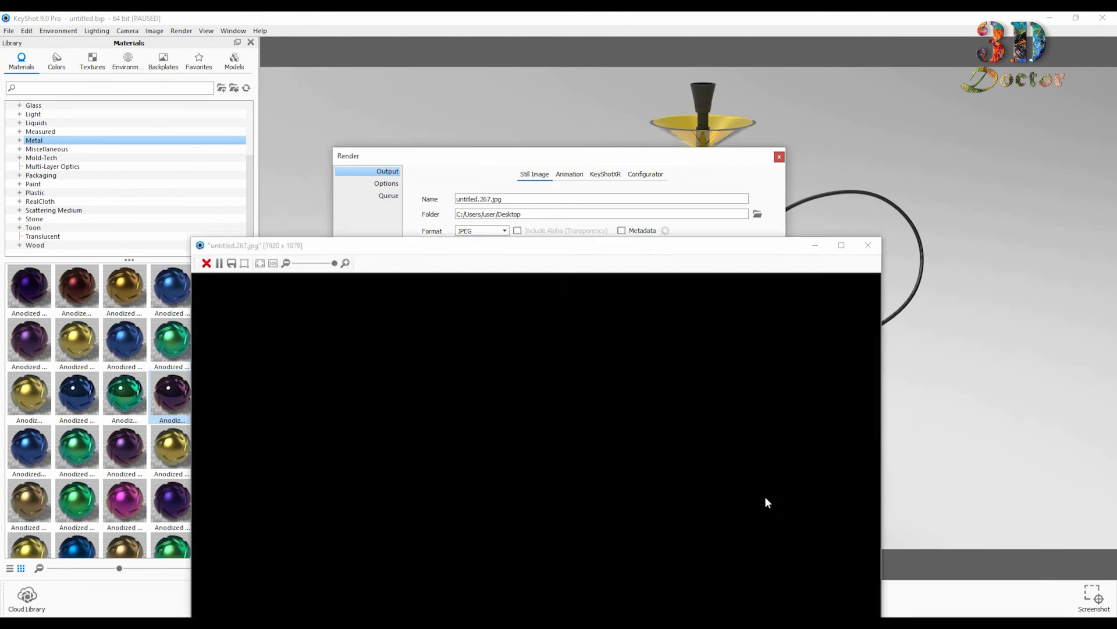
pyautogui.moveTo(662, 244); pyautogui.dragTo(721, 92)
pyautogui.scroll(-4, 809, 312)
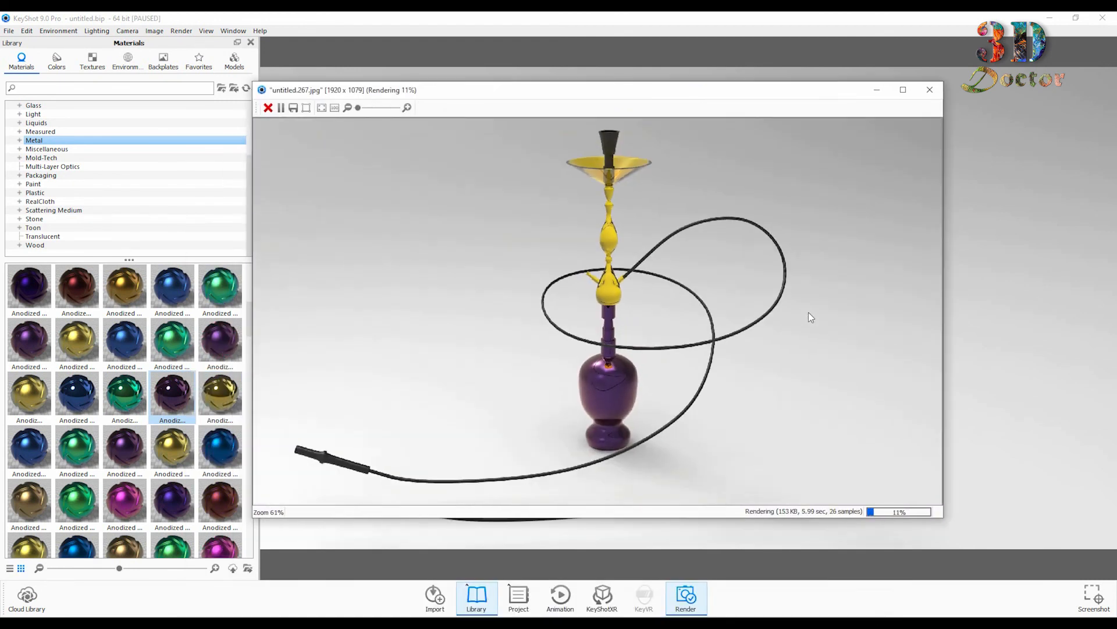